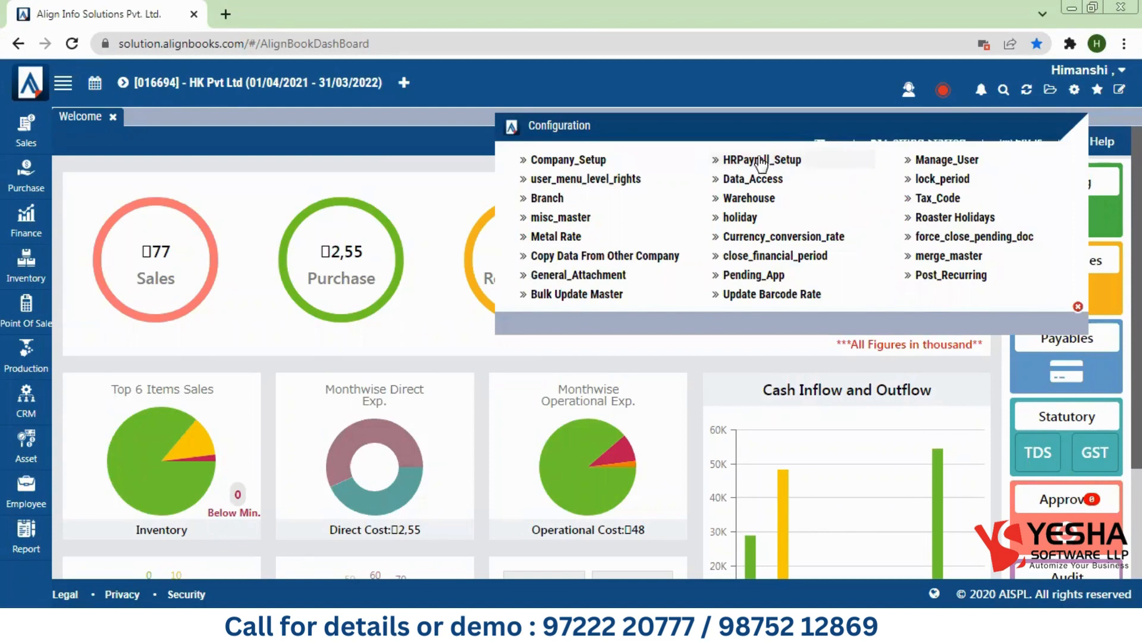
Step: Open HRPayroll_Setup from the Configuration menu to view the Basic salary component
{"action": "mouse_move", "coordinate": [364, 280]}
{"action": "left_click", "coordinate": [773, 160]}
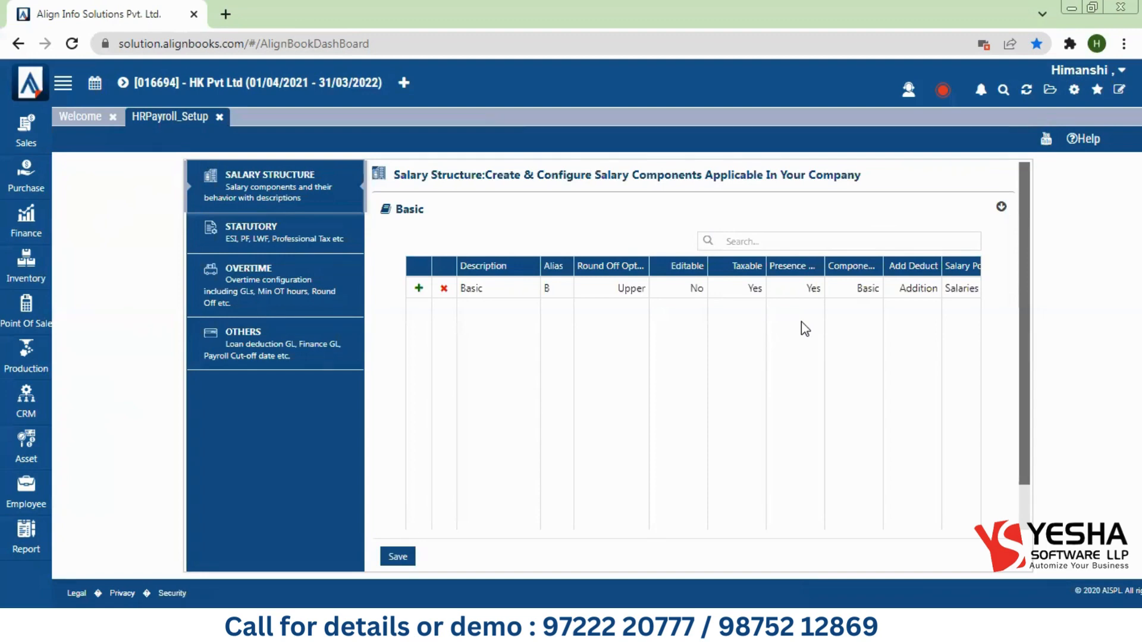
Step: Add a new salary component row with description HRA and alias H
{"action": "left_click", "coordinate": [418, 288]}
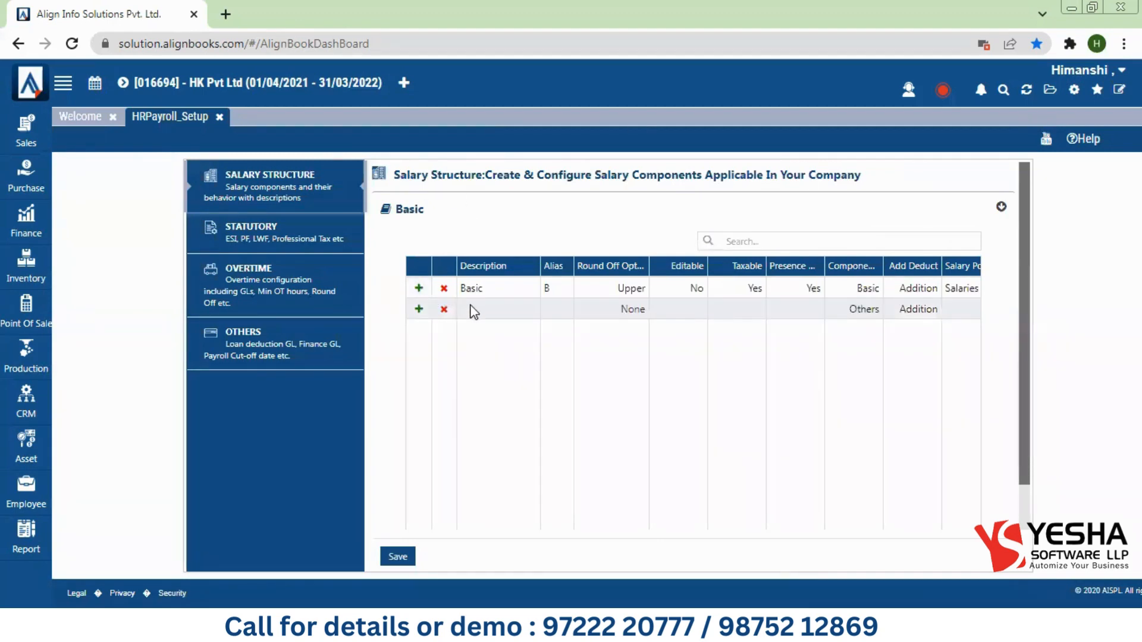
{"action": "left_click", "coordinate": [473, 311]}
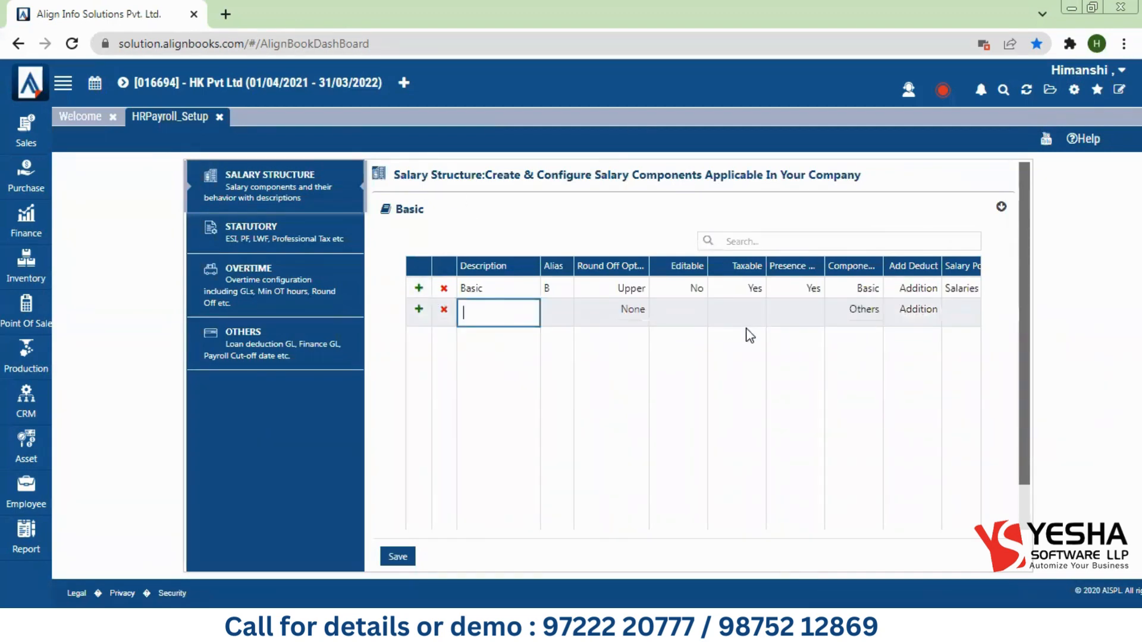
{"action": "type", "text": "HRA"}
{"action": "left_click", "coordinate": [560, 314]}
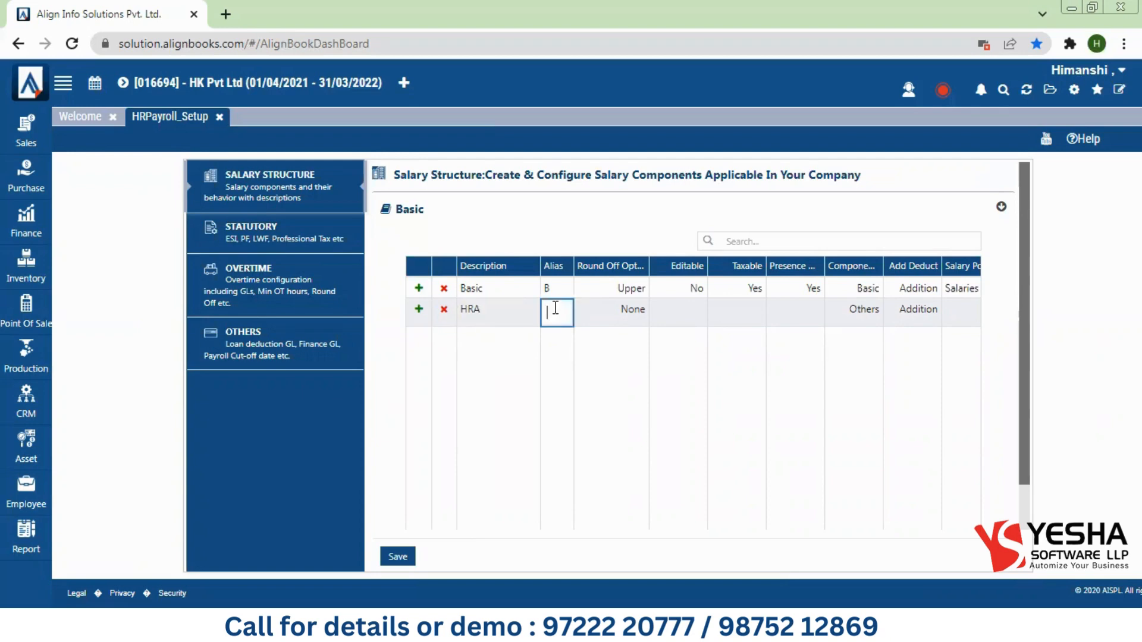
{"action": "type", "text": "H"}
{"action": "scroll", "coordinate": [659, 361], "scroll_direction": "down", "scroll_amount": 1}
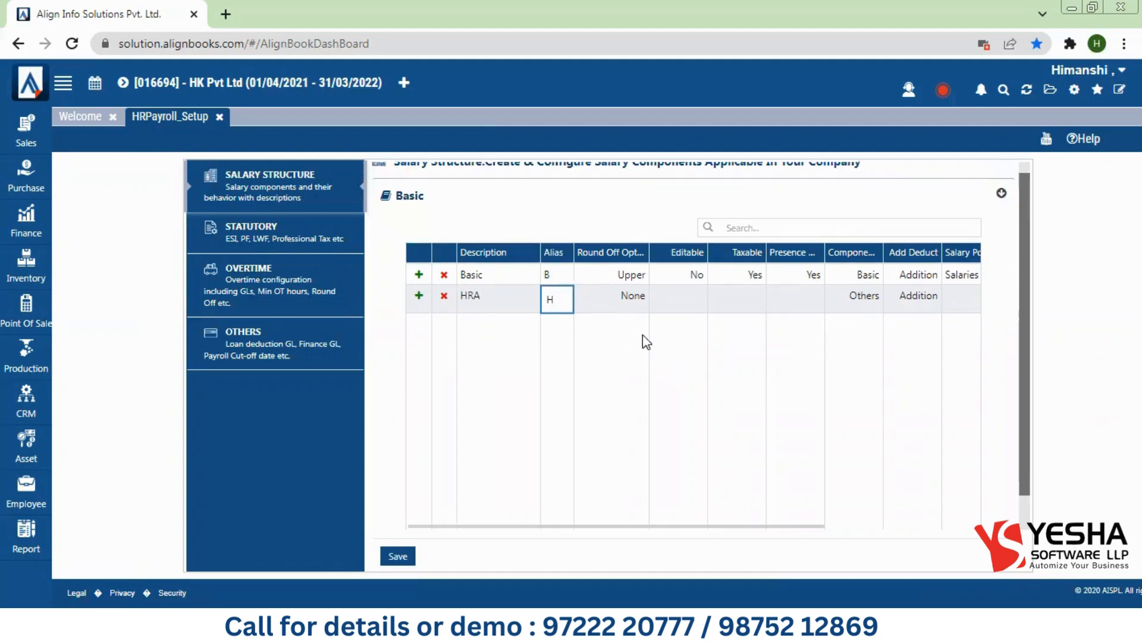
{"action": "left_click", "coordinate": [612, 301]}
Step: Set the HRA round-off to None and Editable to No
{"action": "left_click", "coordinate": [623, 302]}
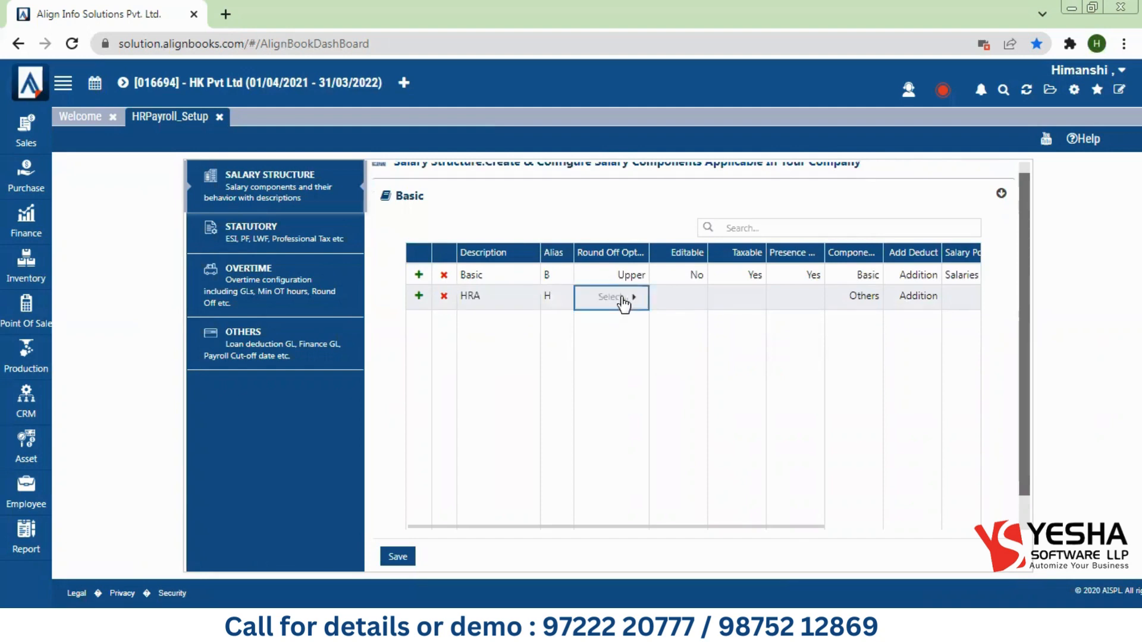
{"action": "left_click", "coordinate": [622, 302]}
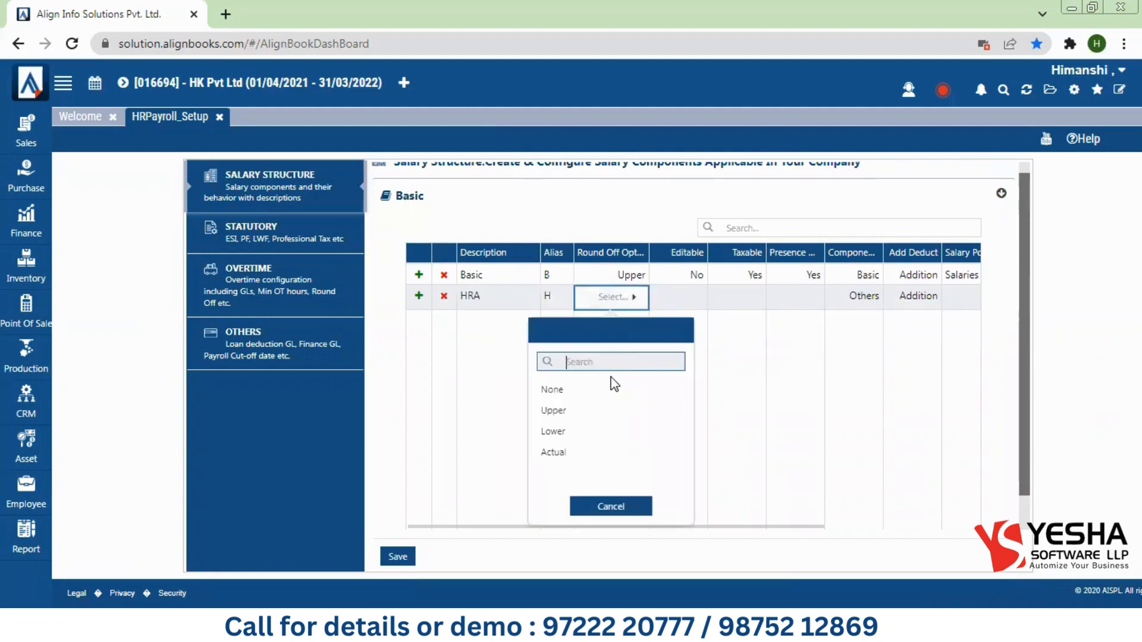
{"action": "left_click", "coordinate": [569, 389]}
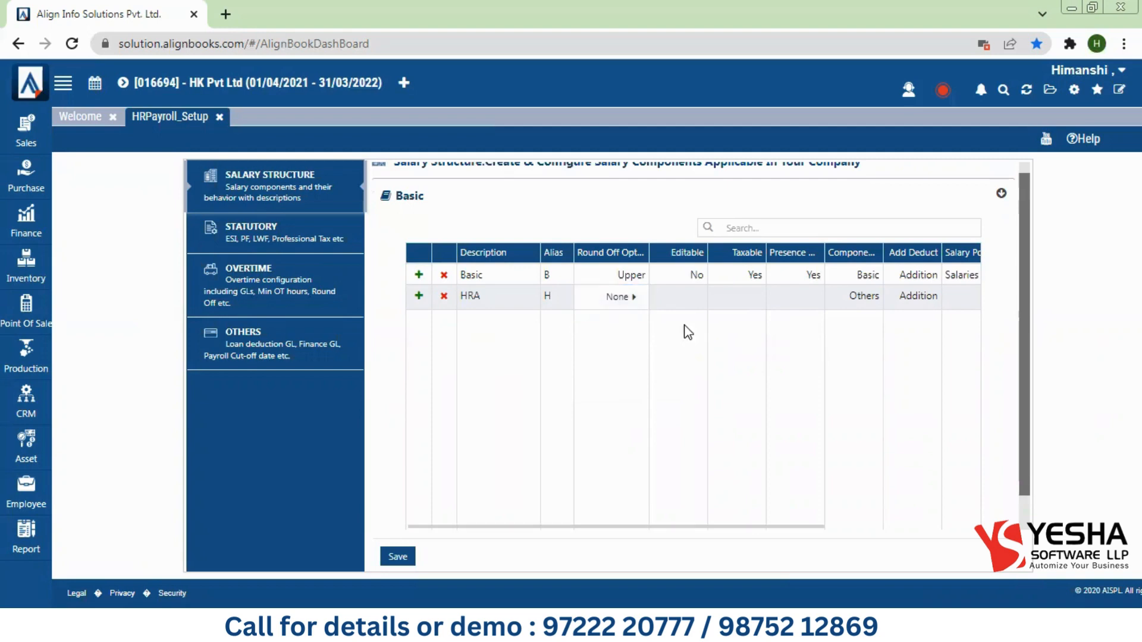
{"action": "left_click", "coordinate": [674, 301]}
{"action": "left_click", "coordinate": [676, 302]}
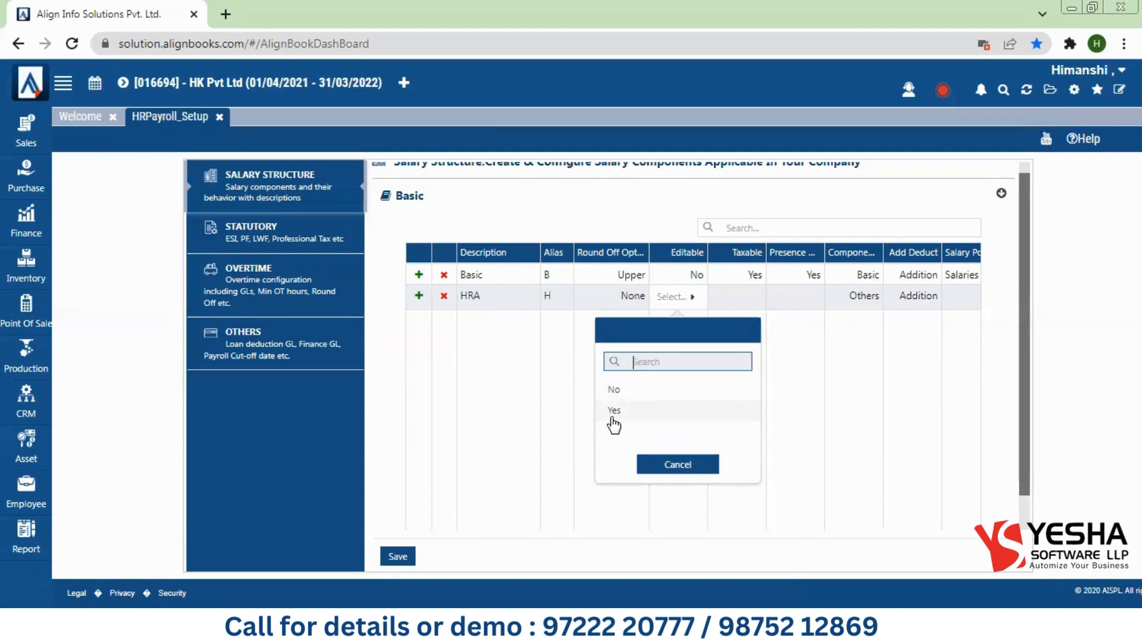
{"action": "left_click", "coordinate": [612, 393]}
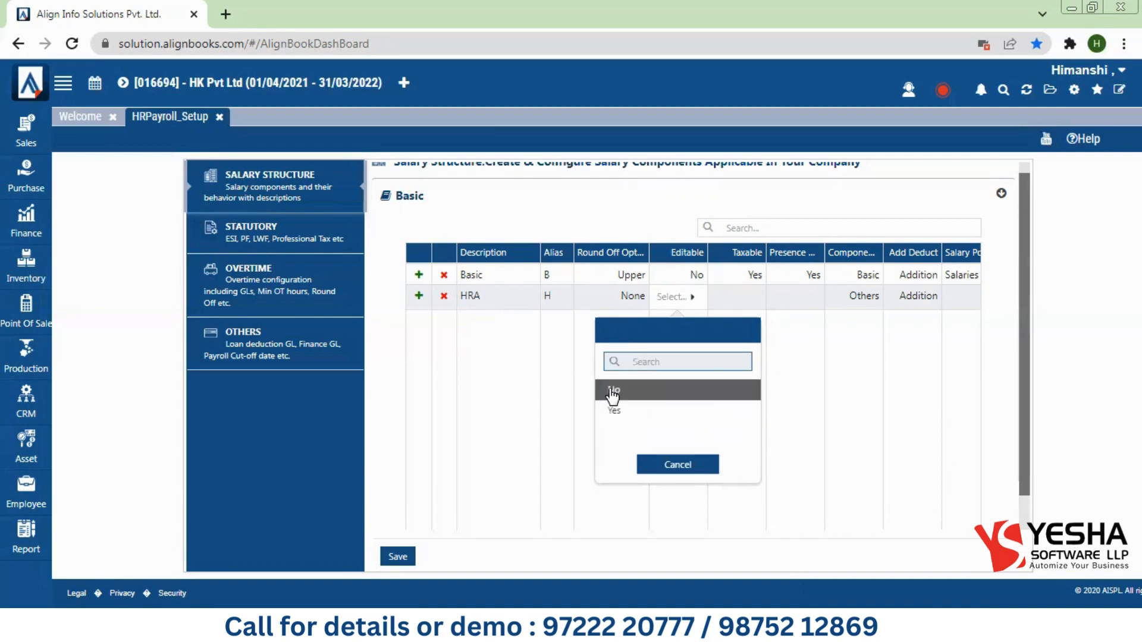
{"action": "left_click", "coordinate": [749, 347]}
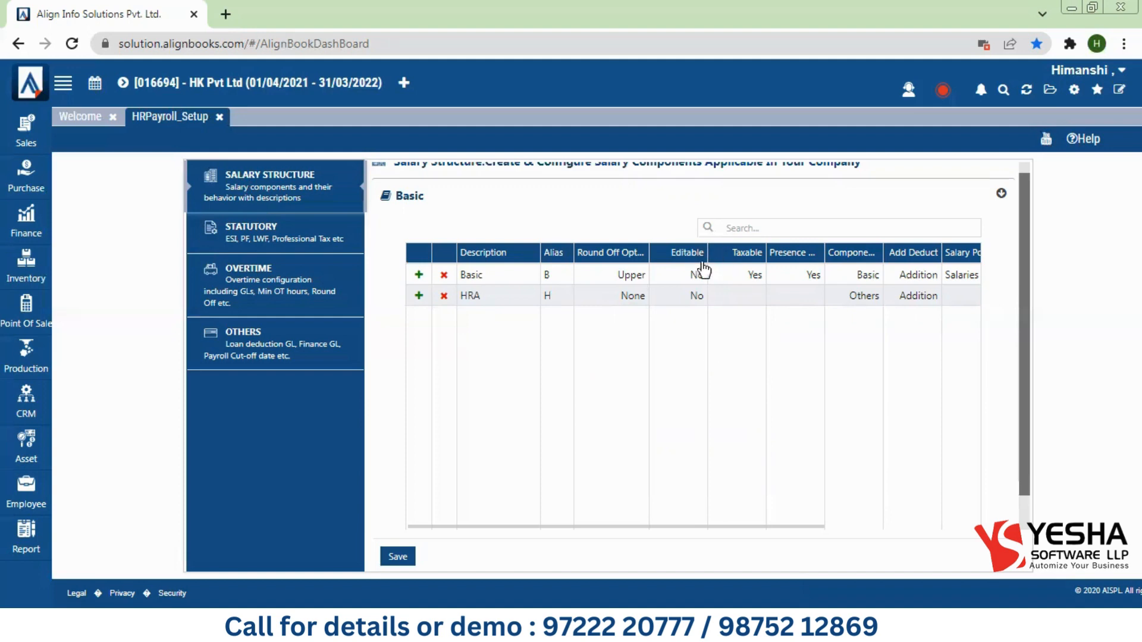
Step: Set HRA Taxable to Yes and Presence Dependent to Yes
{"action": "left_click", "coordinate": [722, 304]}
{"action": "left_click", "coordinate": [721, 304]}
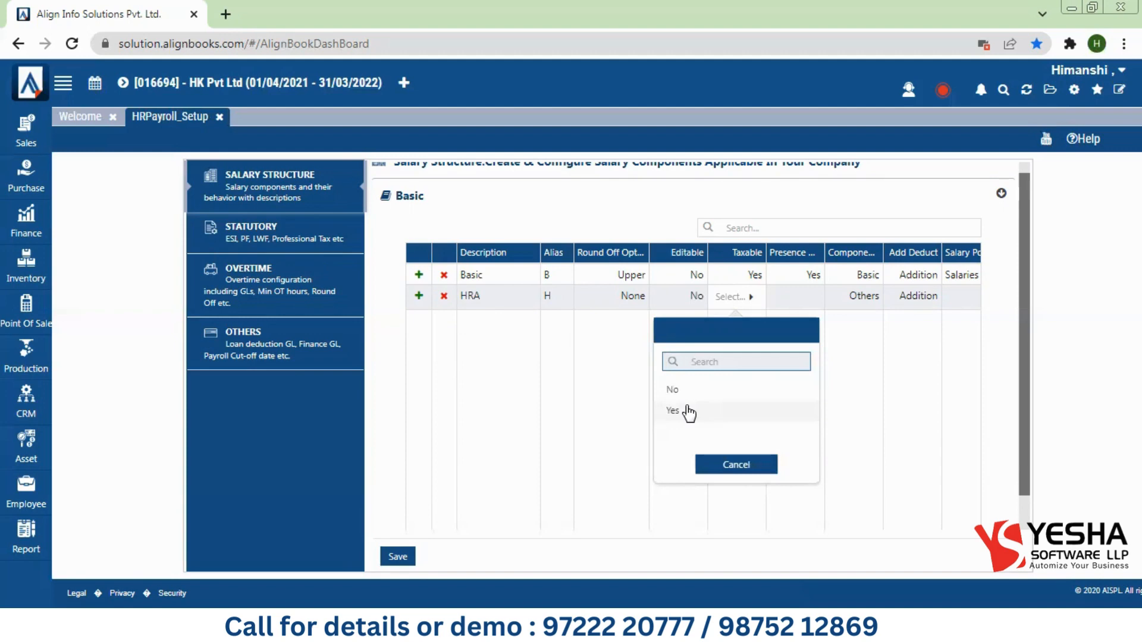
{"action": "left_click", "coordinate": [673, 410]}
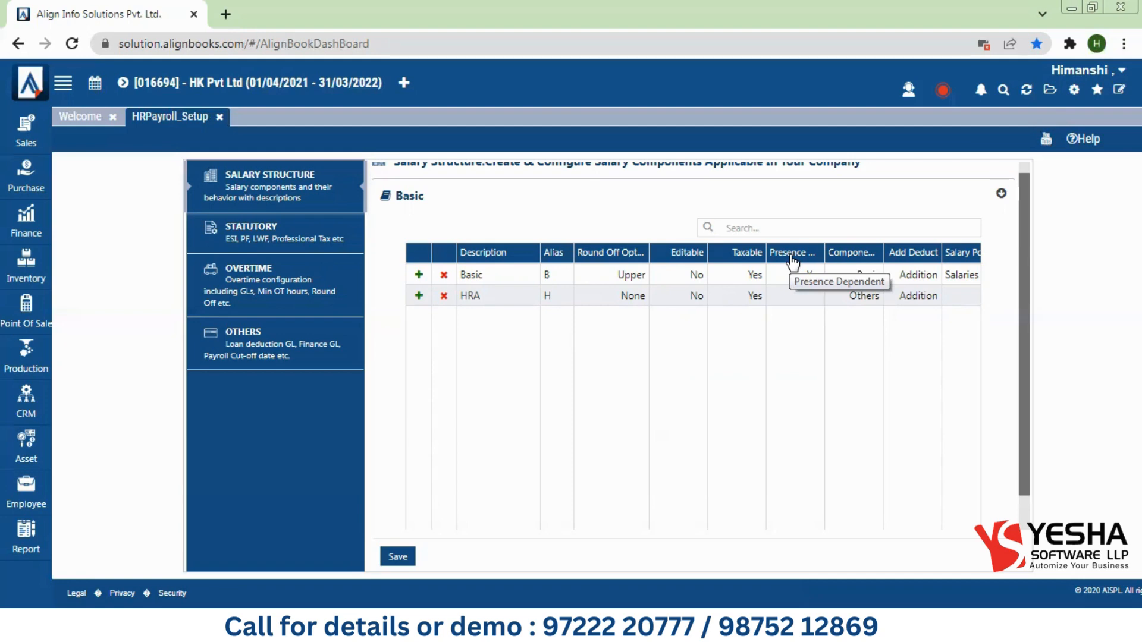
{"action": "left_click", "coordinate": [791, 298]}
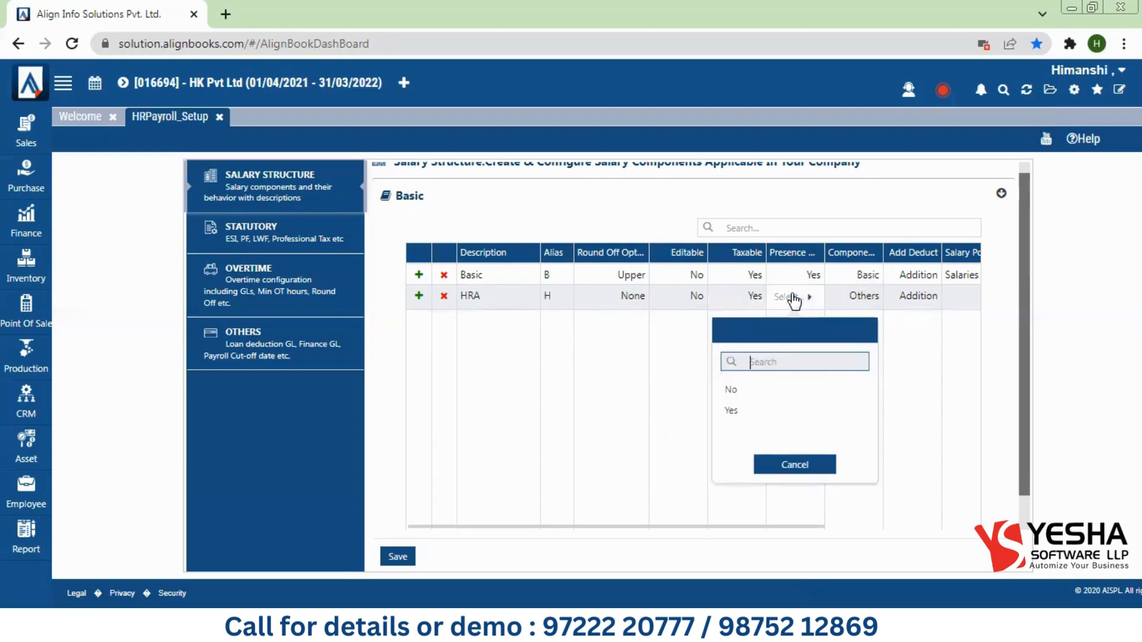
{"action": "left_click", "coordinate": [737, 408]}
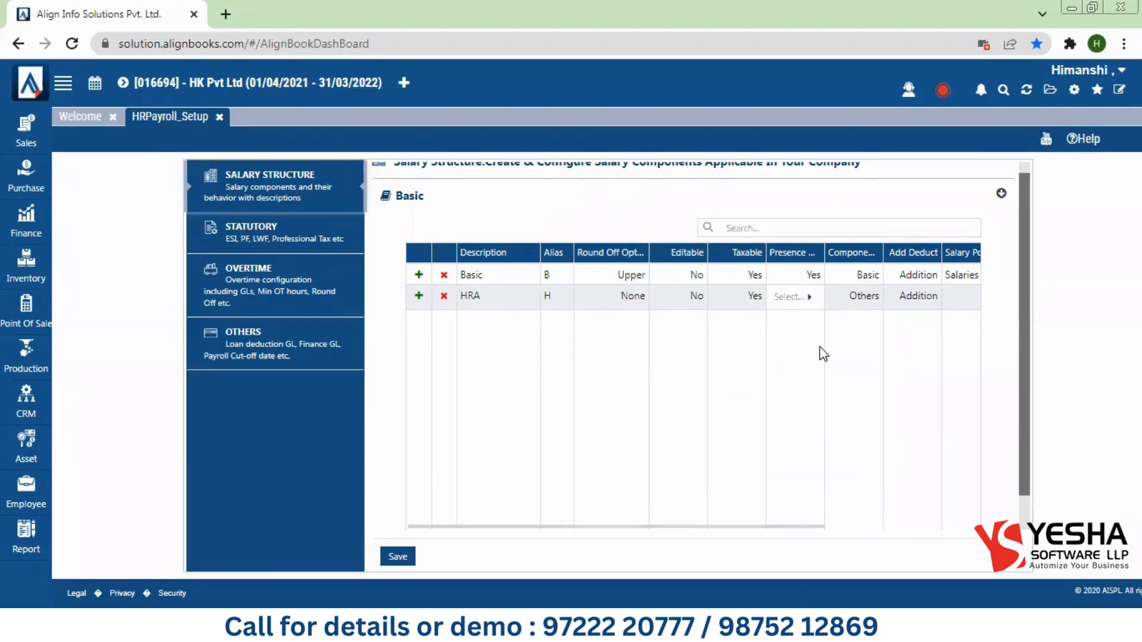
{"action": "left_click", "coordinate": [820, 349]}
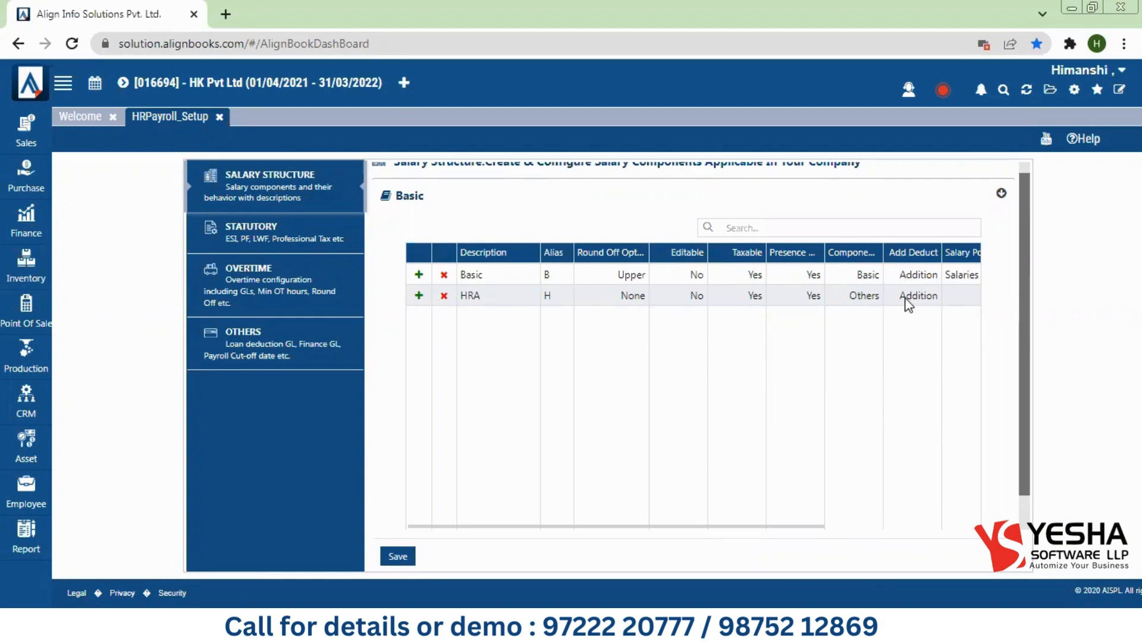
{"action": "left_click_drag", "start_coordinate": [458, 295], "coordinate": [495, 295]}
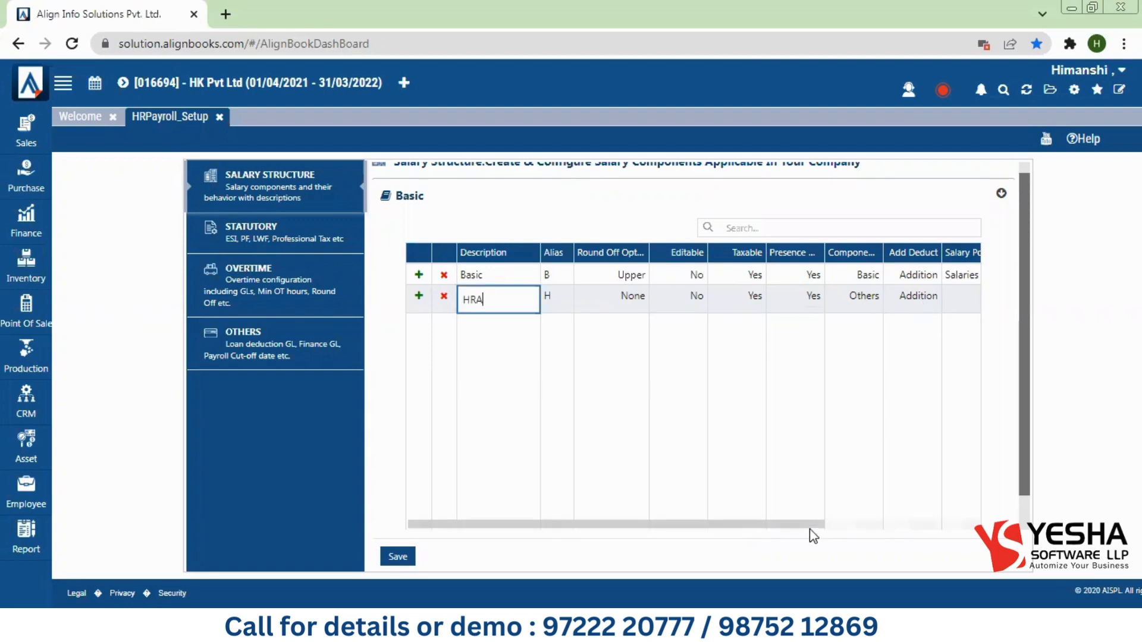
{"action": "left_click_drag", "start_coordinate": [840, 528], "coordinate": [975, 523]}
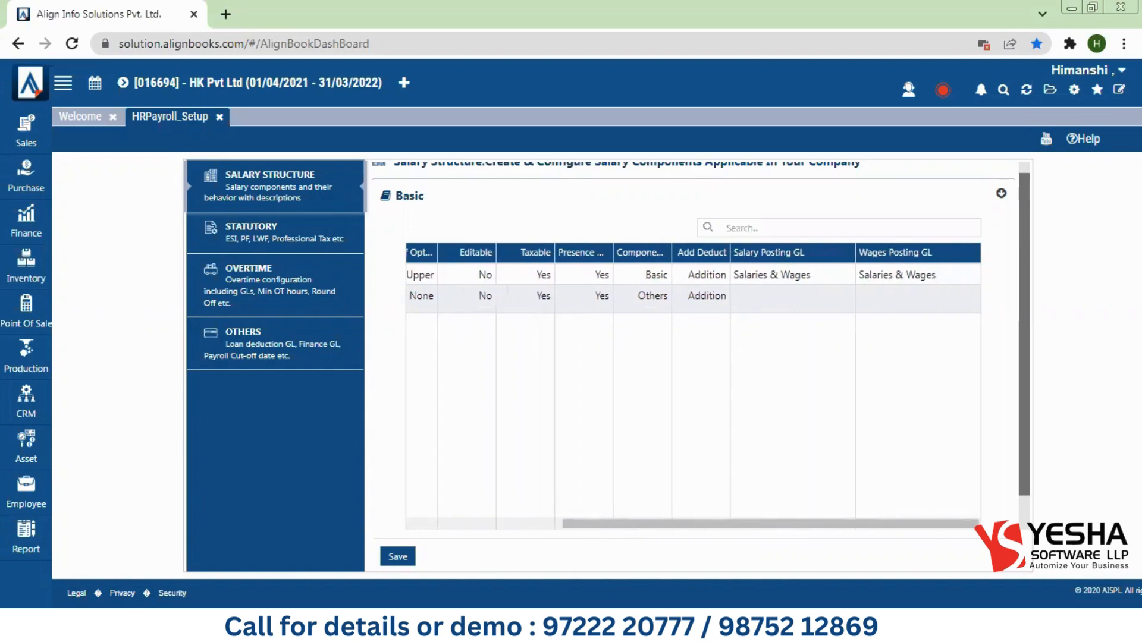
Step: Set the HRA Salary Posting GL to House Rent Allowance
{"action": "left_click", "coordinate": [756, 300]}
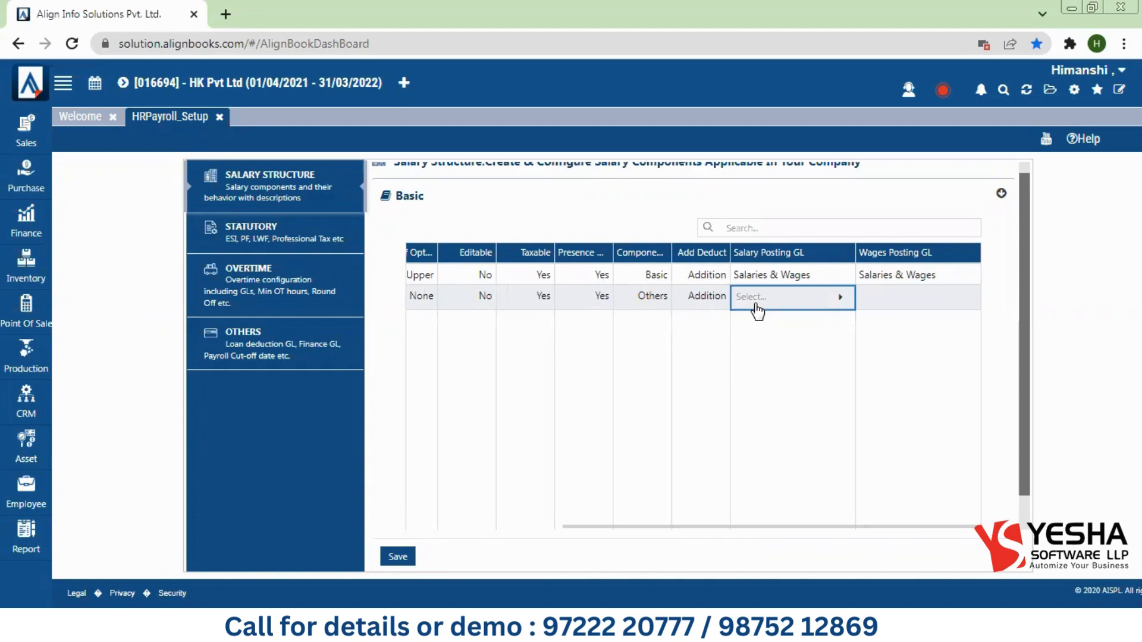
{"action": "left_click", "coordinate": [757, 310]}
{"action": "type", "text": "house"}
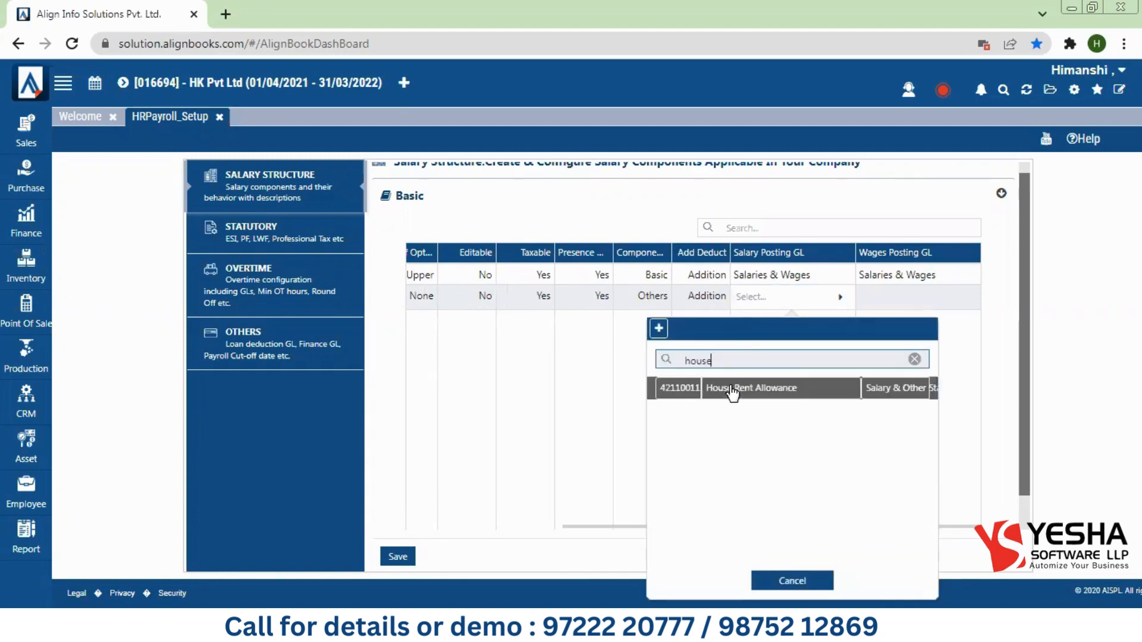
{"action": "left_click", "coordinate": [729, 387]}
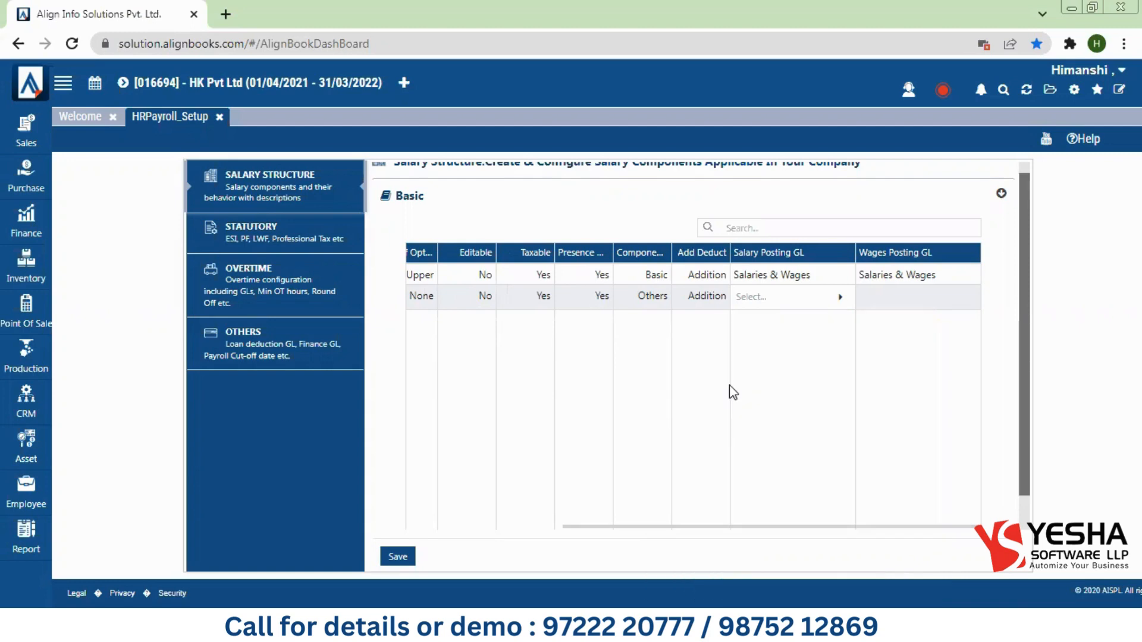
Step: Set the HRA Wages Posting GL to House Rent Allowance and save the salary structure
{"action": "left_click", "coordinate": [881, 296]}
{"action": "left_click", "coordinate": [884, 297]}
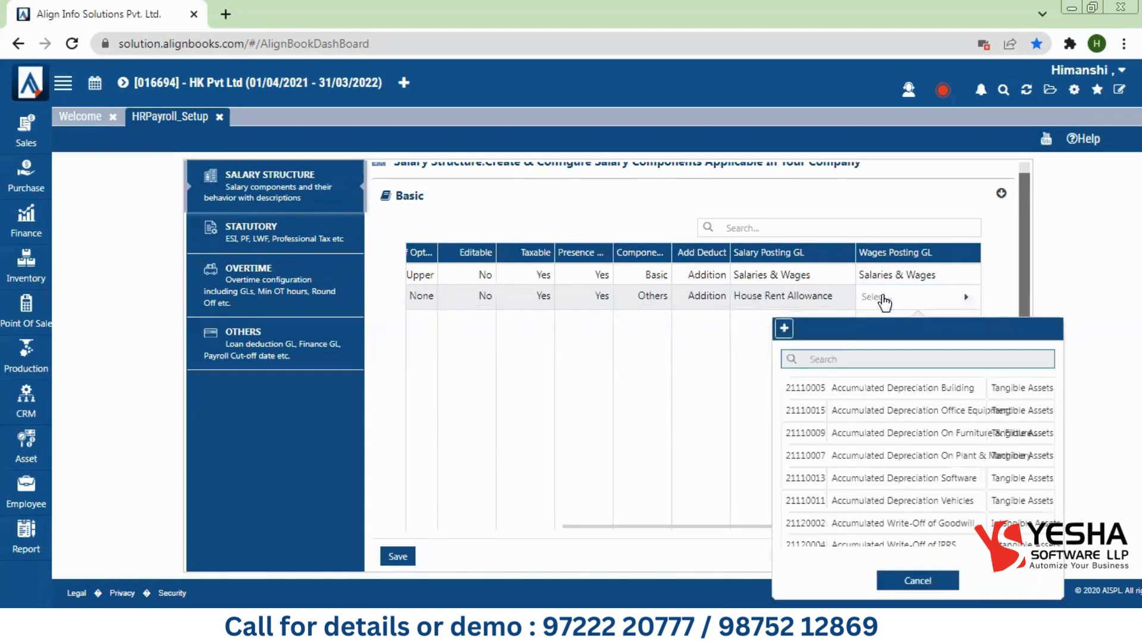
{"action": "type", "text": "hou"}
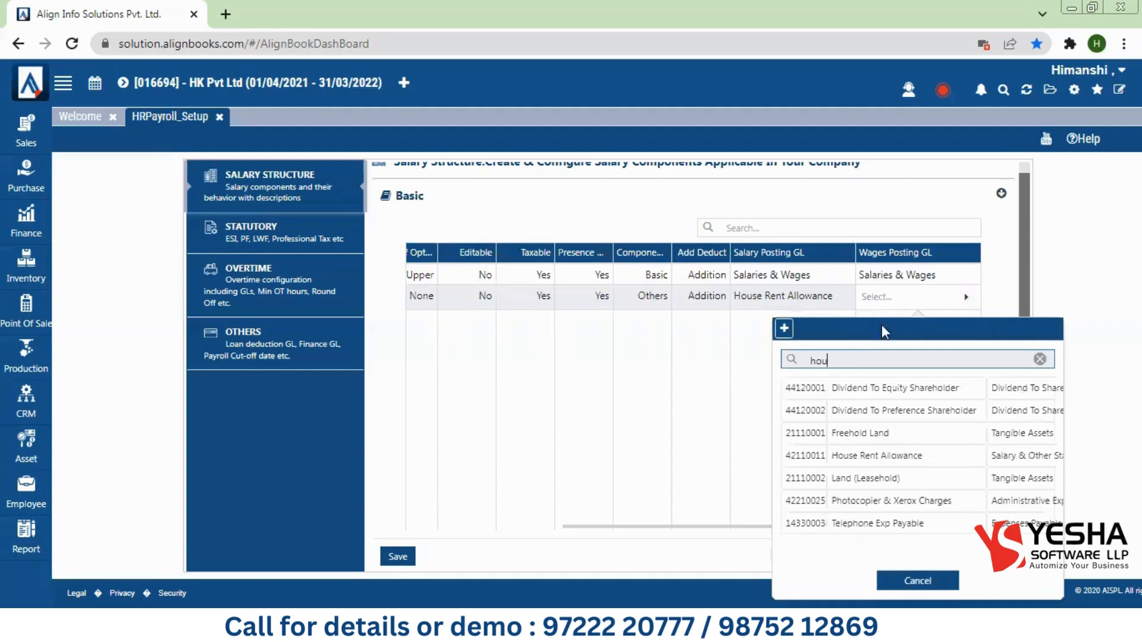
{"action": "double_click", "coordinate": [872, 402]}
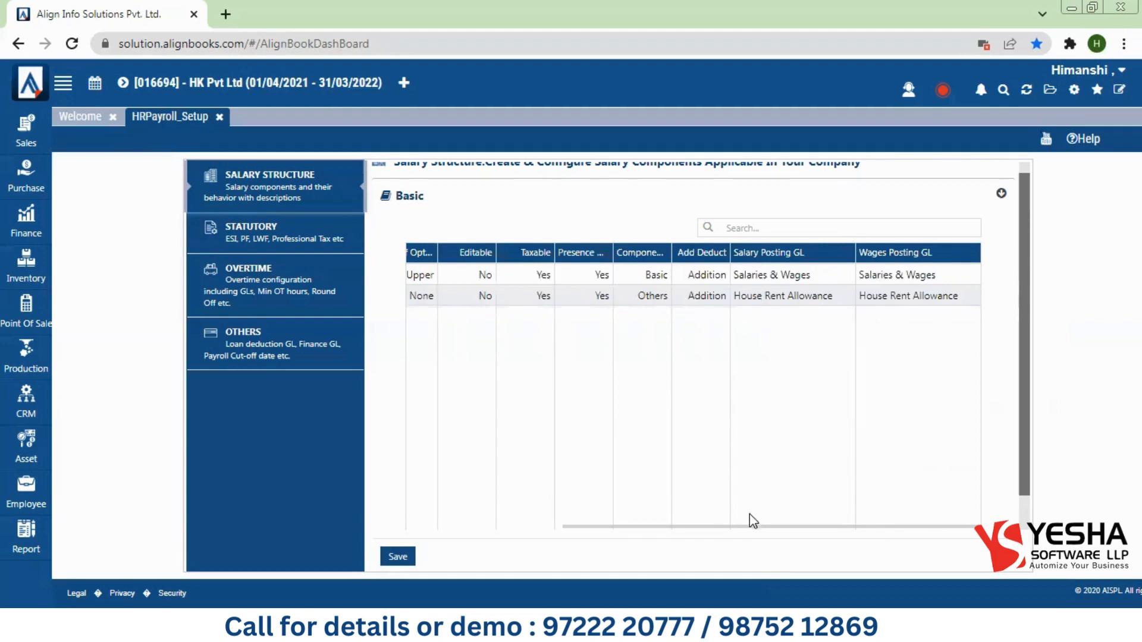
{"action": "left_click_drag", "start_coordinate": [745, 525], "coordinate": [590, 526]}
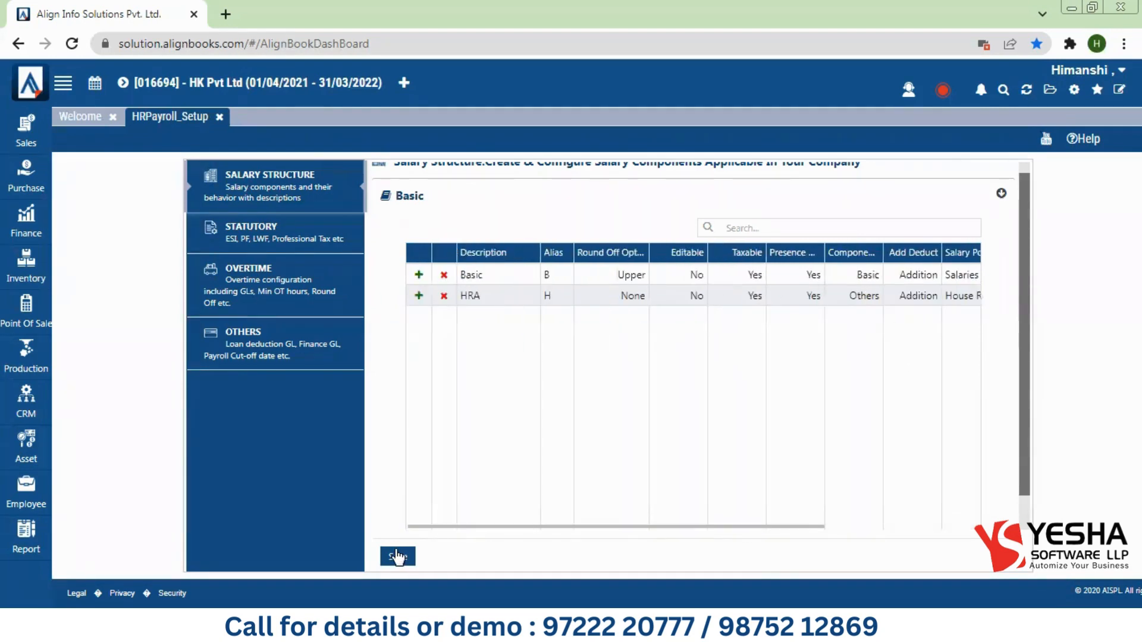
{"action": "left_click", "coordinate": [397, 556]}
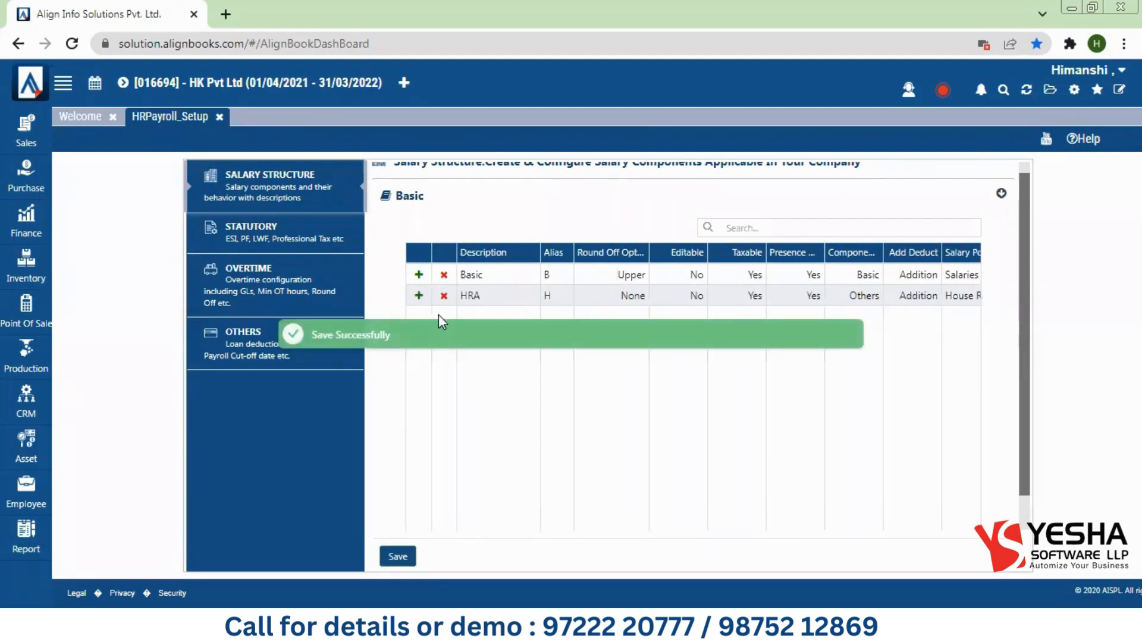
Step: Open a new Employee Master form, exit it unsaved, and return to HRPayroll_Setup
{"action": "left_click", "coordinate": [18, 494]}
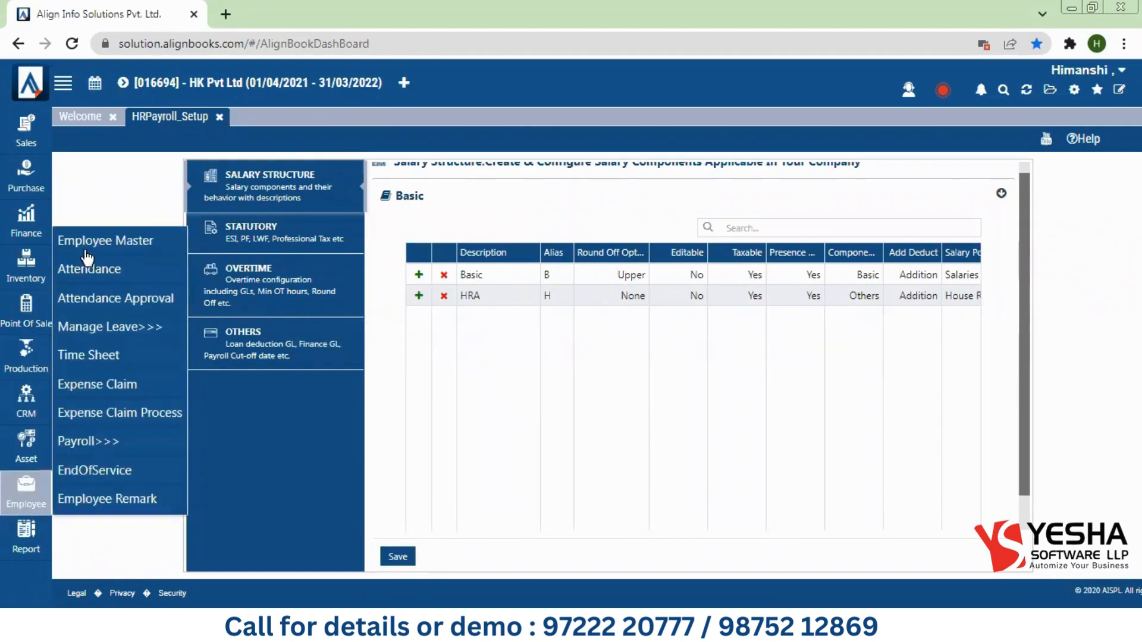
{"action": "left_click", "coordinate": [85, 245]}
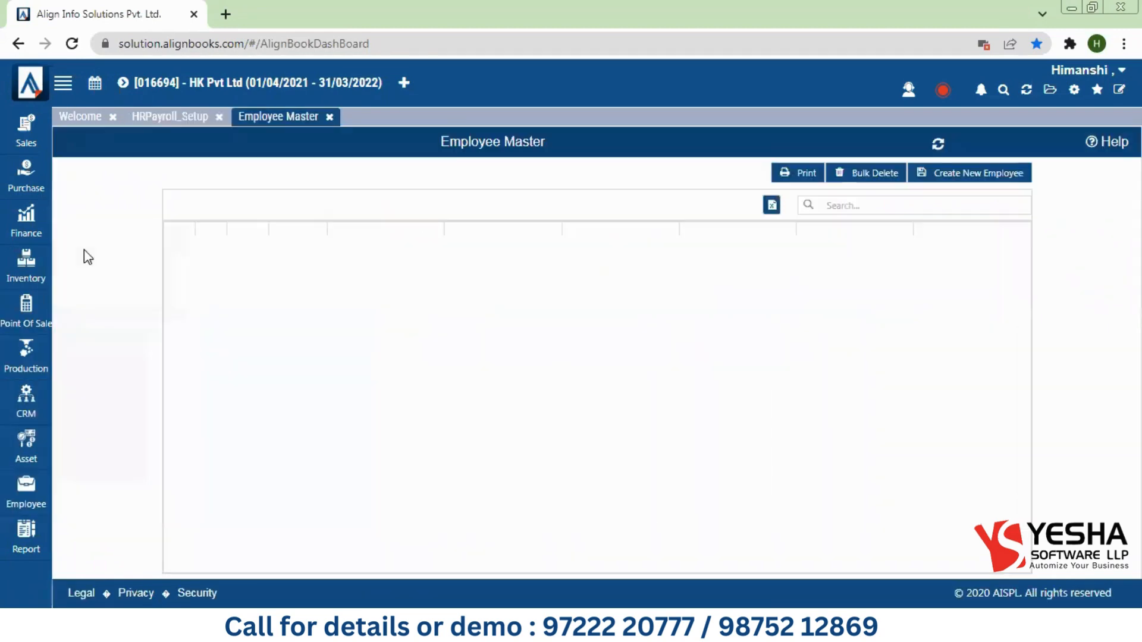
{"action": "left_click", "coordinate": [960, 182]}
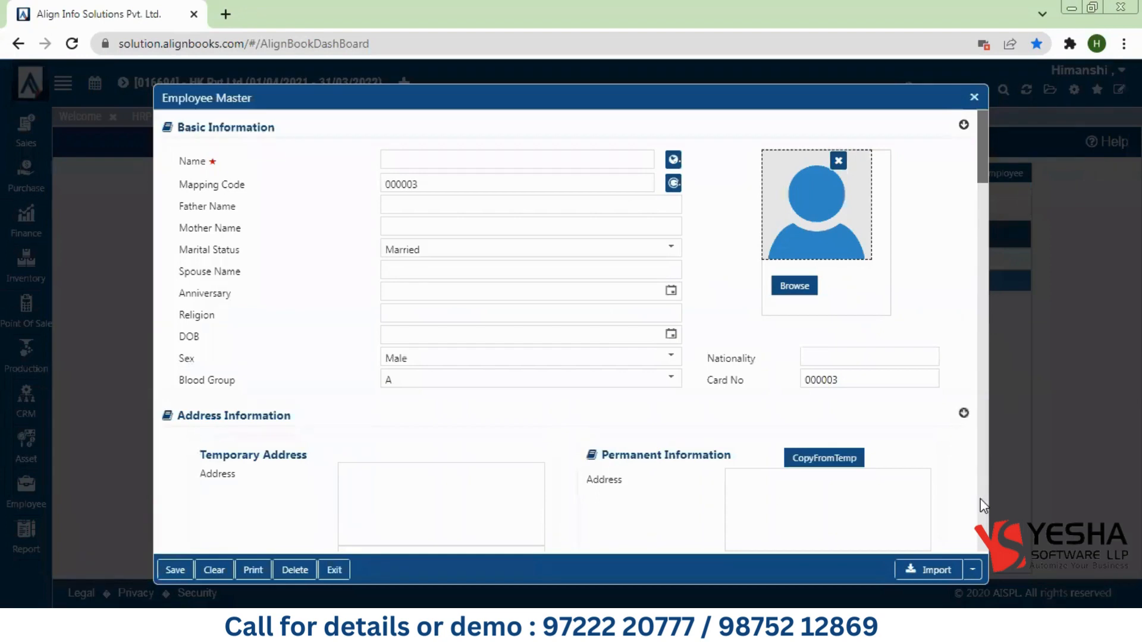
{"action": "scroll", "coordinate": [982, 502], "scroll_direction": "down", "scroll_amount": 15}
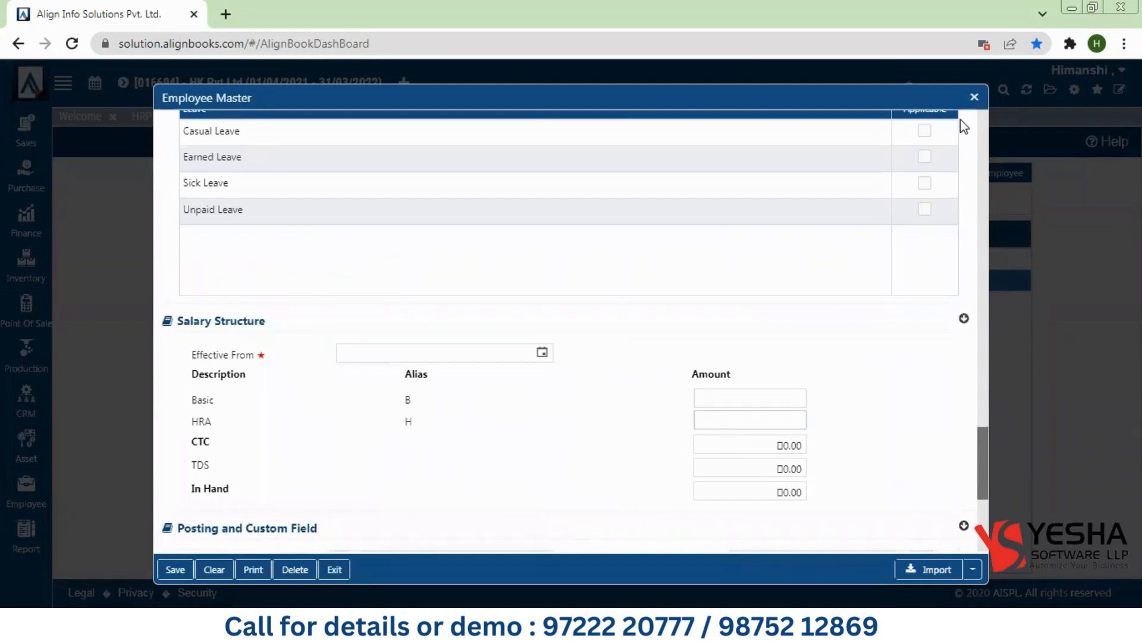
{"action": "left_click", "coordinate": [975, 98]}
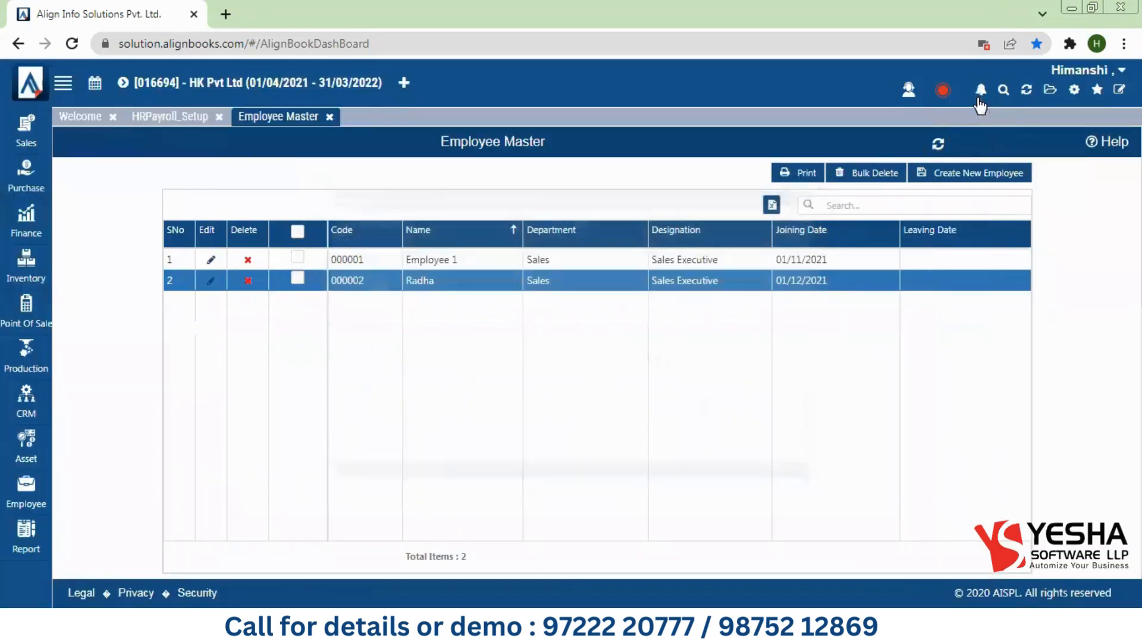
{"action": "left_click", "coordinate": [191, 119]}
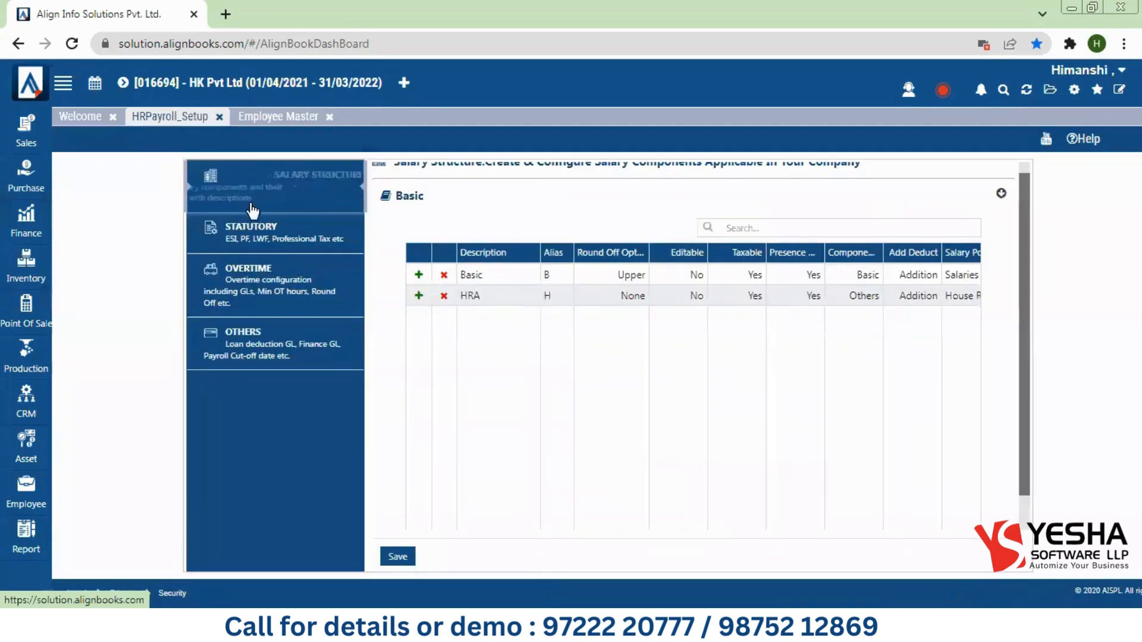
Step: On the Statutory page, try ESI Calculation B+H, revert it to B, and review PF, LWF, TDS, Professional Tax
{"action": "left_click", "coordinate": [242, 234]}
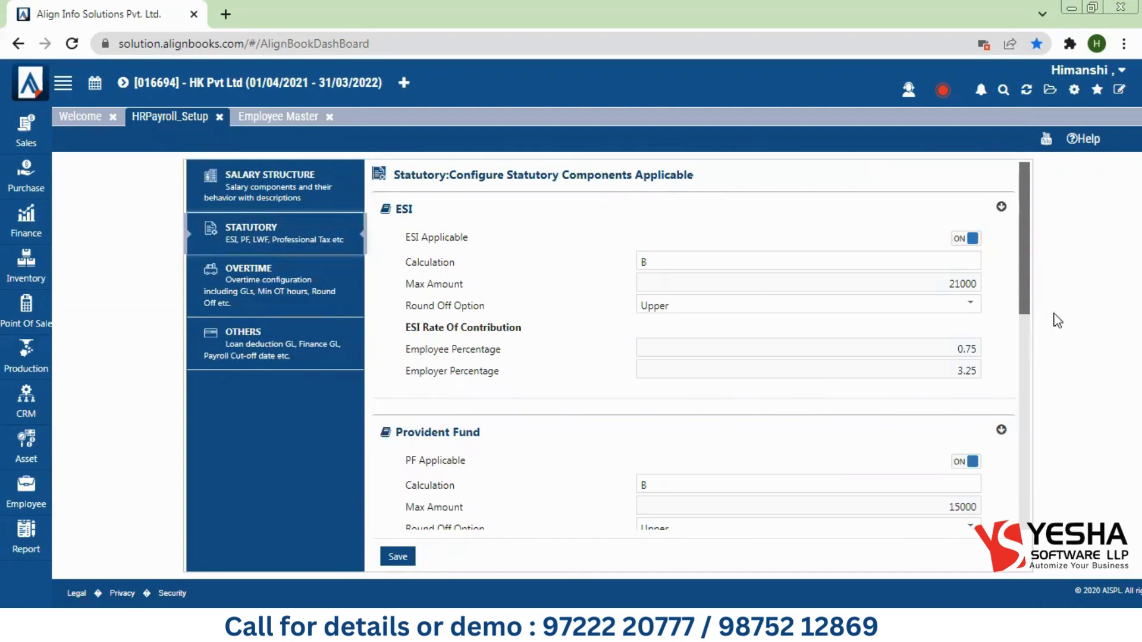
{"action": "left_click_drag", "start_coordinate": [1028, 287], "coordinate": [1027, 294]}
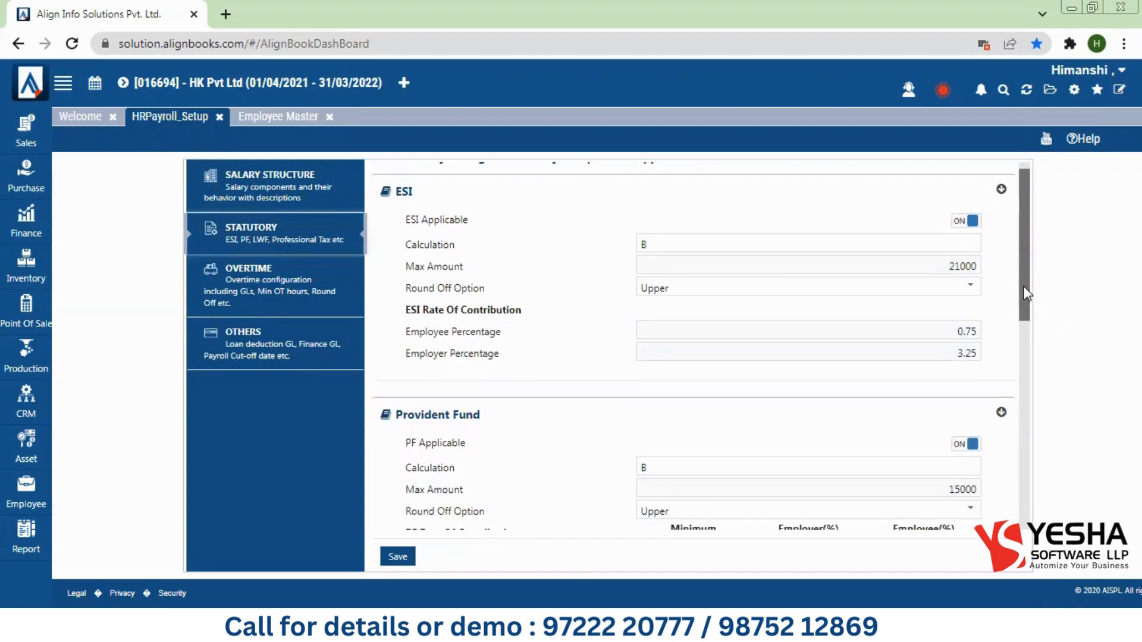
{"action": "scroll", "coordinate": [1020, 274], "scroll_direction": "up", "scroll_amount": 1}
{"action": "left_click", "coordinate": [696, 259]}
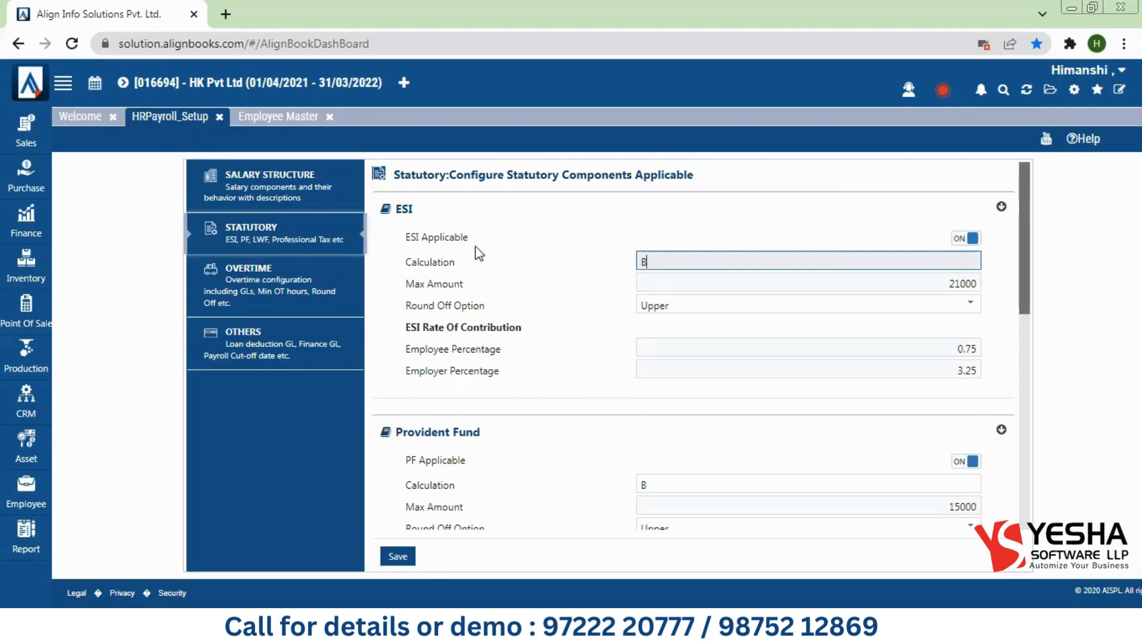
{"action": "left_click_drag", "start_coordinate": [404, 263], "coordinate": [466, 267]}
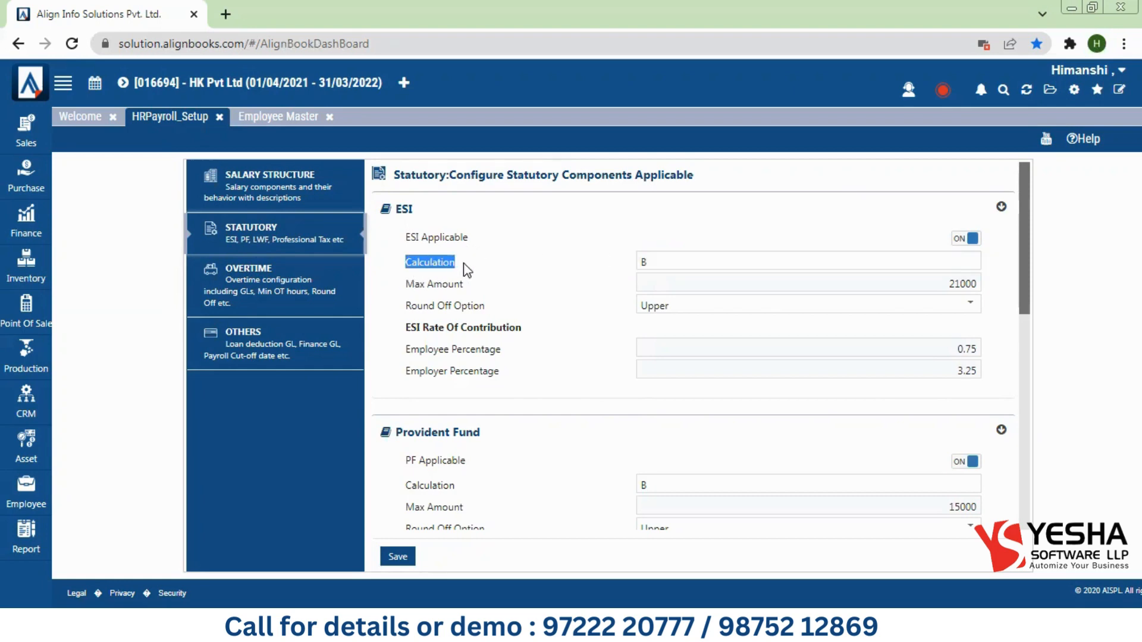
{"action": "left_click", "coordinate": [659, 266]}
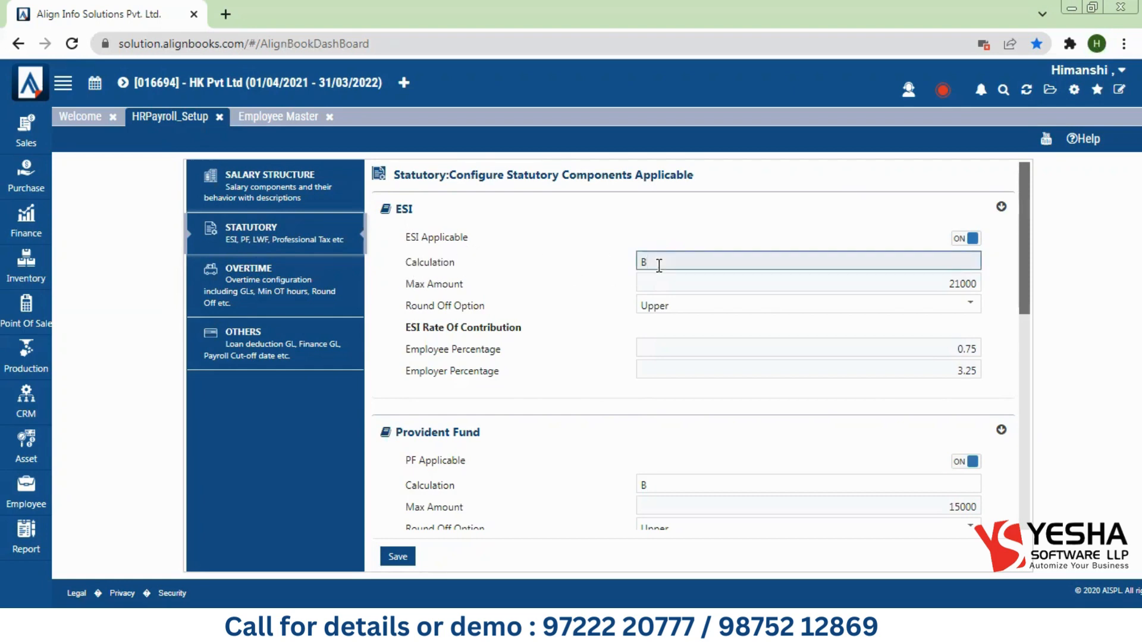
{"action": "type", "text": "+H"}
{"action": "key", "text": "BackSpace"}
{"action": "key", "text": "BackSpace"}
{"action": "key", "text": "BackSpace"}
{"action": "type", "text": "B"}
{"action": "left_click_drag", "start_coordinate": [1027, 304], "coordinate": [1023, 517]}
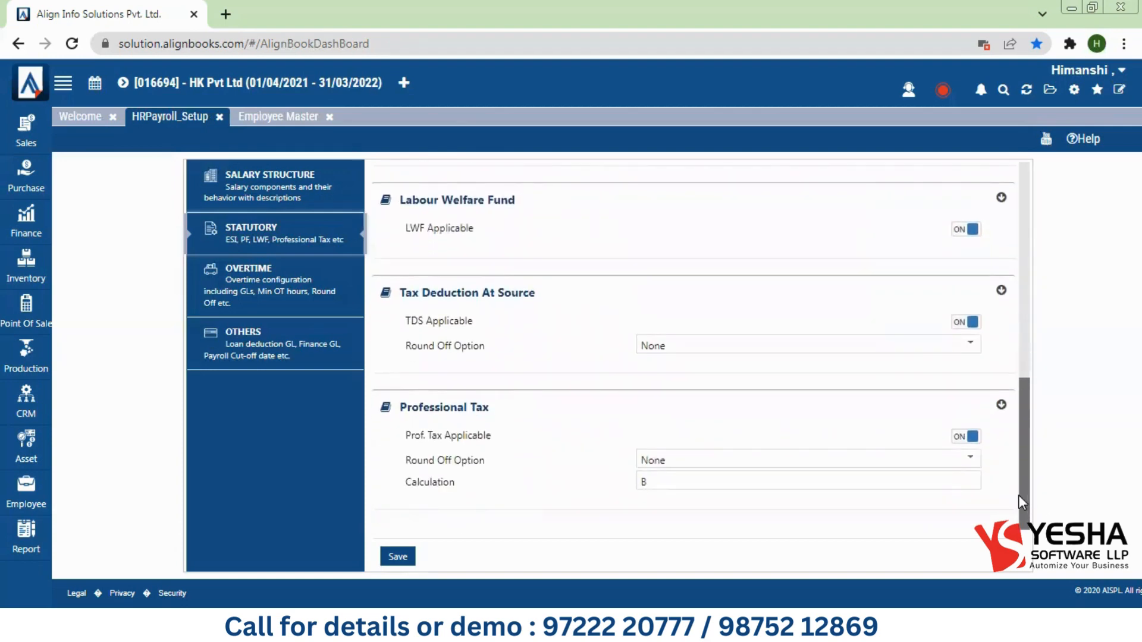
Step: Turn Overtime Applicable on, keeping Minimum OT Hours at 1
{"action": "left_click", "coordinate": [258, 279]}
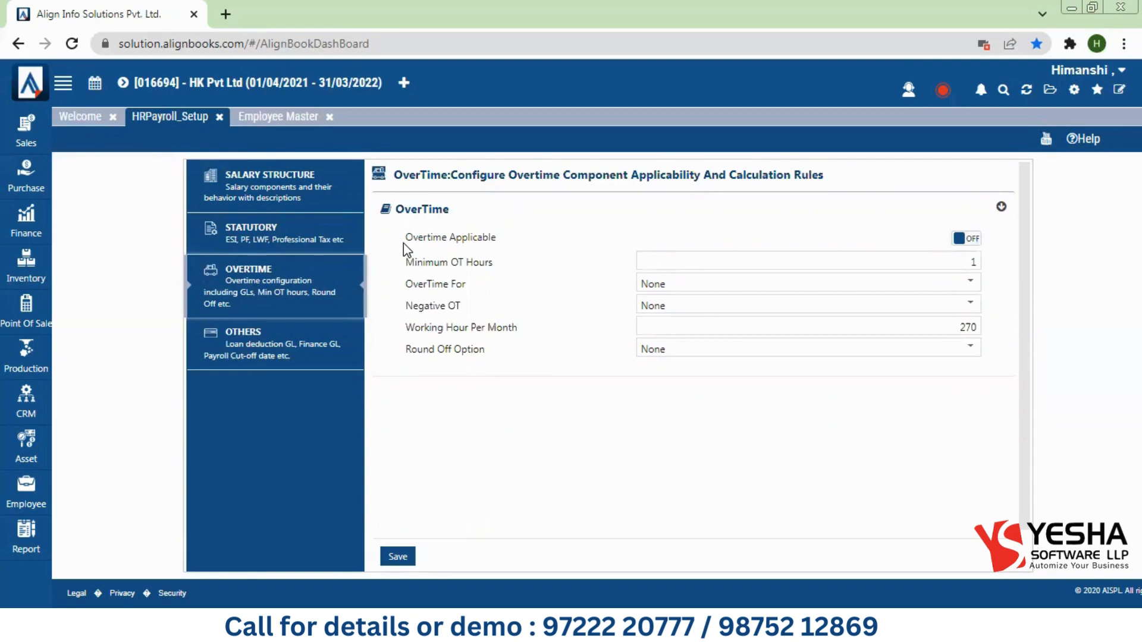
{"action": "left_click", "coordinate": [970, 240]}
{"action": "left_click_drag", "start_coordinate": [404, 264], "coordinate": [496, 271]}
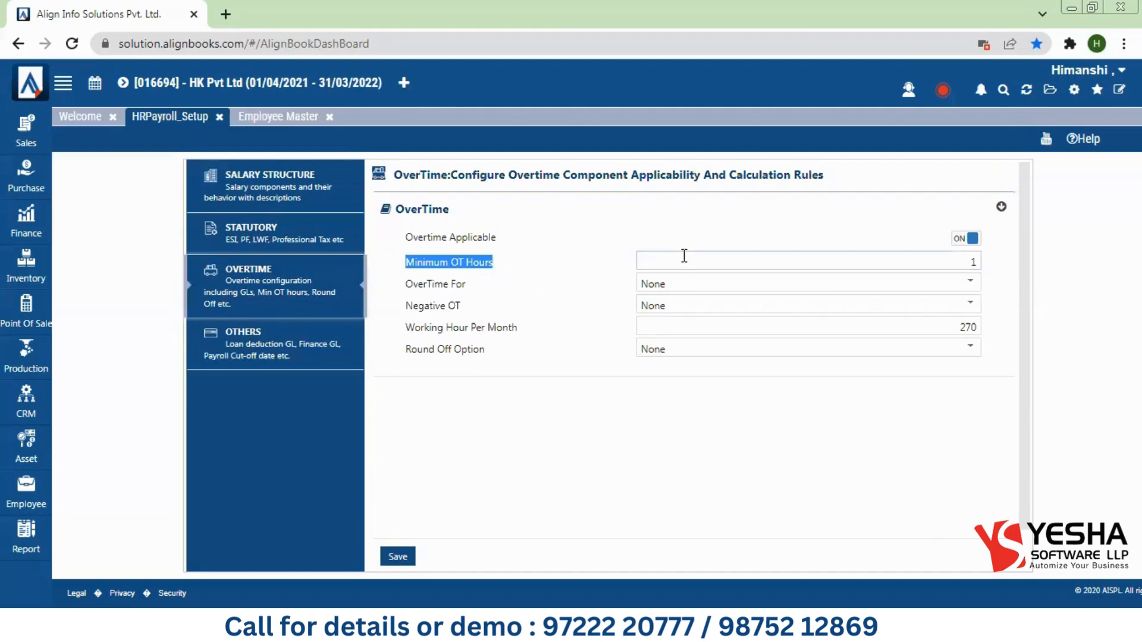
{"action": "left_click_drag", "start_coordinate": [684, 256], "coordinate": [984, 268]}
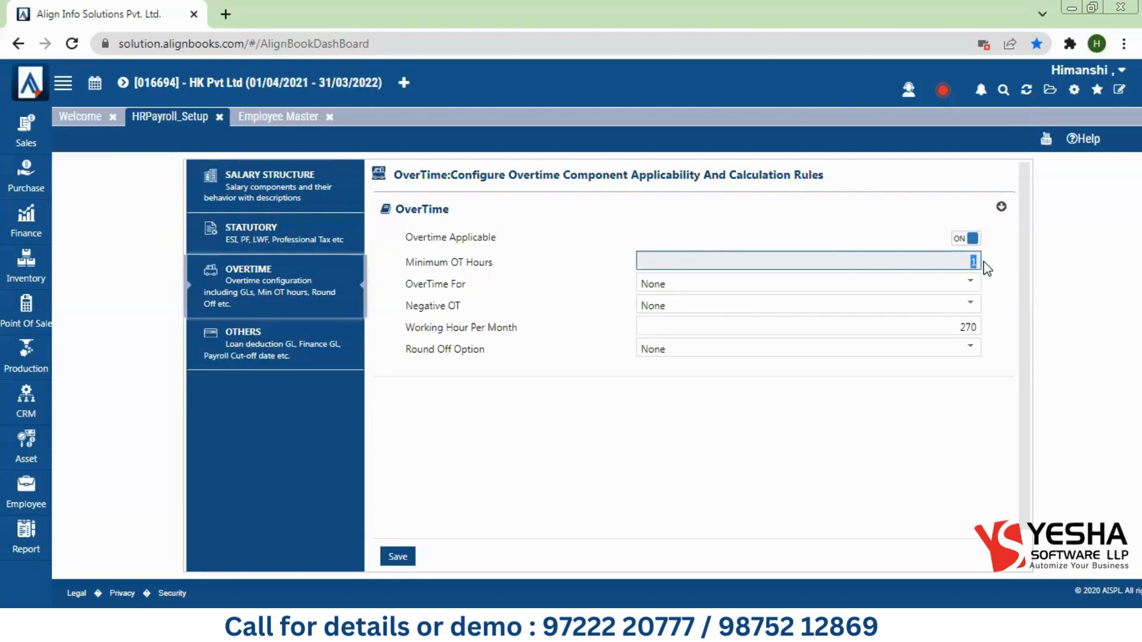
{"action": "left_click", "coordinate": [978, 265]}
Step: Set OverTime For to LateOut and keep Negative OT as None
{"action": "left_click_drag", "start_coordinate": [402, 283], "coordinate": [461, 284]}
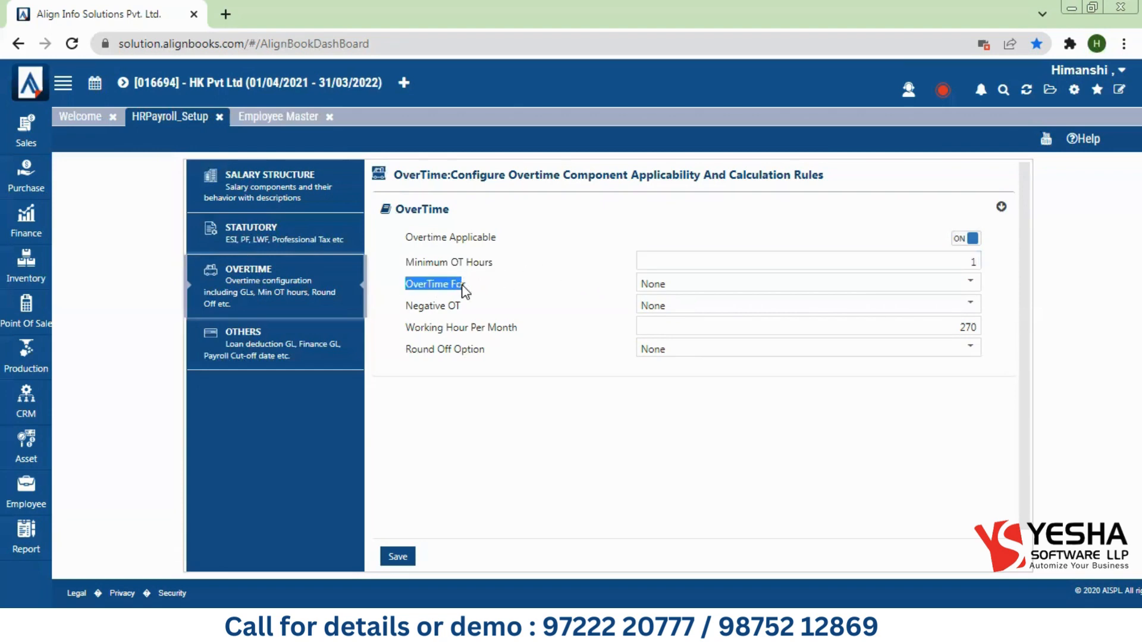
{"action": "left_click", "coordinate": [657, 278]}
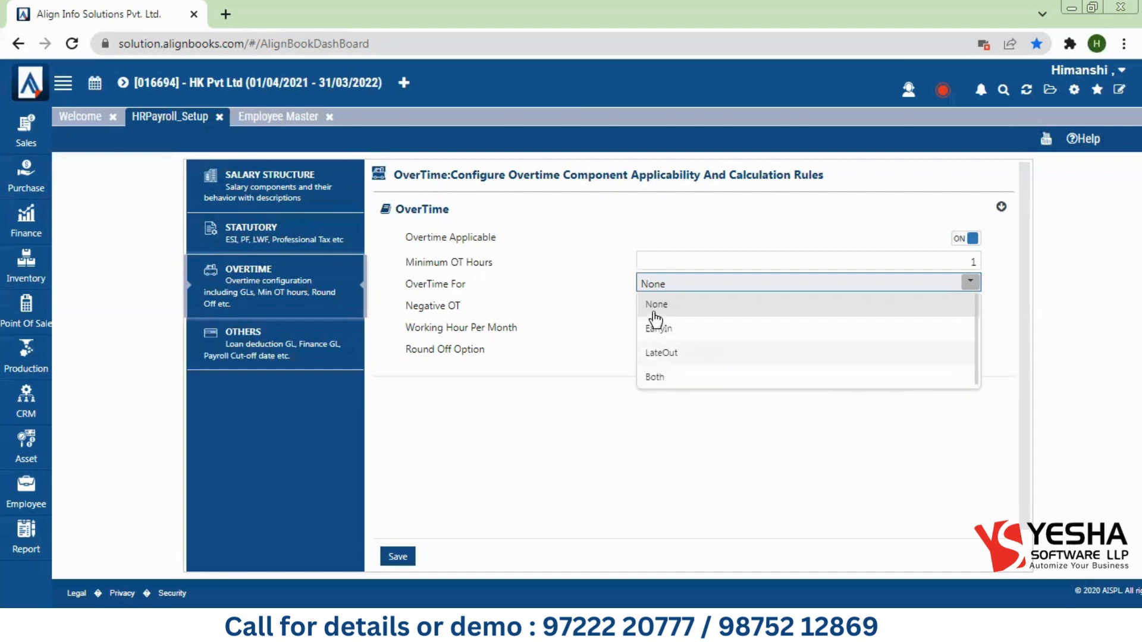
{"action": "left_click", "coordinate": [532, 343]}
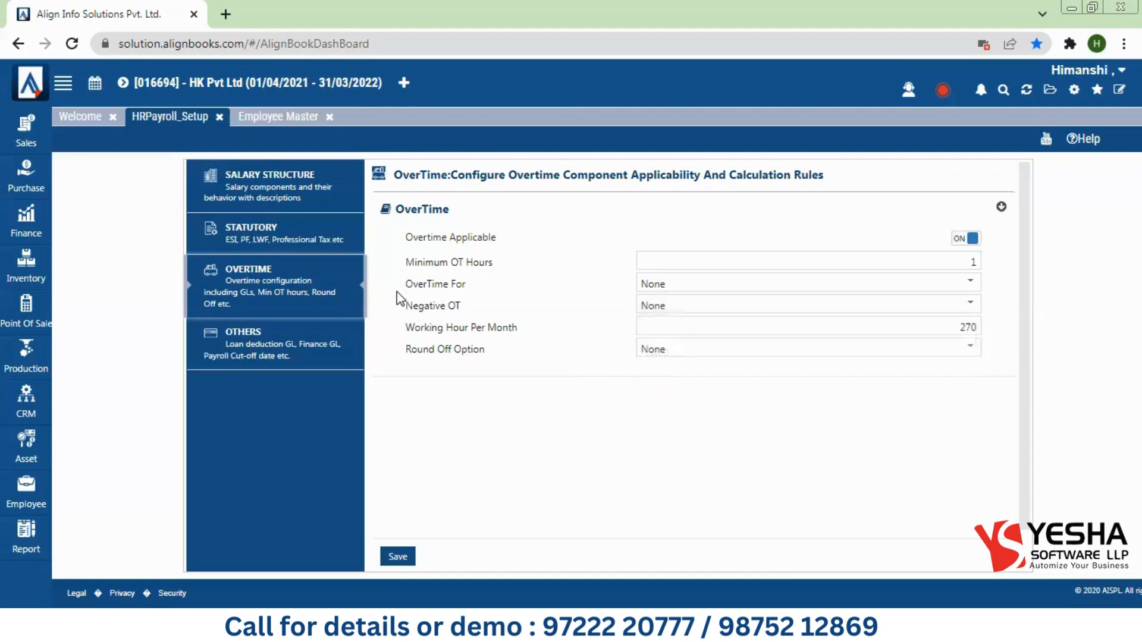
{"action": "left_click_drag", "start_coordinate": [397, 308], "coordinate": [470, 305]}
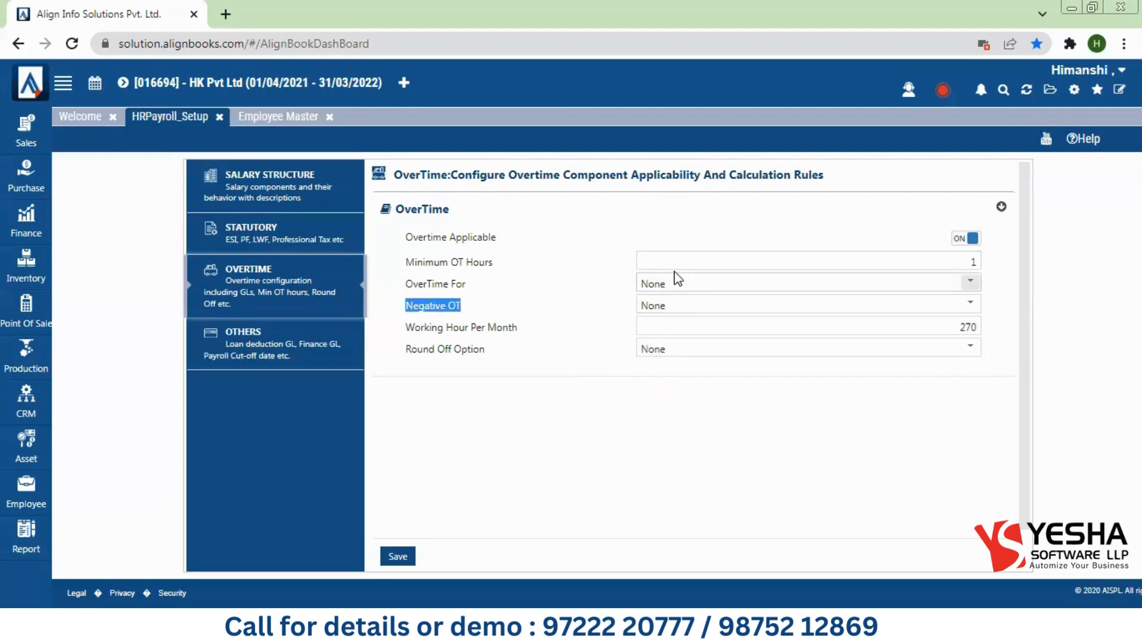
{"action": "left_click", "coordinate": [678, 288]}
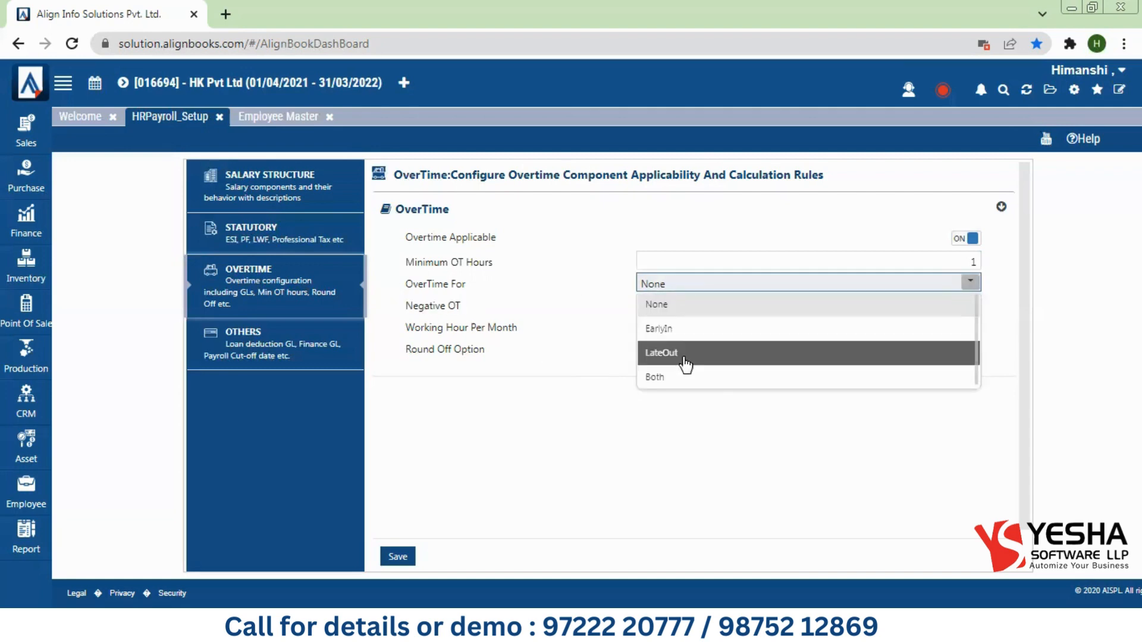
{"action": "left_click", "coordinate": [682, 359]}
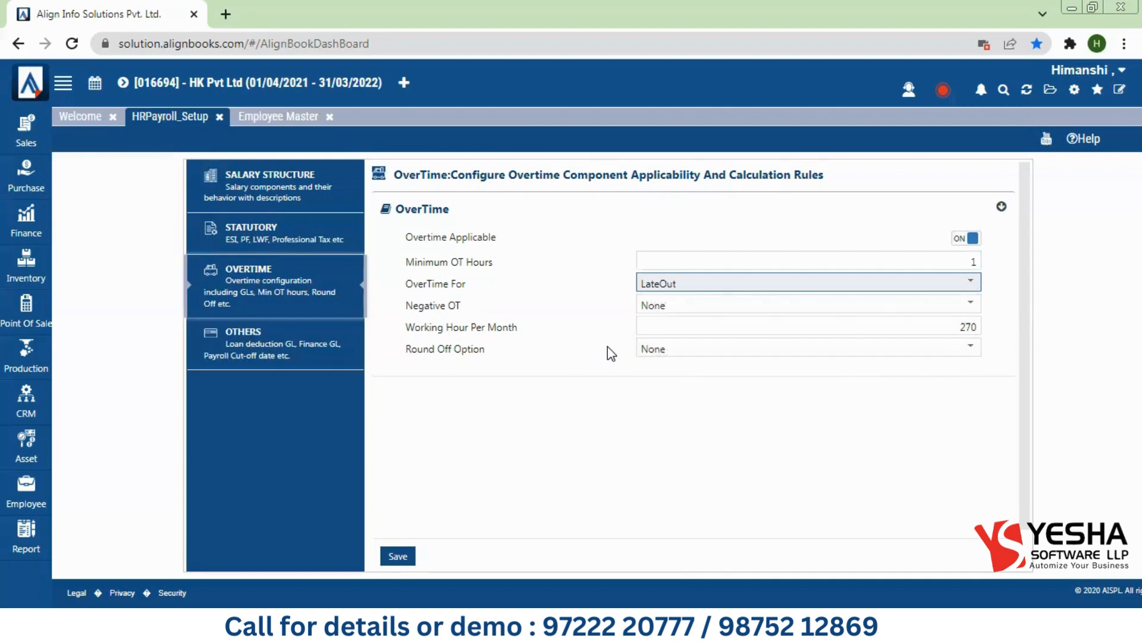
{"action": "left_click", "coordinate": [673, 307]}
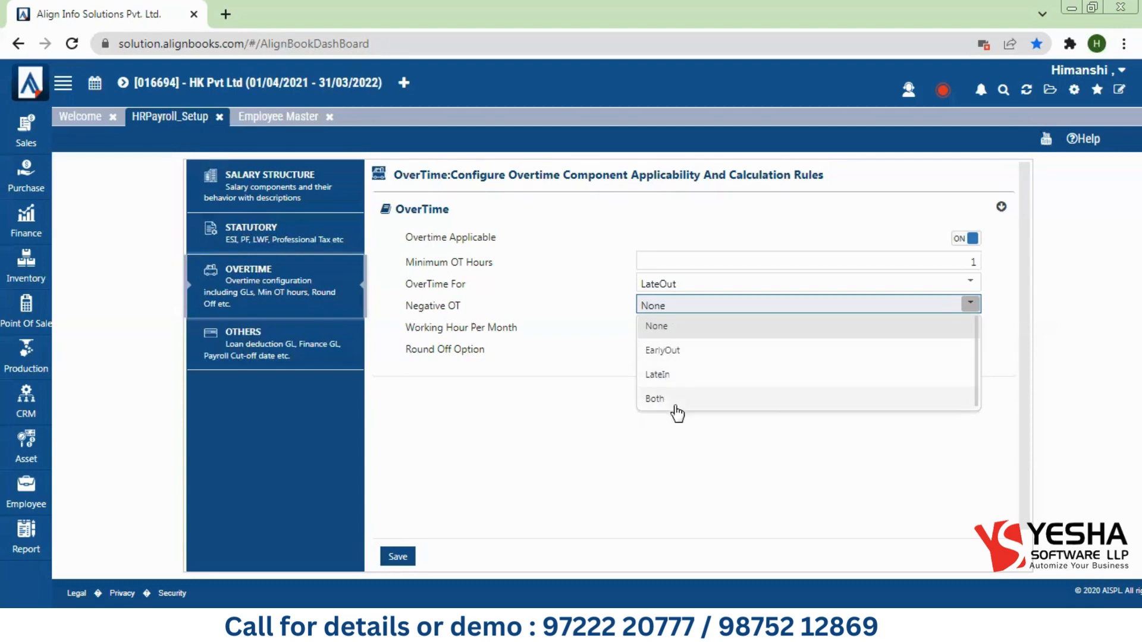
{"action": "left_click", "coordinate": [650, 327]}
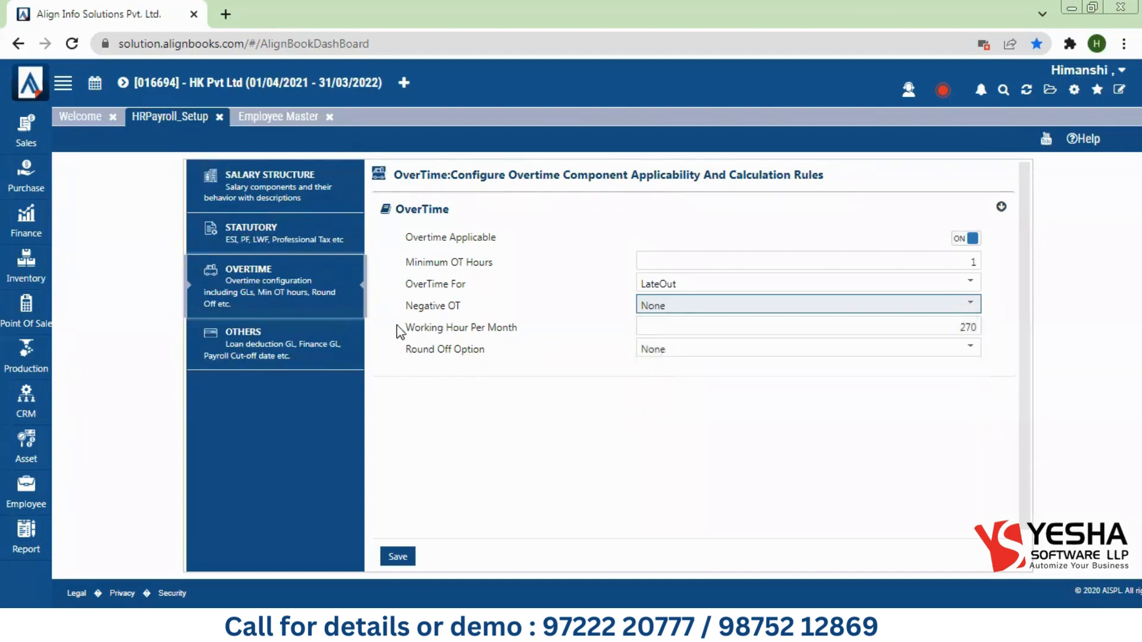
Step: Keep 270 working hours per month and round-off None, then save the overtime settings
{"action": "left_click_drag", "start_coordinate": [402, 327], "coordinate": [524, 327]}
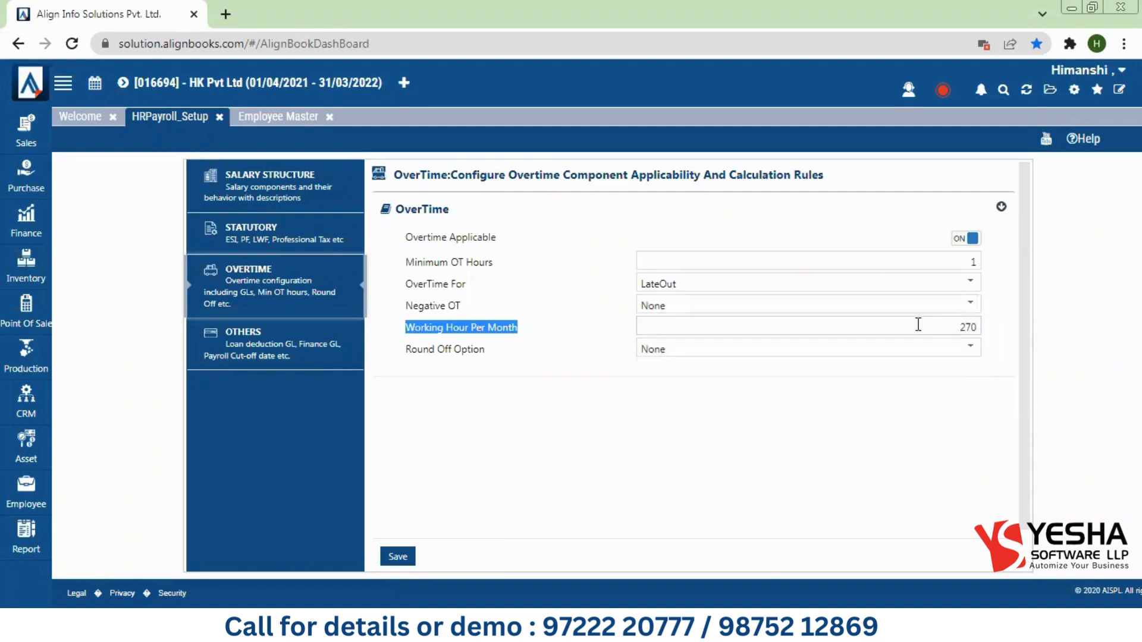
{"action": "double_click", "coordinate": [968, 326]}
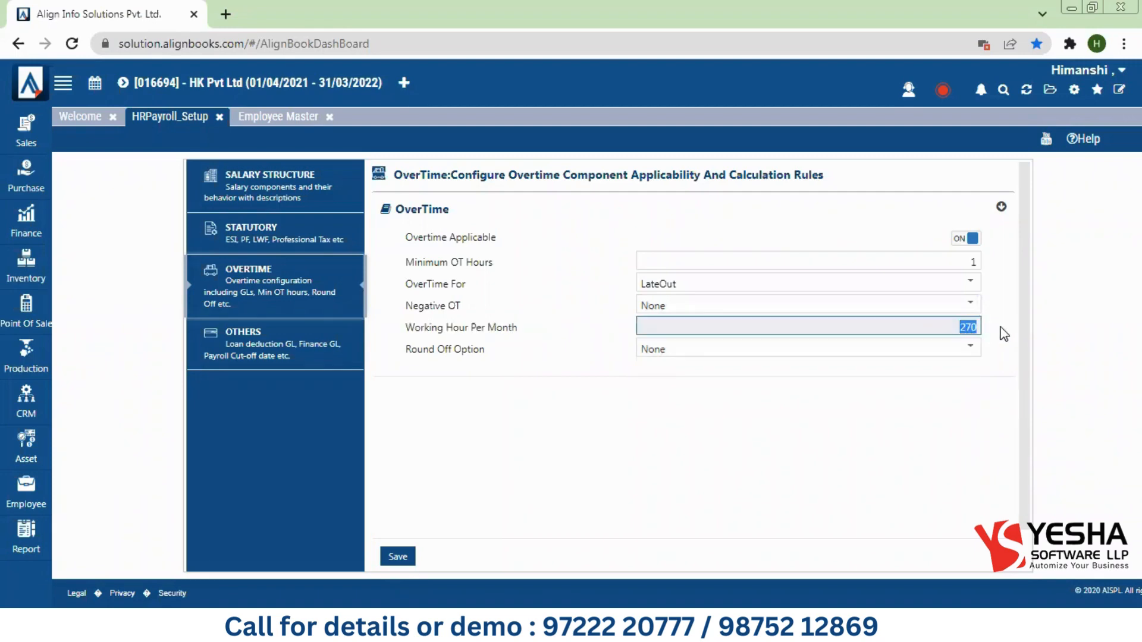
{"action": "left_click", "coordinate": [957, 330]}
{"action": "left_click", "coordinate": [821, 349]}
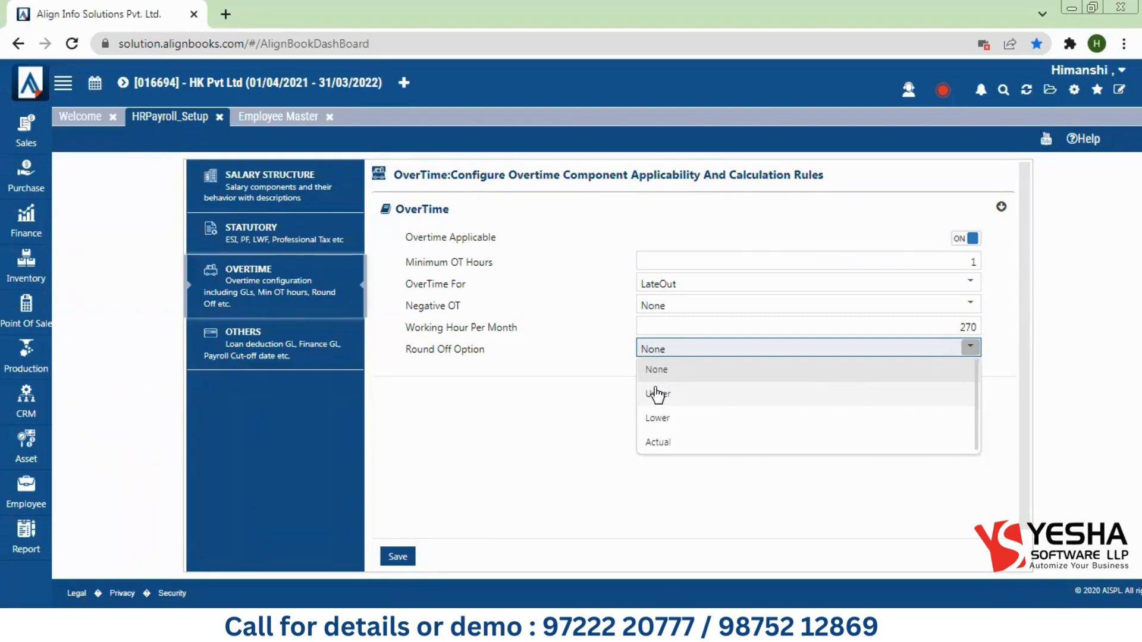
{"action": "left_click", "coordinate": [395, 558]}
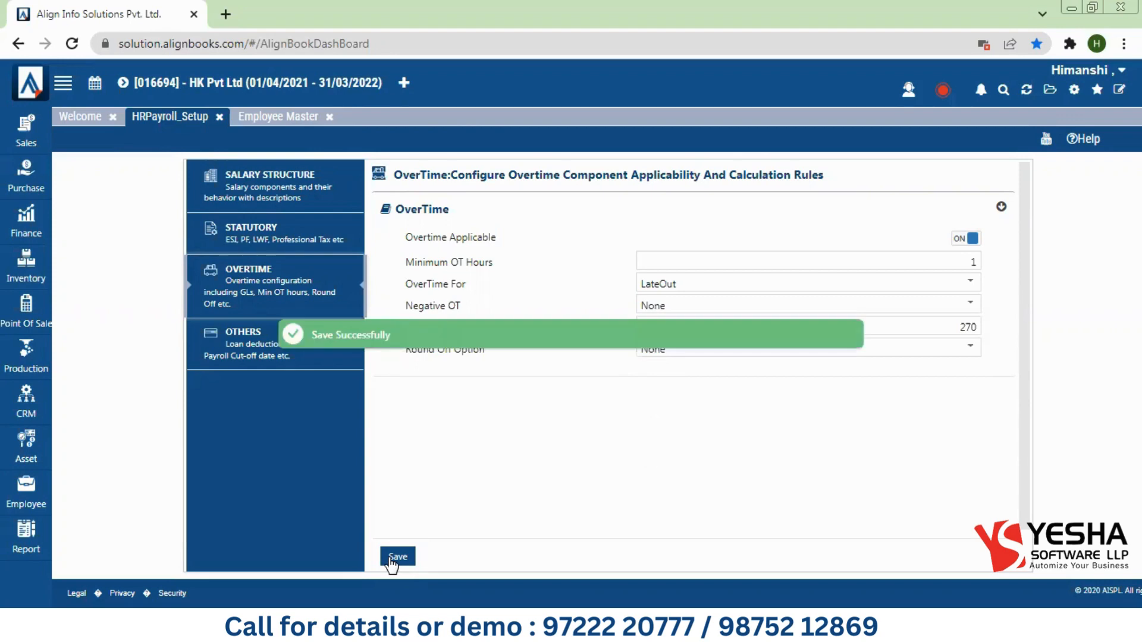
Step: Open the Others payroll rules and keep Attendance as Daily
{"action": "left_click", "coordinate": [248, 339]}
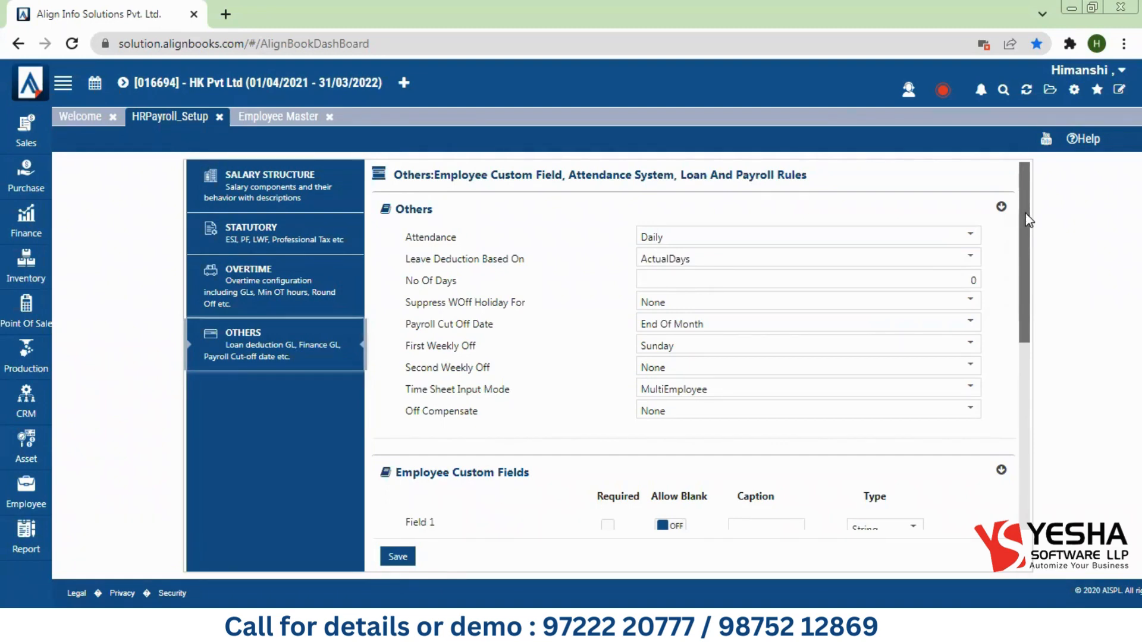
{"action": "left_click_drag", "start_coordinate": [405, 237], "coordinate": [670, 234]}
{"action": "left_click", "coordinate": [696, 238]}
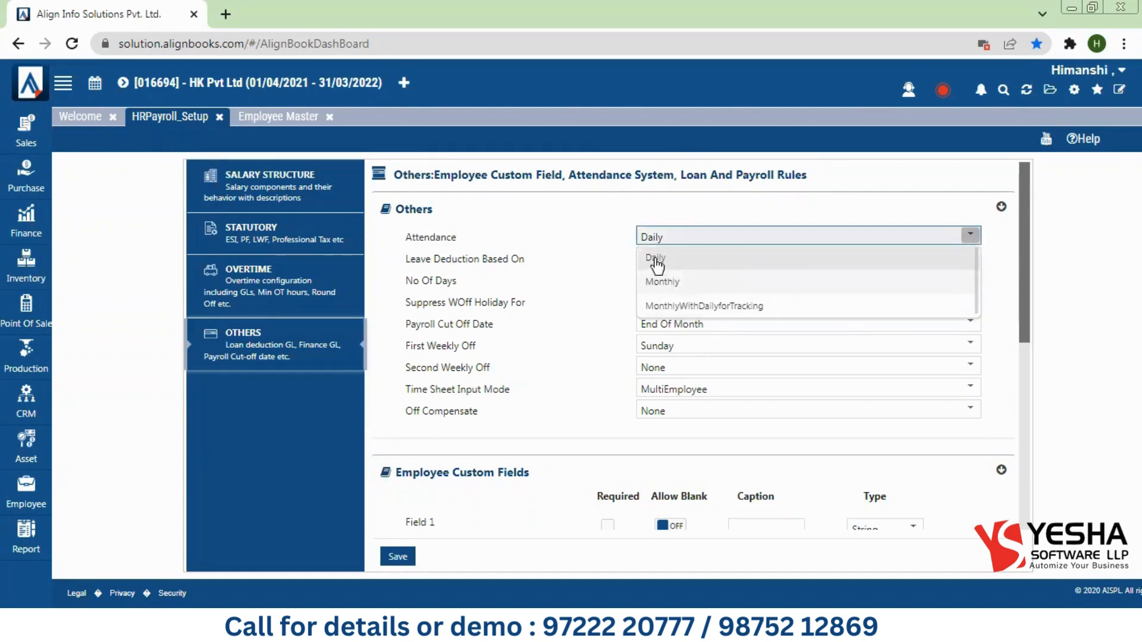
{"action": "left_click", "coordinate": [580, 287]}
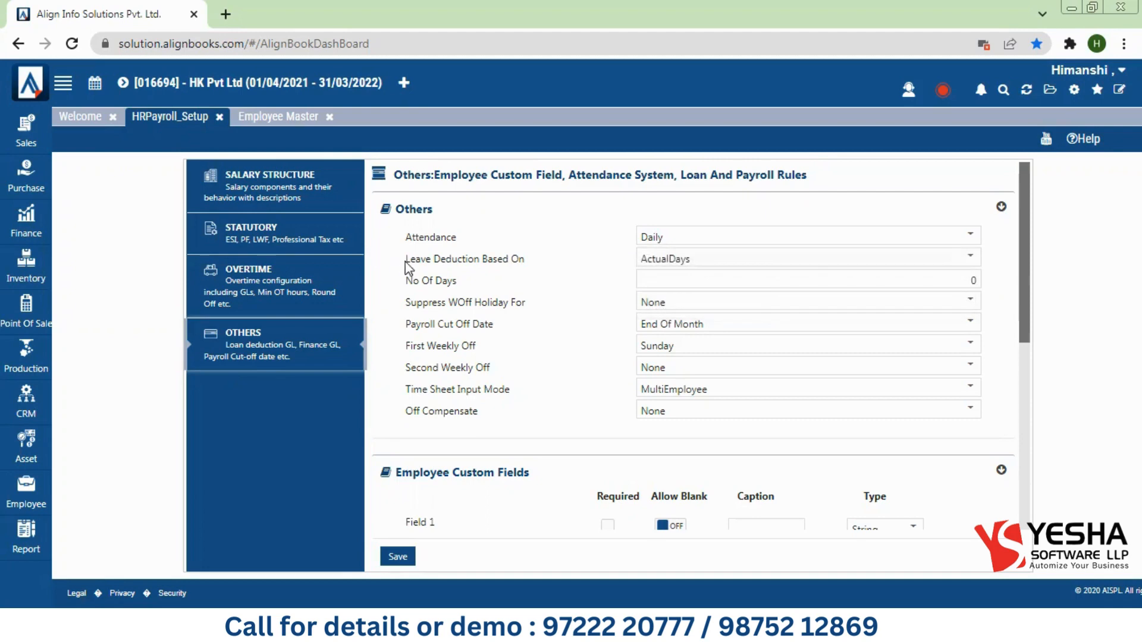
Step: Try FixedDays for Leave Deduction Based On, then restore it to ActualDays
{"action": "left_click_drag", "start_coordinate": [405, 259], "coordinate": [527, 252]}
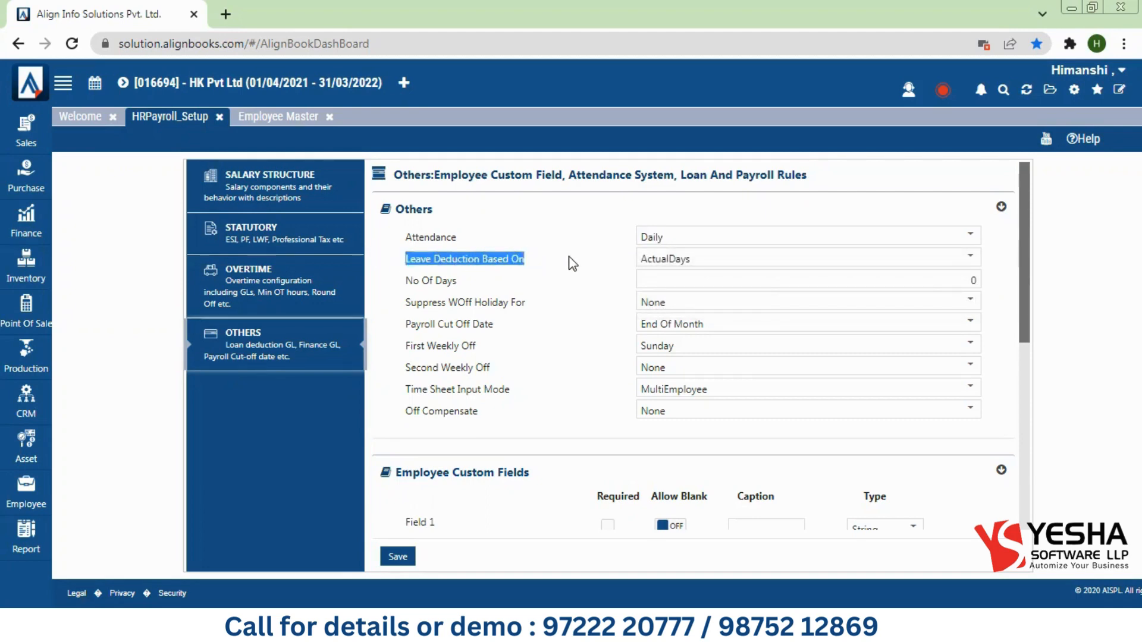
{"action": "left_click", "coordinate": [661, 262]}
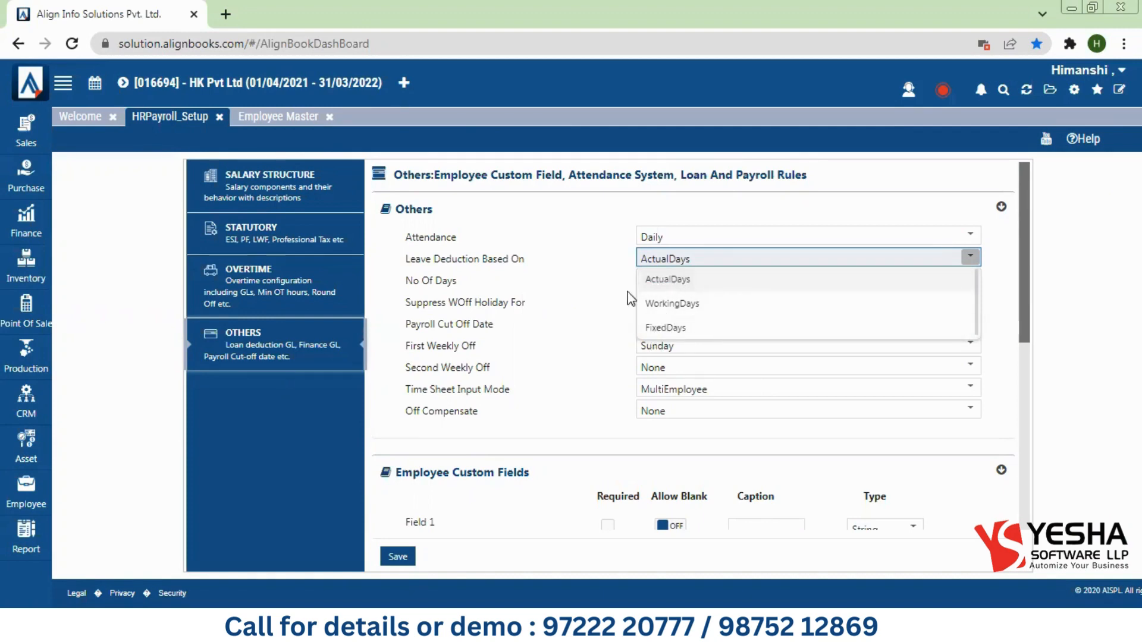
{"action": "left_click", "coordinate": [609, 299]}
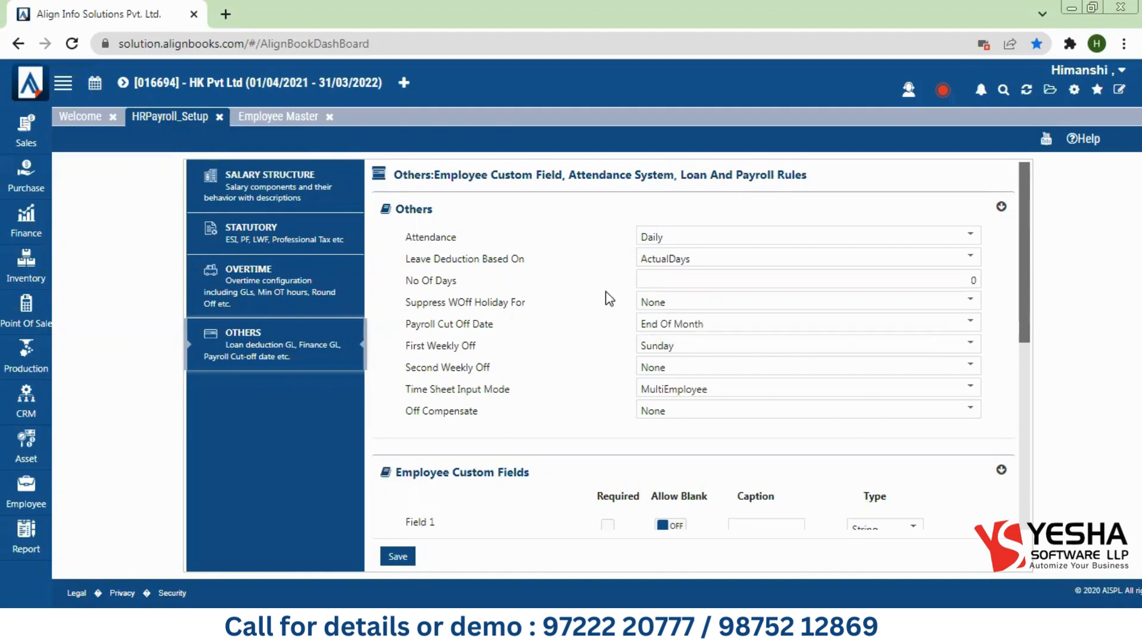
{"action": "left_click", "coordinate": [675, 260]}
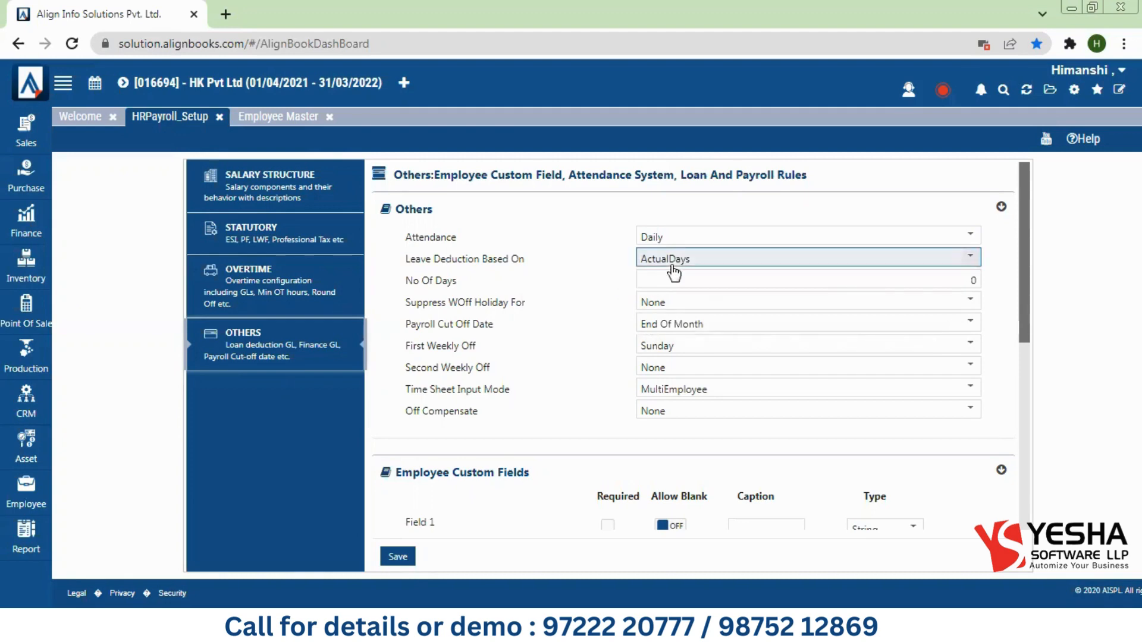
{"action": "left_click", "coordinate": [669, 335]}
{"action": "left_click", "coordinate": [674, 262]}
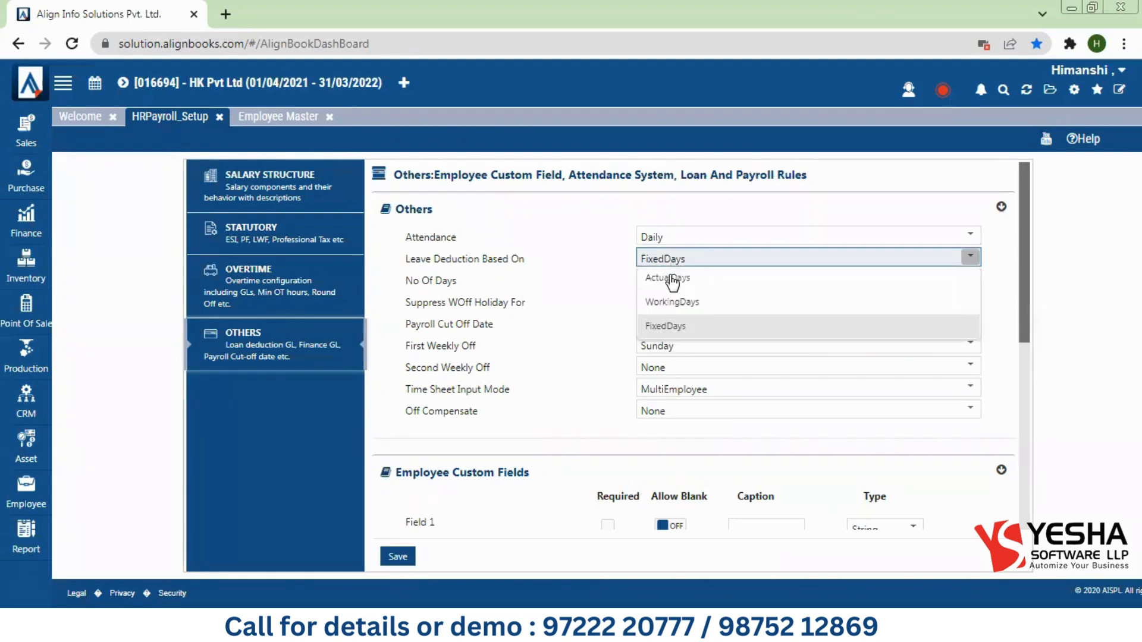
{"action": "left_click", "coordinate": [669, 279]}
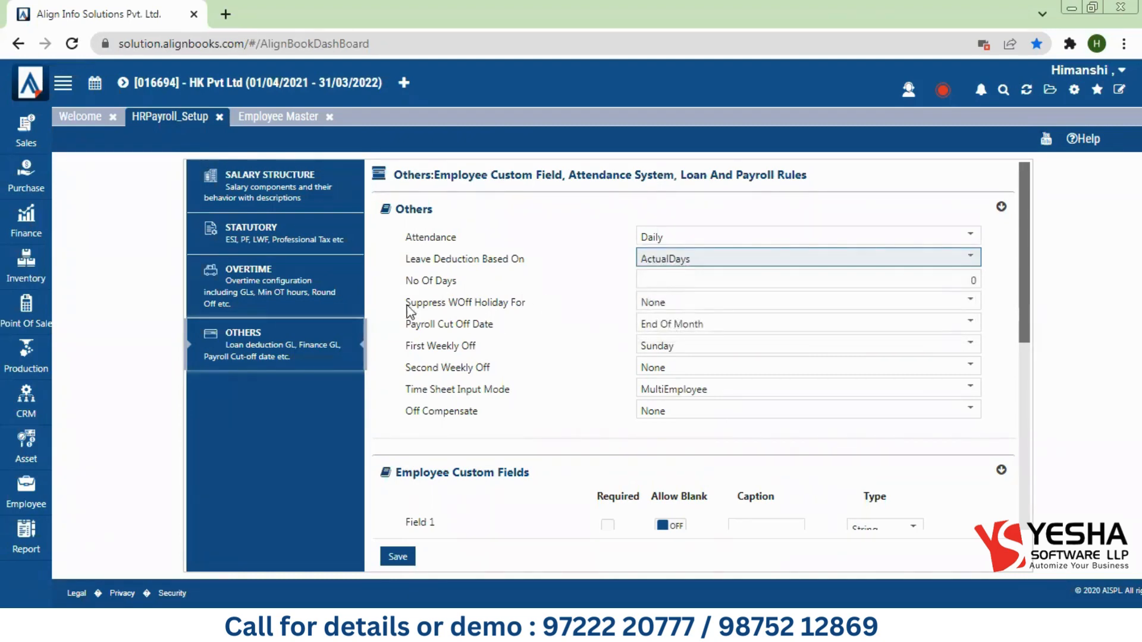
{"action": "left_click_drag", "start_coordinate": [401, 304], "coordinate": [527, 304]}
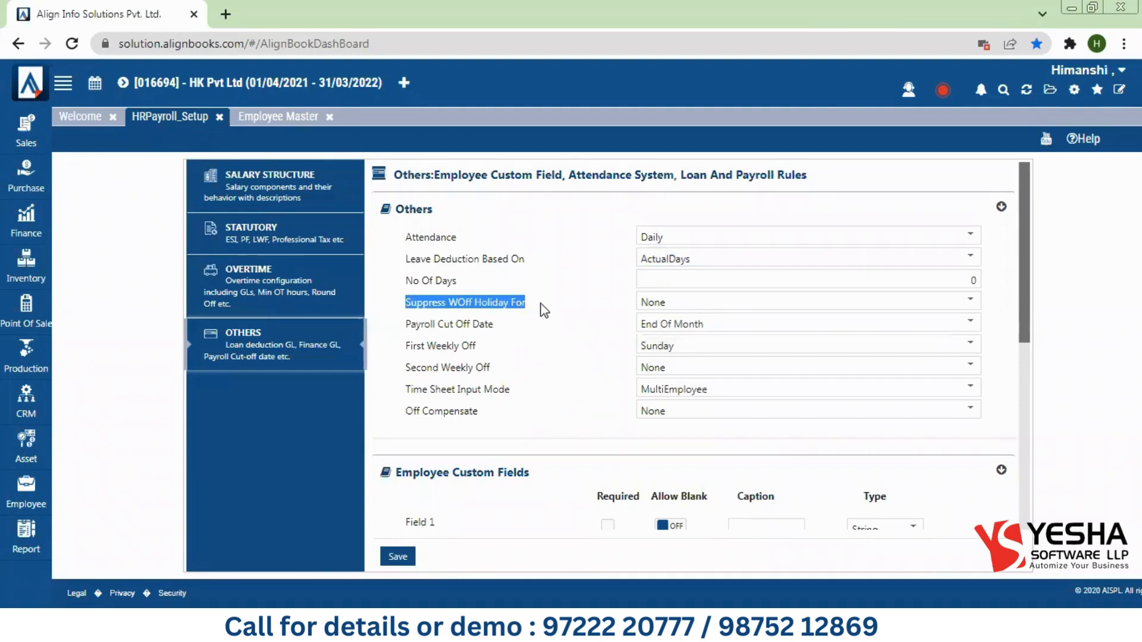
{"action": "left_click", "coordinate": [674, 300]}
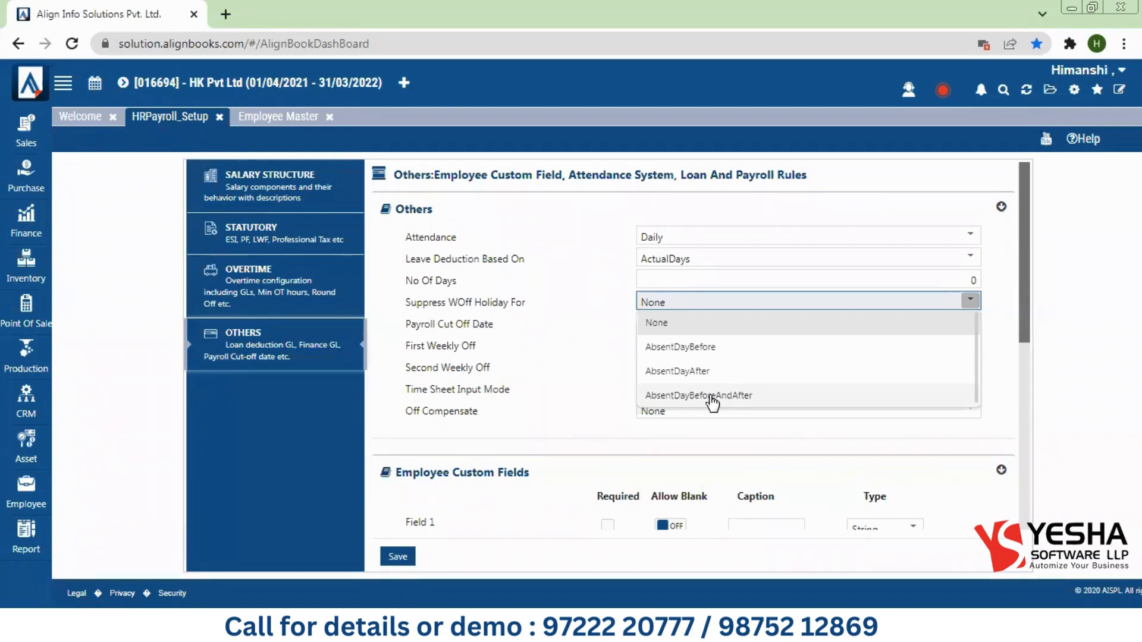
{"action": "left_click", "coordinate": [533, 375]}
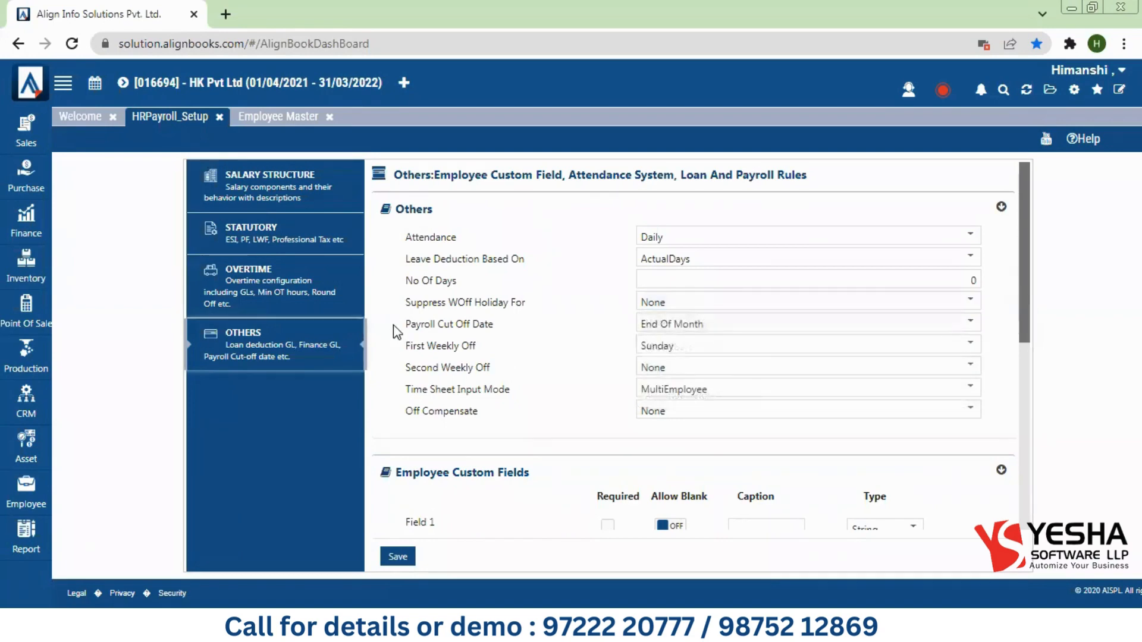
{"action": "left_click_drag", "start_coordinate": [394, 325], "coordinate": [475, 327]}
{"action": "left_click", "coordinate": [697, 321]}
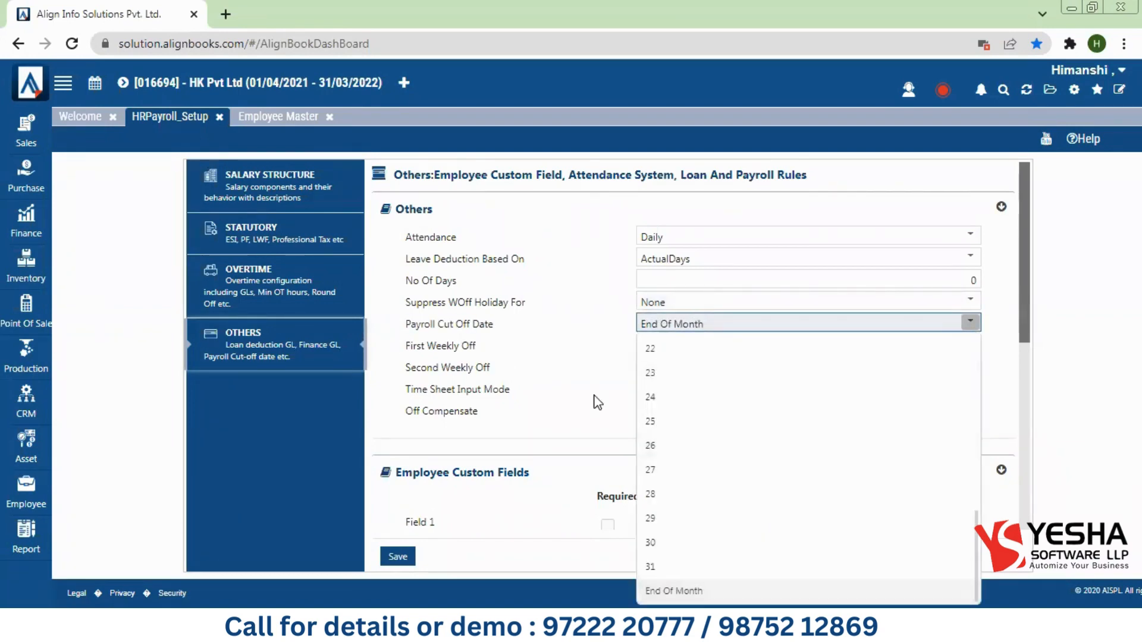
{"action": "left_click", "coordinate": [563, 347]}
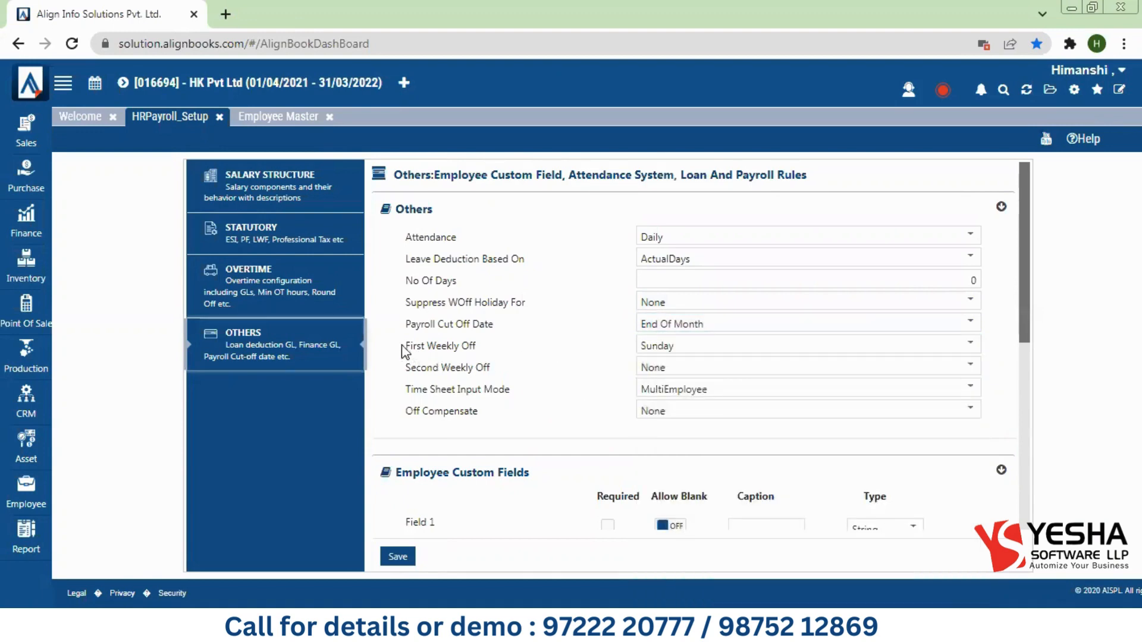
{"action": "left_click_drag", "start_coordinate": [404, 348], "coordinate": [486, 353]}
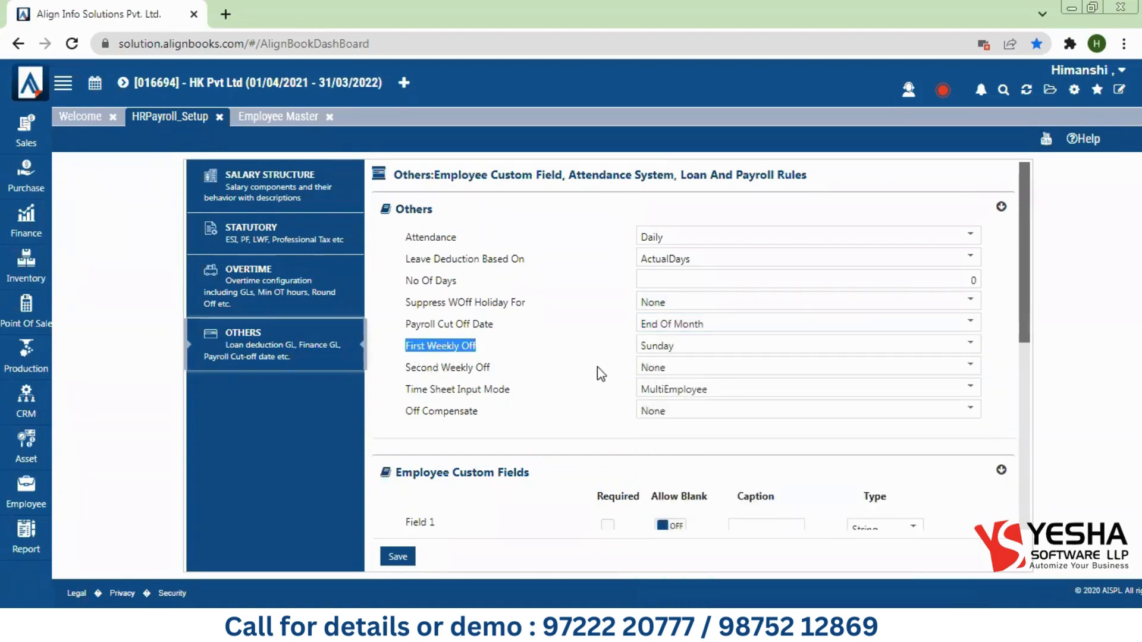
{"action": "left_click", "coordinate": [583, 347]}
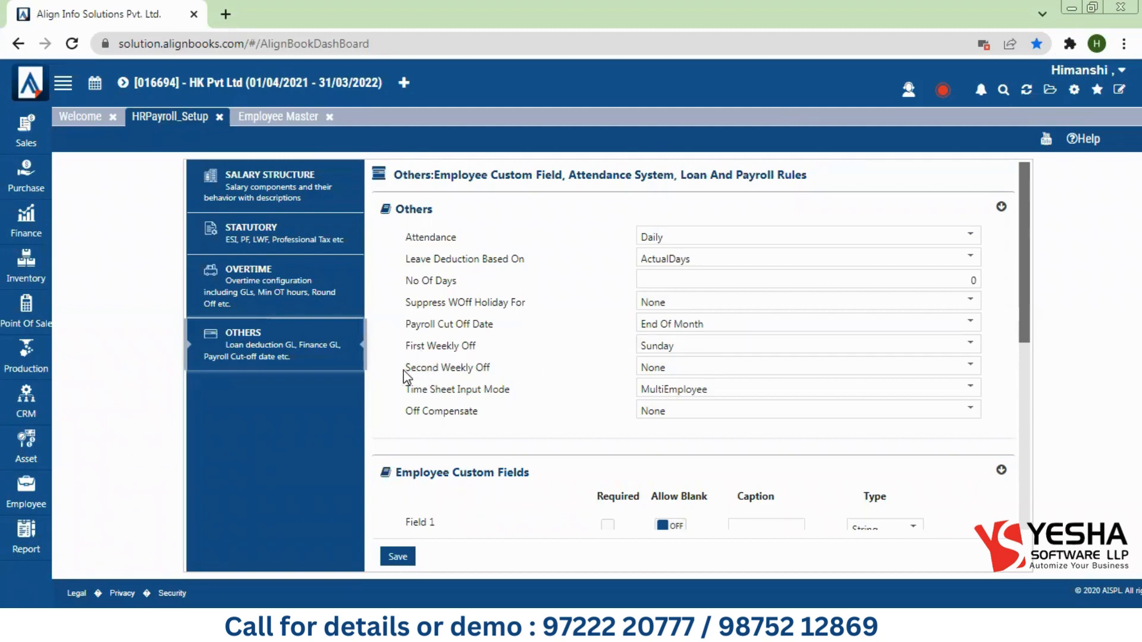
{"action": "left_click_drag", "start_coordinate": [405, 369], "coordinate": [489, 369]}
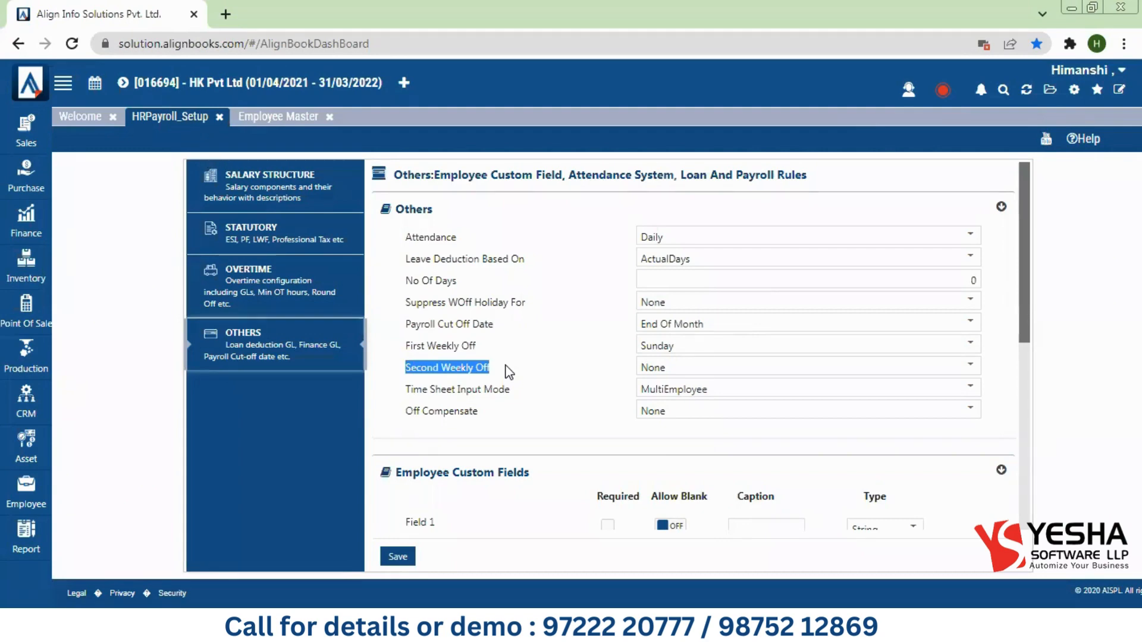
{"action": "left_click", "coordinate": [668, 369]}
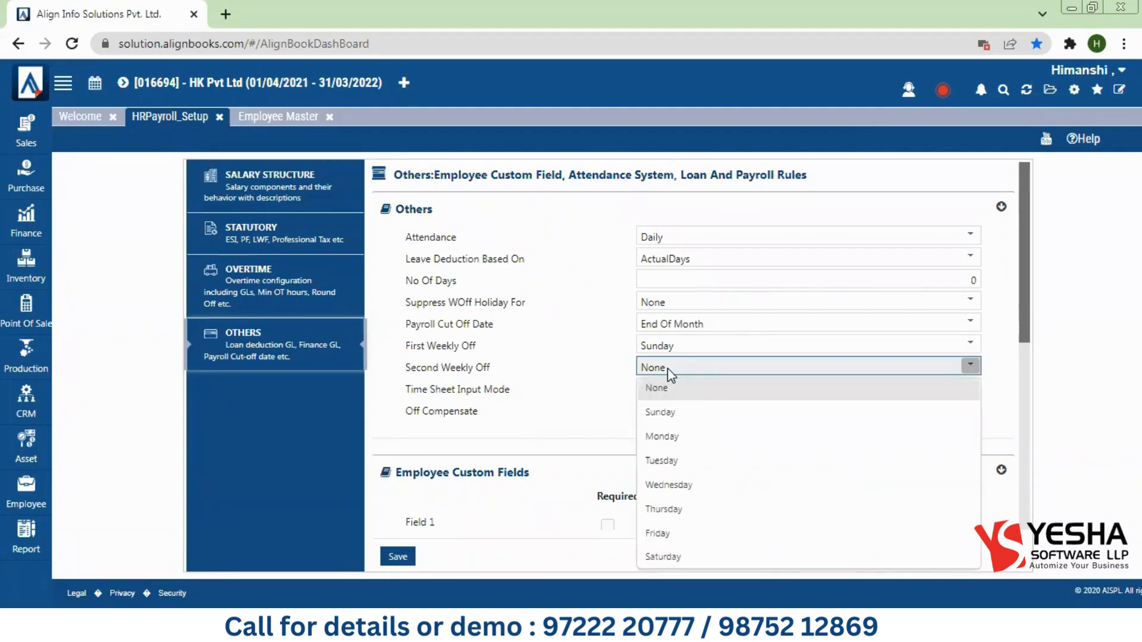
{"action": "left_click", "coordinate": [535, 408]}
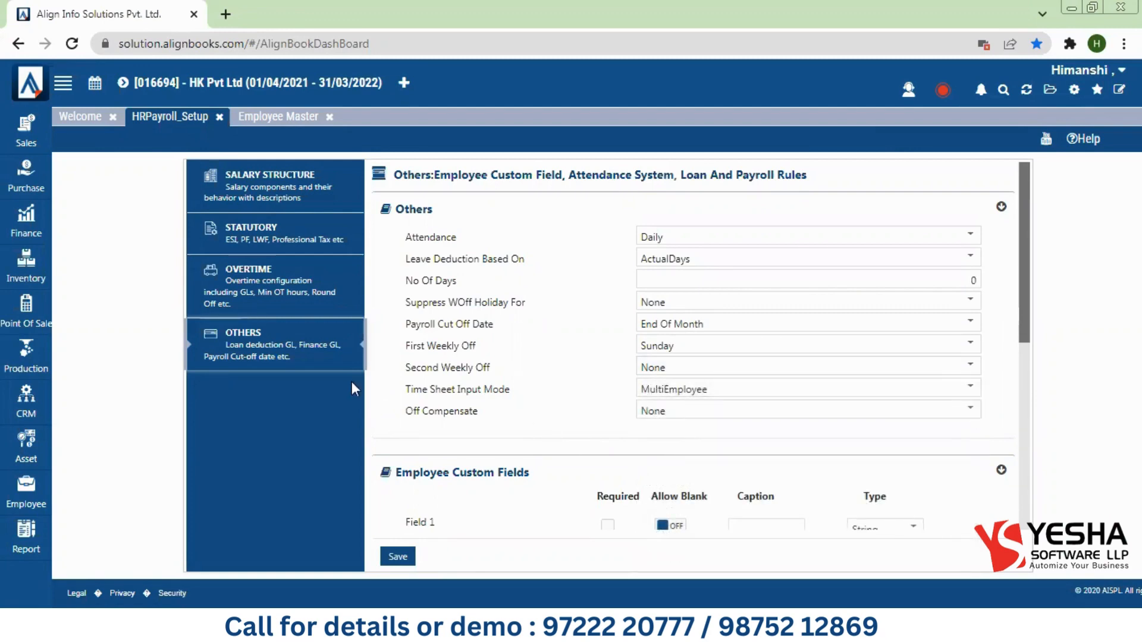
{"action": "left_click_drag", "start_coordinate": [403, 390], "coordinate": [523, 393]}
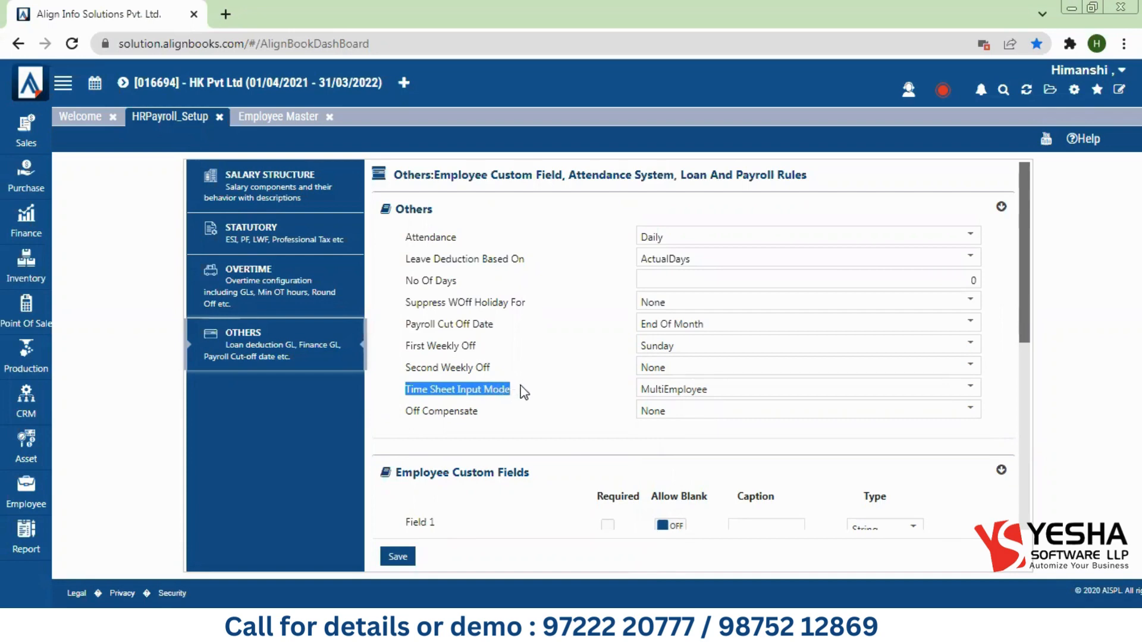
{"action": "left_click", "coordinate": [692, 393]}
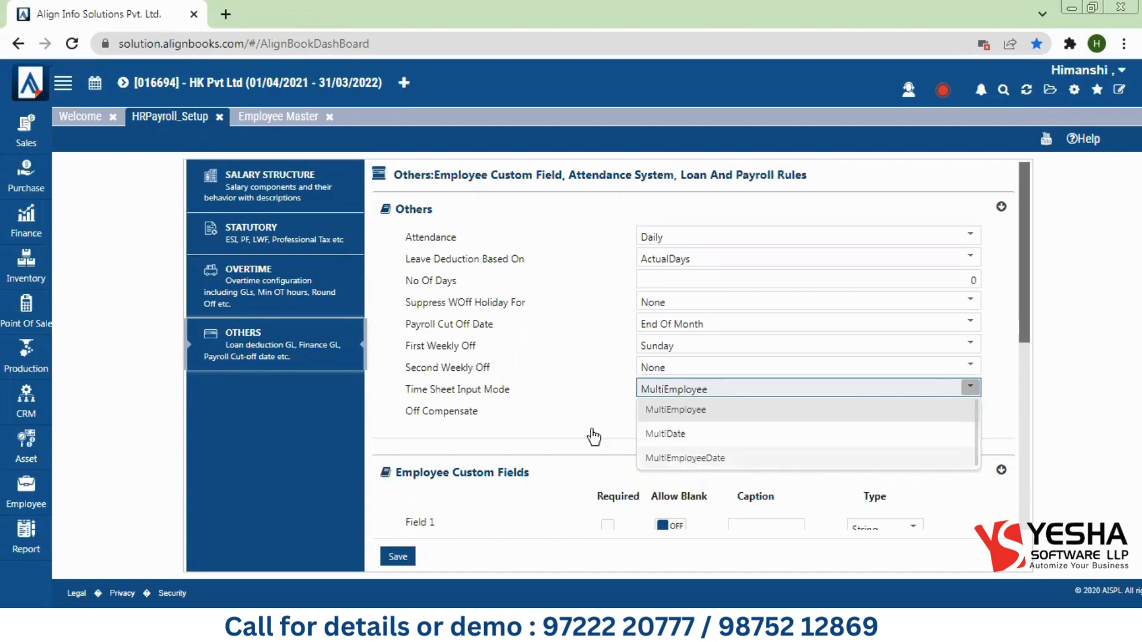
{"action": "left_click", "coordinate": [488, 393]}
{"action": "left_click_drag", "start_coordinate": [399, 410], "coordinate": [499, 415]}
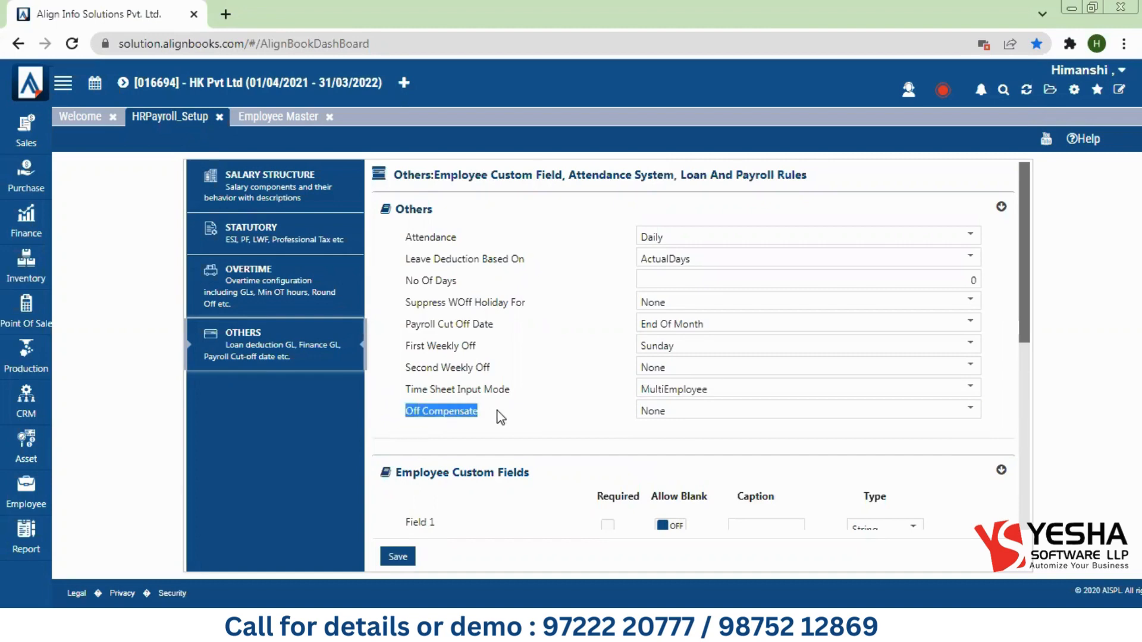
{"action": "left_click", "coordinate": [687, 416]}
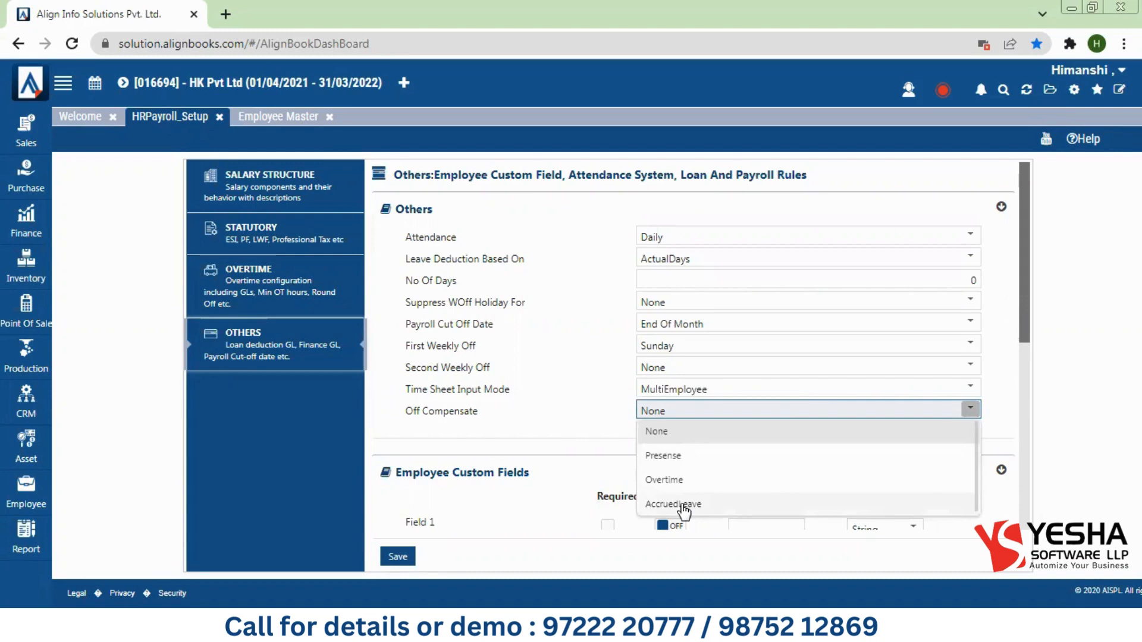
{"action": "left_click", "coordinate": [581, 443]}
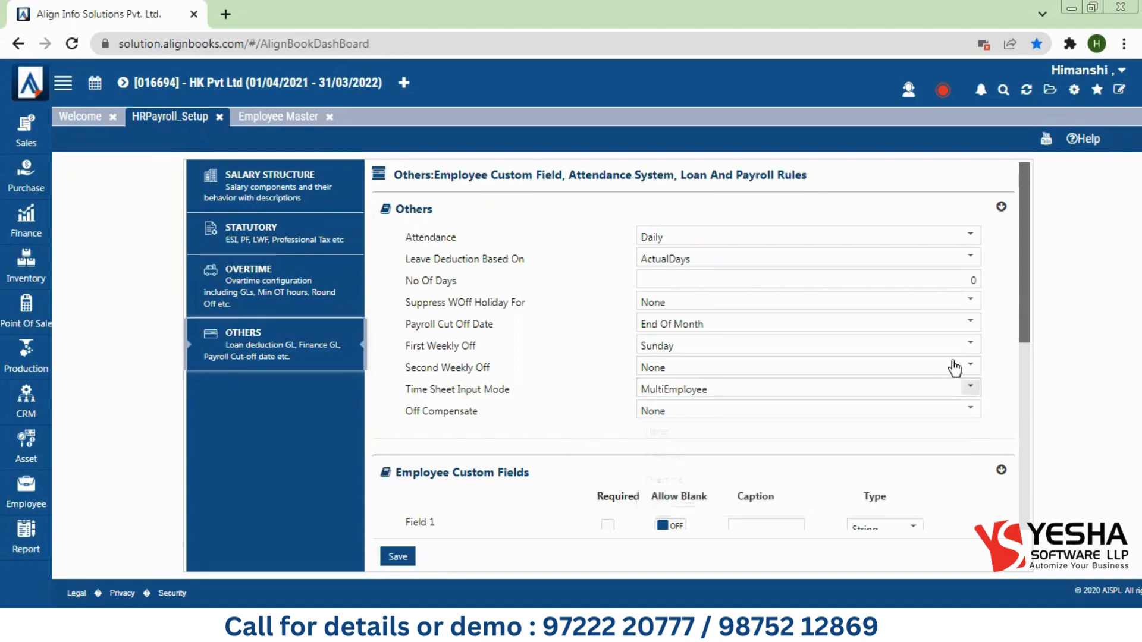
{"action": "left_click_drag", "start_coordinate": [1026, 313], "coordinate": [1032, 371]}
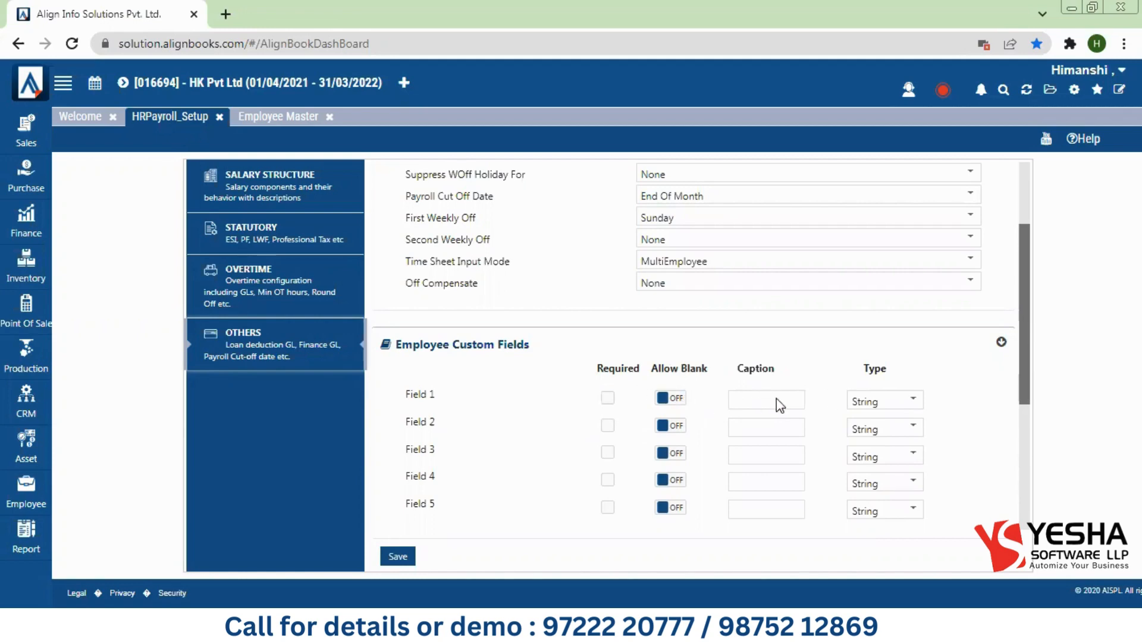
Step: Open a blank Time Sheet entry, then return to the HRPayroll_Setup Others page
{"action": "left_click_drag", "start_coordinate": [1029, 388], "coordinate": [1031, 446]}
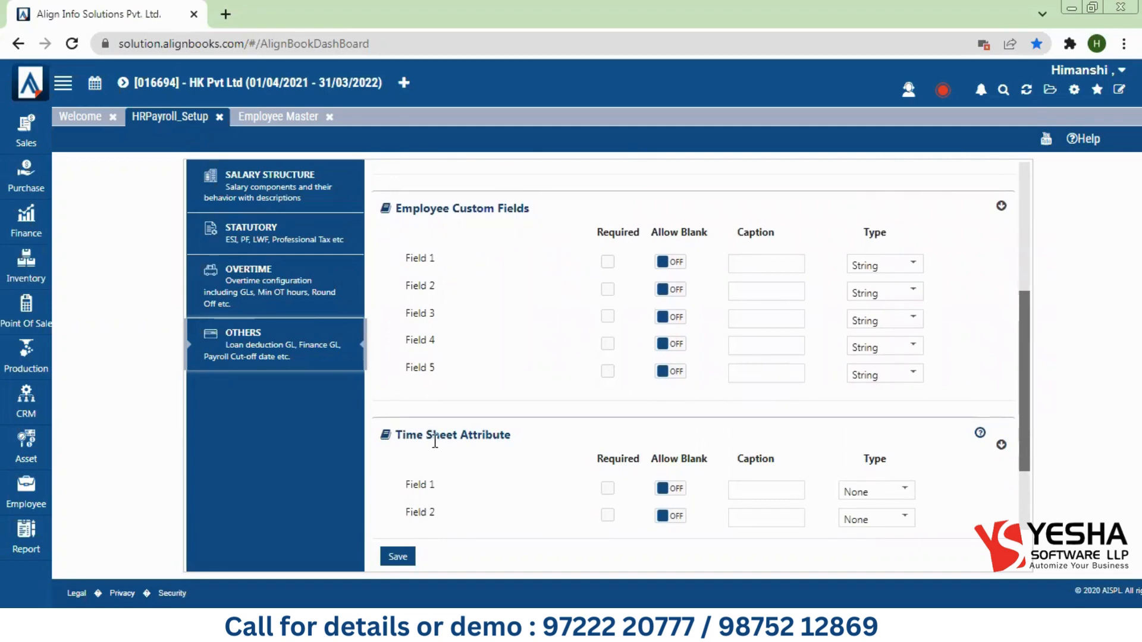
{"action": "left_click", "coordinate": [27, 490]}
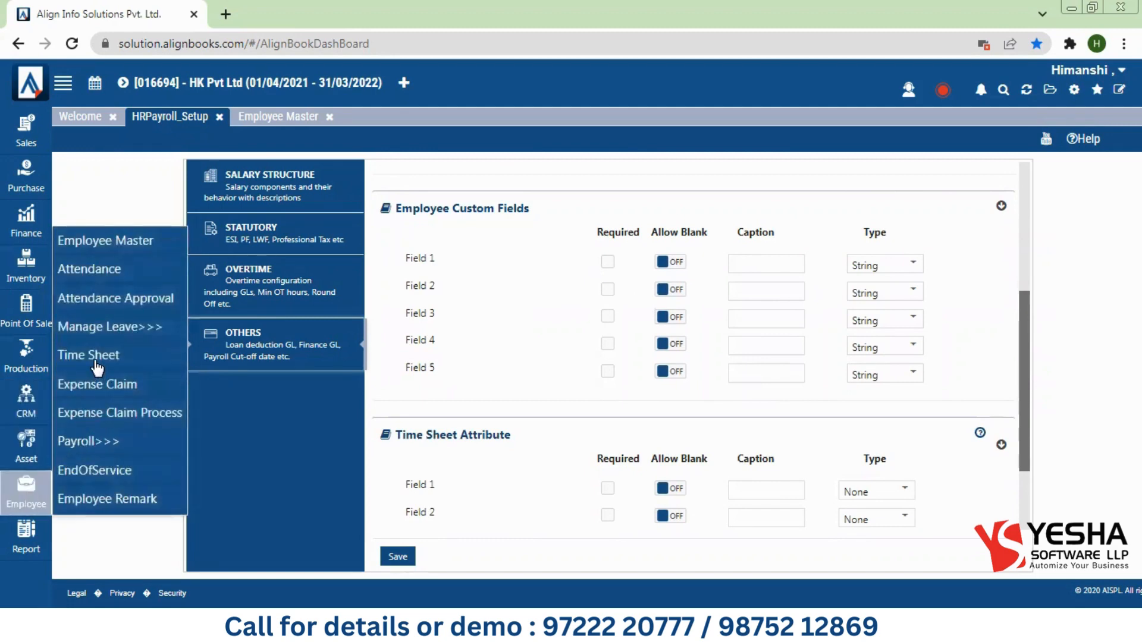
{"action": "left_click", "coordinate": [97, 367]}
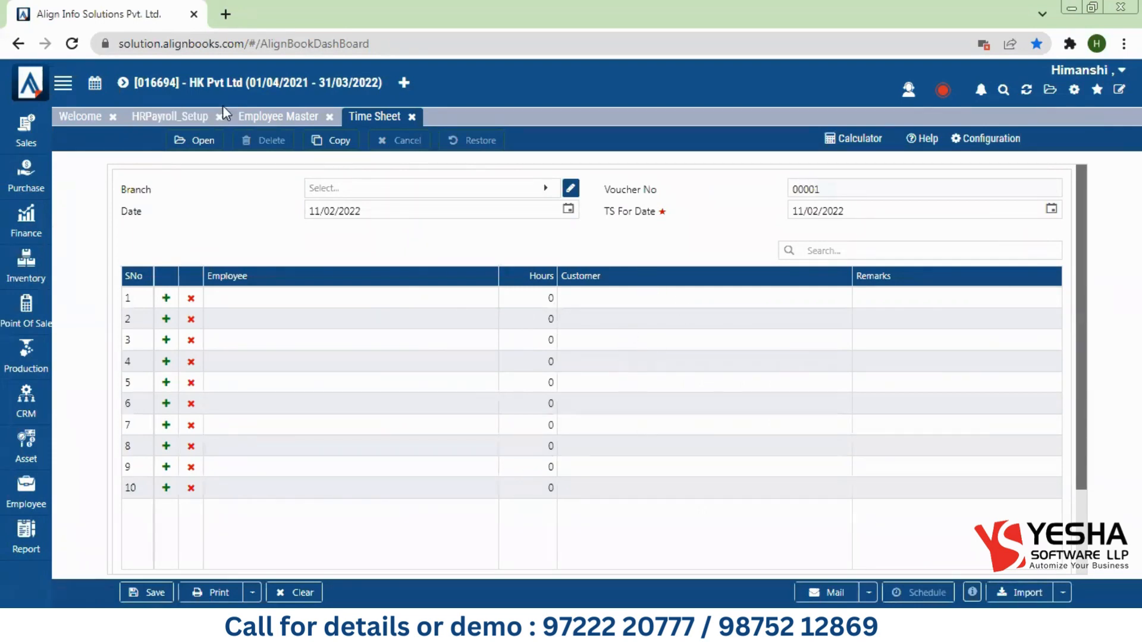
{"action": "left_click", "coordinate": [272, 122]}
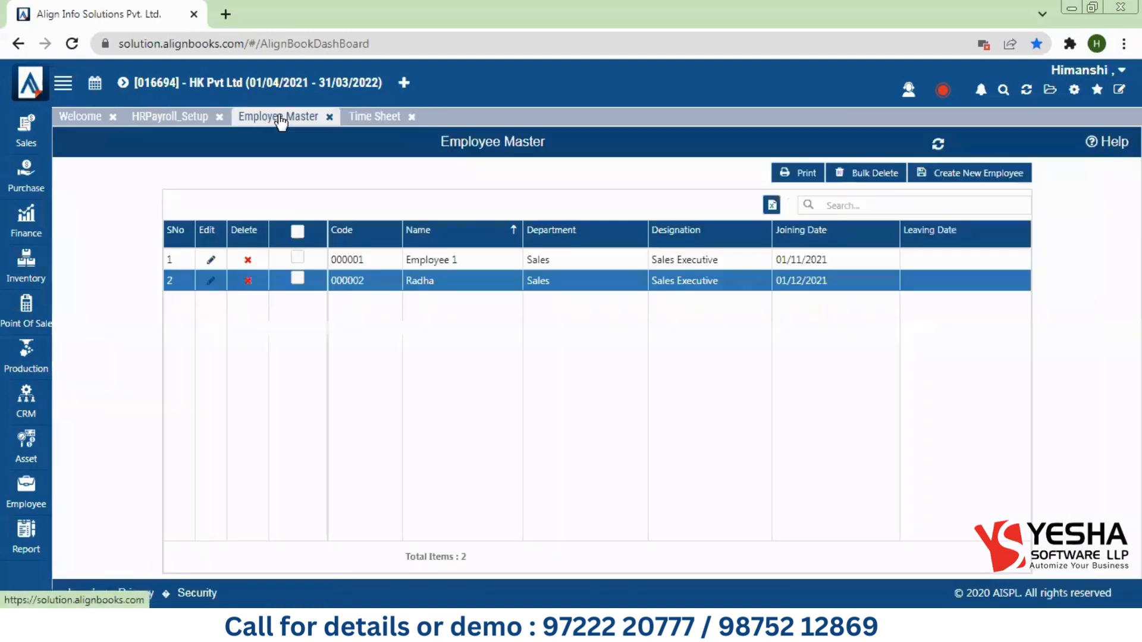
{"action": "left_click", "coordinate": [183, 123]}
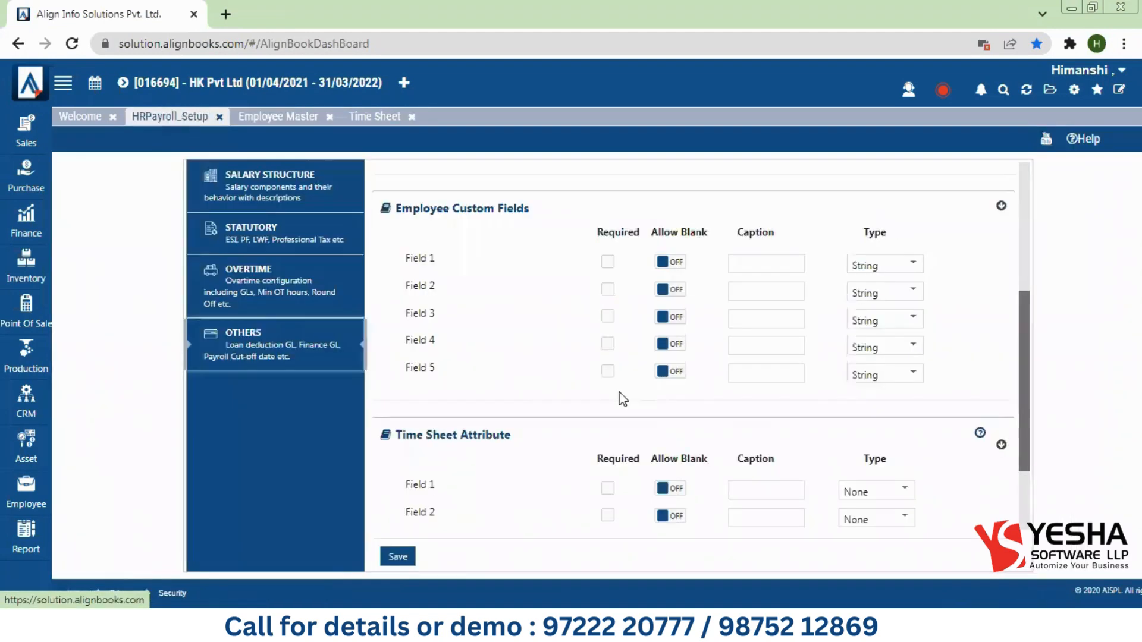
Step: Caption time sheet attribute Field 1 'Project' with type SelfList and save the settings
{"action": "scroll", "coordinate": [1032, 446], "scroll_direction": "down", "scroll_amount": 2}
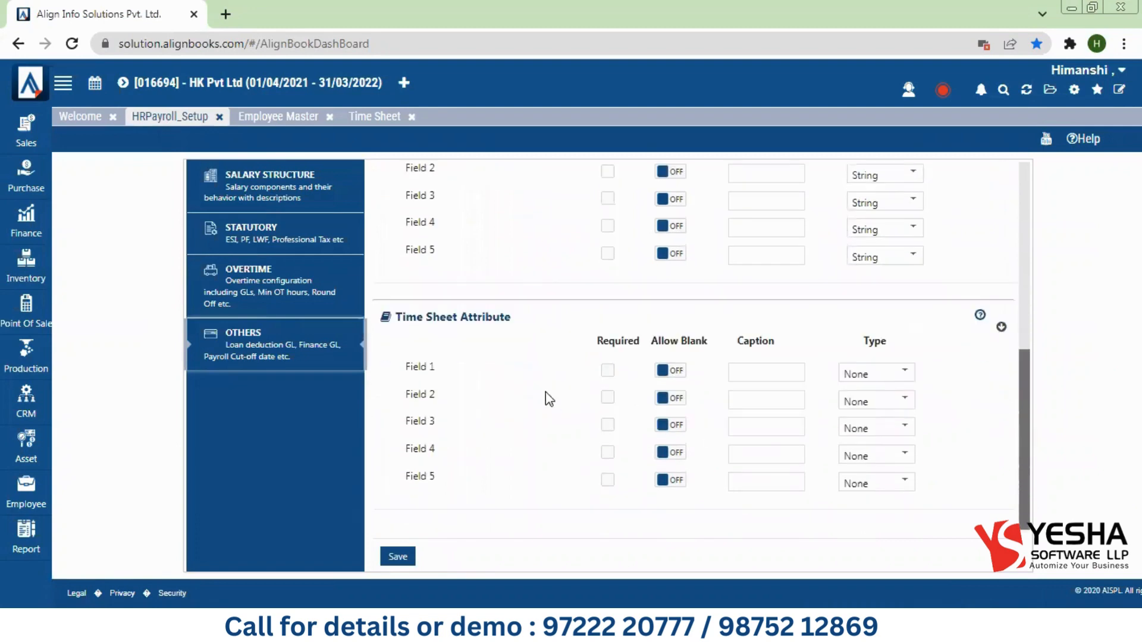
{"action": "left_click", "coordinate": [607, 370]}
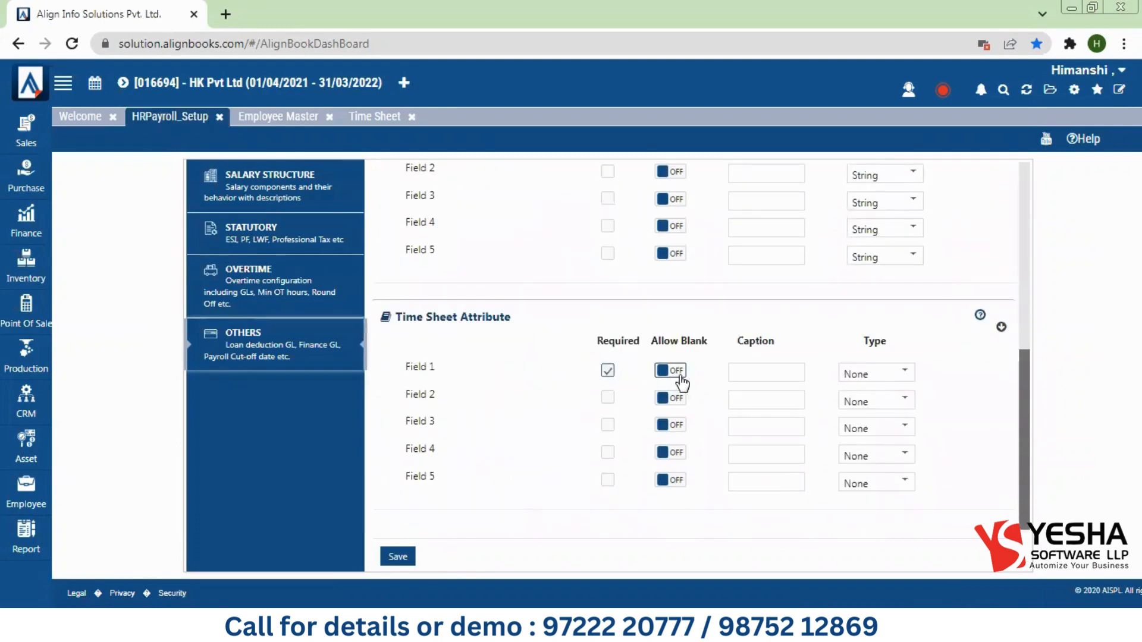
{"action": "left_click", "coordinate": [674, 373]}
{"action": "left_click", "coordinate": [737, 375]}
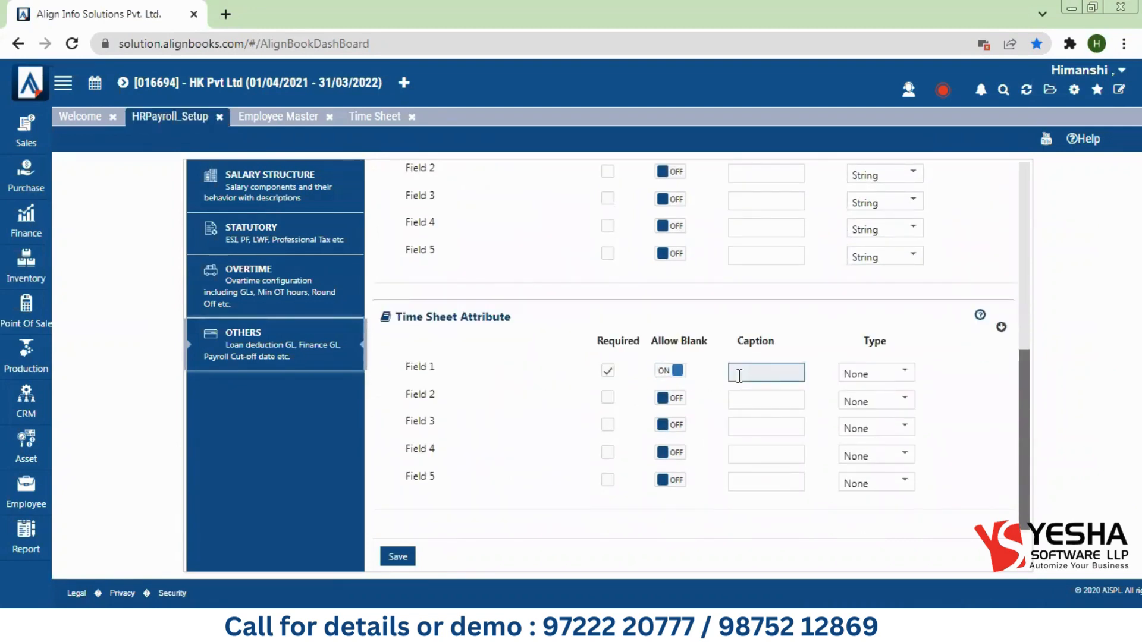
{"action": "type", "text": "Project"}
{"action": "left_click", "coordinate": [898, 380]}
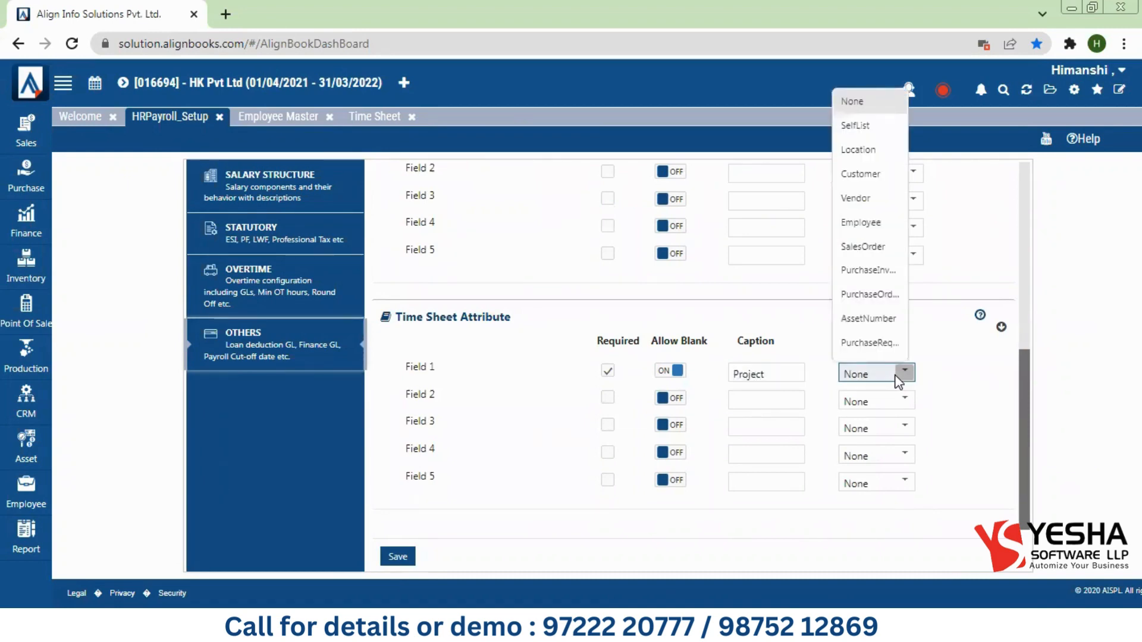
{"action": "left_click", "coordinate": [858, 126]}
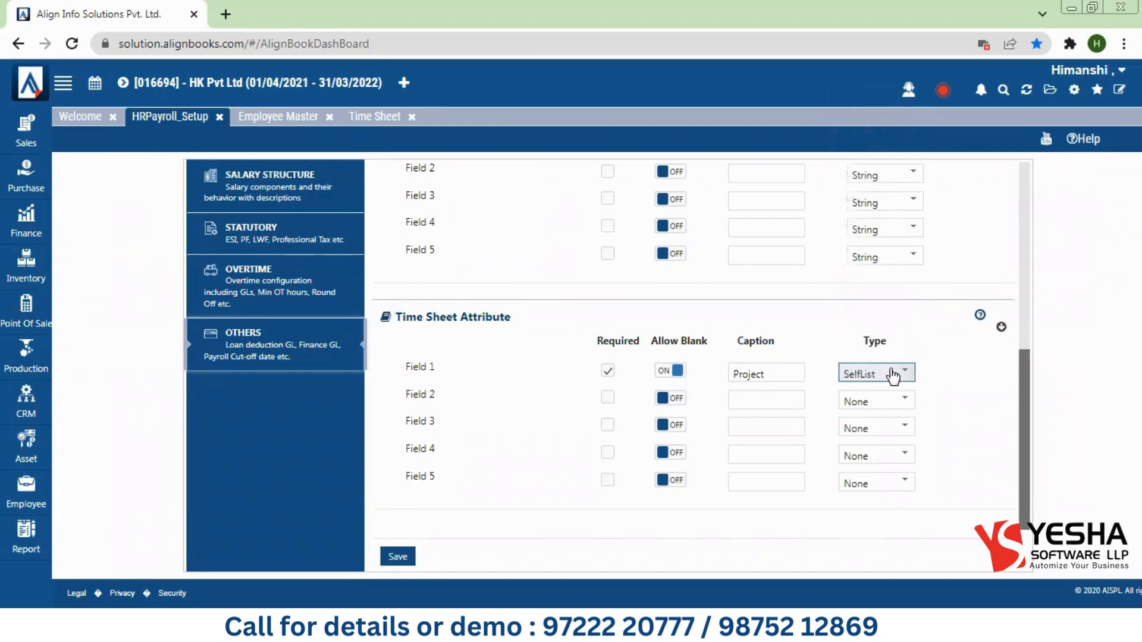
{"action": "left_click", "coordinate": [408, 560]}
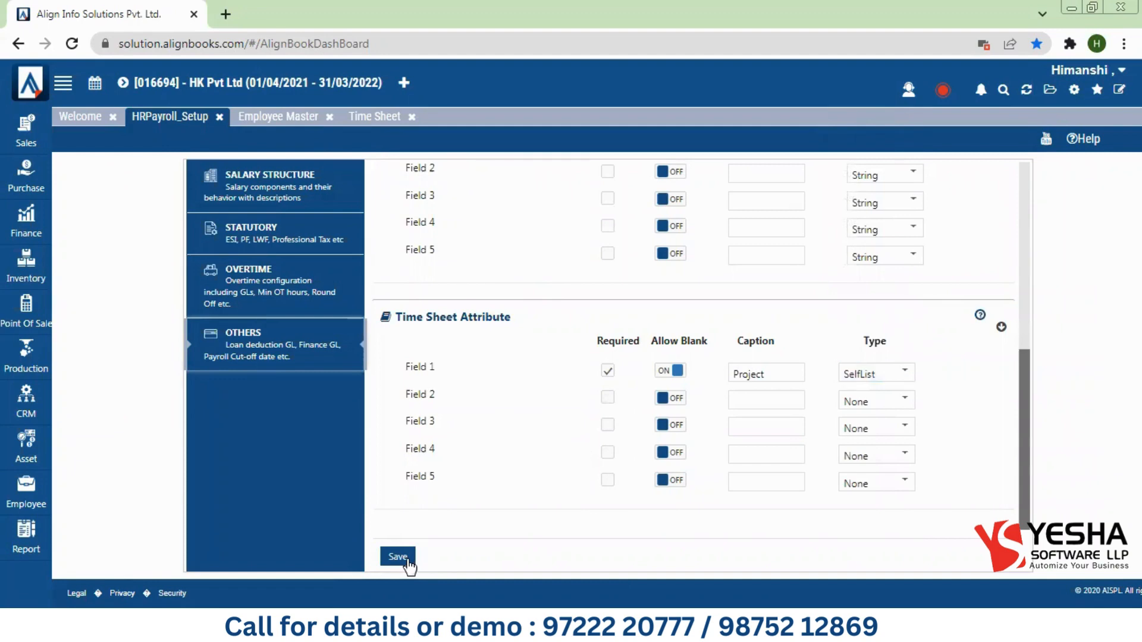
Step: Close the Time Sheet tab and open a fresh Time Sheet entry
{"action": "left_click", "coordinate": [412, 117]}
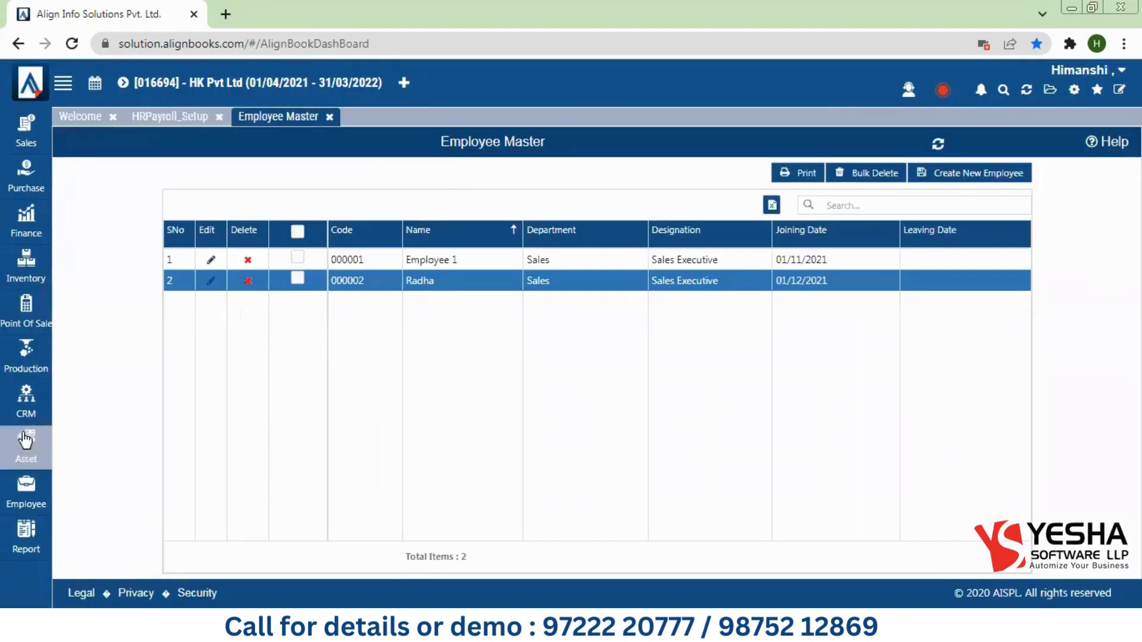
{"action": "left_click", "coordinate": [26, 497]}
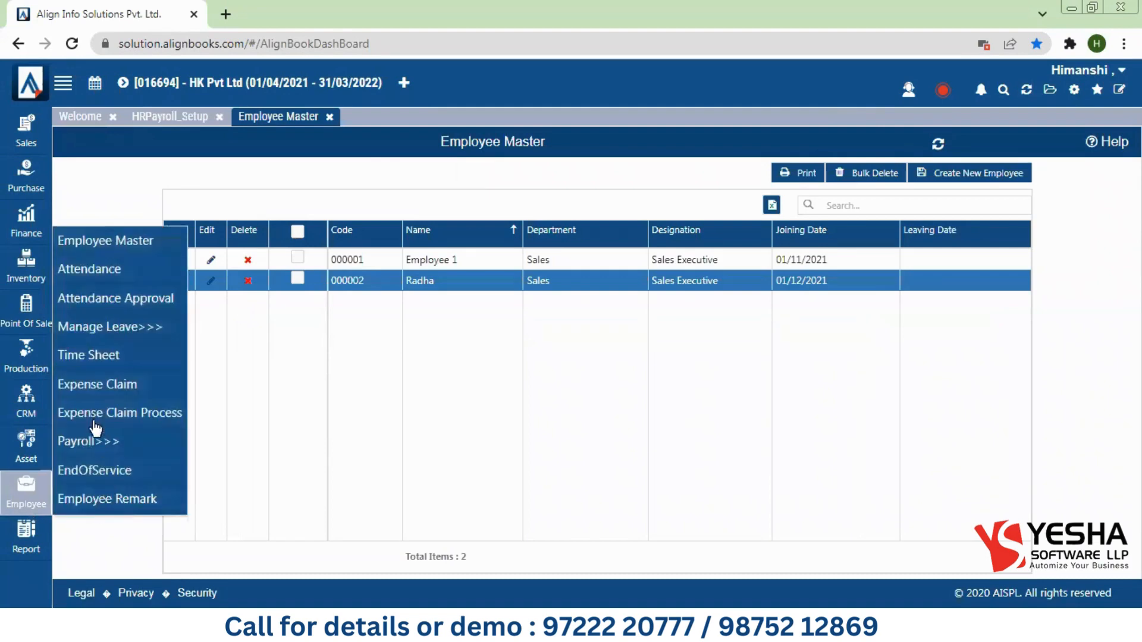
{"action": "left_click", "coordinate": [105, 357]}
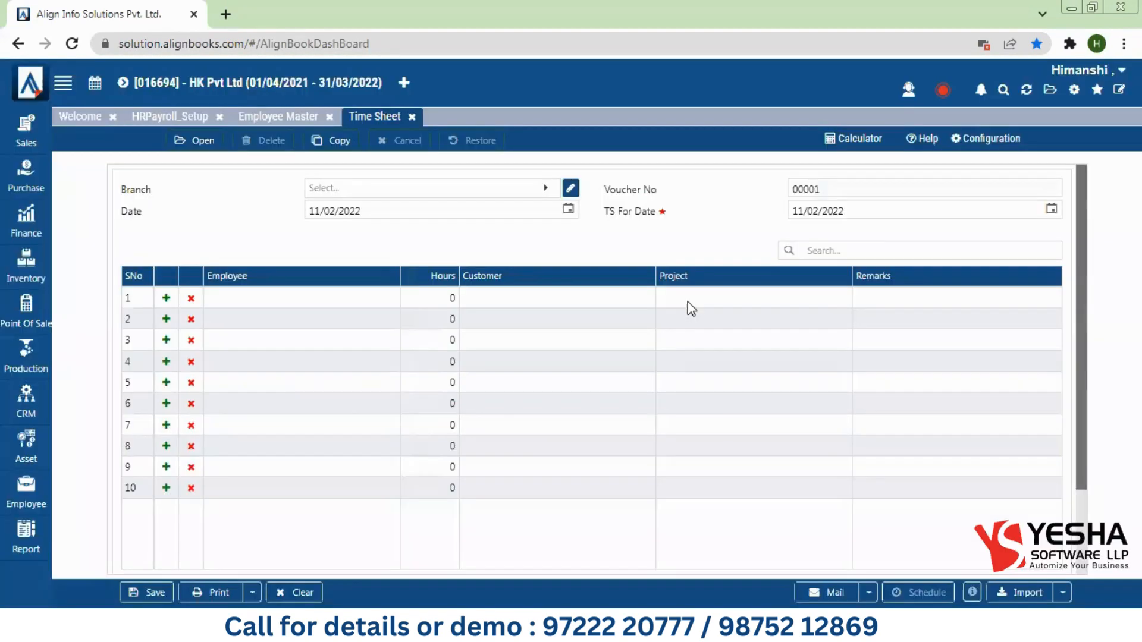
Step: Check row 1's Project lookup (no data), Customer and Hours cells, then view Employee Master
{"action": "left_click", "coordinate": [689, 304]}
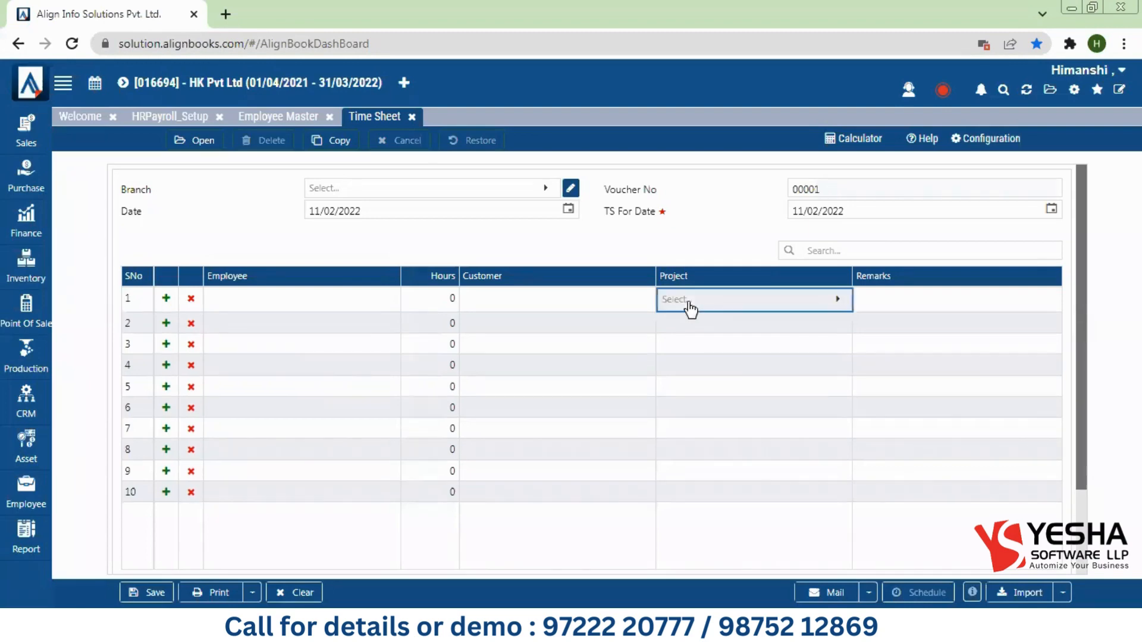
{"action": "left_click", "coordinate": [690, 308]}
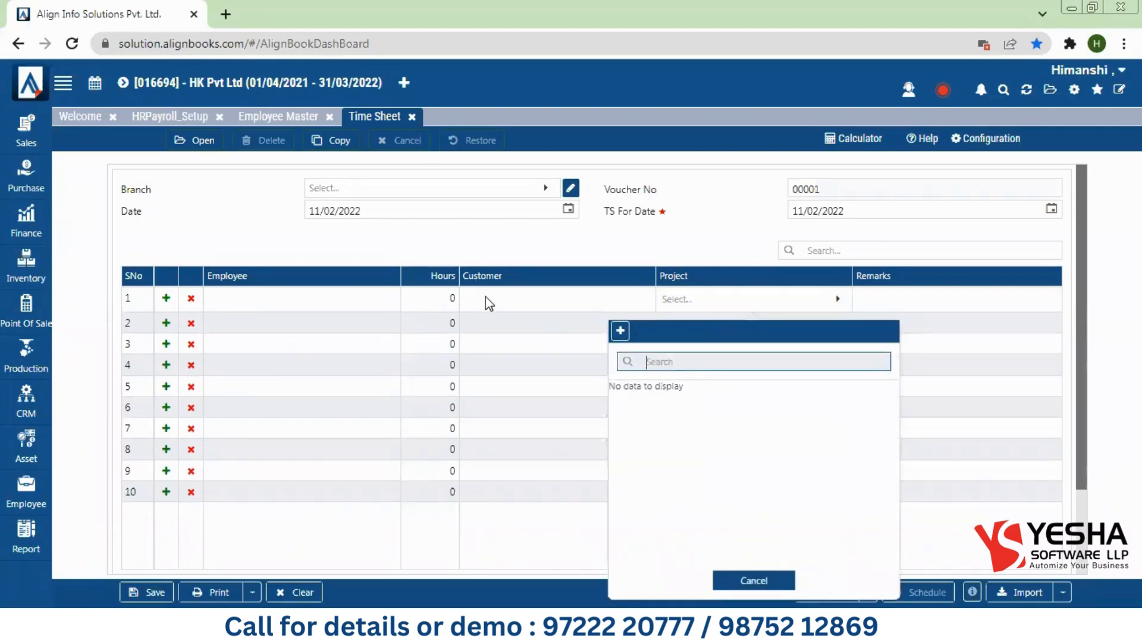
{"action": "left_click", "coordinate": [485, 298]}
{"action": "left_click", "coordinate": [431, 297]}
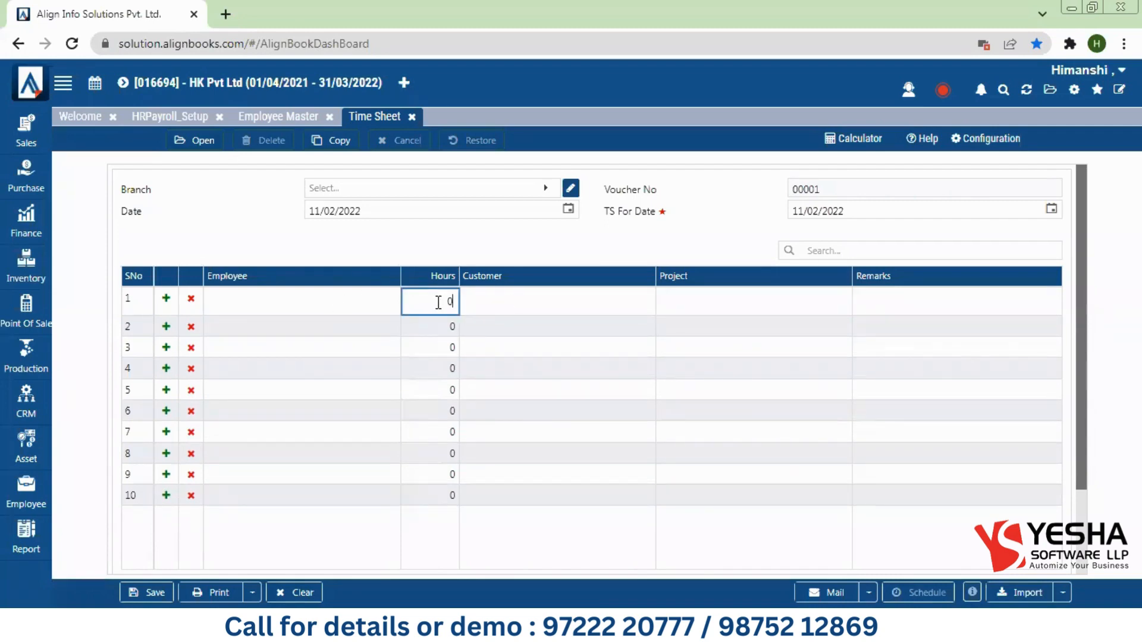
{"action": "left_click", "coordinate": [278, 118]}
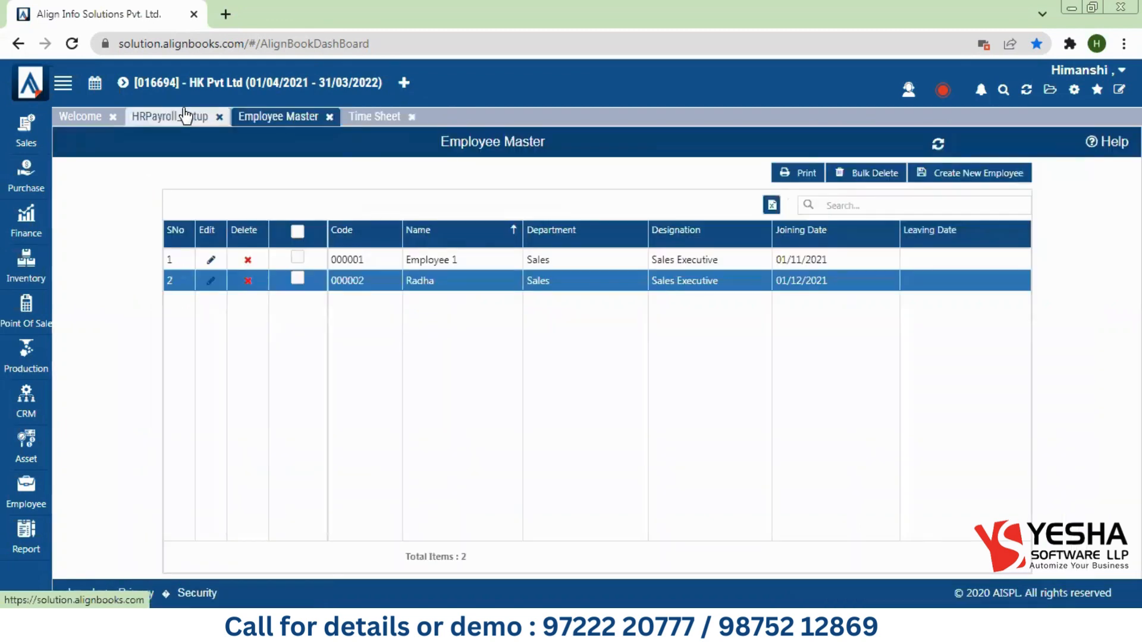
Step: Close the Time Sheet and Employee Master tabs
{"action": "left_click", "coordinate": [184, 116]}
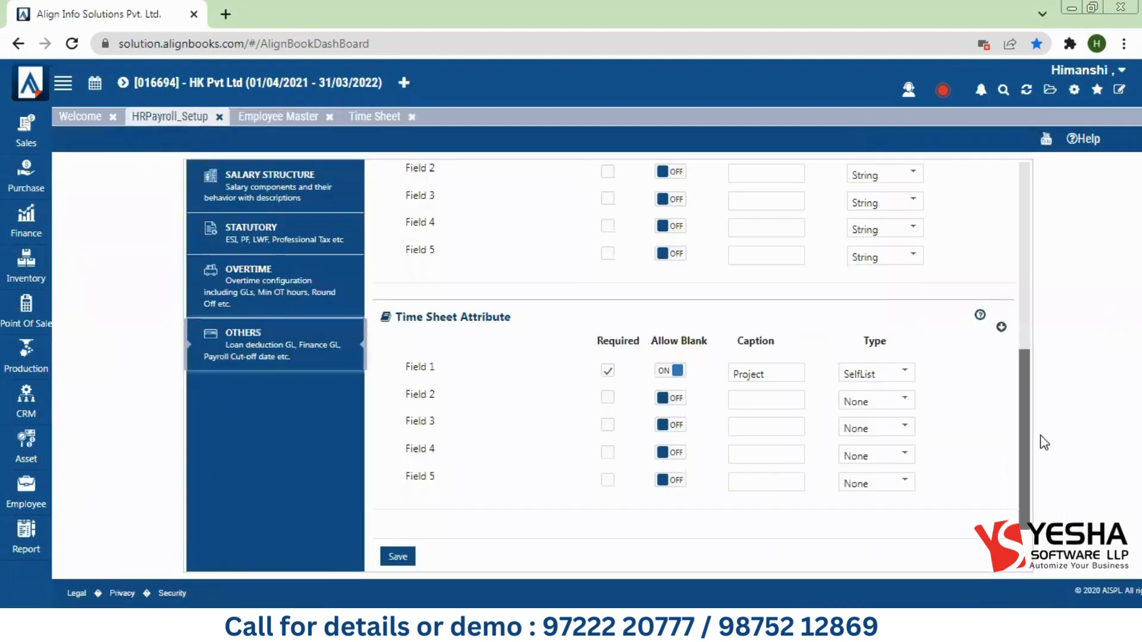
{"action": "left_click", "coordinate": [412, 118]}
{"action": "left_click", "coordinate": [329, 118]}
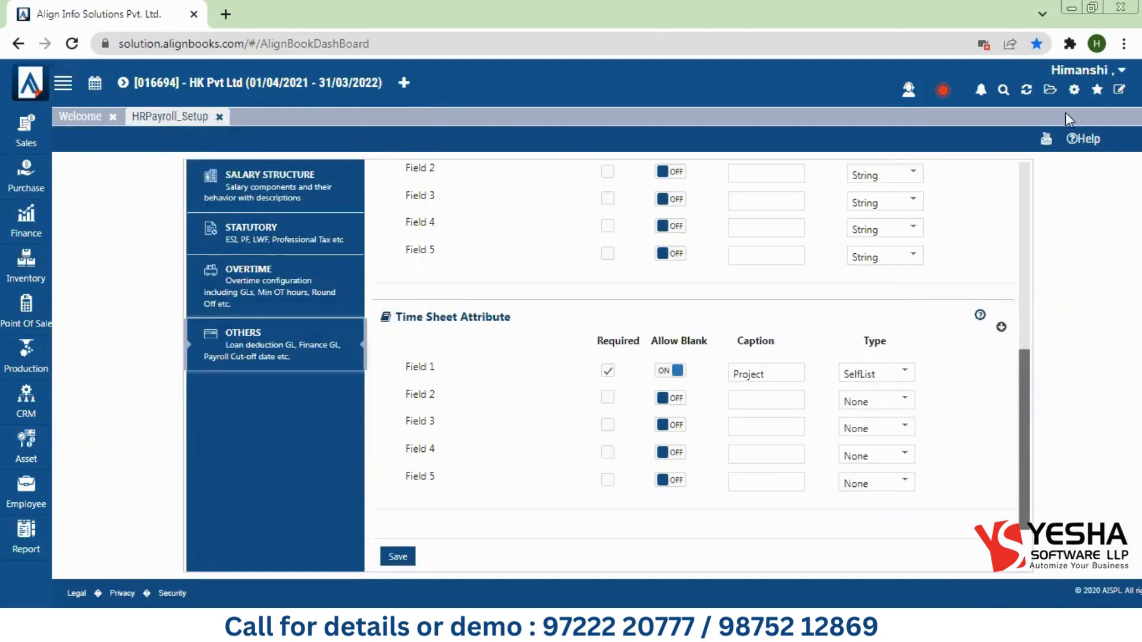
Step: Close HRPayroll_Setup, go to Configuration > Manage_User and start a new user
{"action": "left_click", "coordinate": [1076, 92]}
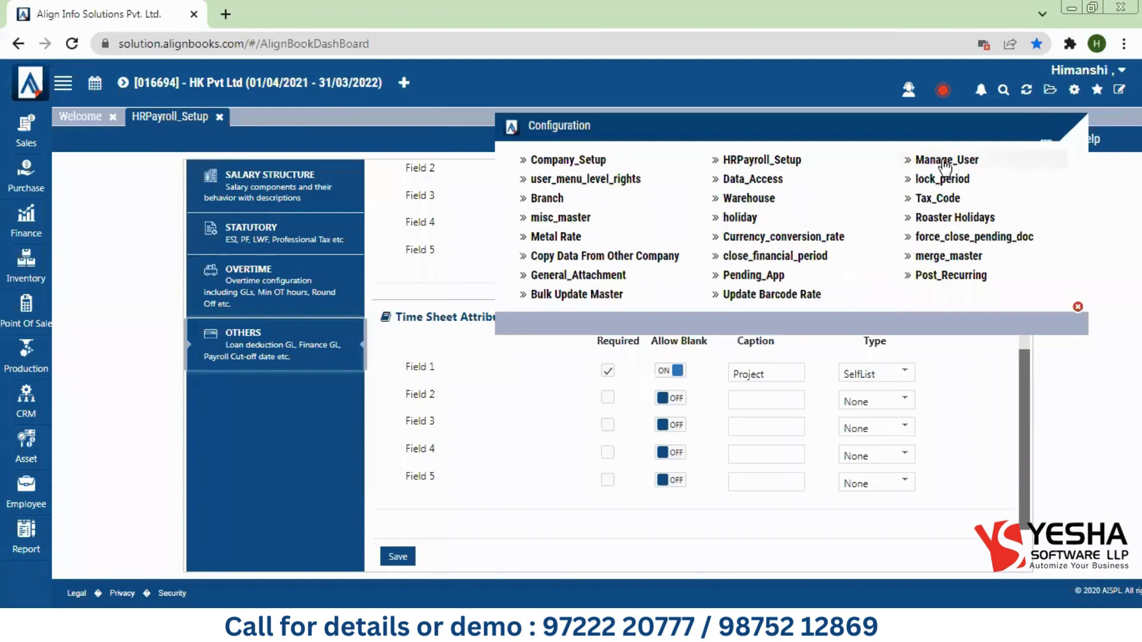
{"action": "left_click", "coordinate": [1077, 307]}
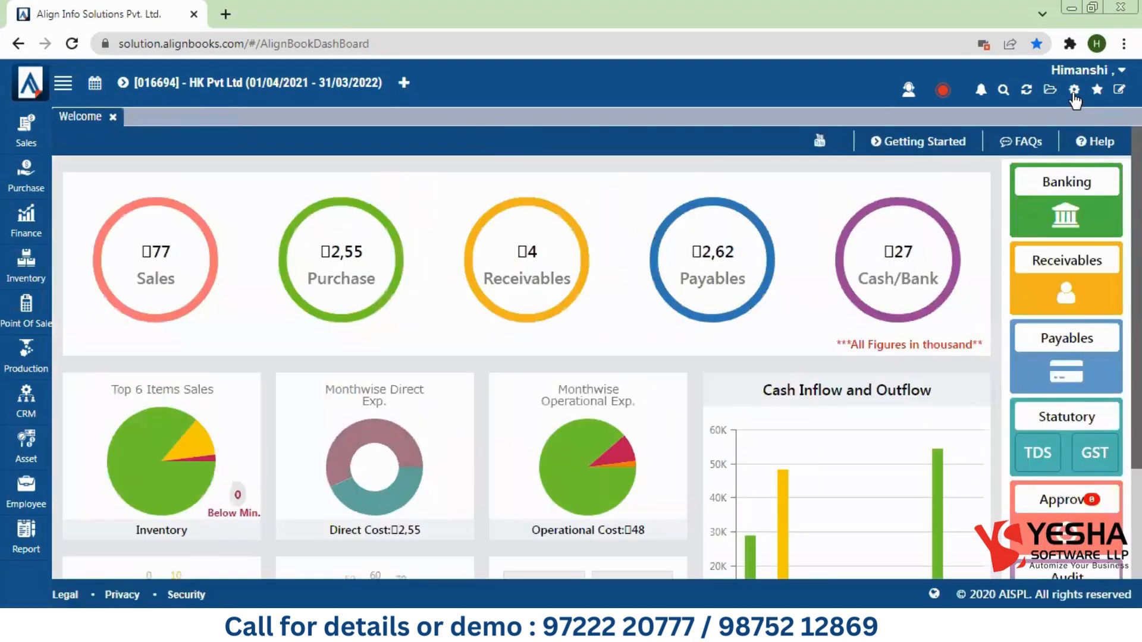
{"action": "left_click", "coordinate": [1074, 91]}
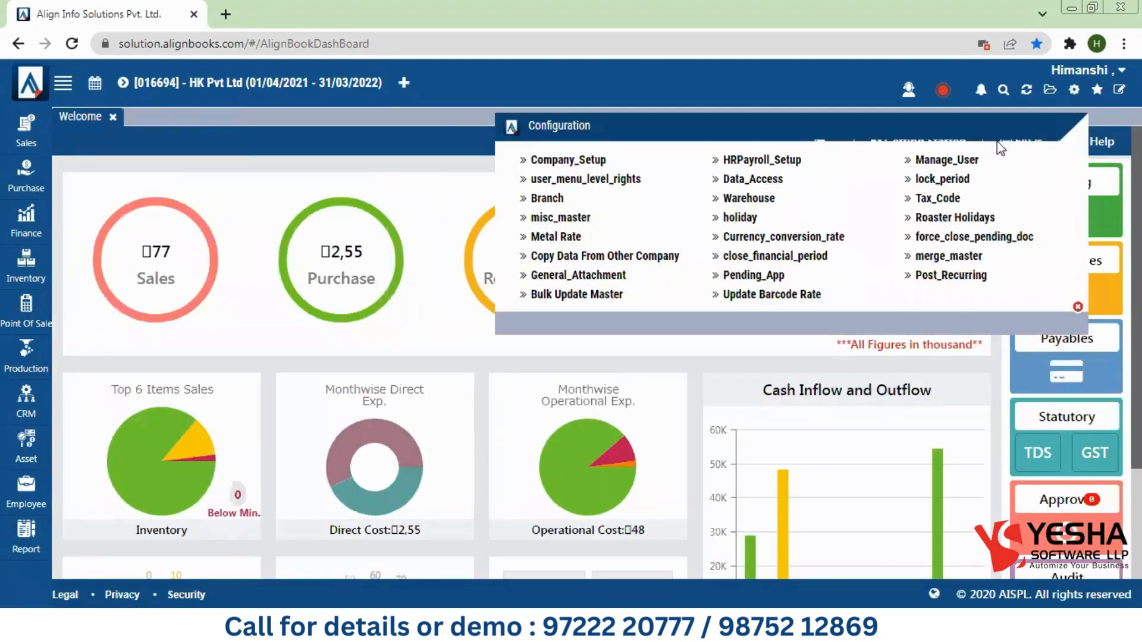
{"action": "left_click", "coordinate": [954, 161]}
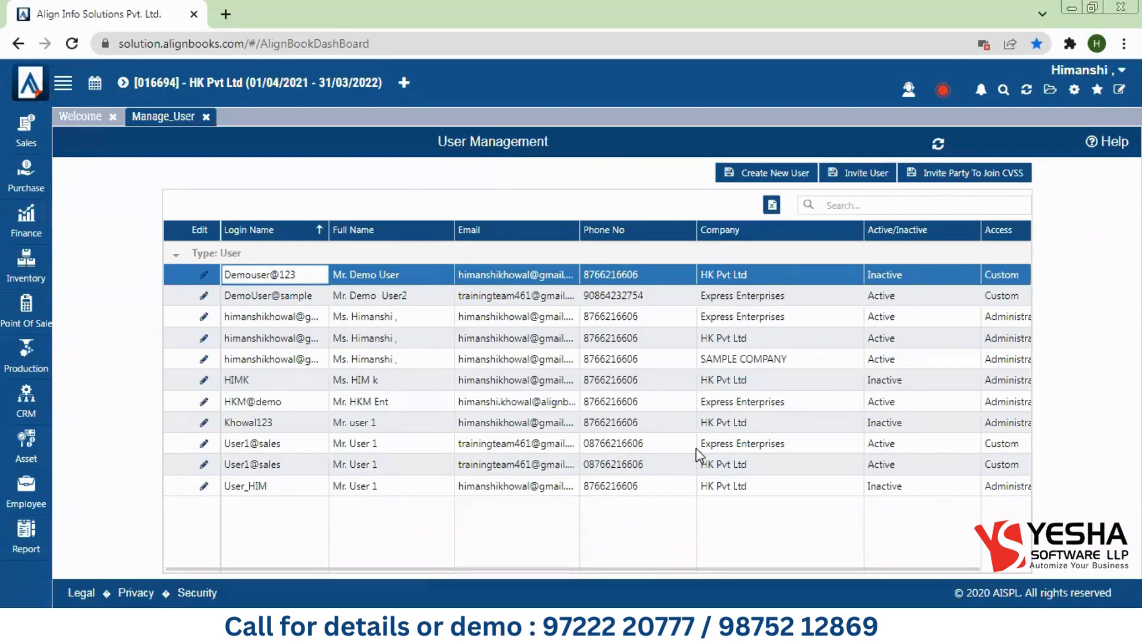
{"action": "left_click", "coordinate": [764, 185]}
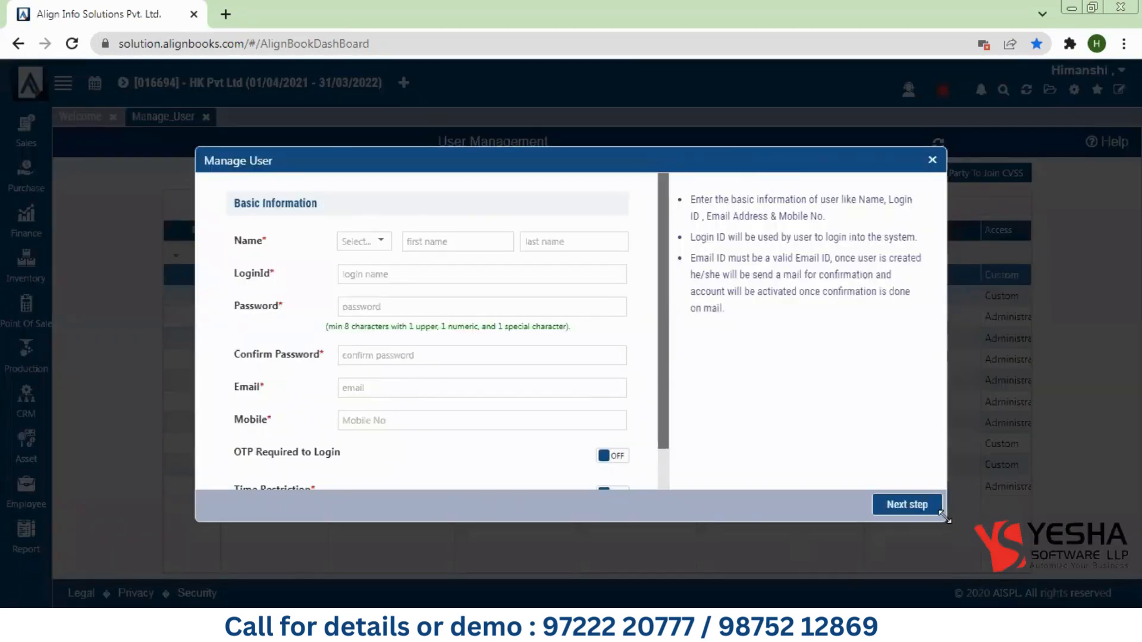
Step: Enlarge the Manage User form and move it higher to reveal Time Restriction and Allowed Weekdays
{"action": "left_click_drag", "start_coordinate": [947, 520], "coordinate": [1059, 603]}
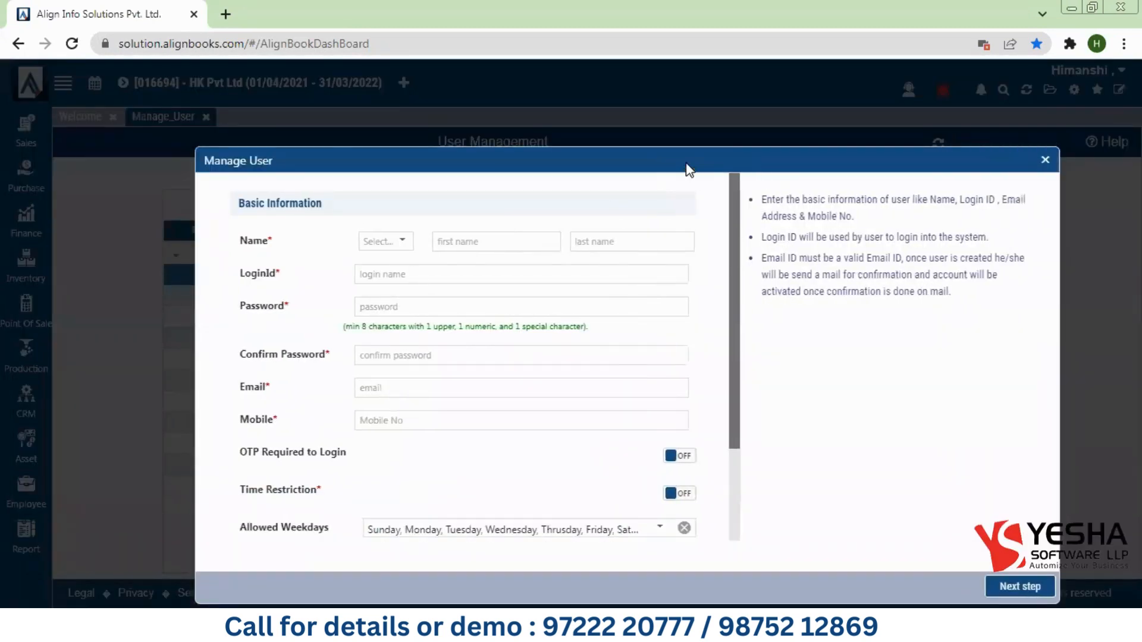
{"action": "left_click_drag", "start_coordinate": [688, 169], "coordinate": [677, 90]}
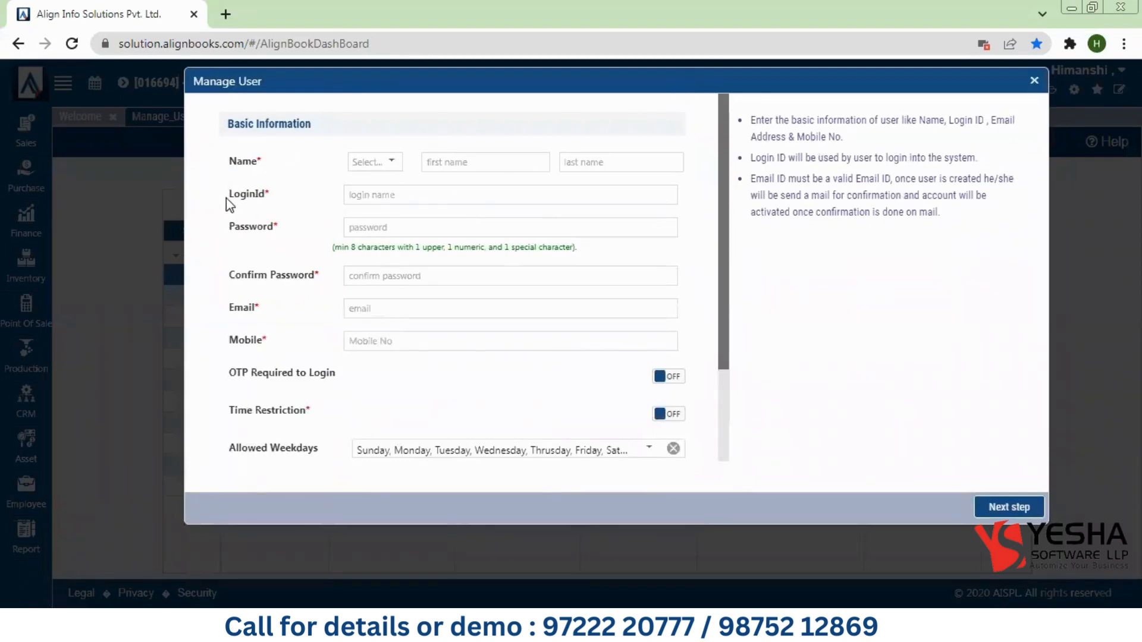
{"action": "left_click_drag", "start_coordinate": [228, 198], "coordinate": [281, 205]}
Step: Enter a trial login ID, edit it, then clear the LoginId field completely
{"action": "left_click", "coordinate": [390, 195]}
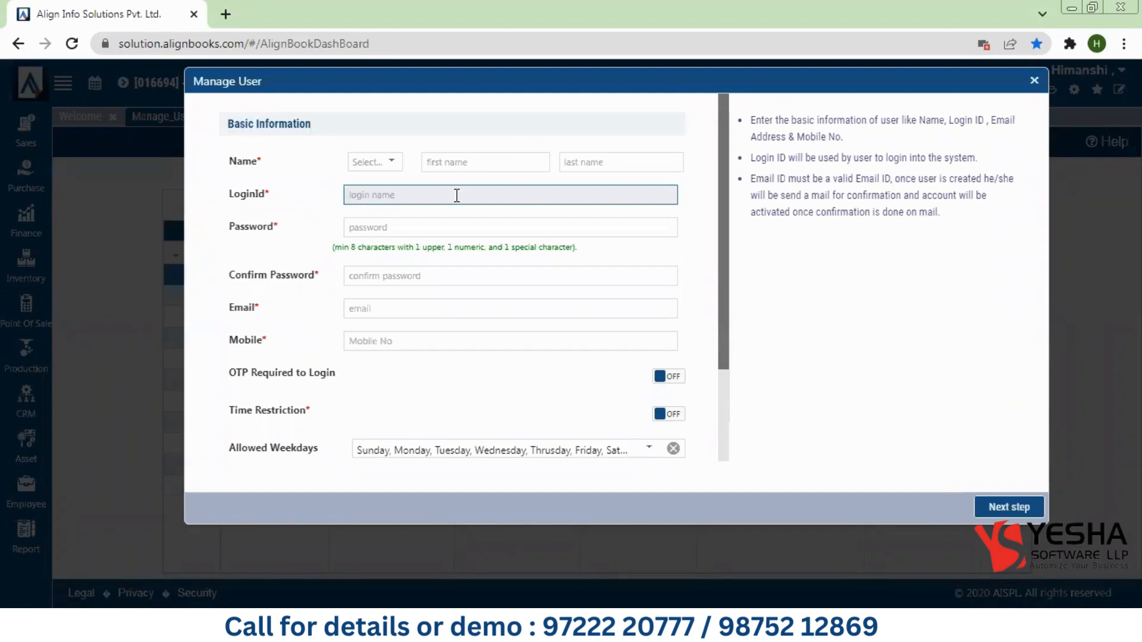
{"action": "type", "text": "deepak"}
{"action": "left_click", "coordinate": [392, 229]}
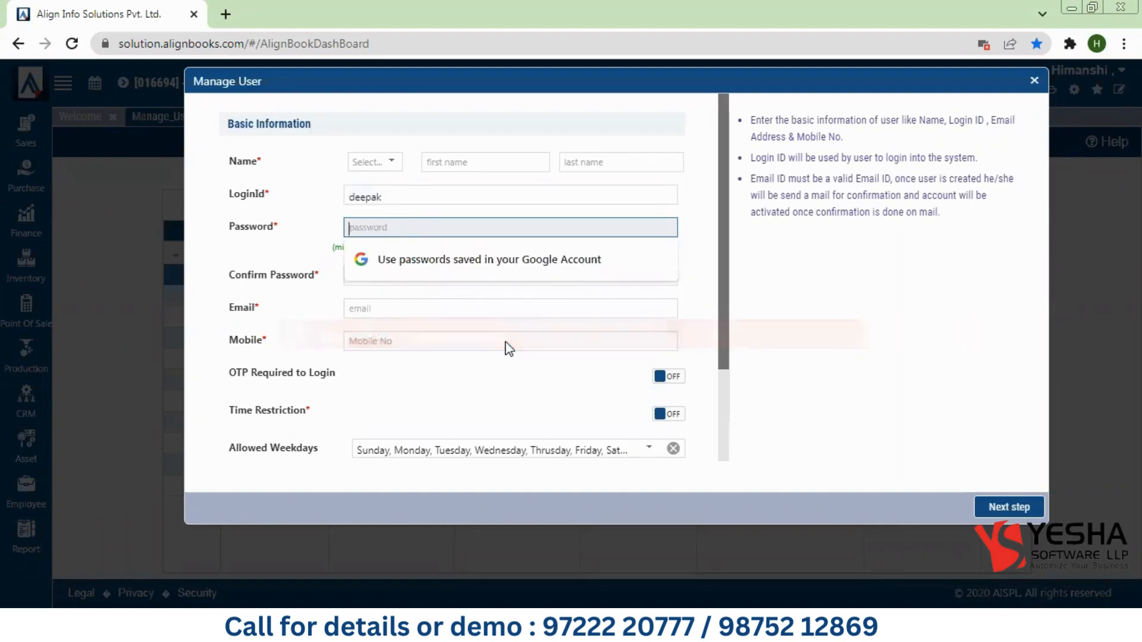
{"action": "left_click", "coordinate": [393, 199]}
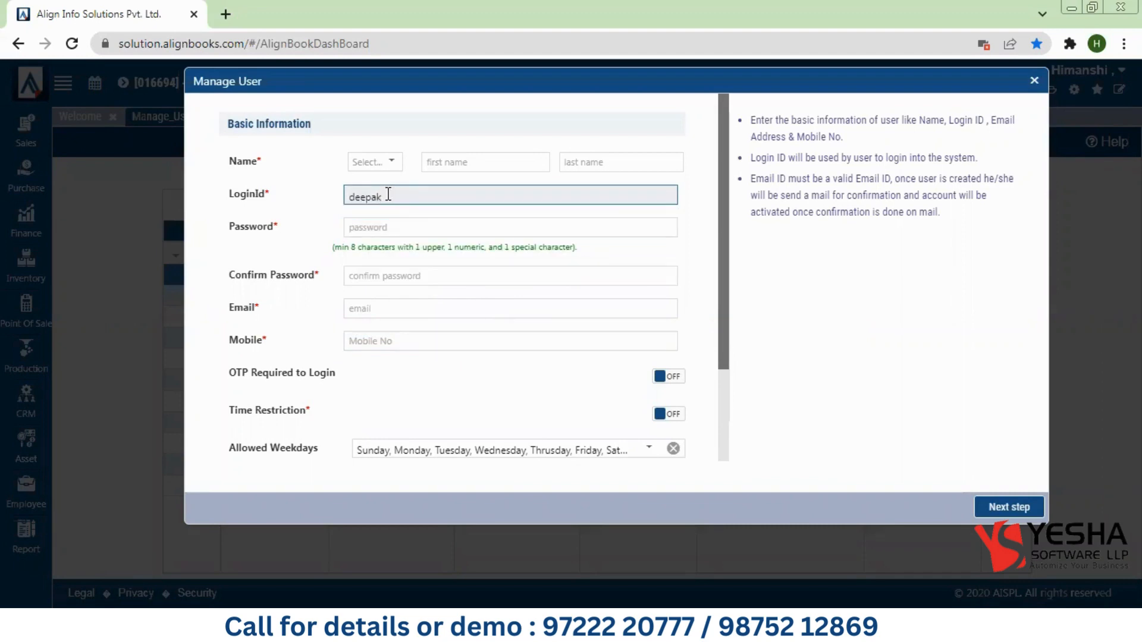
{"action": "left_click_drag", "start_coordinate": [387, 199], "coordinate": [350, 196]}
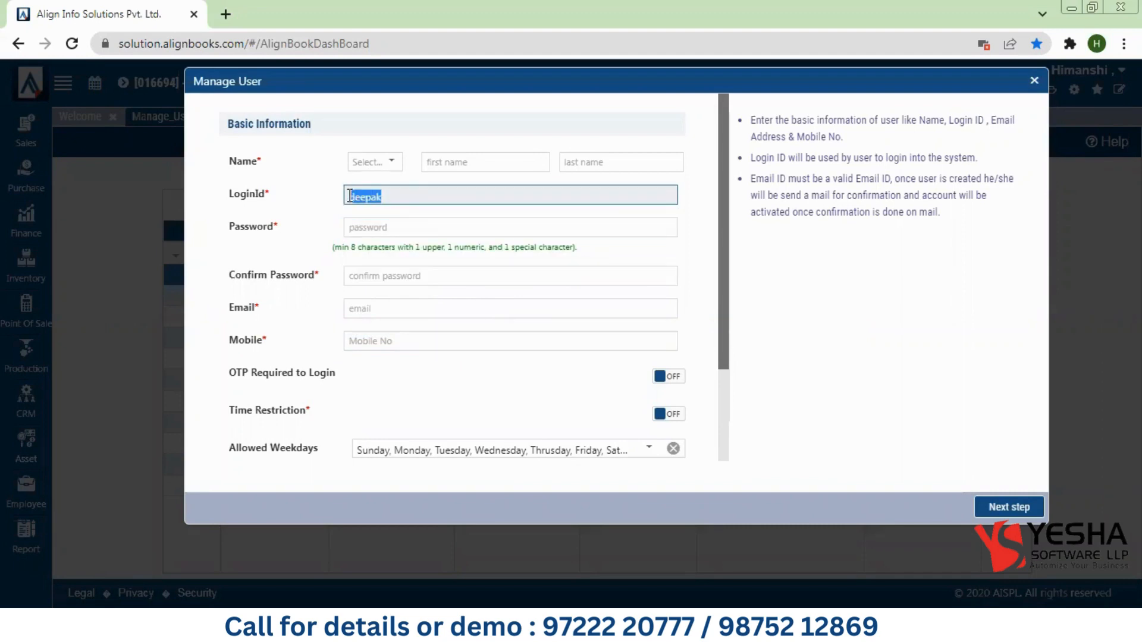
{"action": "left_click", "coordinate": [402, 202]}
{"action": "type", "text": "@9876"}
{"action": "key", "text": "BackSpace"}
{"action": "key", "text": "BackSpace"}
{"action": "key", "text": "BackSpace"}
{"action": "key", "text": "BackSpace"}
{"action": "type", "text": "HiKENT"}
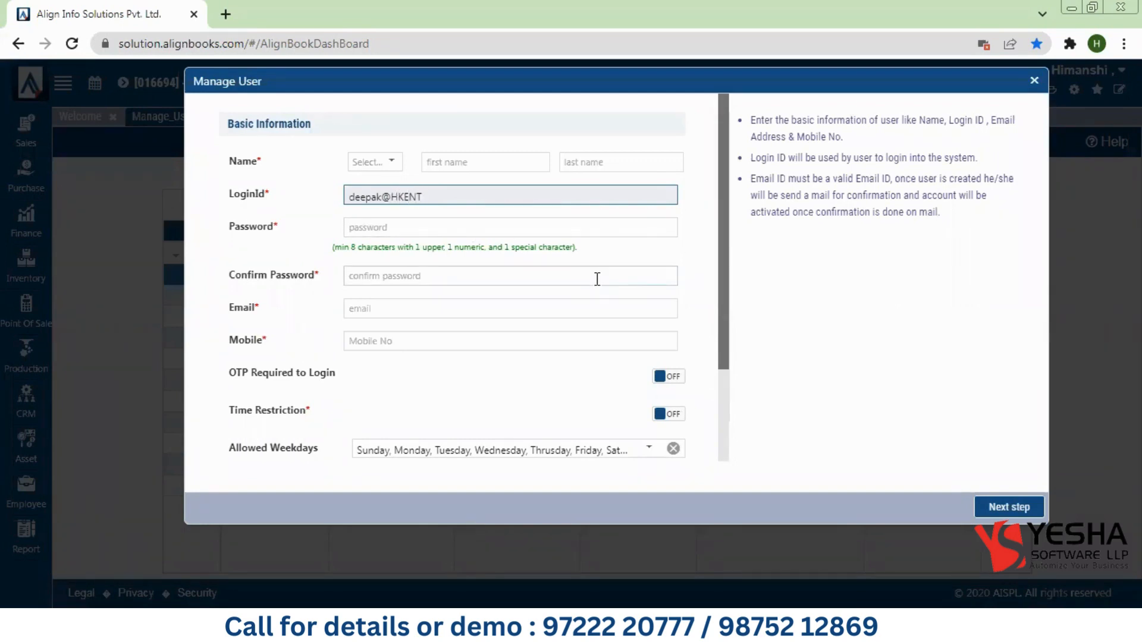
{"action": "key", "text": "ctrl+a"}
{"action": "key", "text": "BackSpace"}
{"action": "left_click", "coordinate": [356, 226]}
{"action": "left_click", "coordinate": [299, 246]}
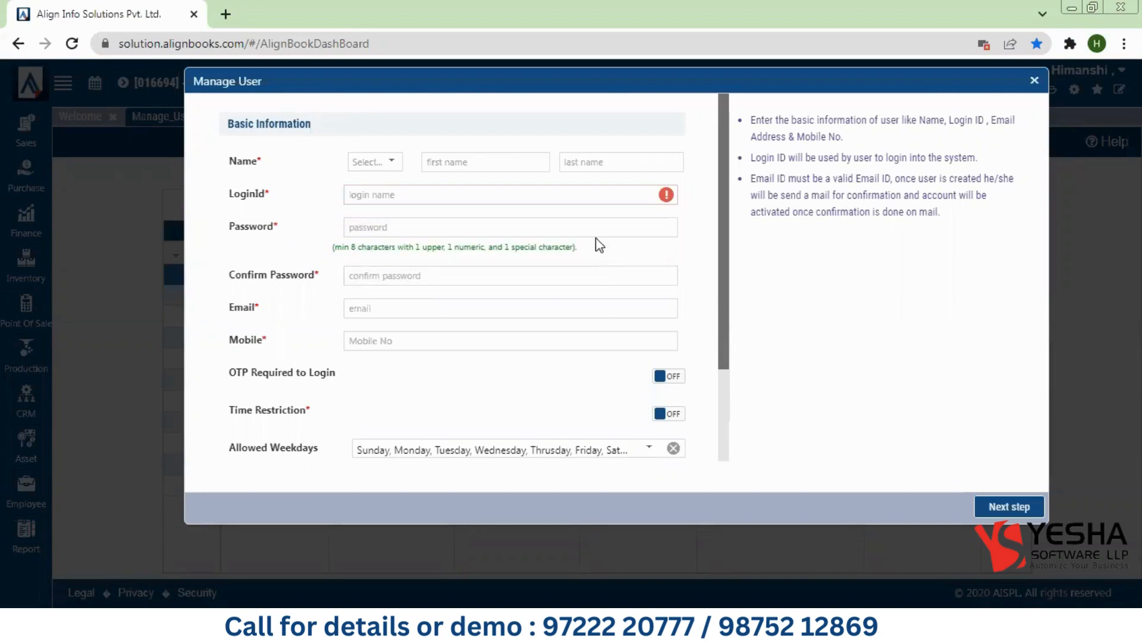
{"action": "left_click", "coordinate": [418, 270]}
{"action": "left_click", "coordinate": [315, 316]}
{"action": "left_click_drag", "start_coordinate": [223, 315], "coordinate": [280, 311]}
{"action": "left_click", "coordinate": [397, 312]}
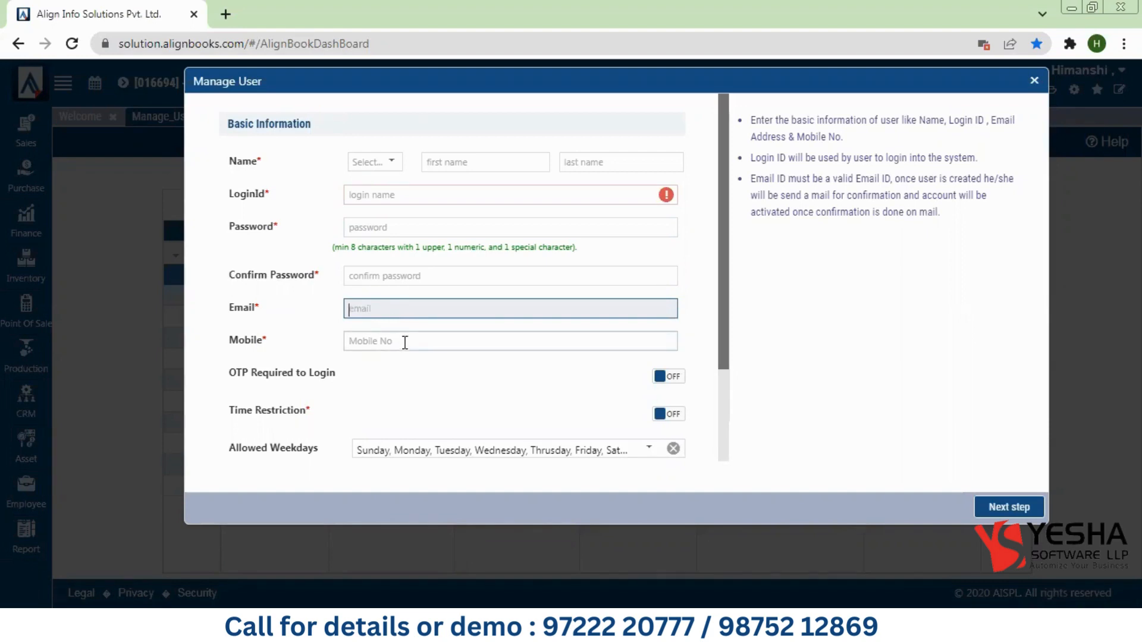
{"action": "left_click", "coordinate": [396, 341]}
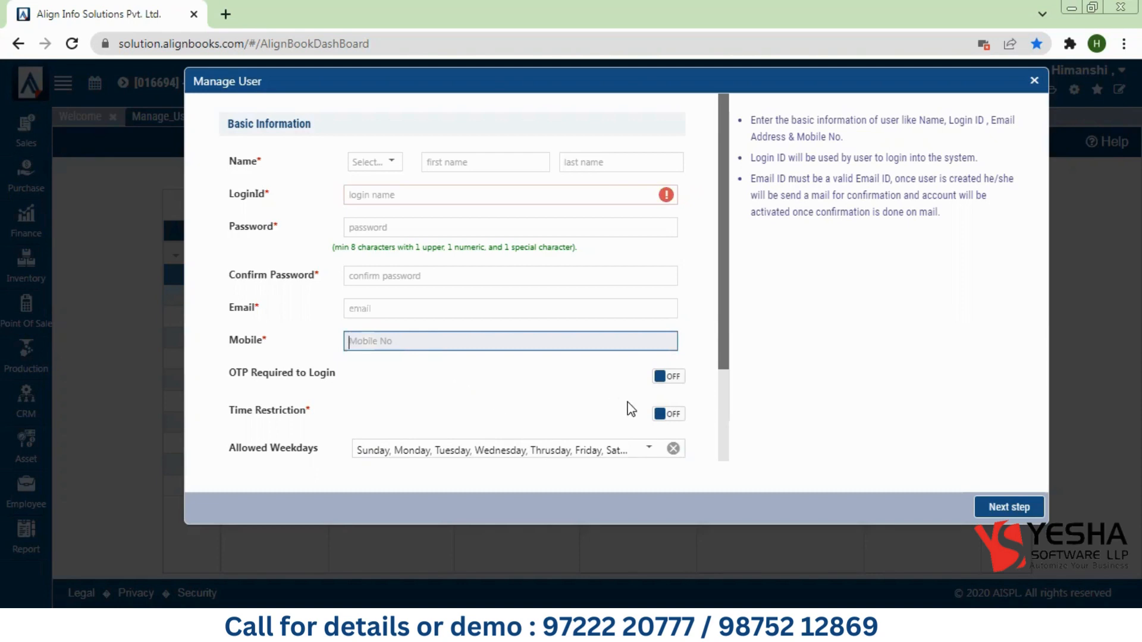
{"action": "left_click", "coordinate": [725, 367]}
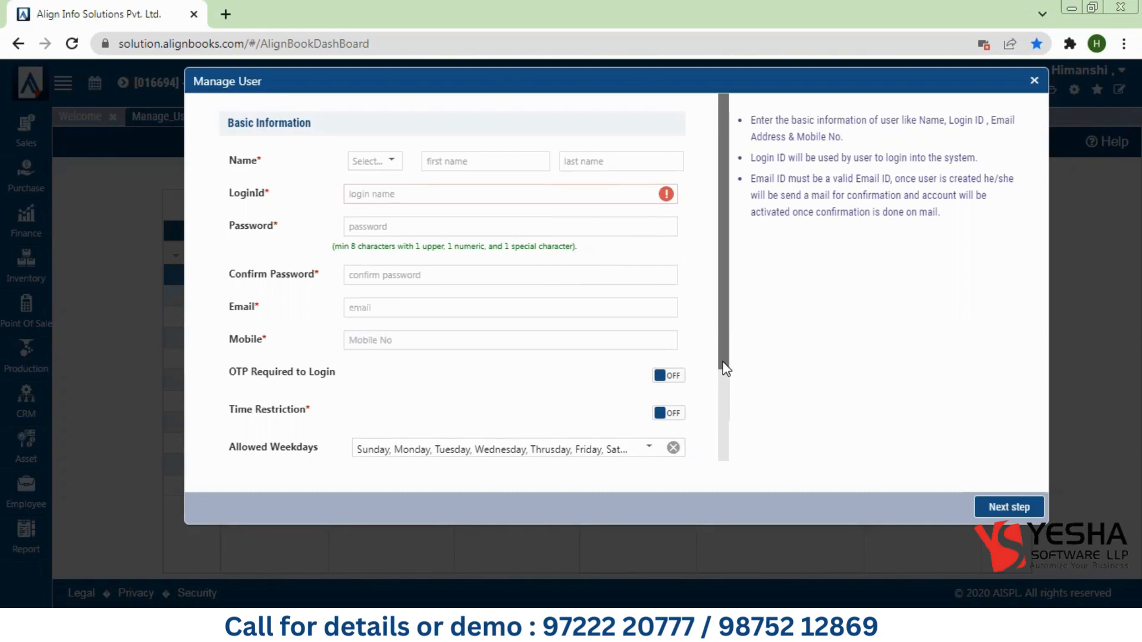
{"action": "left_click_drag", "start_coordinate": [223, 372], "coordinate": [334, 373]}
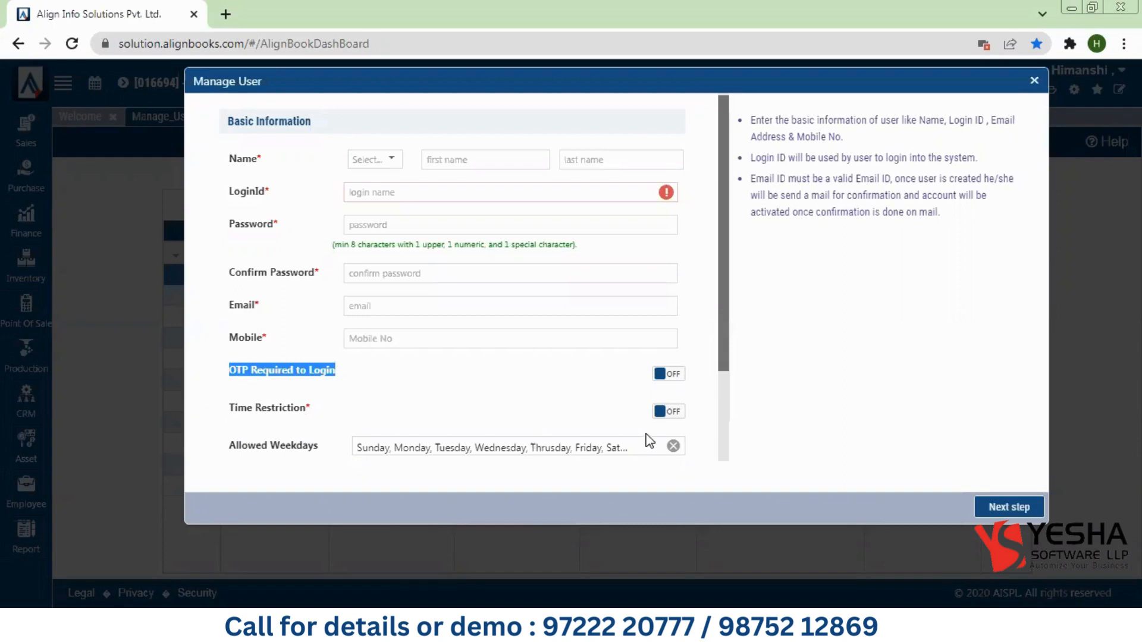
Step: Turn on time restriction and limit allowed weekdays to Monday–Friday, dropping Sunday and Saturday
{"action": "left_click", "coordinate": [660, 412]}
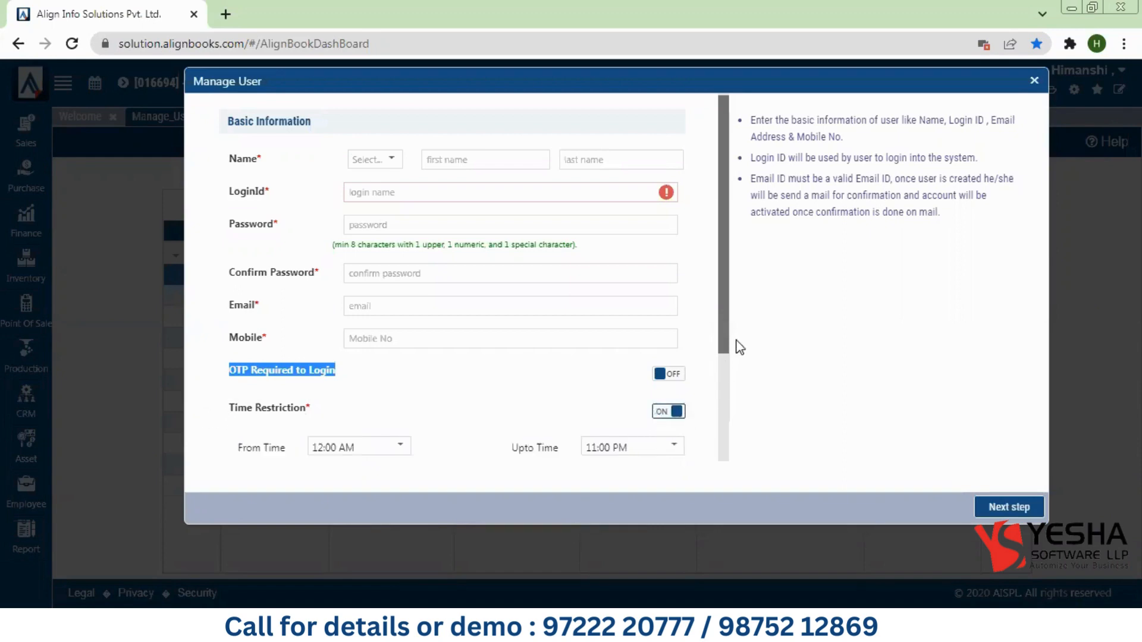
{"action": "left_click_drag", "start_coordinate": [726, 332], "coordinate": [726, 417]}
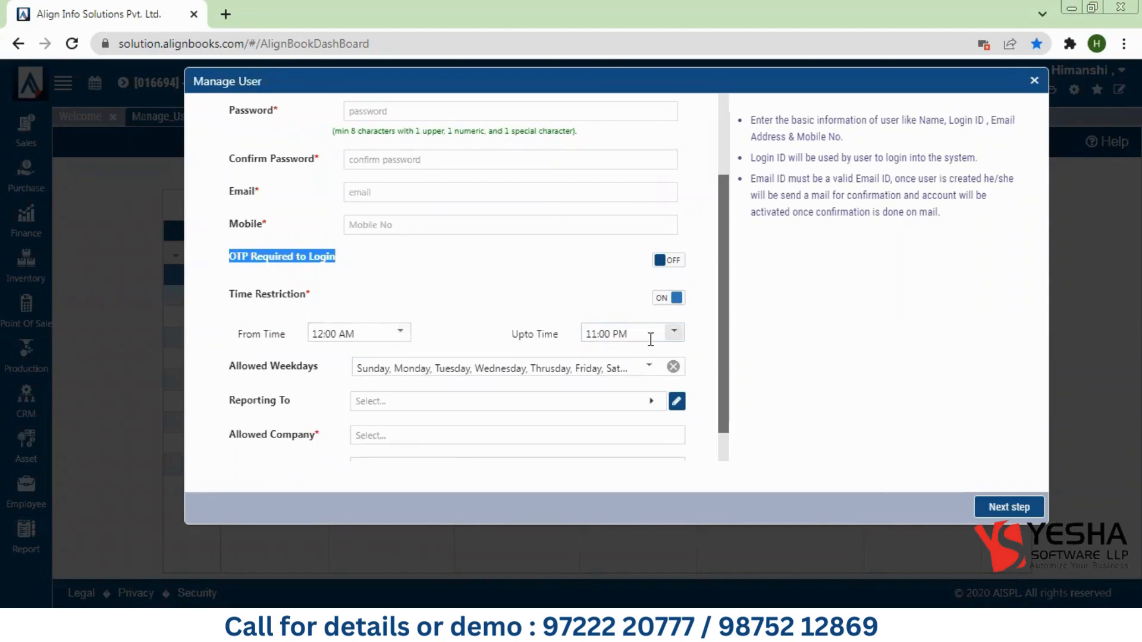
{"action": "left_click_drag", "start_coordinate": [221, 368], "coordinate": [364, 375]}
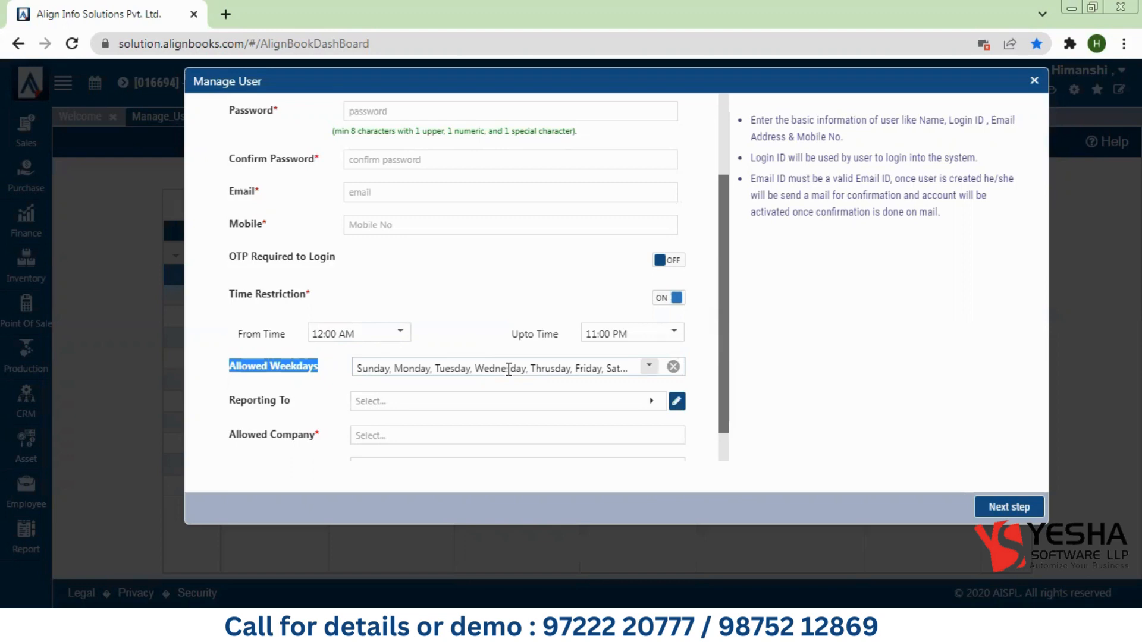
{"action": "left_click", "coordinate": [648, 368]}
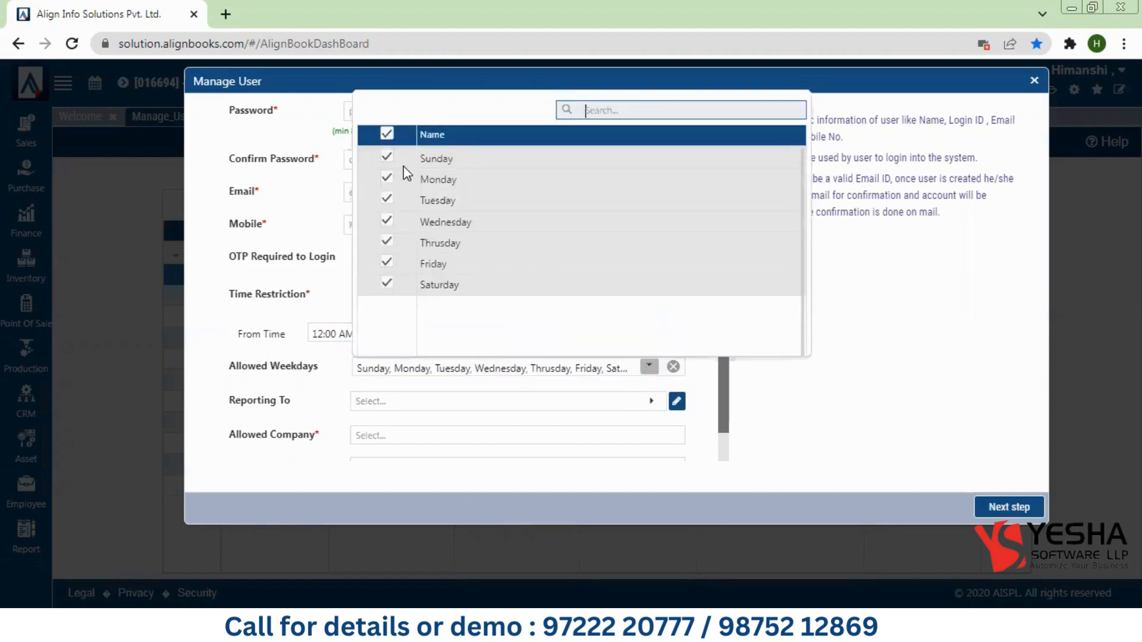
{"action": "left_click", "coordinate": [387, 156]}
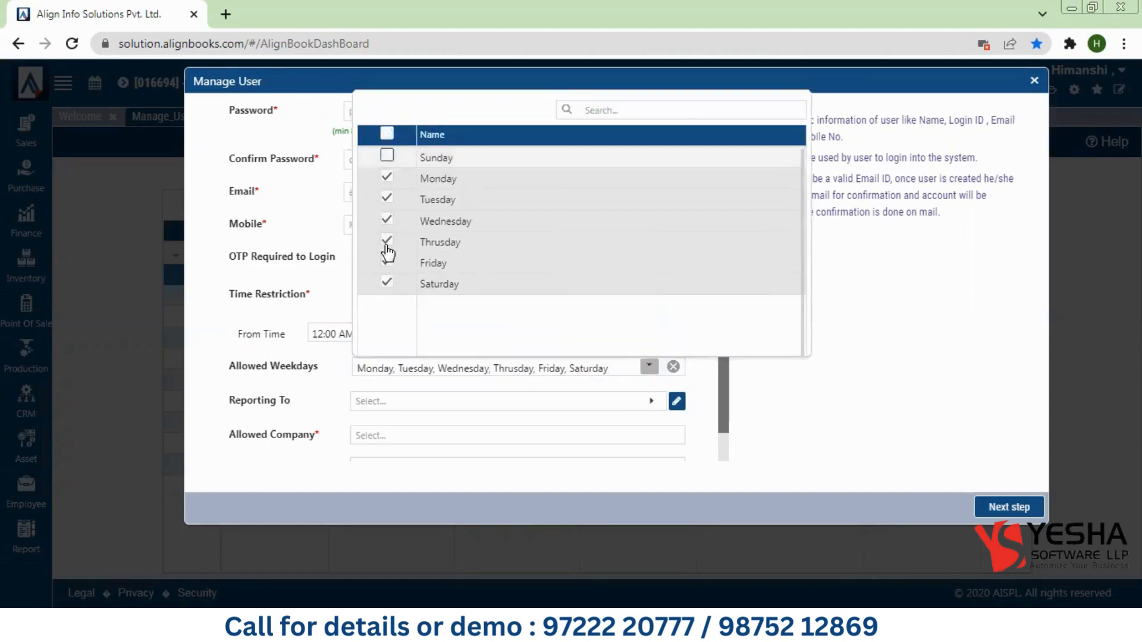
{"action": "left_click", "coordinate": [386, 283]}
{"action": "left_click", "coordinate": [396, 371]}
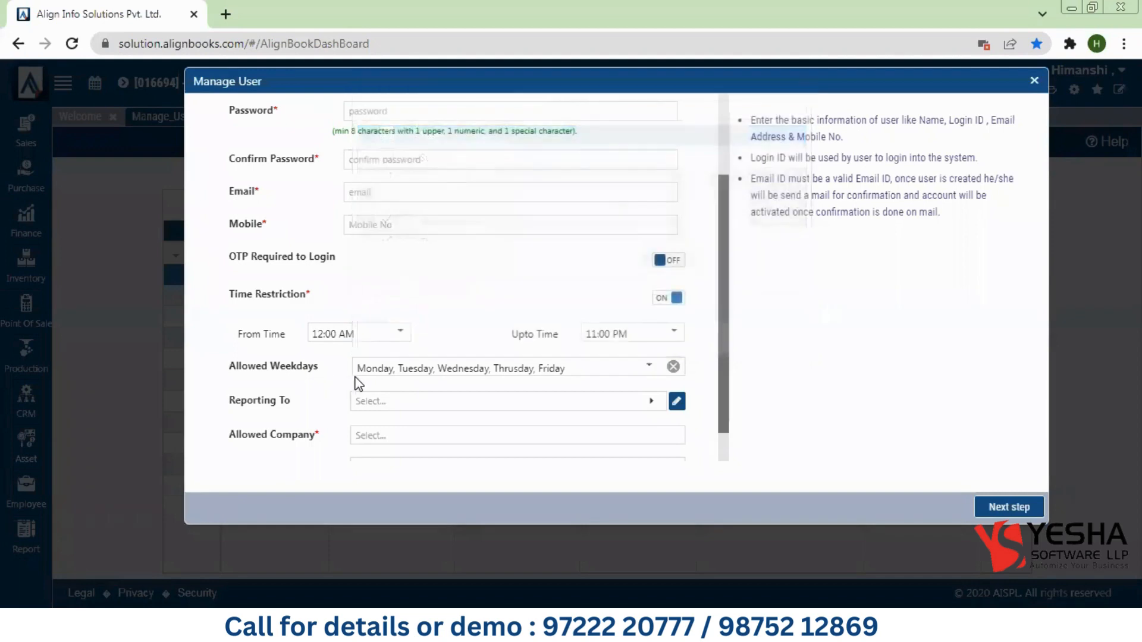
{"action": "left_click", "coordinate": [581, 370]}
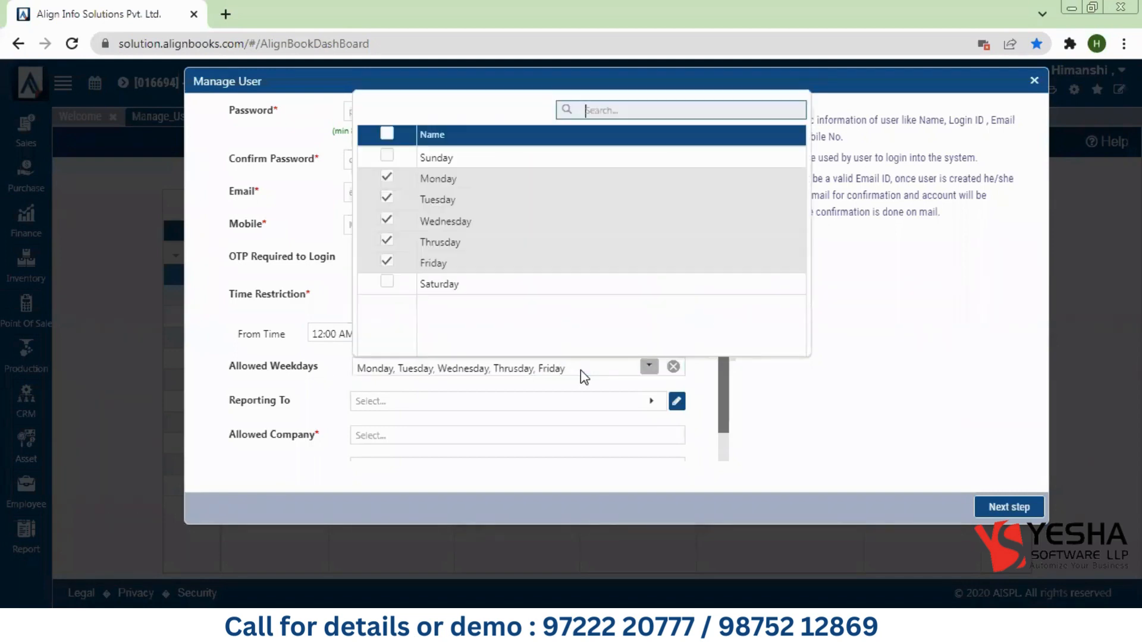
{"action": "left_click", "coordinate": [581, 370]}
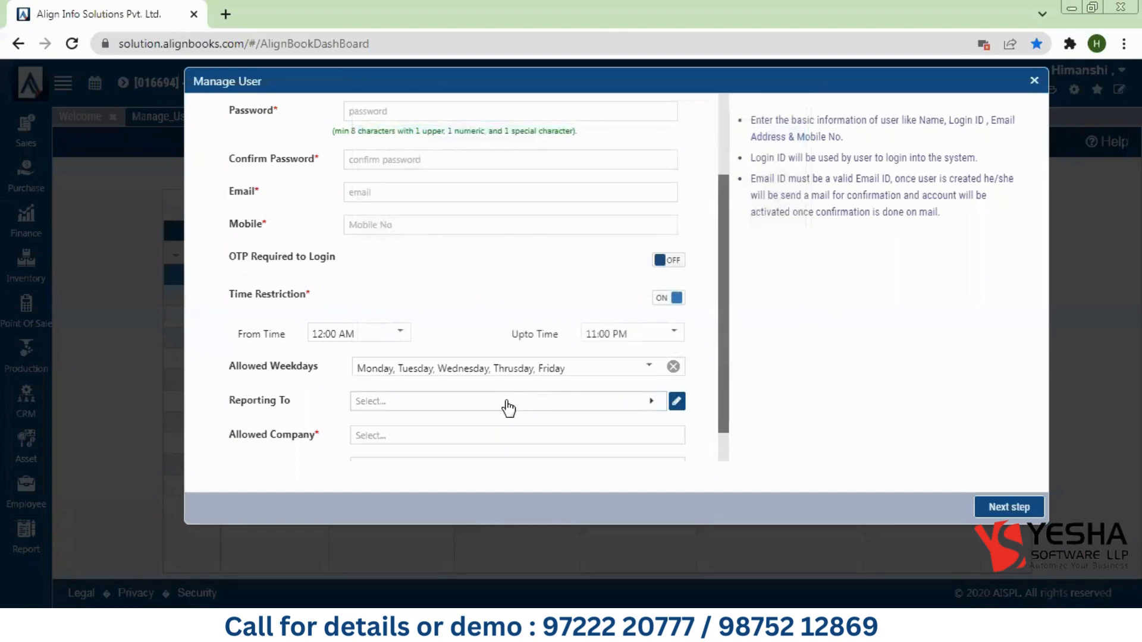
Step: Make the account owner the user's Reporting To manager
{"action": "left_click", "coordinate": [508, 402]}
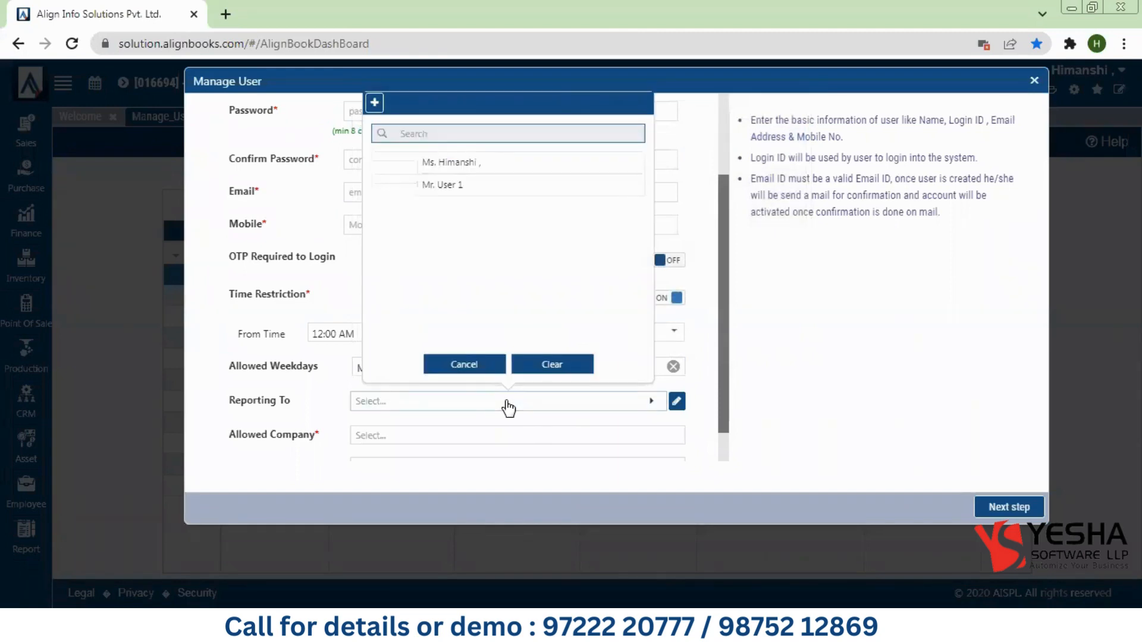
{"action": "left_click", "coordinate": [449, 163]}
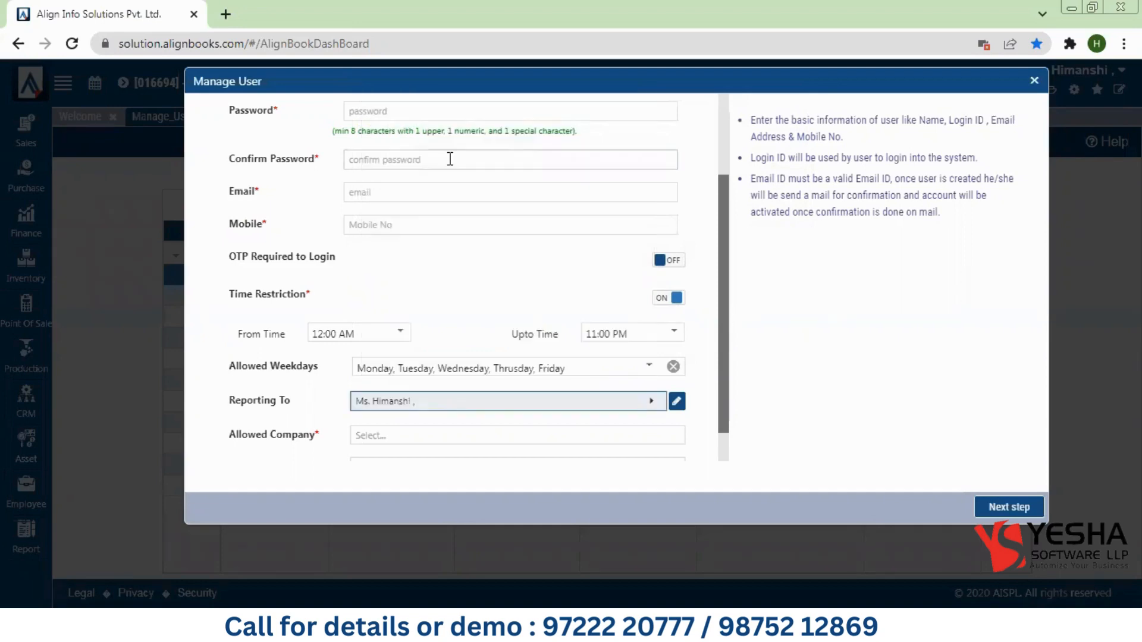
{"action": "left_click", "coordinate": [426, 436]}
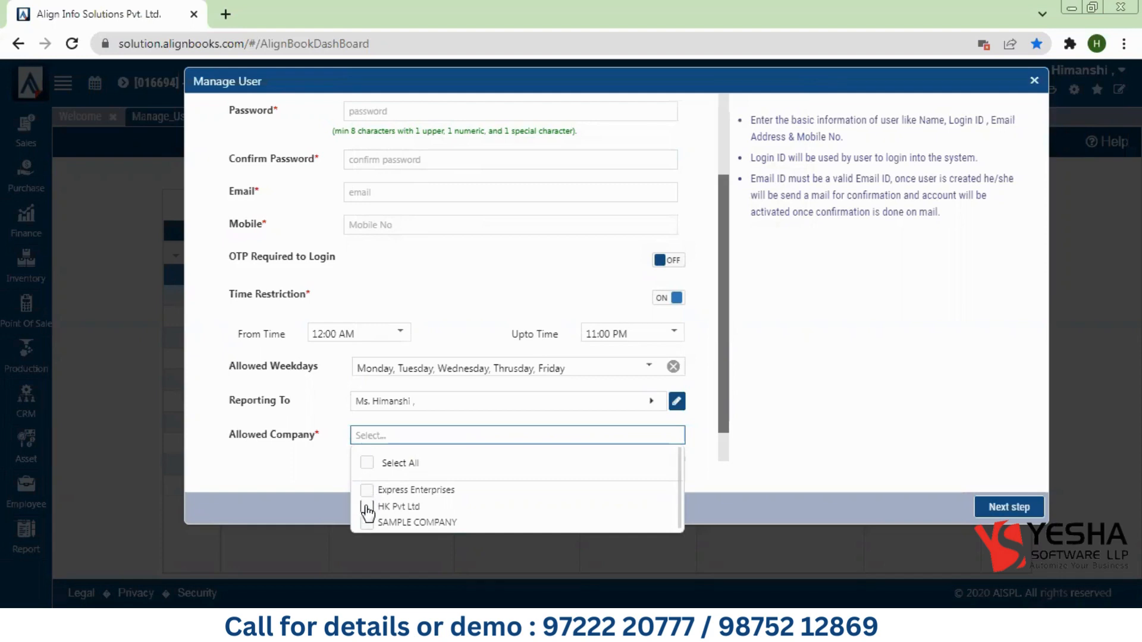
Step: Allow HK Pvt Ltd and Express Enterprises, default to HK Pvt Ltd, then close the form
{"action": "left_click", "coordinate": [368, 507]}
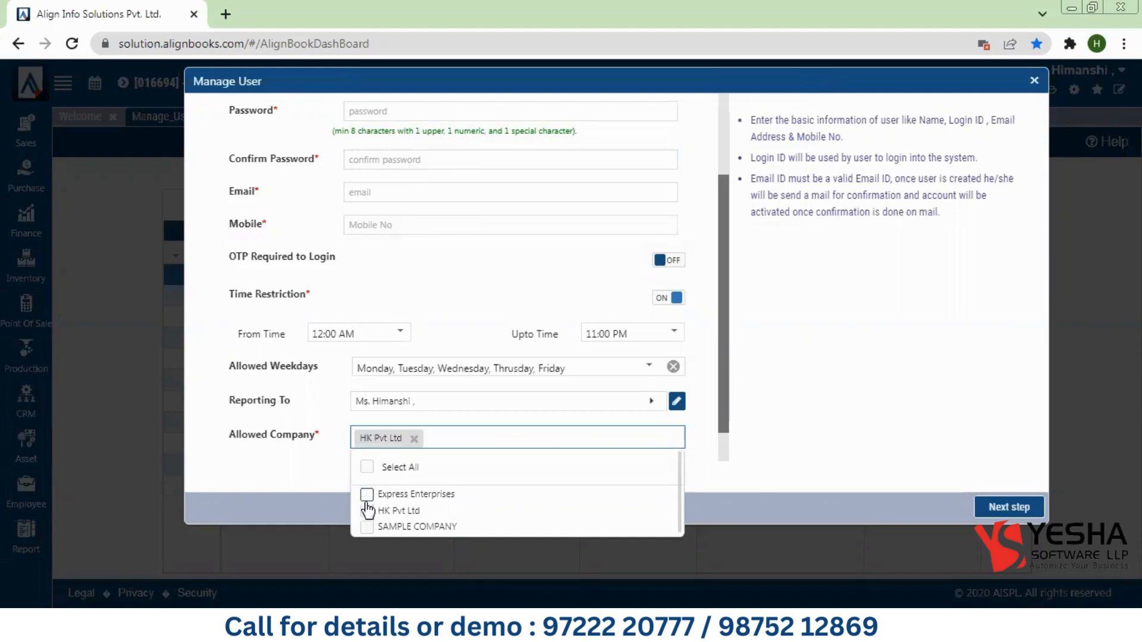
{"action": "left_click", "coordinate": [323, 459]}
{"action": "scroll", "coordinate": [723, 441], "scroll_direction": "down", "scroll_amount": 1}
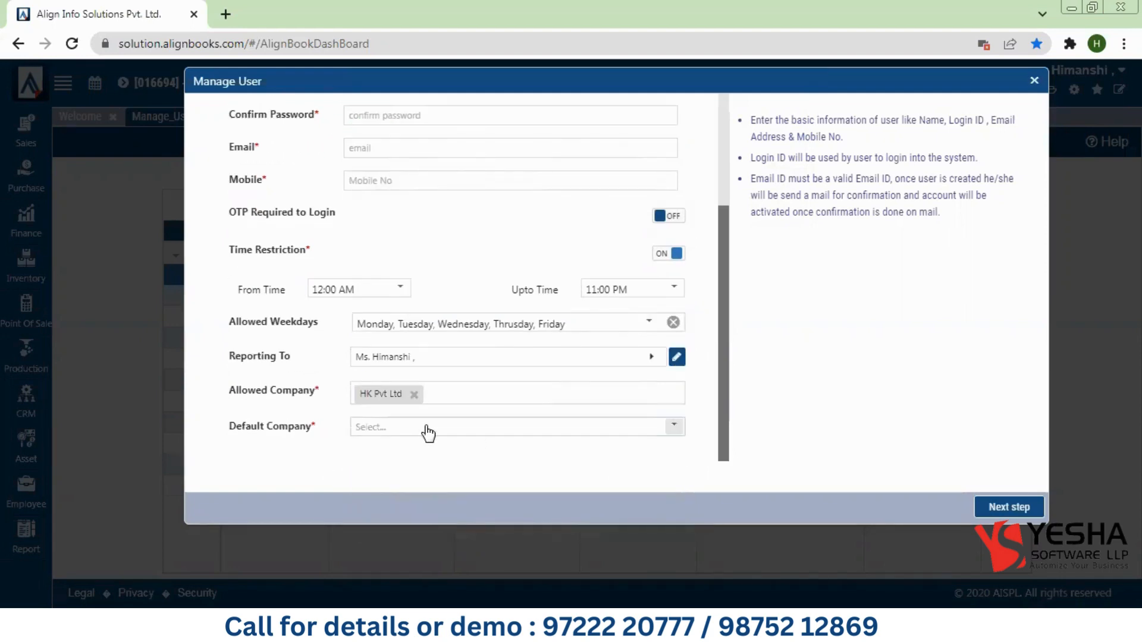
{"action": "left_click", "coordinate": [423, 429]}
{"action": "left_click", "coordinate": [386, 448]}
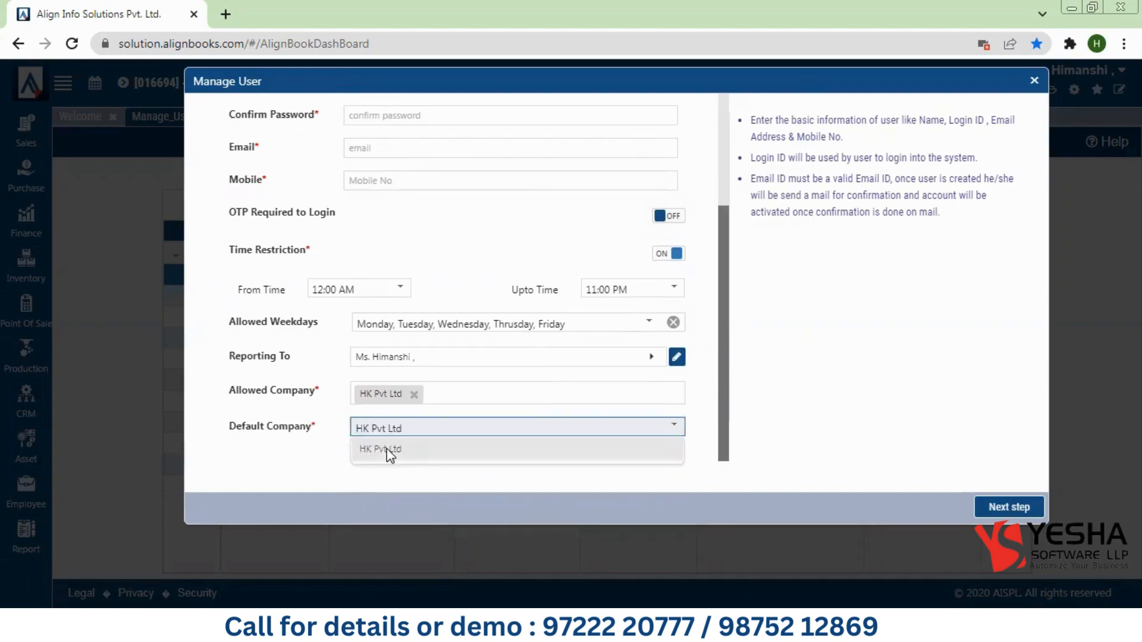
{"action": "left_click", "coordinate": [449, 404]}
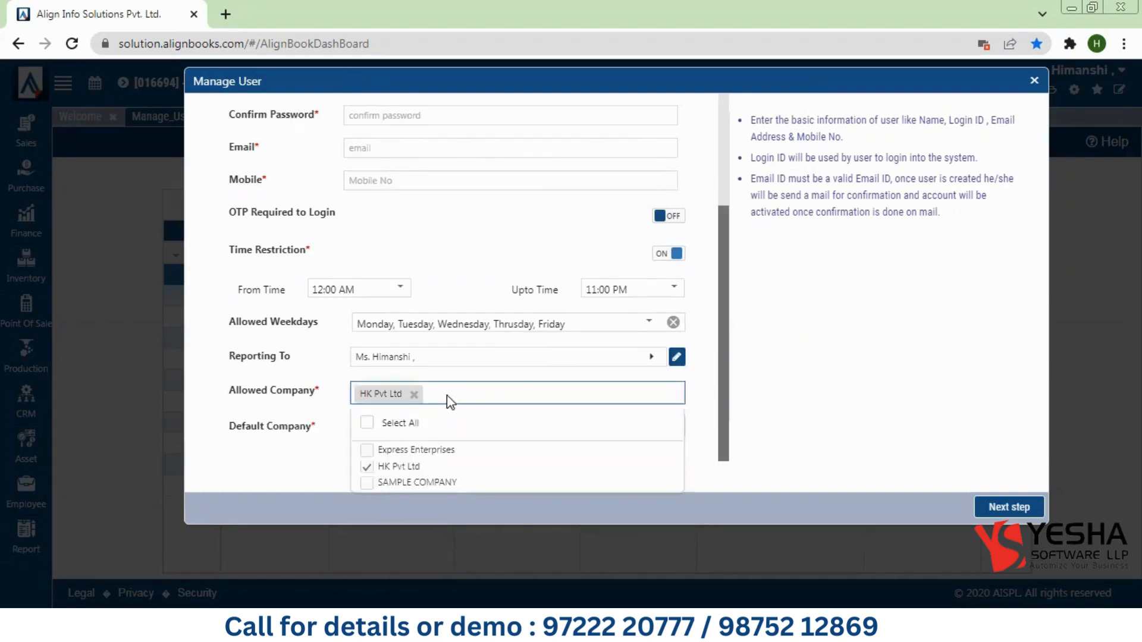
{"action": "left_click", "coordinate": [367, 450]}
{"action": "left_click", "coordinate": [329, 446]}
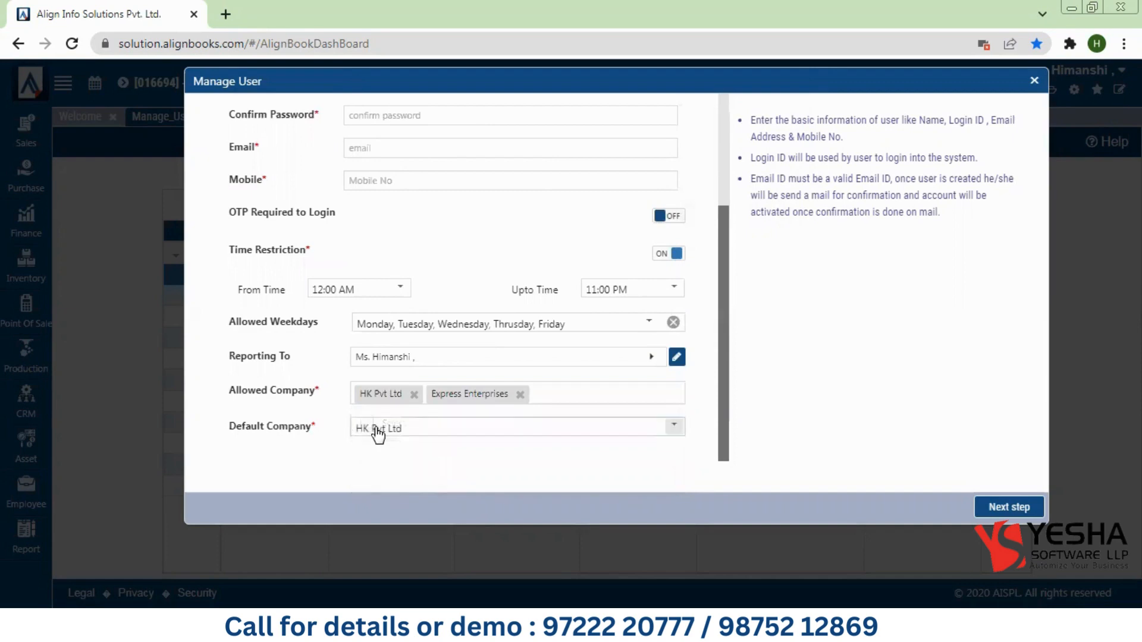
{"action": "left_click", "coordinate": [374, 429]}
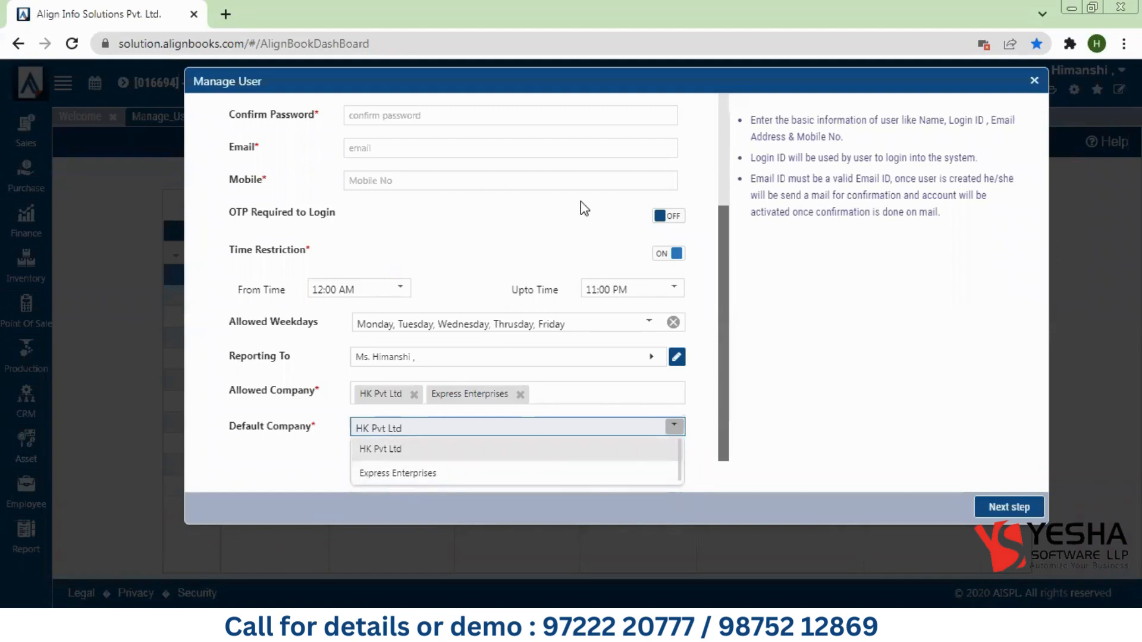
{"action": "left_click", "coordinate": [1033, 82]}
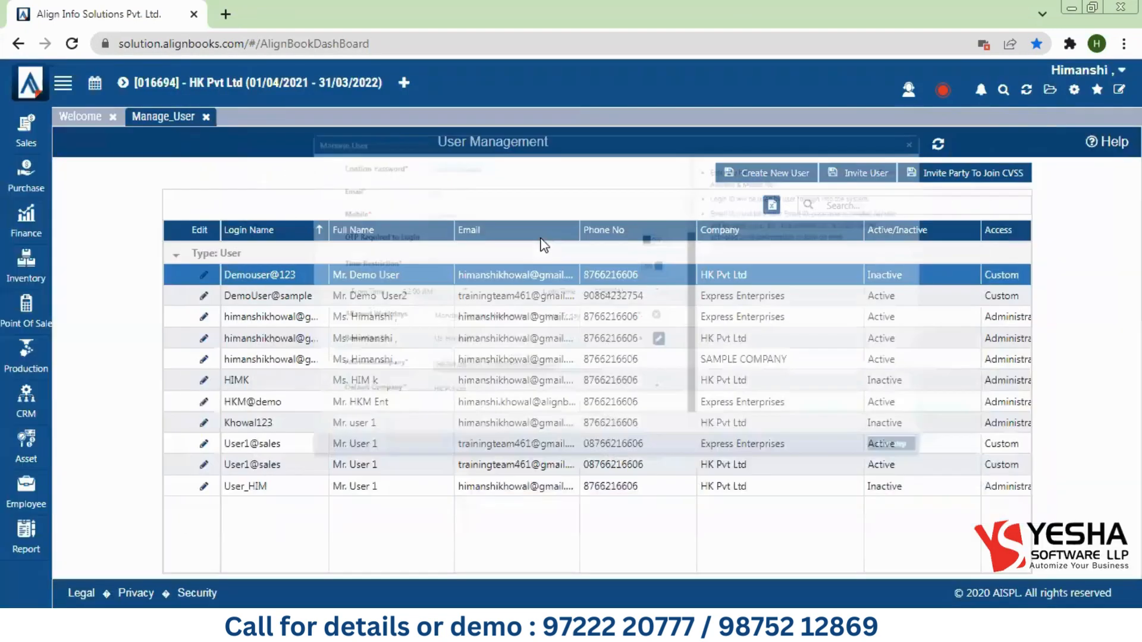
Step: Edit the existing HK Pvt Ltd sales user and advance from Basic Information to User Type
{"action": "left_click", "coordinate": [204, 467]}
{"action": "left_click", "coordinate": [204, 466]}
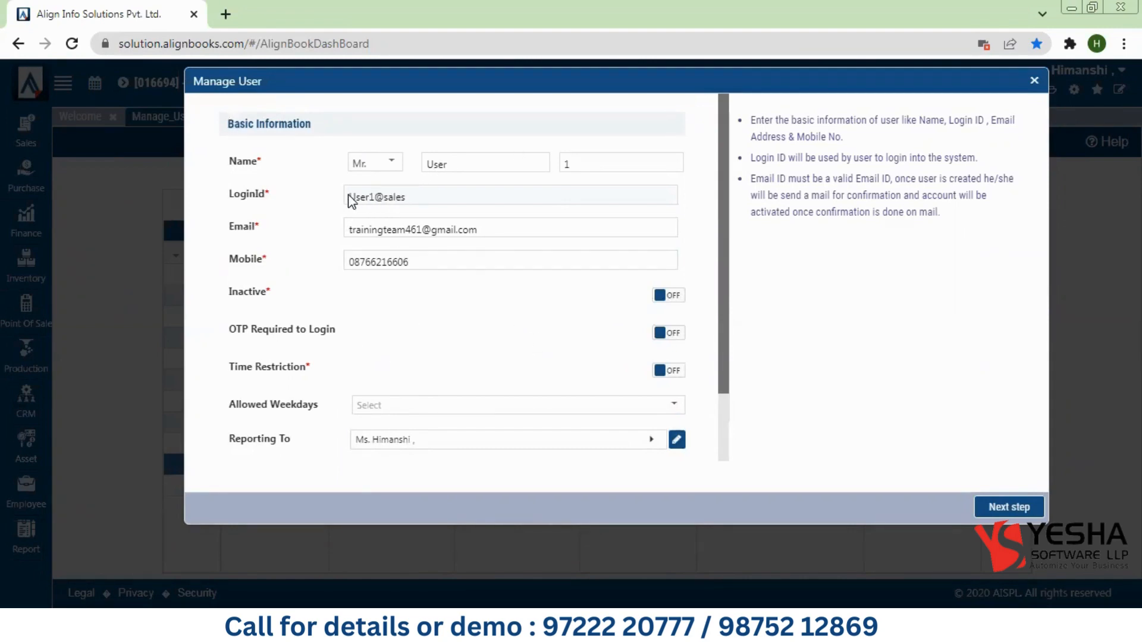
{"action": "triple_click", "coordinate": [413, 200]}
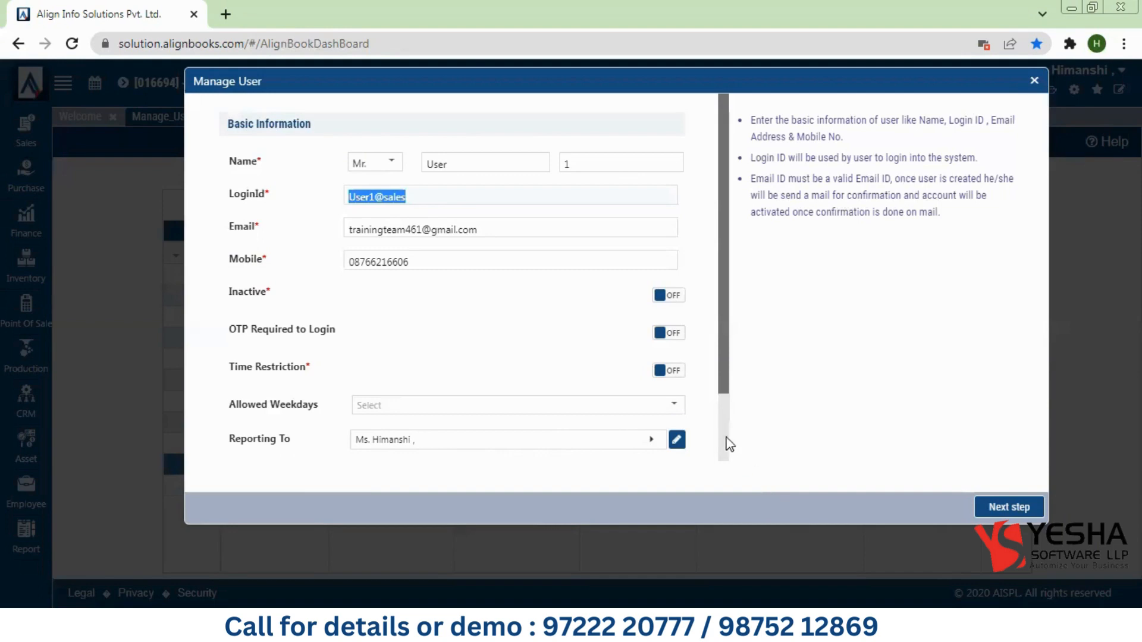
{"action": "scroll", "coordinate": [726, 444], "scroll_direction": "down", "scroll_amount": 3}
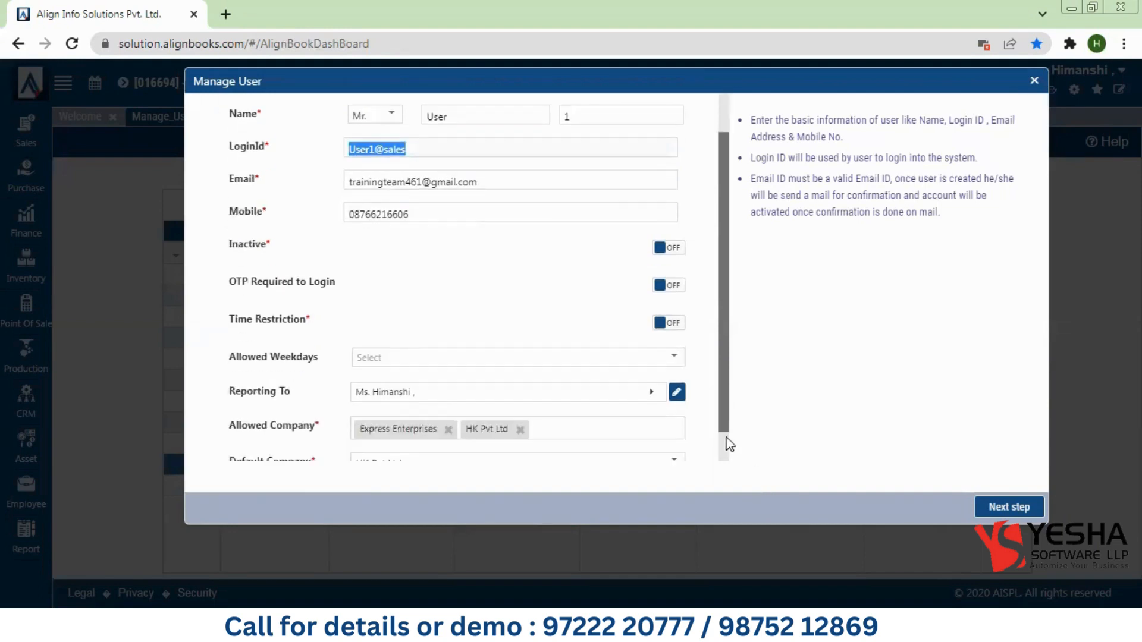
{"action": "left_click", "coordinate": [998, 508]}
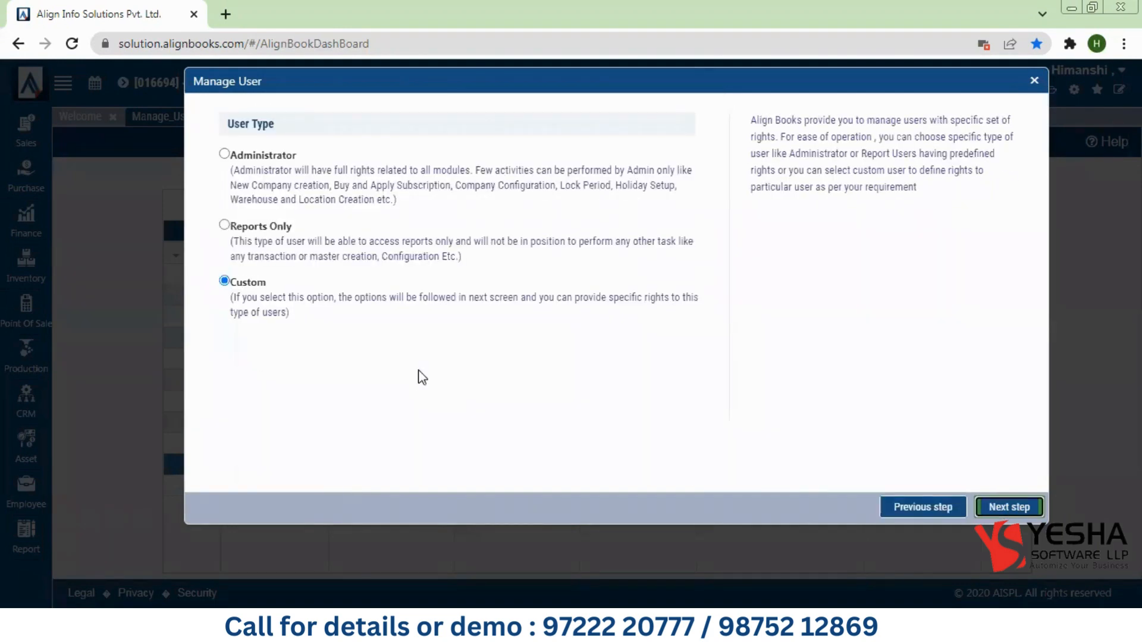
{"action": "left_click", "coordinate": [218, 153]}
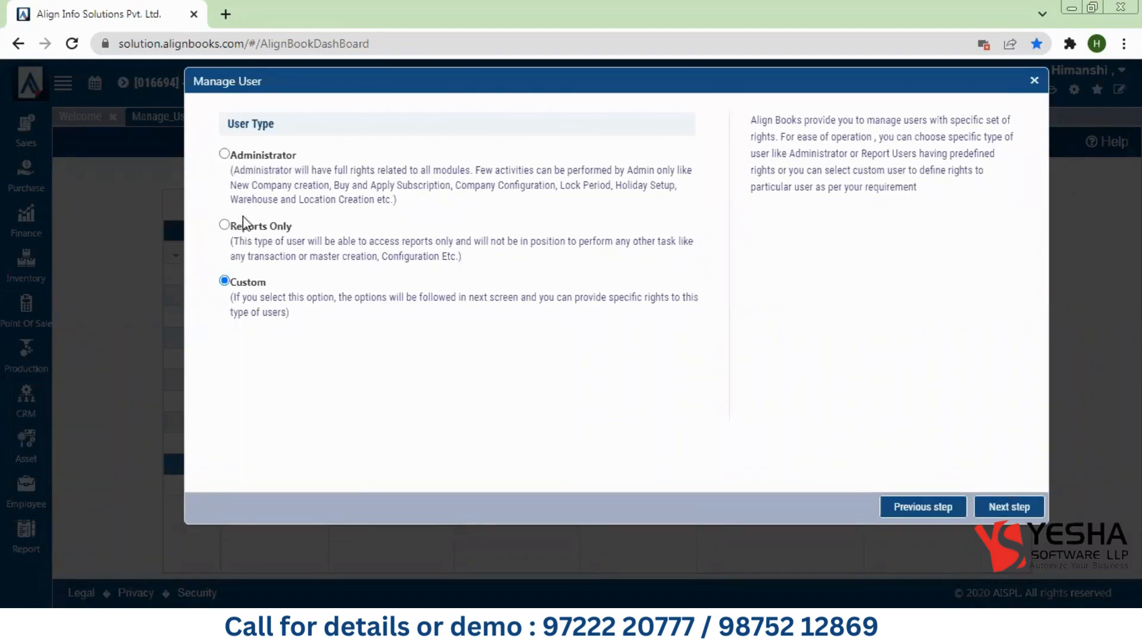
{"action": "left_click", "coordinate": [224, 226]}
{"action": "left_click", "coordinate": [223, 282]}
Step: On the Modules step, remove Supplier transaction rights, leaving Inventory transactions unchanged
{"action": "left_click", "coordinate": [1019, 511]}
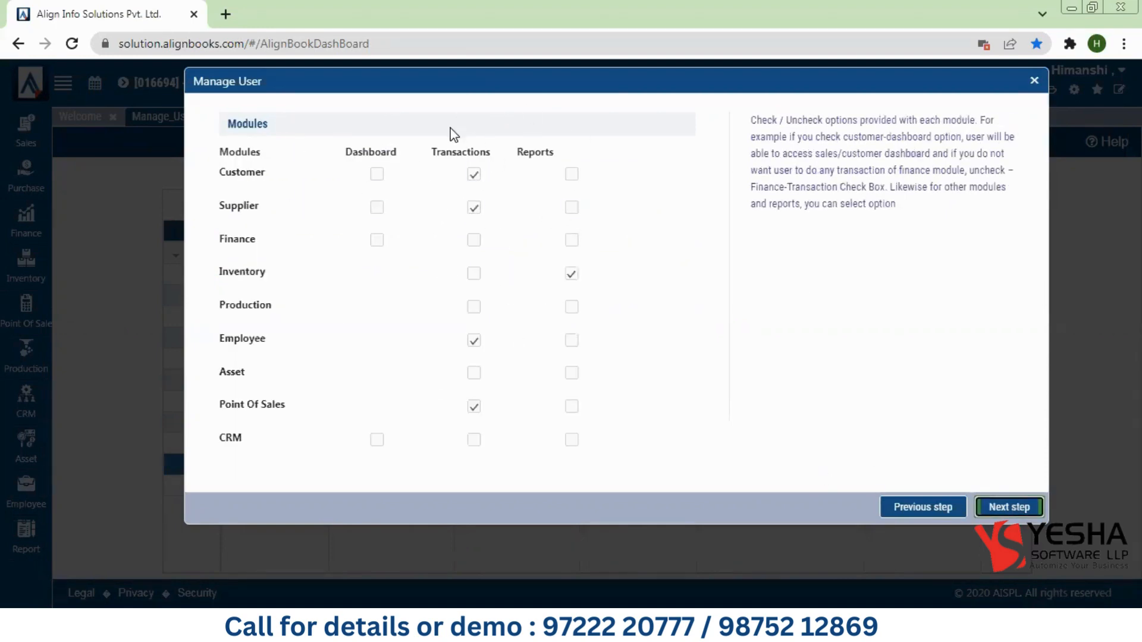
{"action": "double_click", "coordinate": [224, 173]}
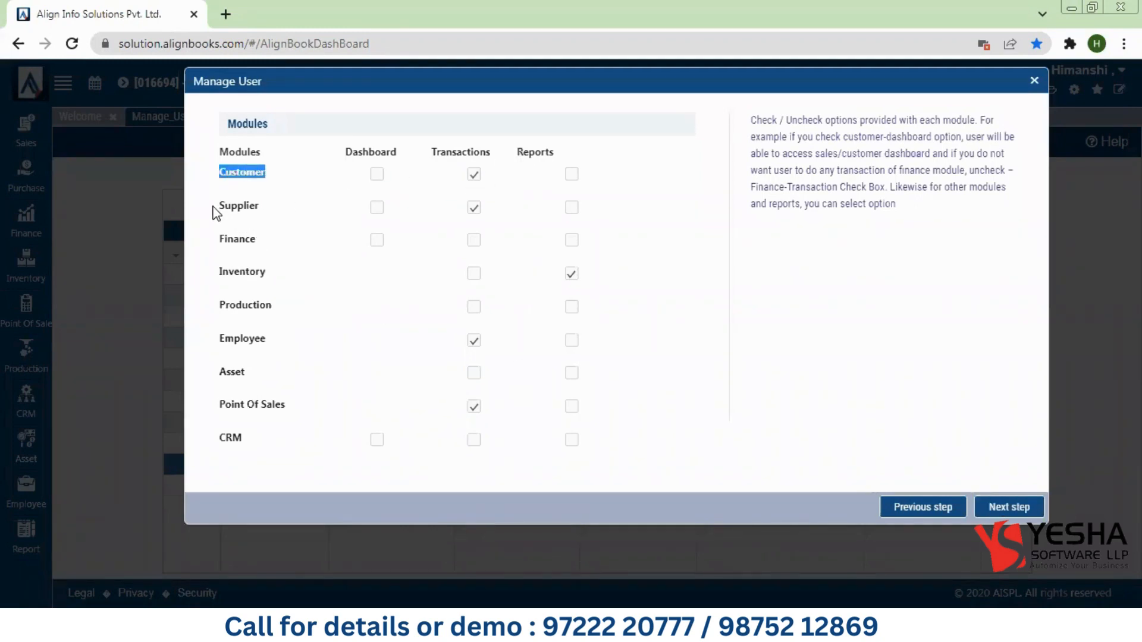
{"action": "left_click_drag", "start_coordinate": [214, 208], "coordinate": [400, 216]}
{"action": "left_click", "coordinate": [474, 208]}
{"action": "left_click_drag", "start_coordinate": [212, 271], "coordinate": [288, 275]}
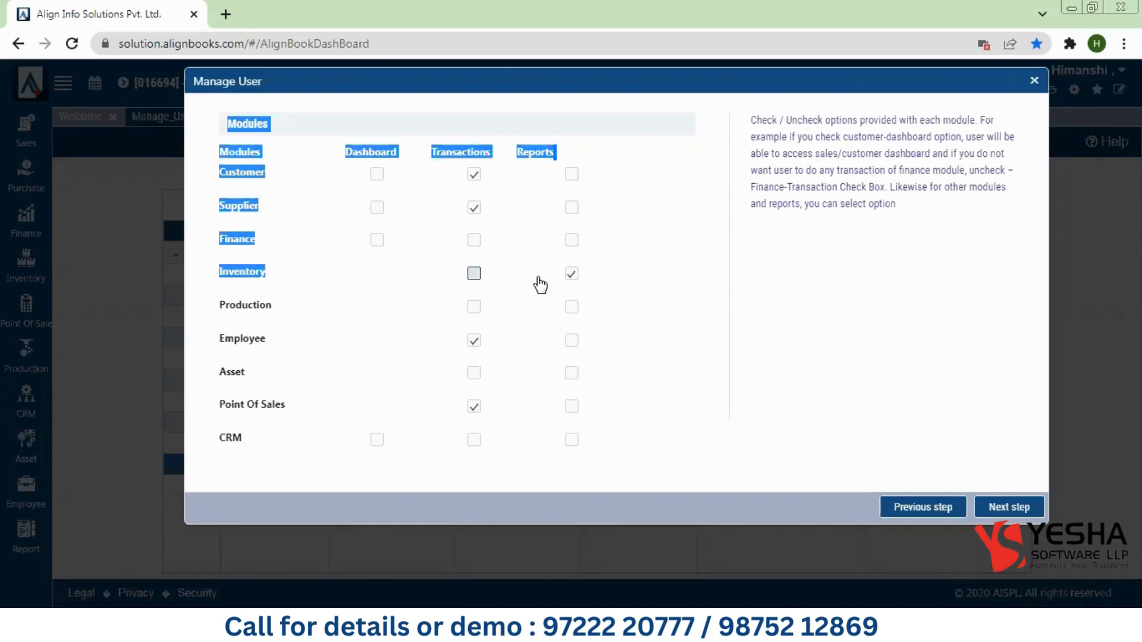
{"action": "left_click", "coordinate": [472, 281]}
{"action": "left_click", "coordinate": [472, 280]}
{"action": "left_click", "coordinate": [281, 336]}
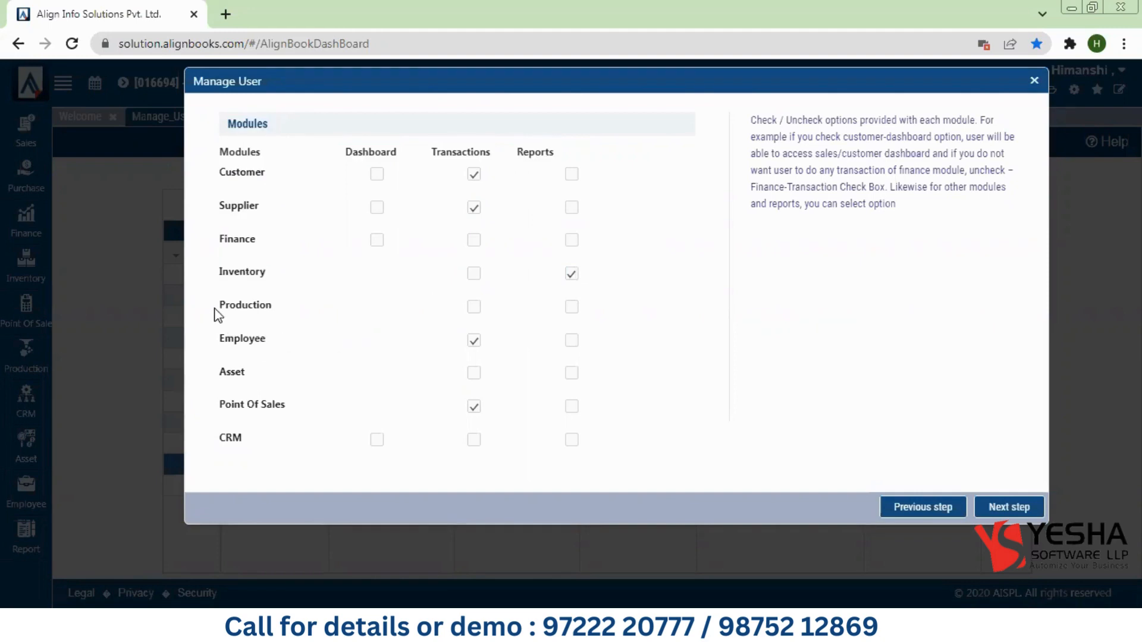
{"action": "left_click_drag", "start_coordinate": [216, 316], "coordinate": [283, 316]}
{"action": "left_click", "coordinate": [281, 310]}
{"action": "left_click", "coordinate": [474, 208]}
Step: Grant report rights for the Customer and Point Of Sales modules
{"action": "left_click", "coordinate": [571, 176]}
{"action": "left_click", "coordinate": [571, 406]}
{"action": "left_click", "coordinate": [1009, 507]}
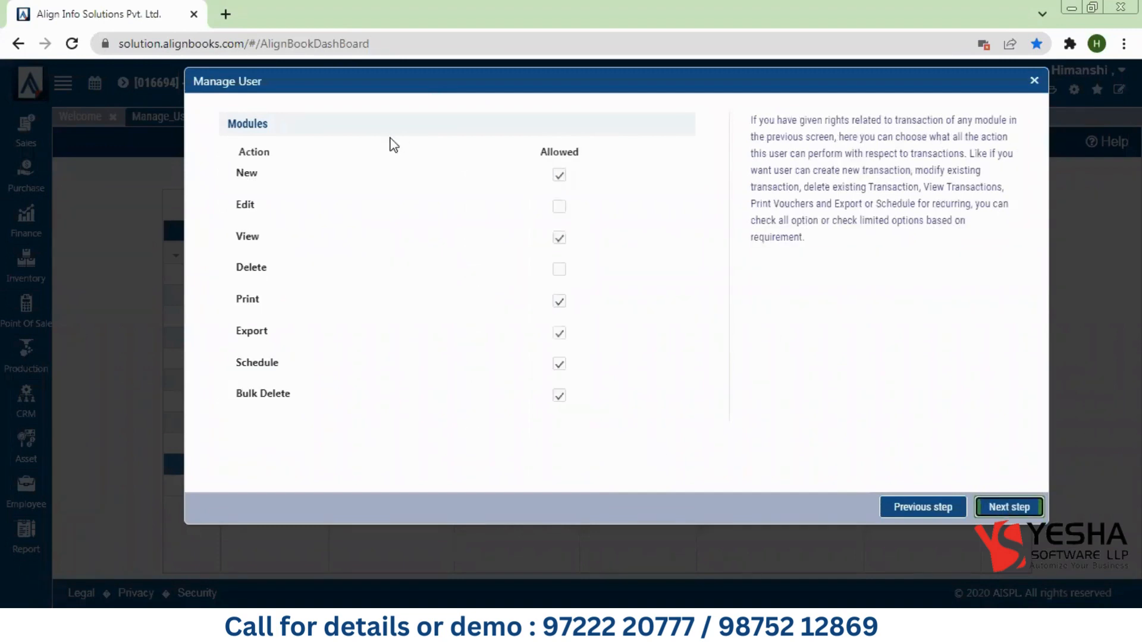
Step: In Transaction Action, allow View and disallow Bulk Delete, then continue to Reports Action
{"action": "left_click_drag", "start_coordinate": [232, 124], "coordinate": [333, 123]}
{"action": "left_click", "coordinate": [340, 175]}
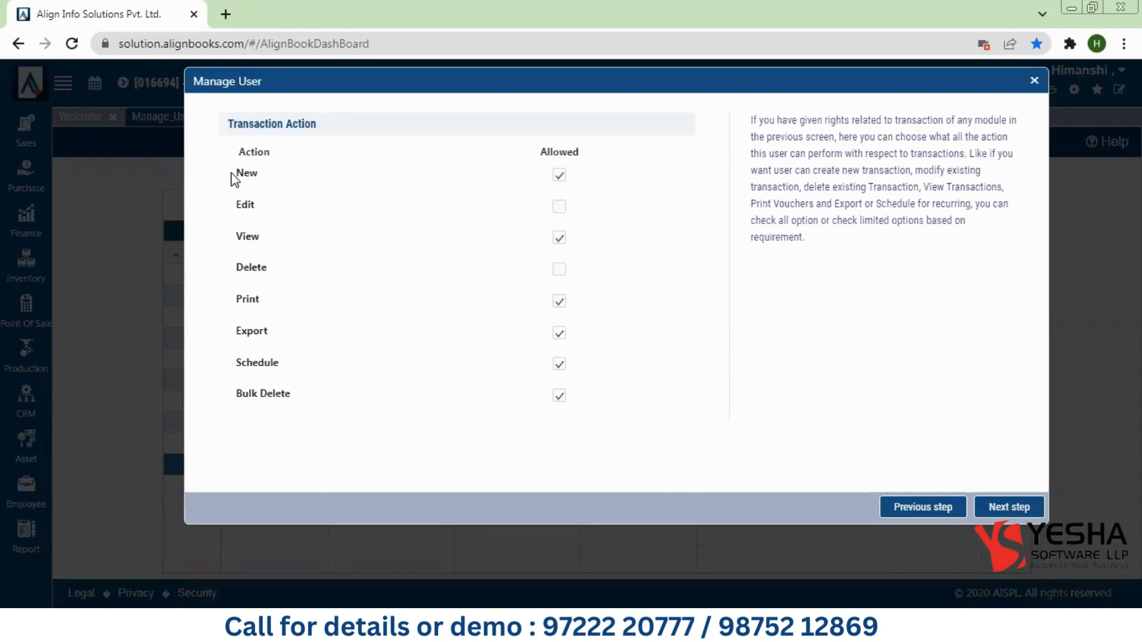
{"action": "left_click_drag", "start_coordinate": [232, 173], "coordinate": [263, 171]}
{"action": "left_click", "coordinate": [243, 209]}
{"action": "left_click_drag", "start_coordinate": [226, 241], "coordinate": [263, 239]}
{"action": "left_click", "coordinate": [558, 238]}
{"action": "left_click_drag", "start_coordinate": [236, 274], "coordinate": [274, 277]}
{"action": "left_click_drag", "start_coordinate": [233, 299], "coordinate": [266, 299]}
{"action": "left_click_drag", "start_coordinate": [231, 366], "coordinate": [277, 367]}
{"action": "left_click", "coordinate": [559, 397]}
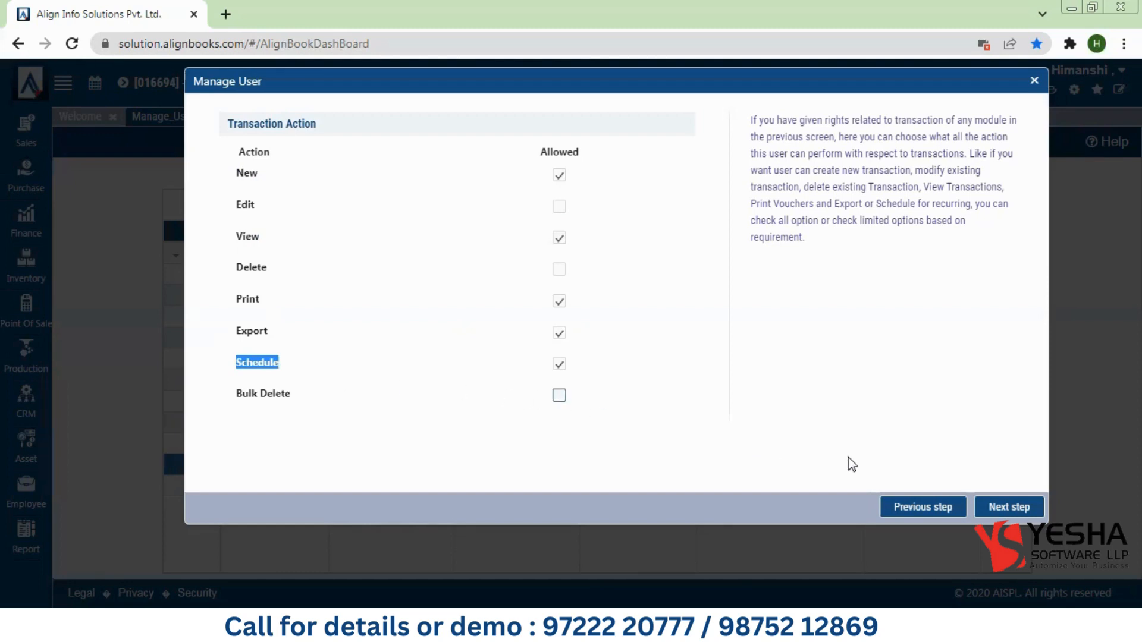
{"action": "left_click", "coordinate": [989, 507]}
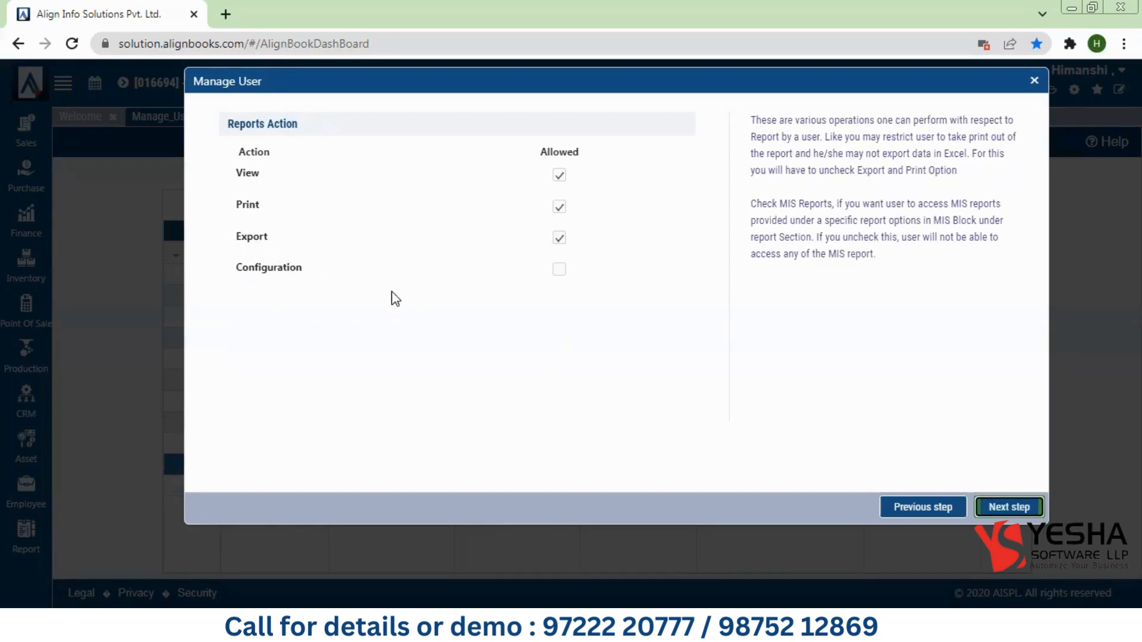
Step: On the Configuration step, toggle Is Admin on and back off, leaving it unchecked
{"action": "left_click", "coordinate": [1009, 508]}
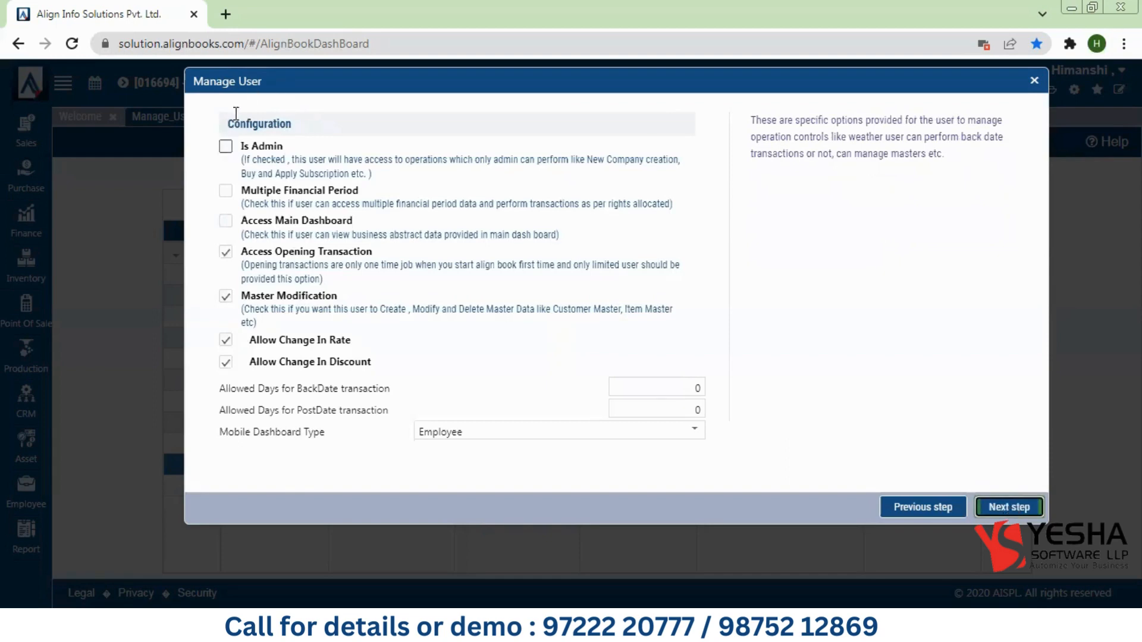
{"action": "left_click_drag", "start_coordinate": [221, 126], "coordinate": [285, 152]}
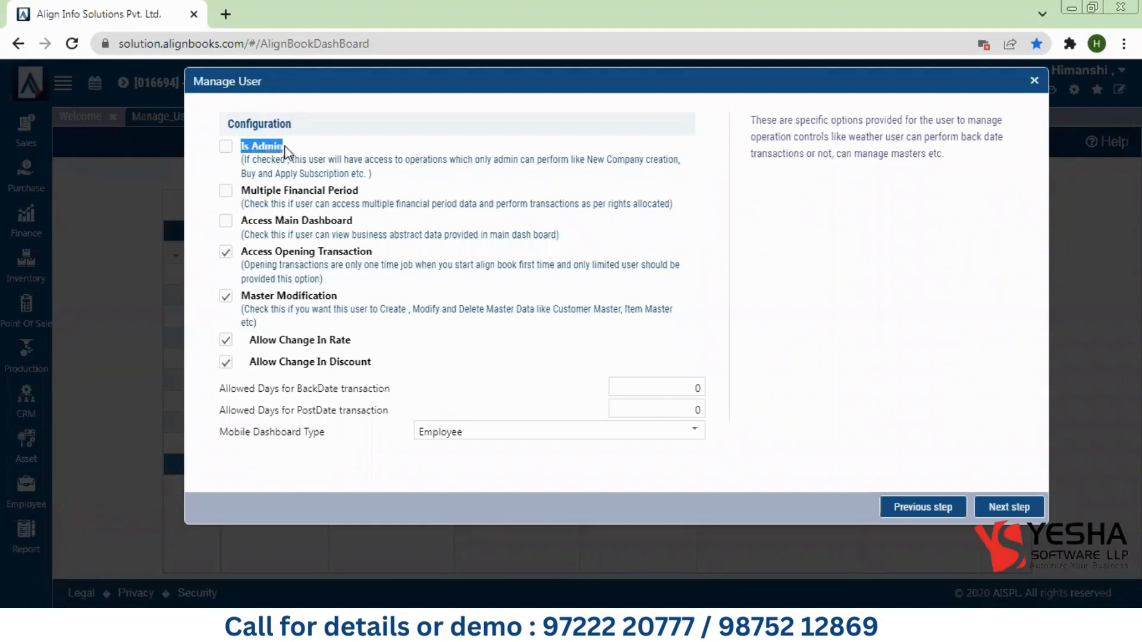
{"action": "left_click", "coordinate": [226, 147]}
{"action": "left_click", "coordinate": [226, 147]}
{"action": "left_click", "coordinate": [370, 194]}
Step: Review the Multiple Financial Period, dashboard, opening transaction, master modification and rate/discount options
{"action": "left_click_drag", "start_coordinate": [369, 195], "coordinate": [242, 198]}
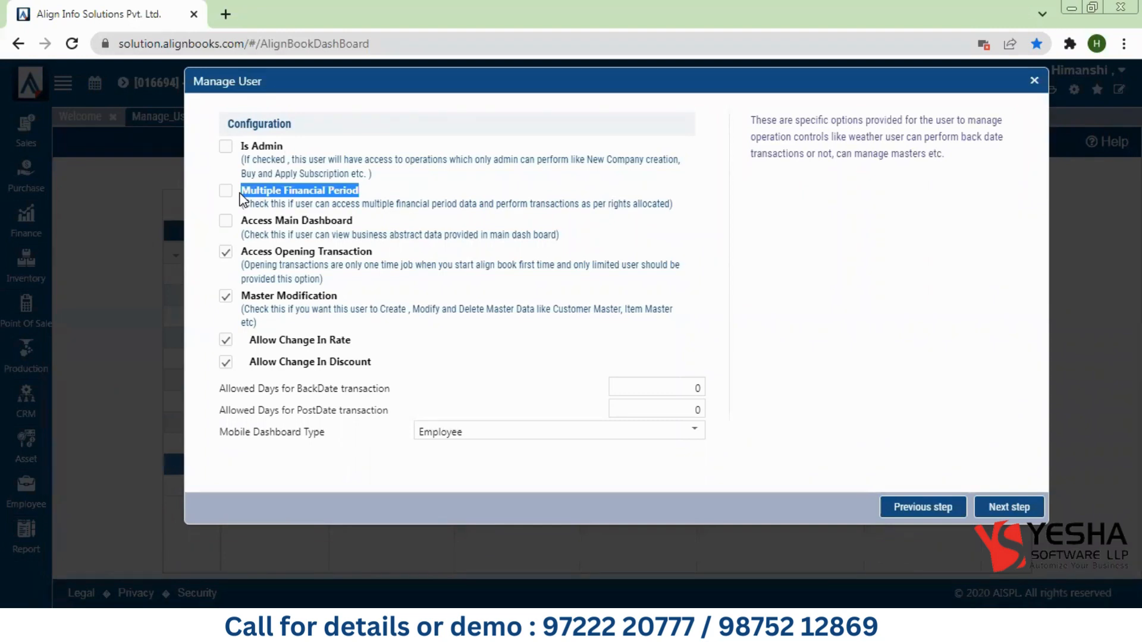
{"action": "left_click_drag", "start_coordinate": [241, 221], "coordinate": [369, 229]}
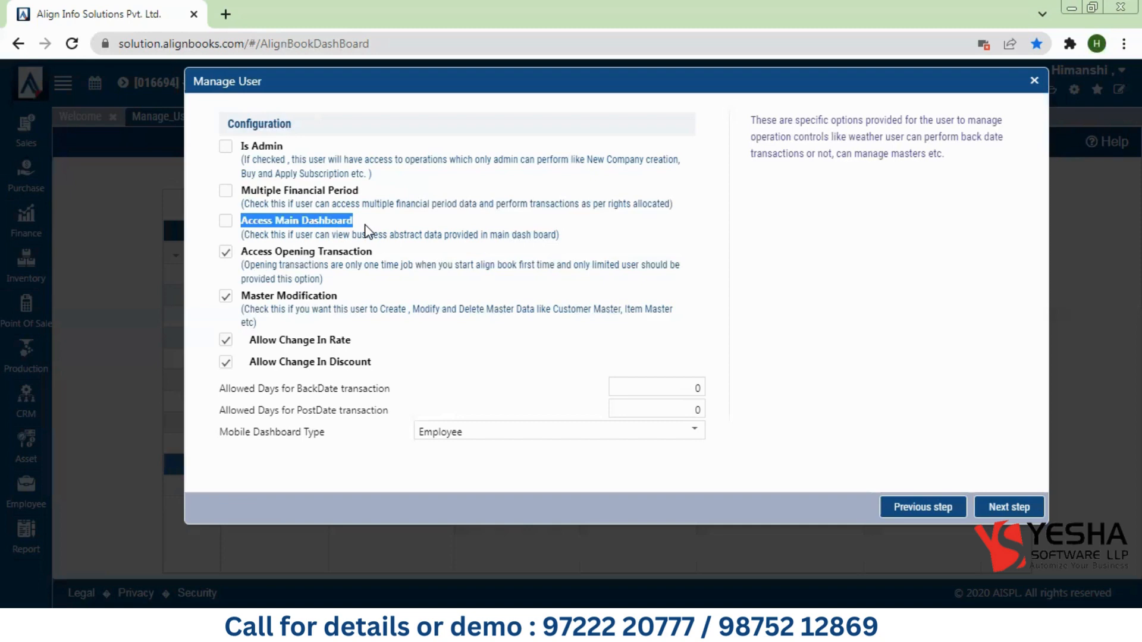
{"action": "left_click_drag", "start_coordinate": [240, 252], "coordinate": [403, 254]}
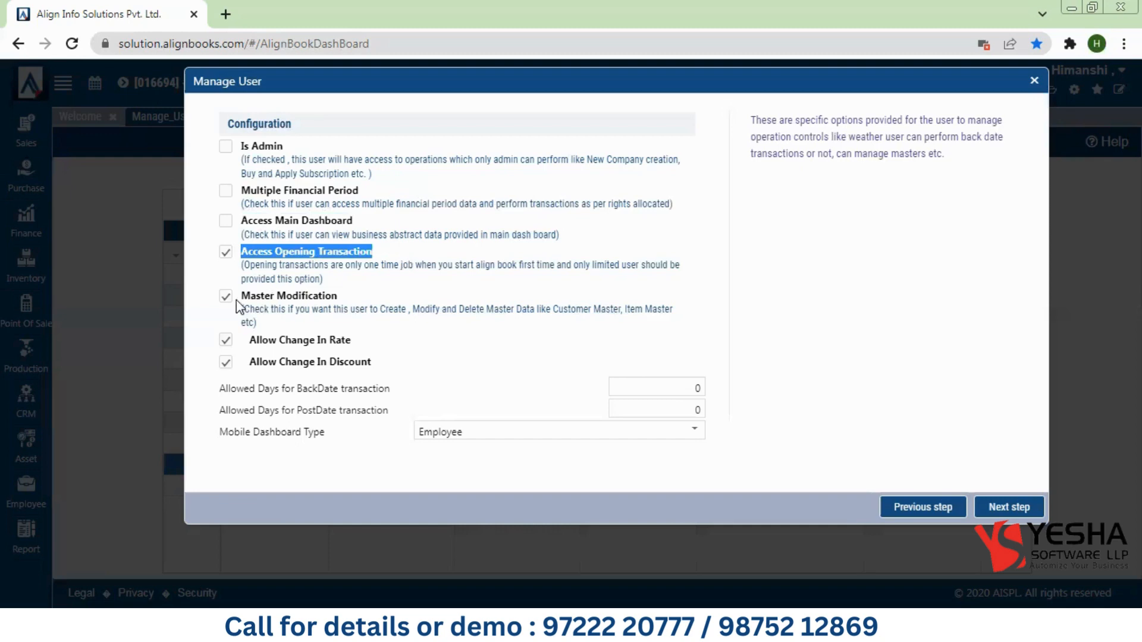
{"action": "left_click_drag", "start_coordinate": [240, 298], "coordinate": [339, 306]}
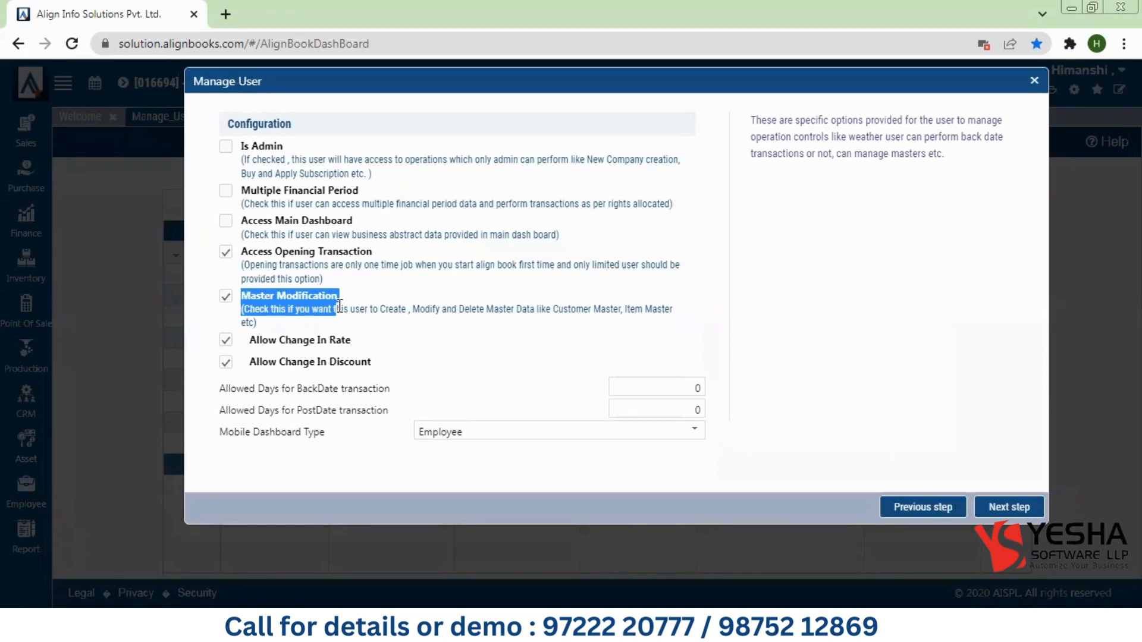
{"action": "left_click", "coordinate": [245, 342]}
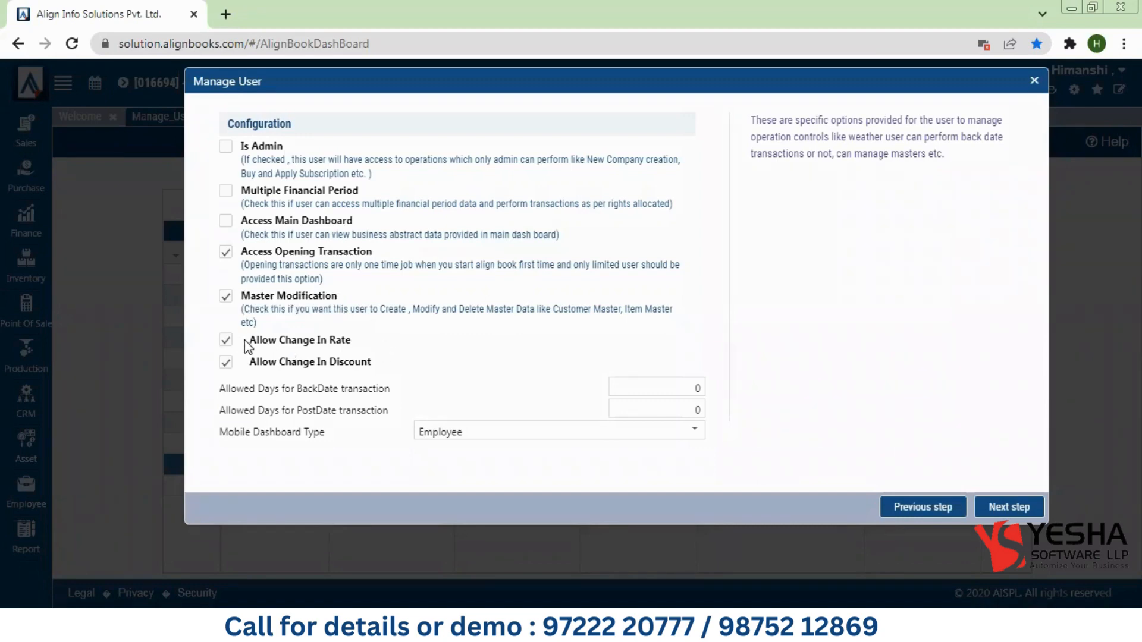
{"action": "left_click_drag", "start_coordinate": [244, 340], "coordinate": [376, 360]}
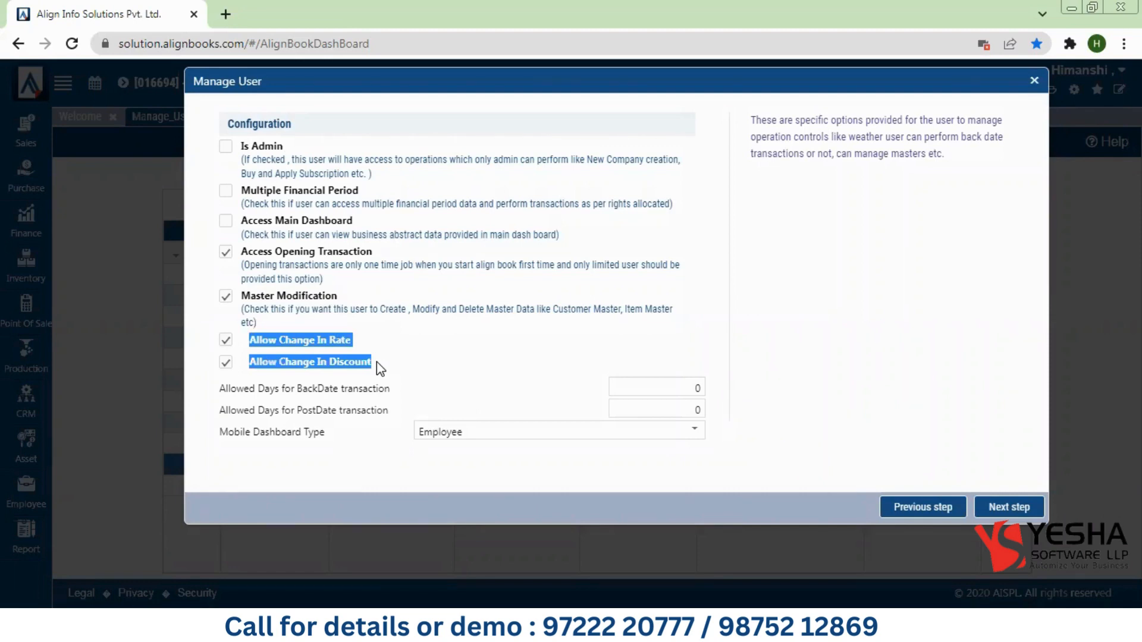
{"action": "left_click_drag", "start_coordinate": [215, 389], "coordinate": [292, 391]}
{"action": "left_click", "coordinate": [292, 392]}
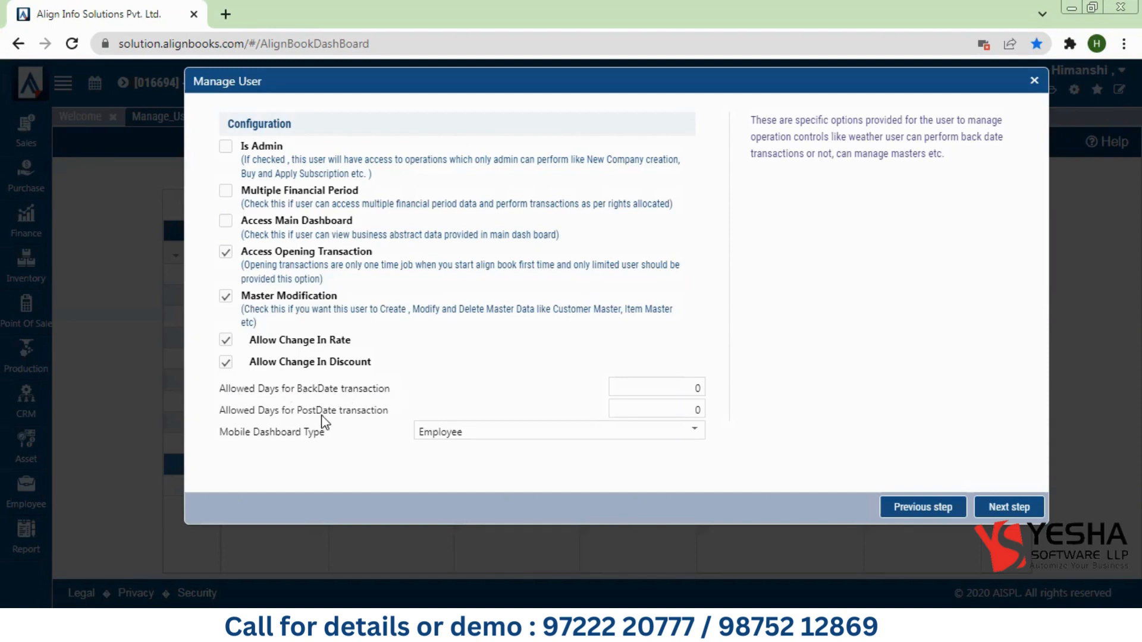
{"action": "left_click", "coordinate": [680, 388]}
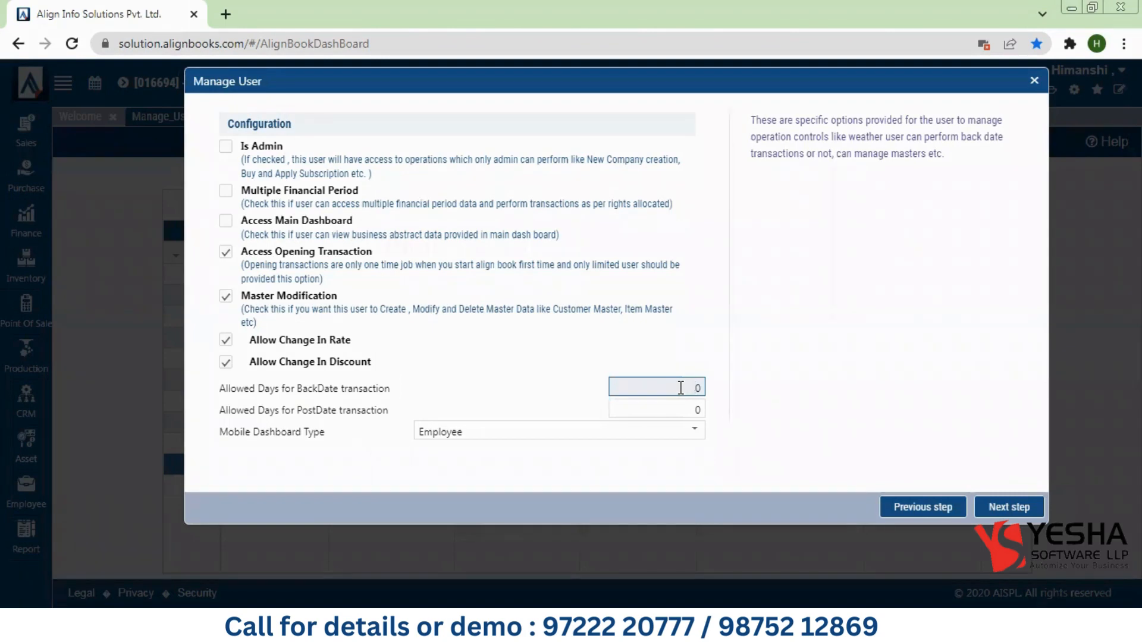
Step: Allow 30 backdate days, keep Employee as mobile dashboard type, and advance to saving
{"action": "type", "text": "3"}
{"action": "left_click", "coordinate": [828, 408]}
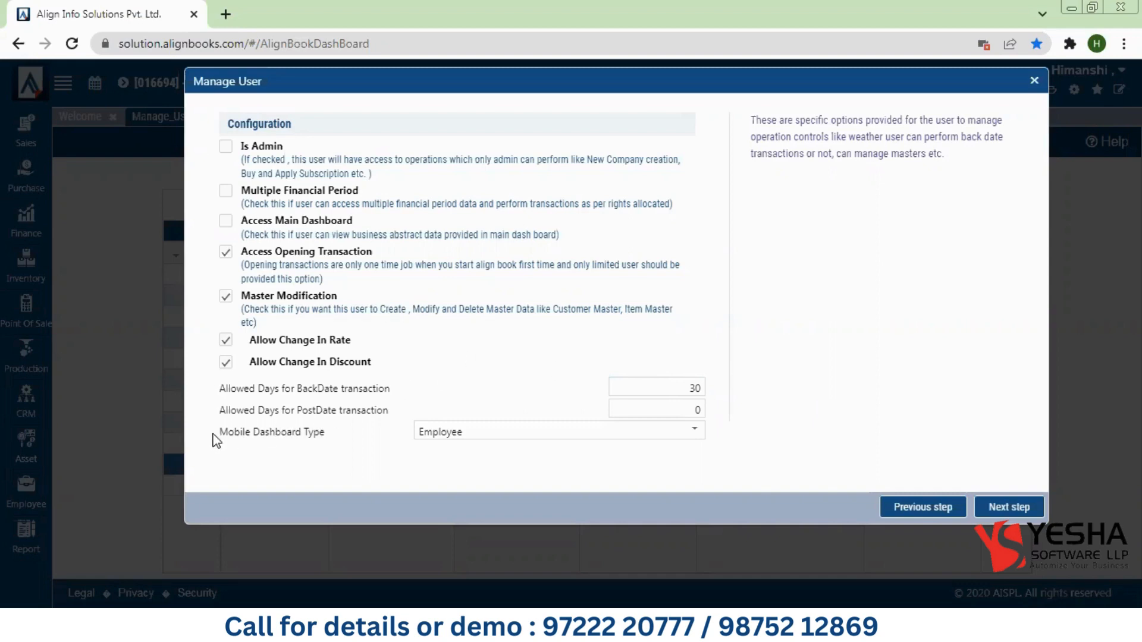
{"action": "left_click_drag", "start_coordinate": [214, 439], "coordinate": [323, 437]}
{"action": "left_click", "coordinate": [323, 437]}
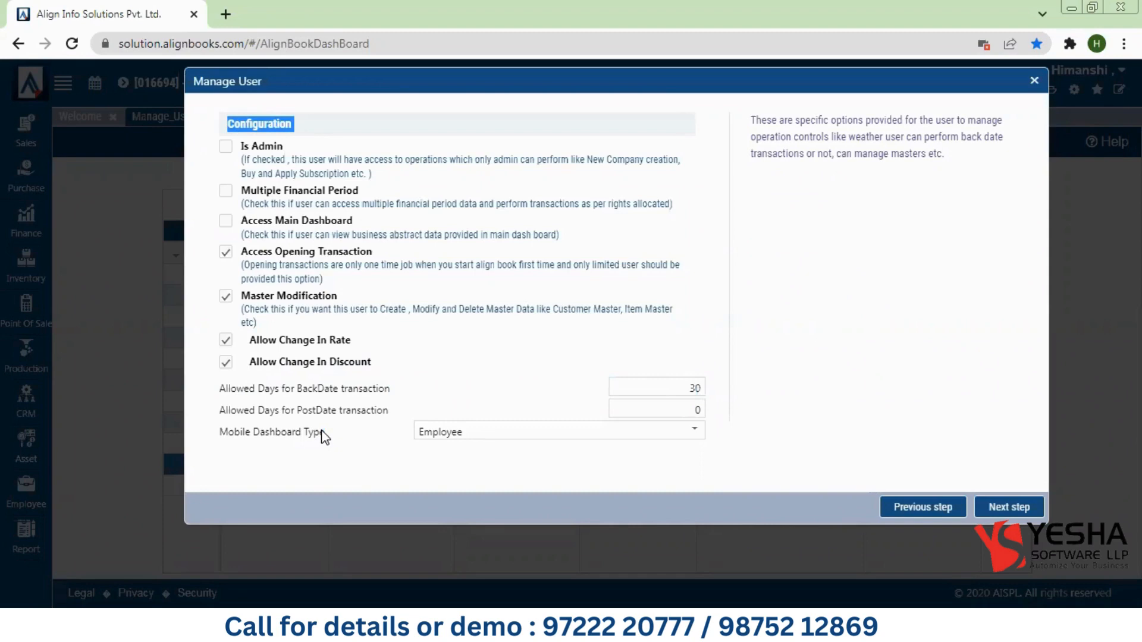
{"action": "left_click", "coordinate": [479, 440]}
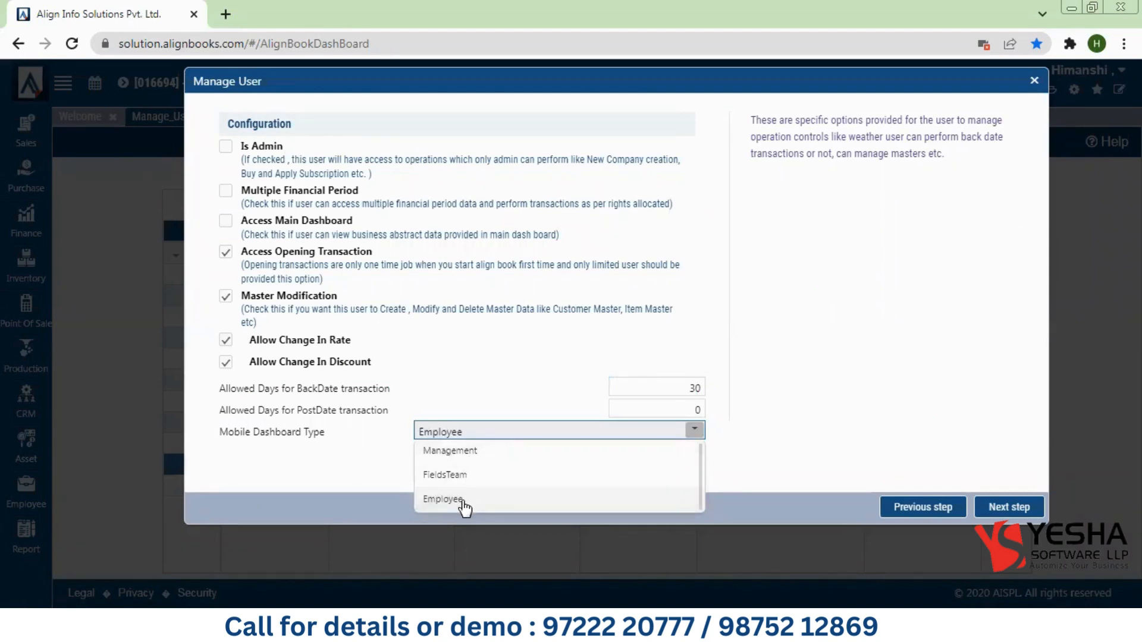
{"action": "left_click", "coordinate": [865, 413]}
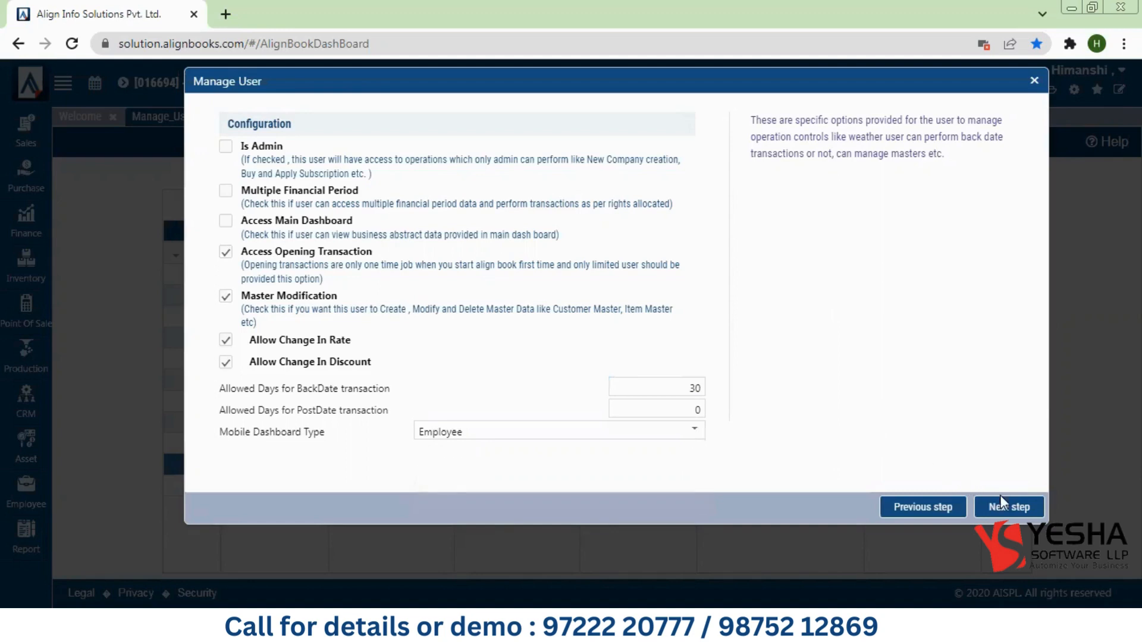
{"action": "left_click", "coordinate": [1009, 509]}
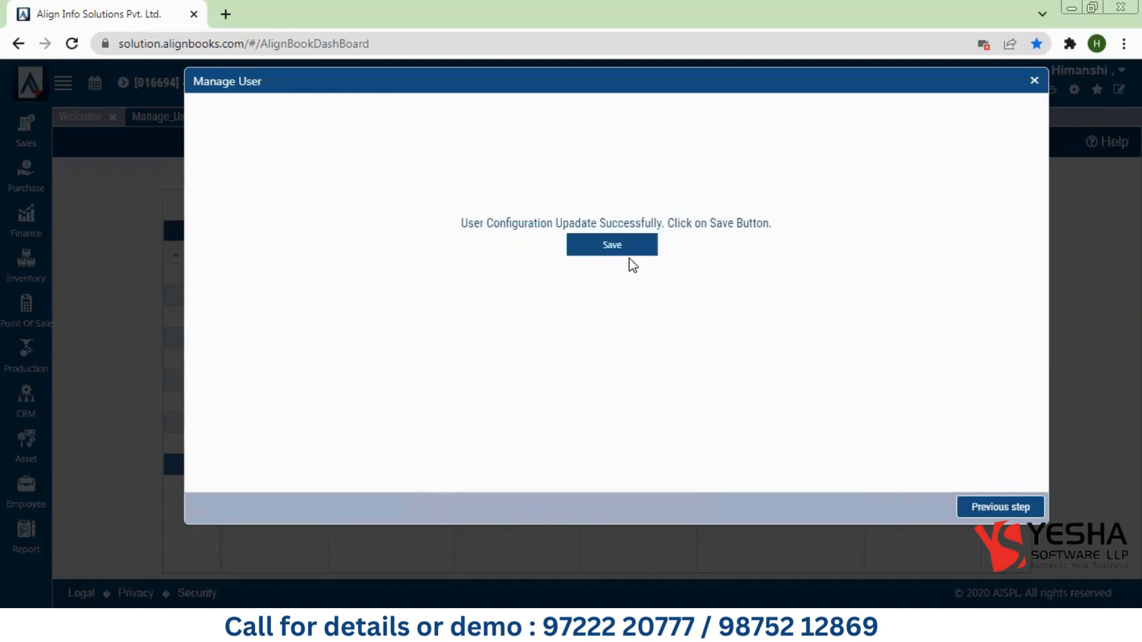
Step: Save the user's settings and load the AlignBooks login page in a new tab
{"action": "left_click", "coordinate": [622, 245]}
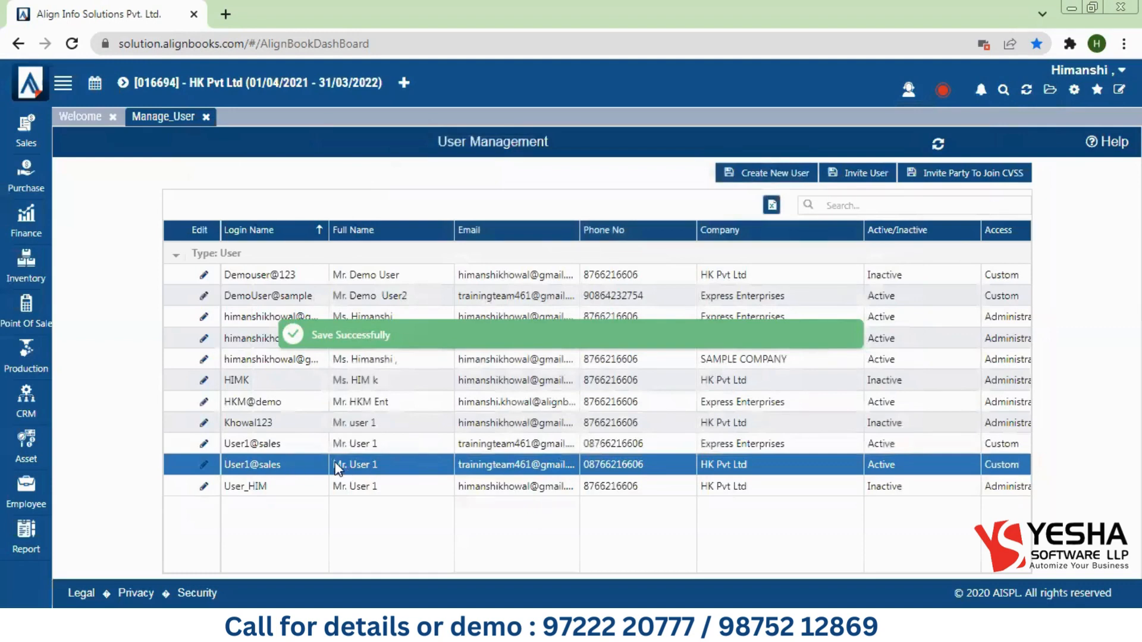
{"action": "left_click", "coordinate": [226, 14]}
{"action": "left_click", "coordinate": [260, 71]}
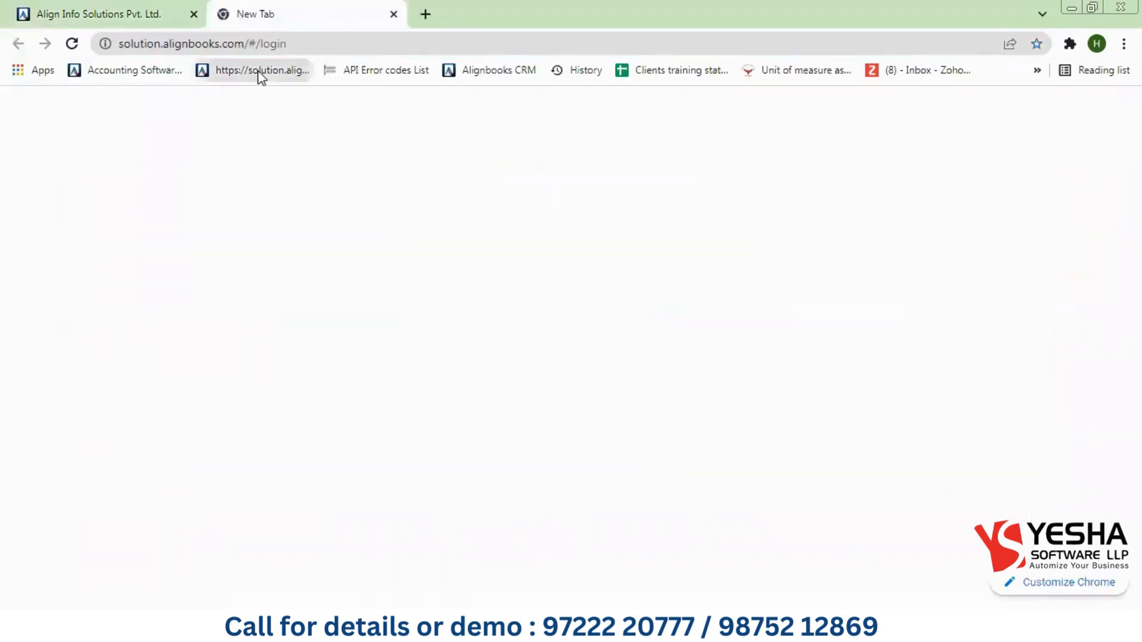
Step: Replace the login ID on the login page with the restricted user's ID from the user list
{"action": "left_click", "coordinate": [141, 9]}
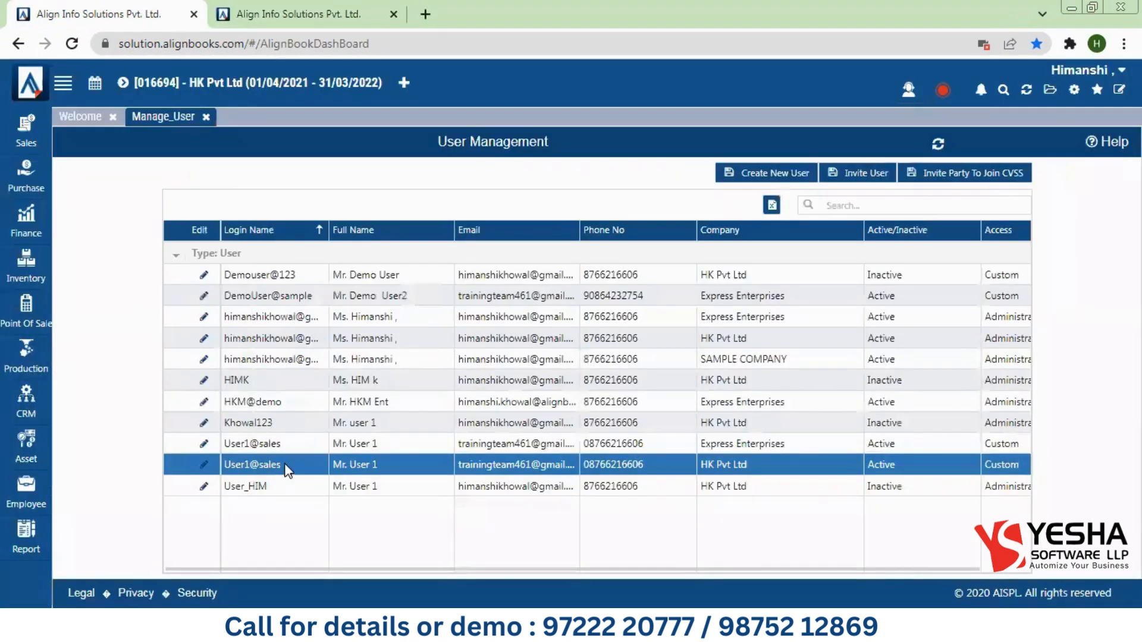
{"action": "left_click_drag", "start_coordinate": [285, 469], "coordinate": [218, 452]}
{"action": "left_click", "coordinate": [225, 466]}
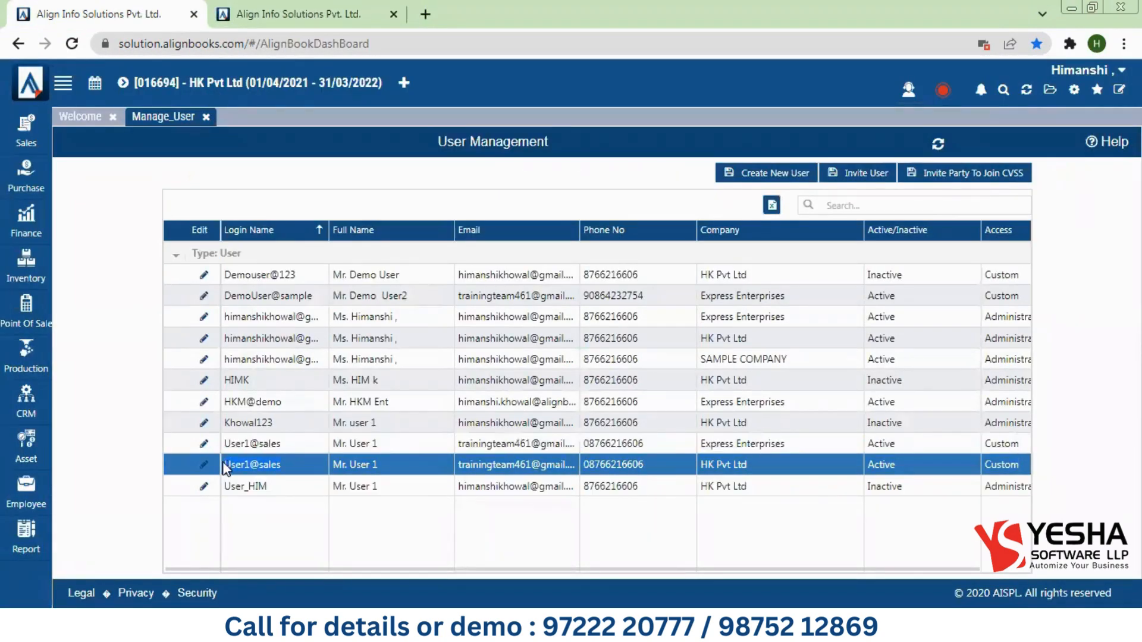
{"action": "left_click", "coordinate": [309, 8]}
{"action": "left_click_drag", "start_coordinate": [235, 222], "coordinate": [76, 221]}
{"action": "key", "text": "ctrl+v"}
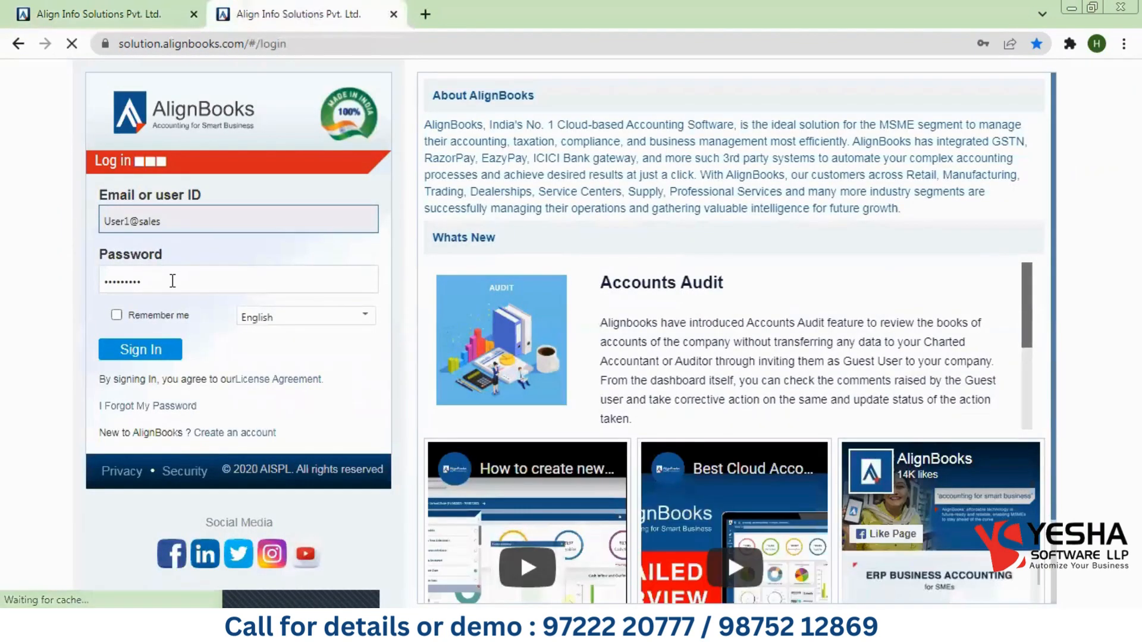
Step: Enter the restricted user's password, correct it, and sign in
{"action": "left_click_drag", "start_coordinate": [172, 280], "coordinate": [51, 286]}
{"action": "type", "text": "1234"}
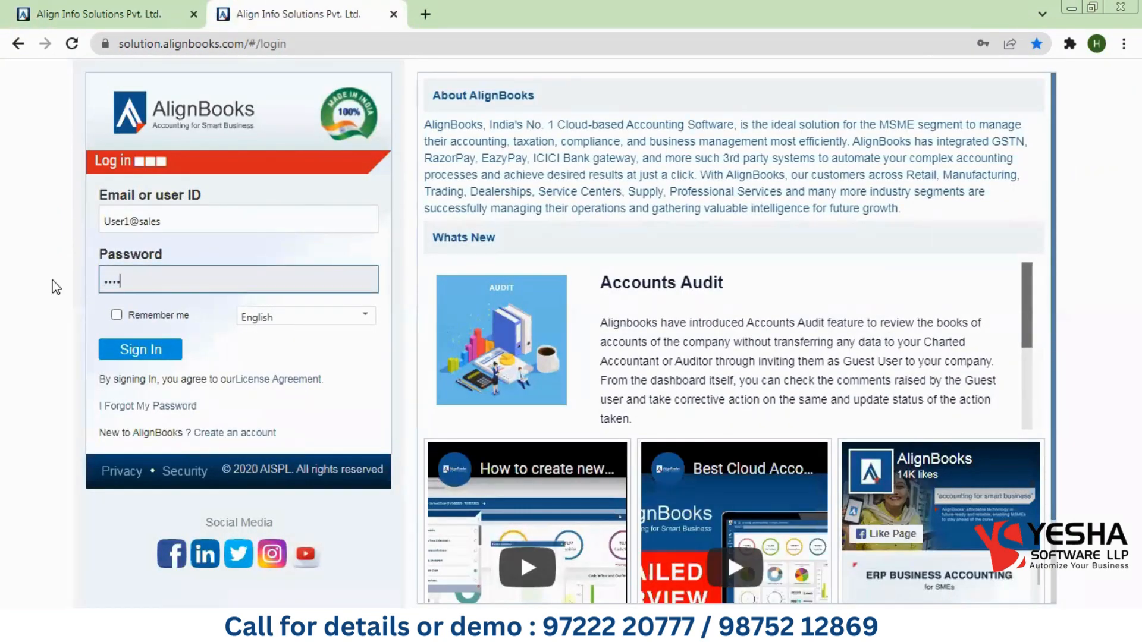
{"action": "type", "text": "56789"}
{"action": "key", "text": "BackSpace"}
{"action": "left_click", "coordinate": [143, 353]}
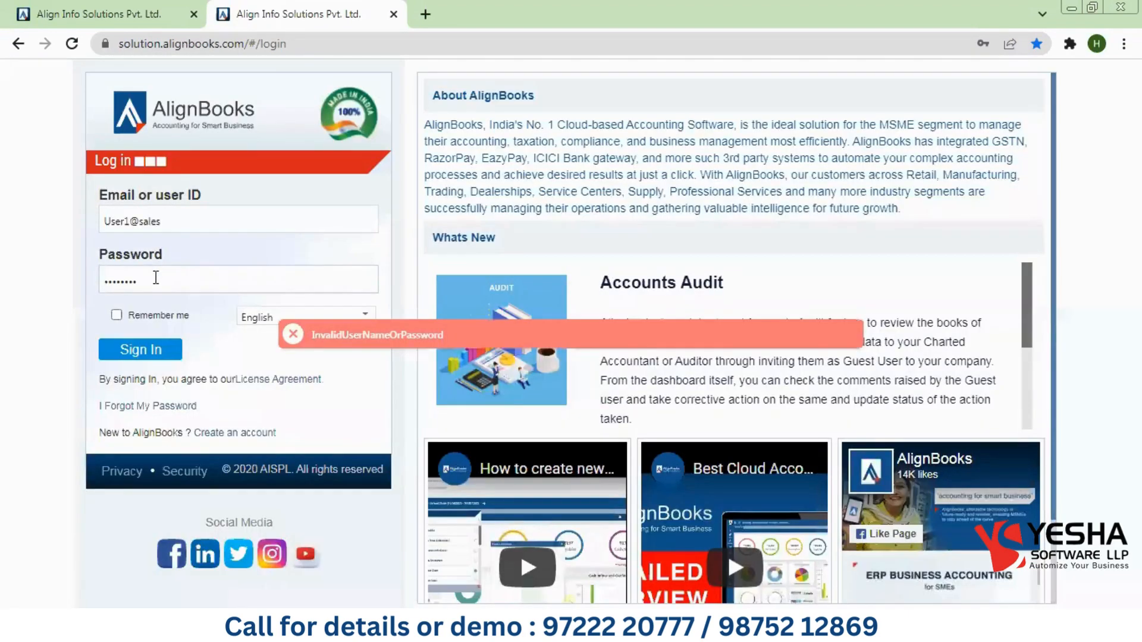
{"action": "left_click", "coordinate": [155, 278]}
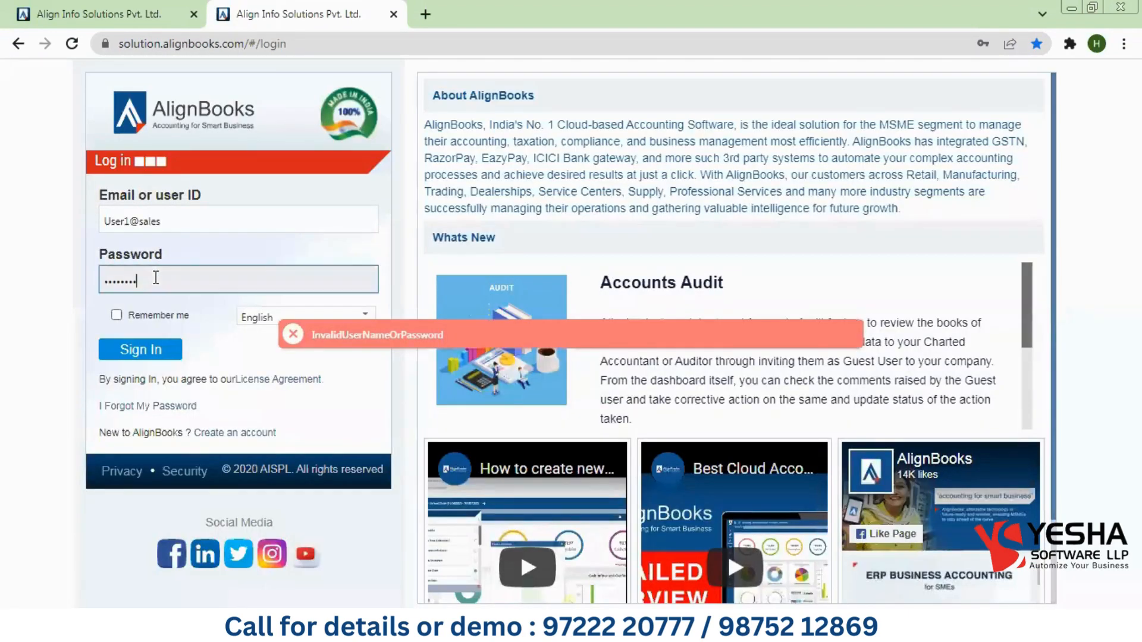
{"action": "type", "text": "123"}
{"action": "left_click", "coordinate": [142, 356]}
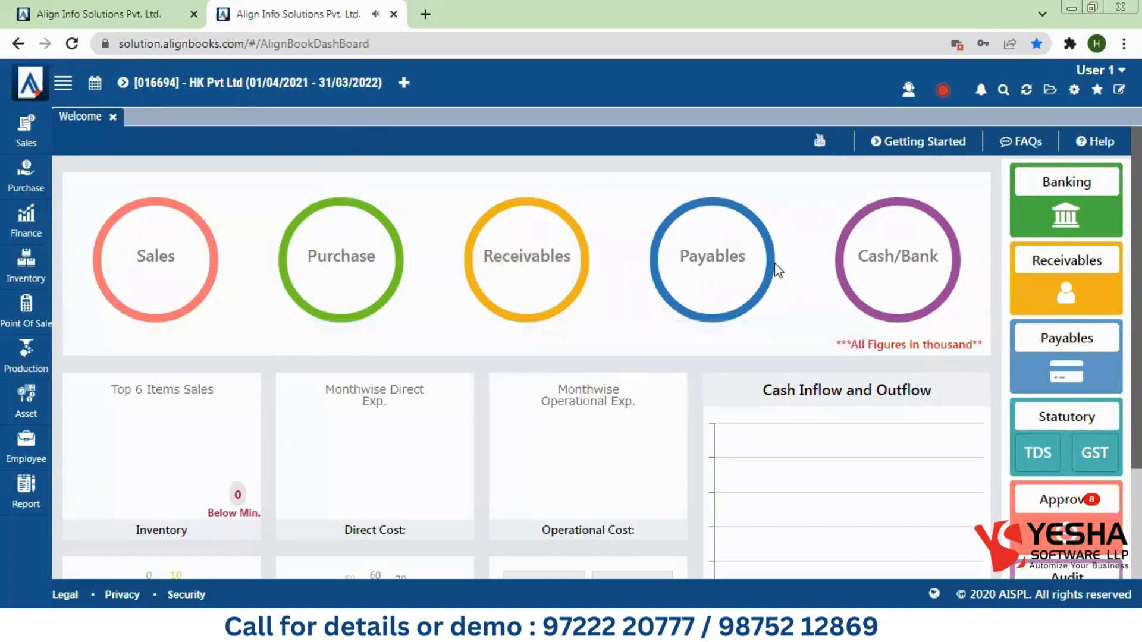
Step: Review the configuration panel and the Sales, Purchase, Finance, Inventory, Point Of Sale and Employee flyouts
{"action": "left_click", "coordinate": [1074, 92]}
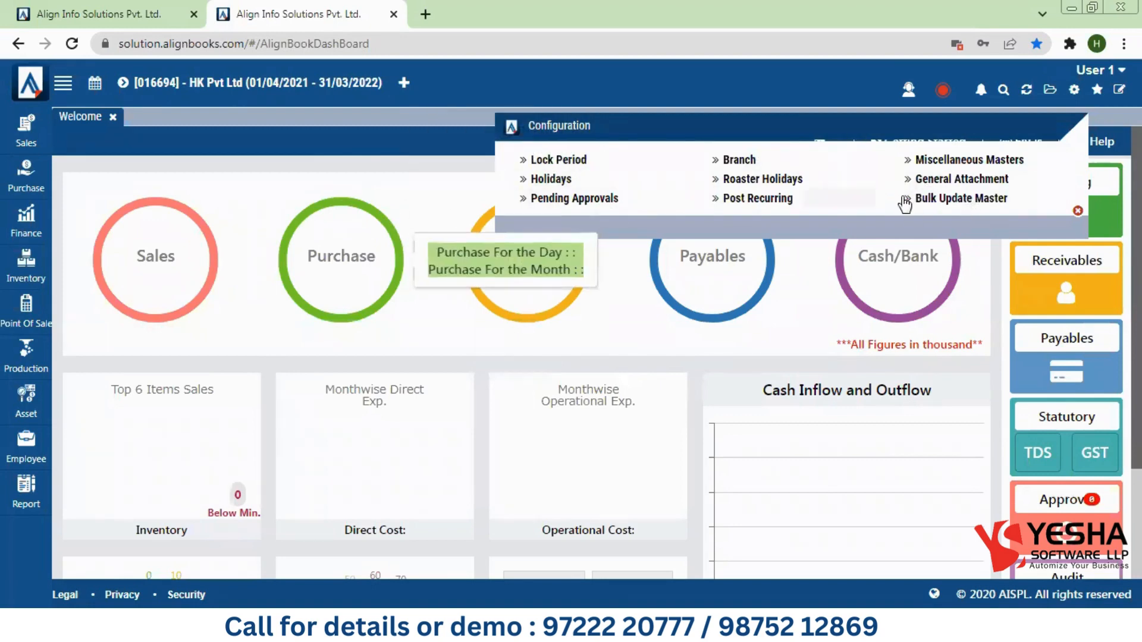
{"action": "left_click", "coordinate": [1078, 212]}
{"action": "left_click", "coordinate": [26, 134]}
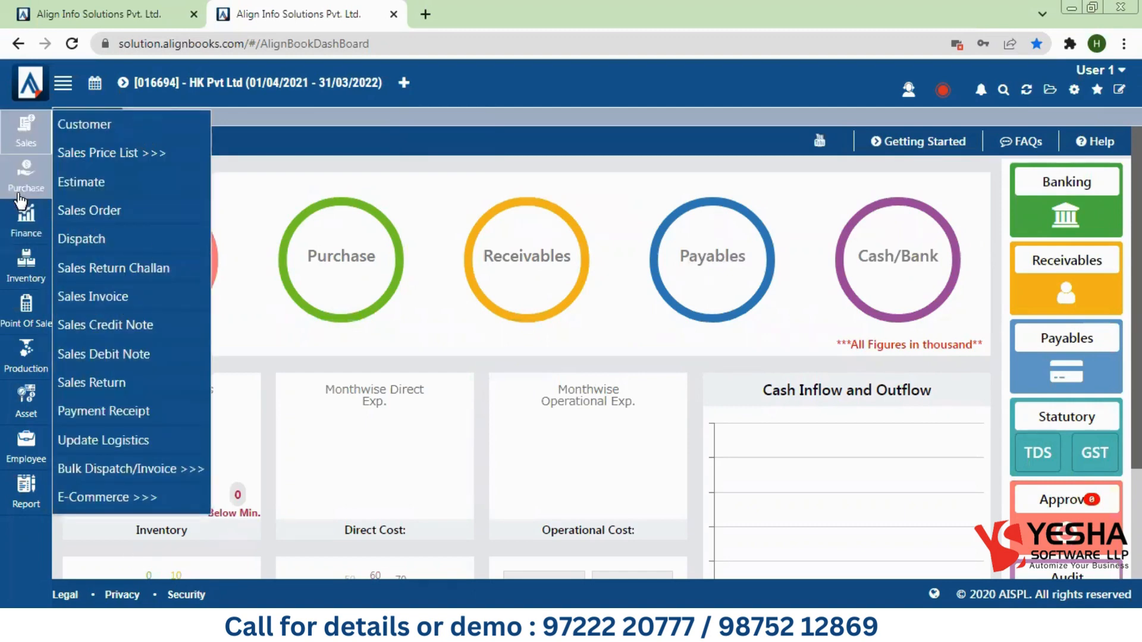
{"action": "left_click", "coordinate": [17, 189]}
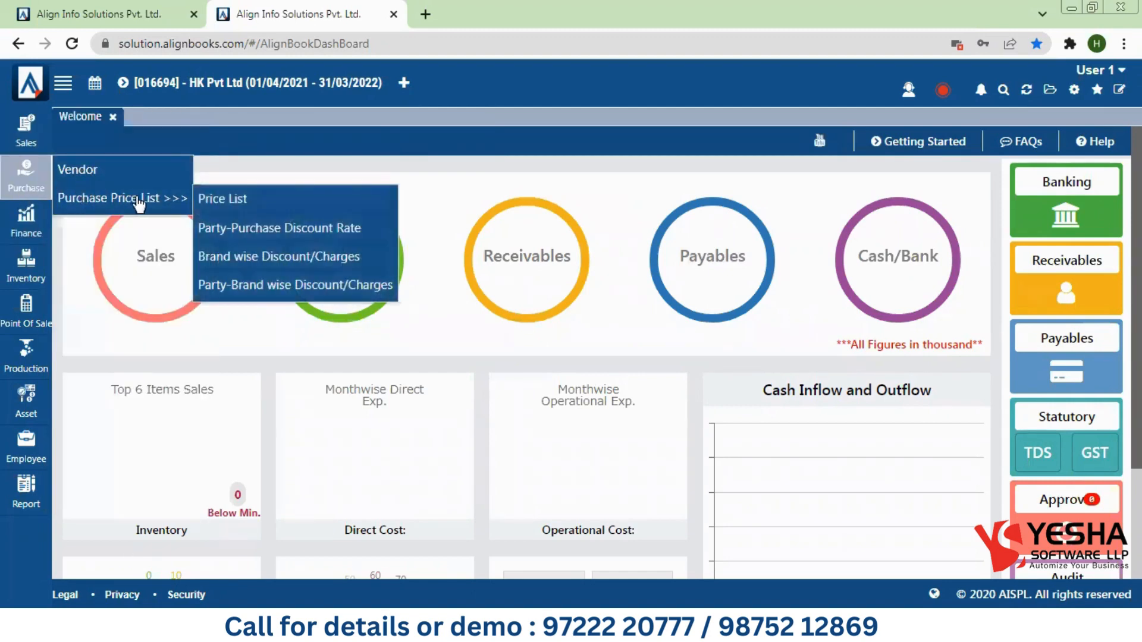
{"action": "left_click", "coordinate": [28, 223]}
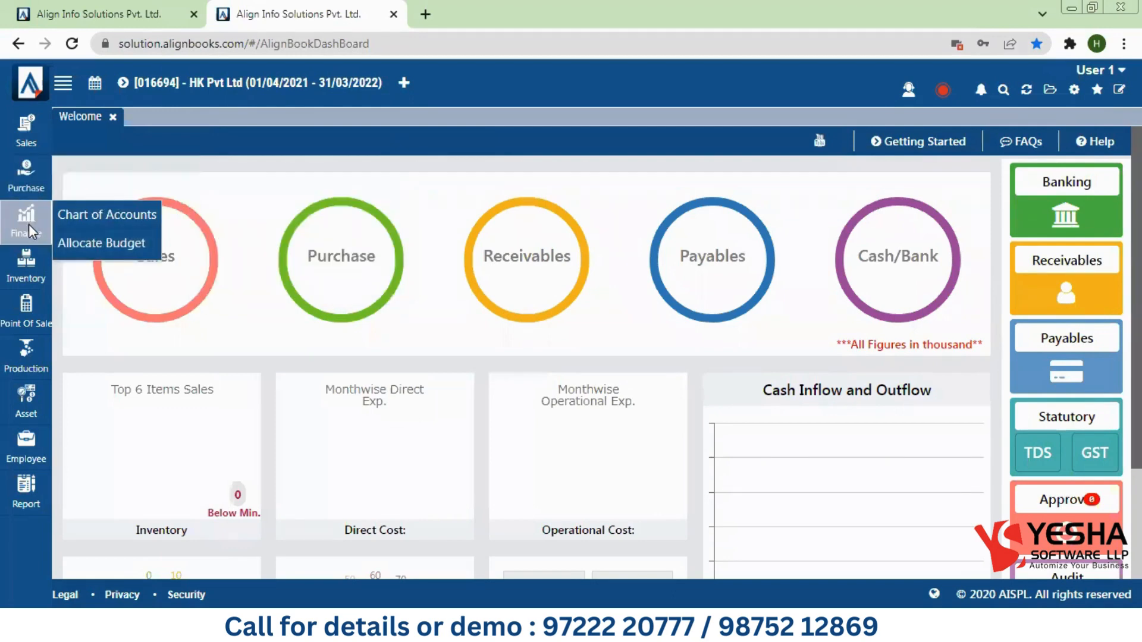
{"action": "left_click", "coordinate": [34, 274]}
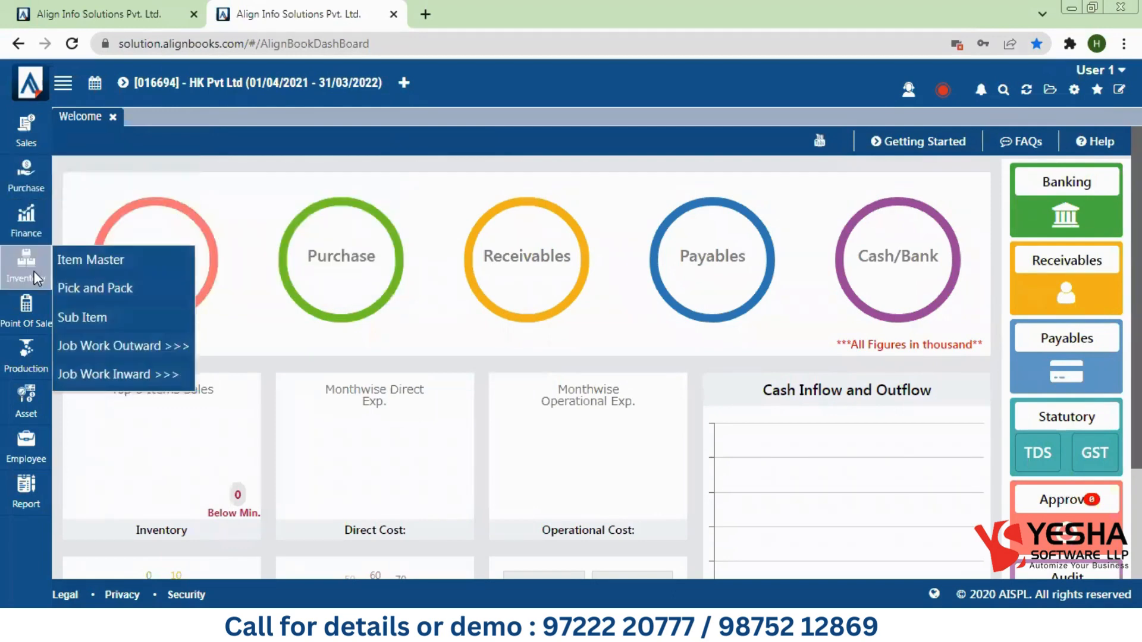
{"action": "left_click", "coordinate": [34, 324]}
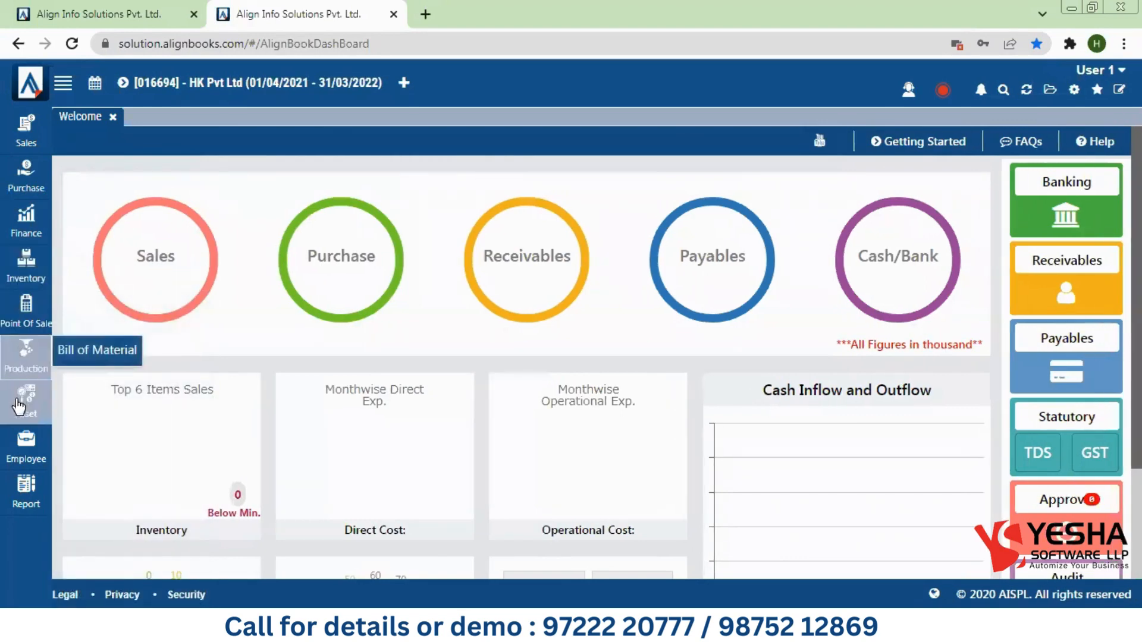
{"action": "left_click", "coordinate": [26, 443]}
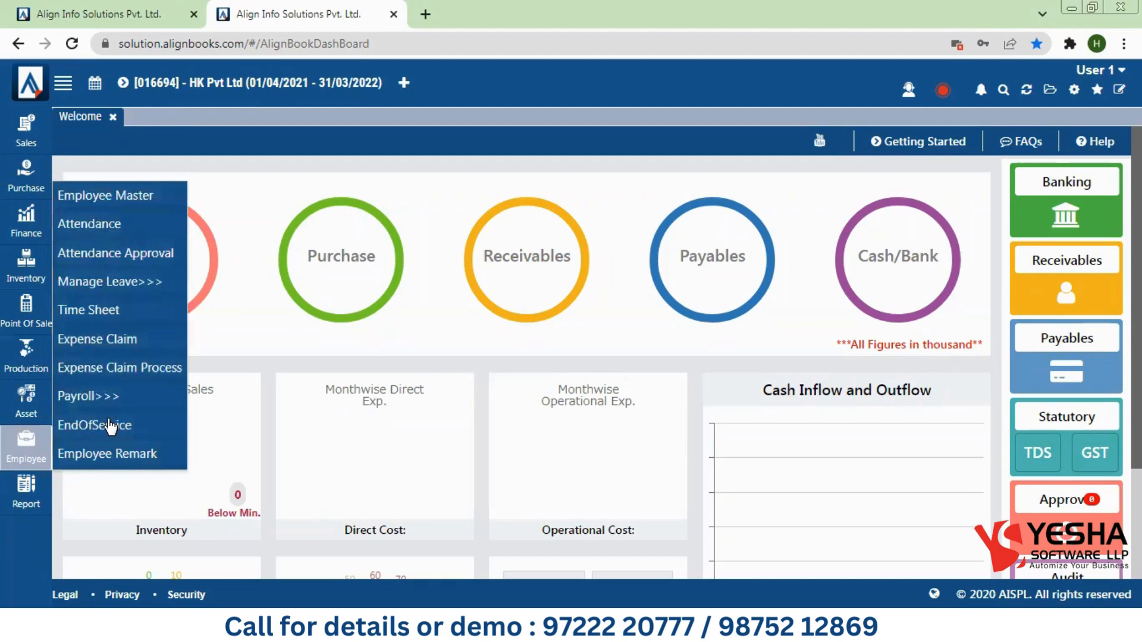
Step: Open and close All Reports, recheck Sales and Employee, then close User Management in the admin tab
{"action": "mouse_move", "coordinate": [24, 494]}
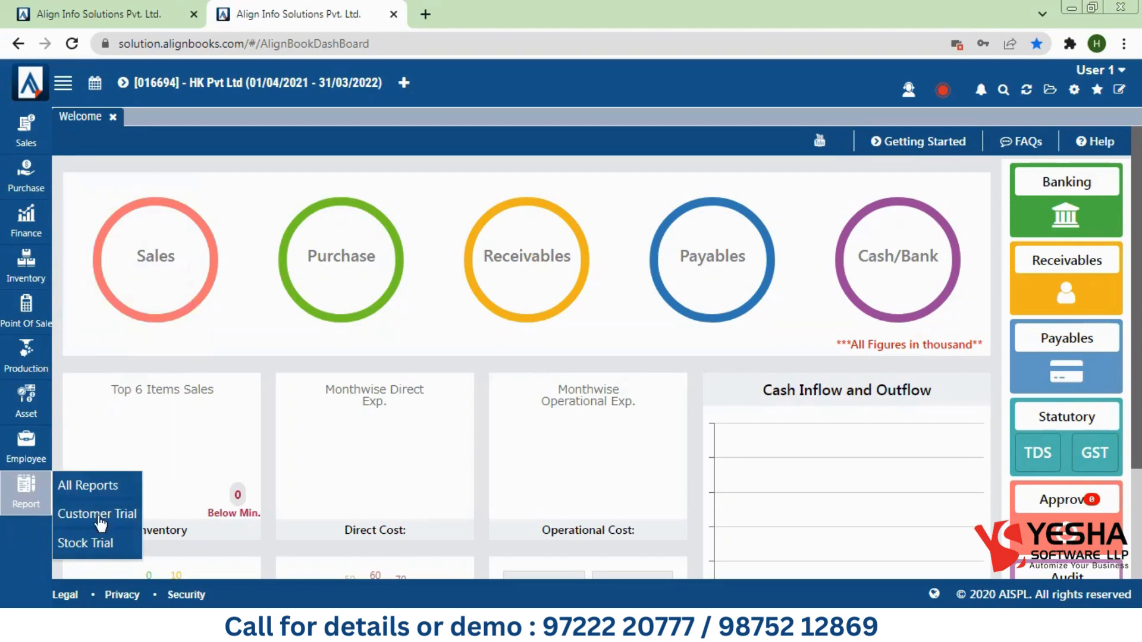
{"action": "left_click", "coordinate": [98, 492]}
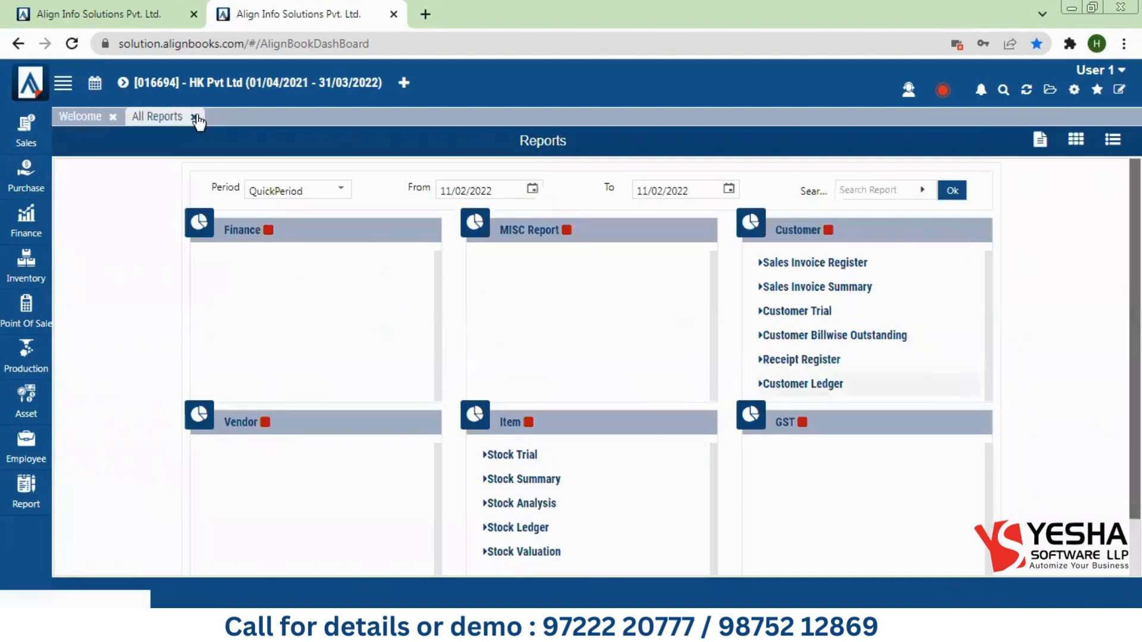
{"action": "left_click", "coordinate": [194, 116]}
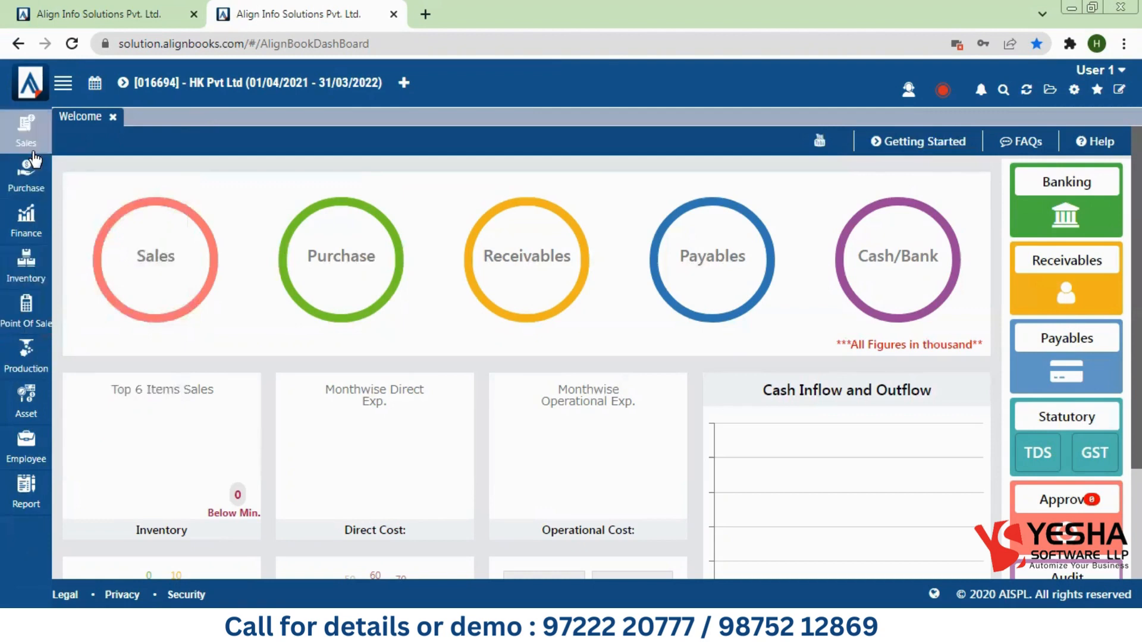
{"action": "left_click", "coordinate": [26, 131]}
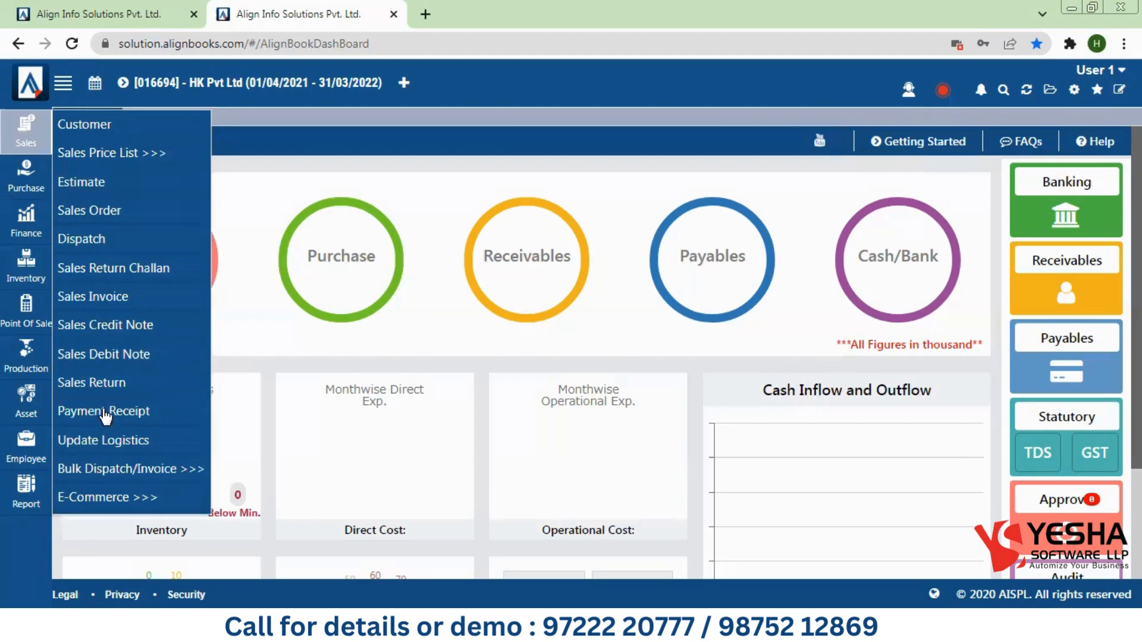
{"action": "left_click", "coordinate": [29, 458]}
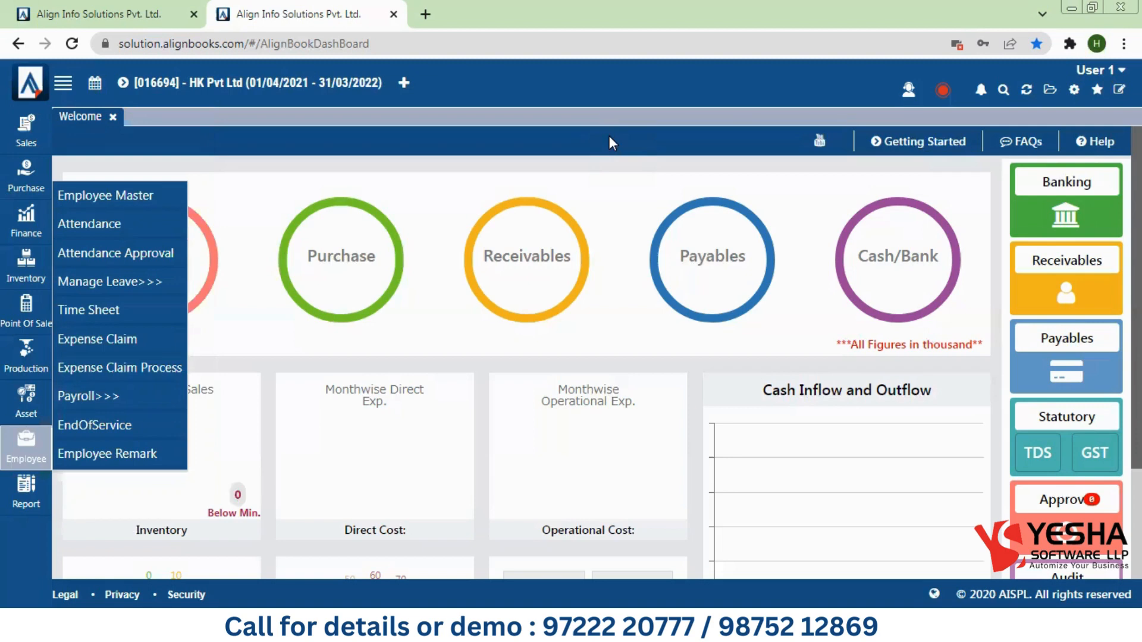
{"action": "left_click", "coordinate": [113, 8]}
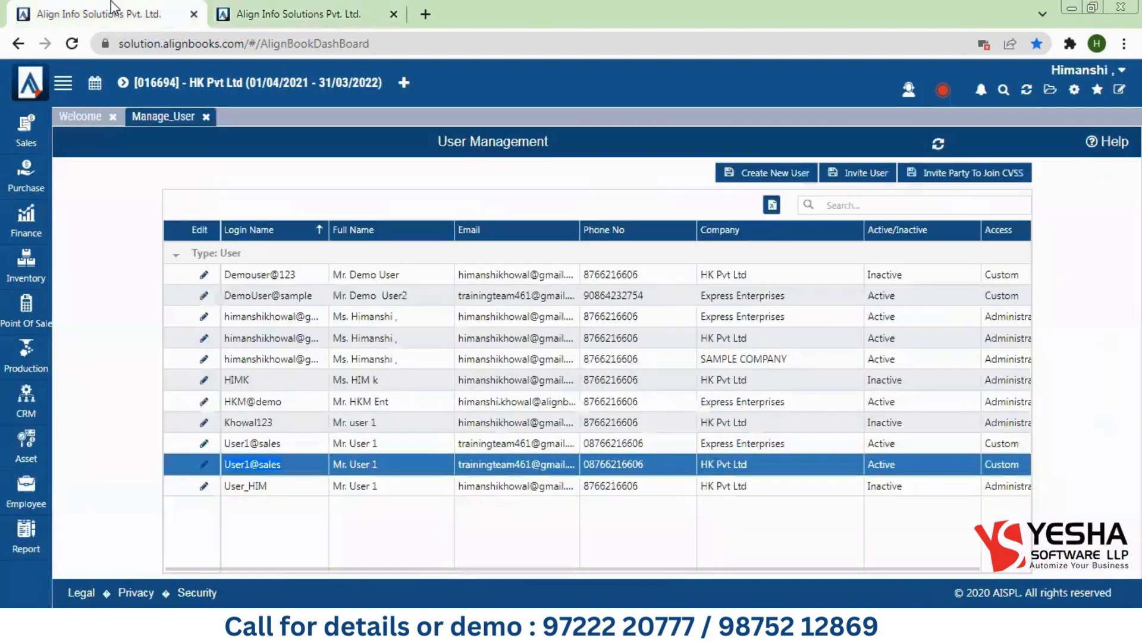
{"action": "left_click", "coordinate": [205, 117]}
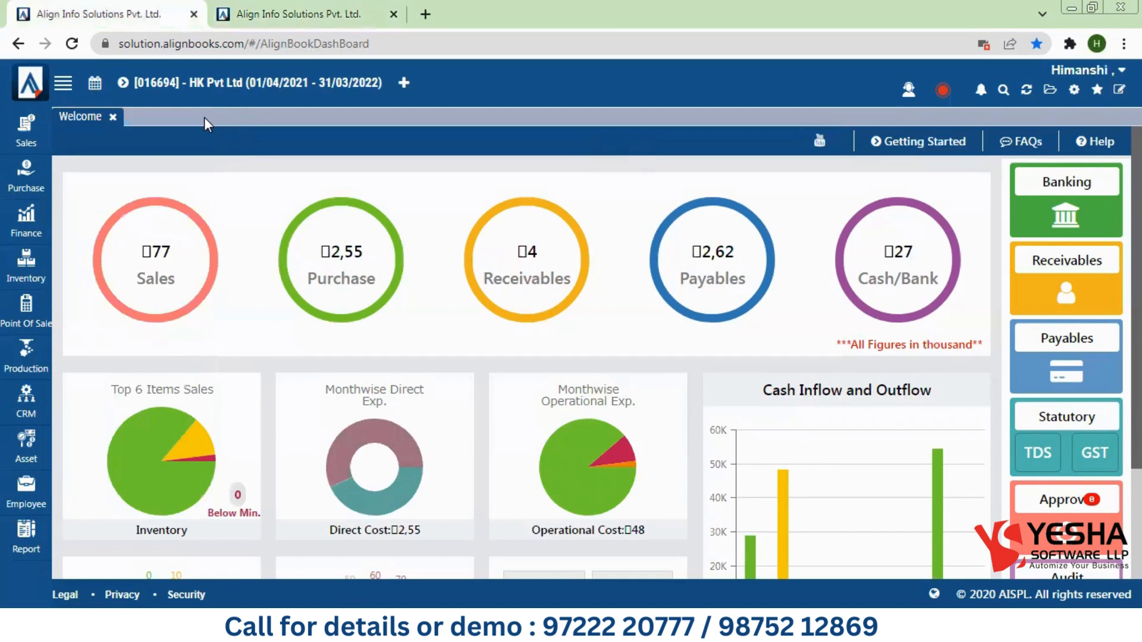
Step: Open user_menu_level_rights from the gear menu and load Mr. User 1's rights
{"action": "left_click", "coordinate": [1074, 90]}
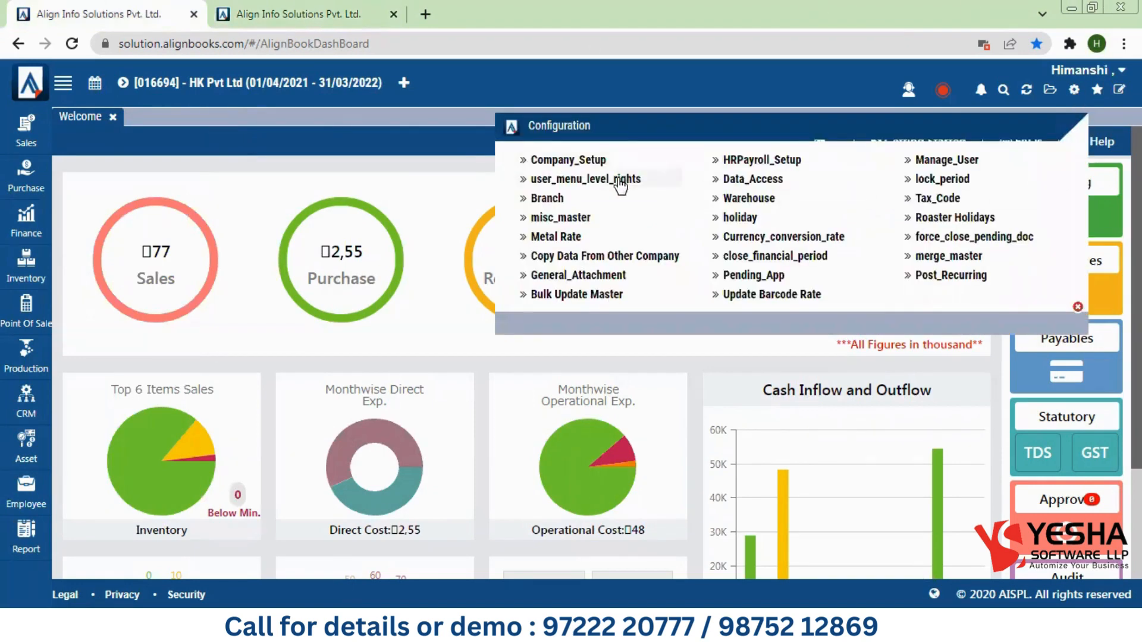
{"action": "left_click", "coordinate": [618, 179]}
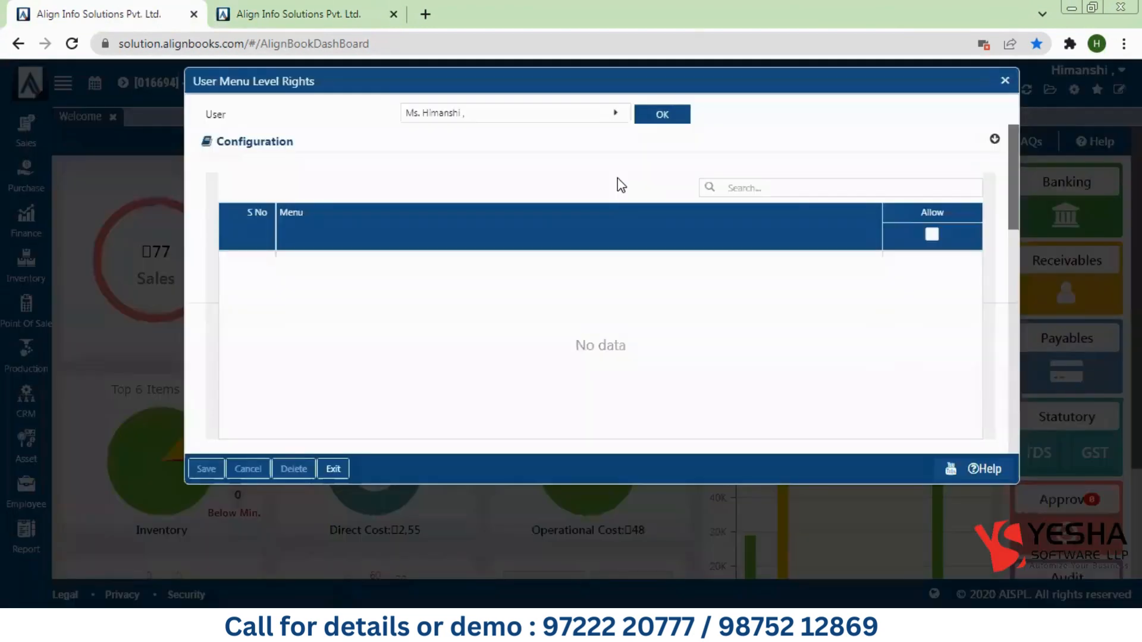
{"action": "left_click", "coordinate": [480, 117]}
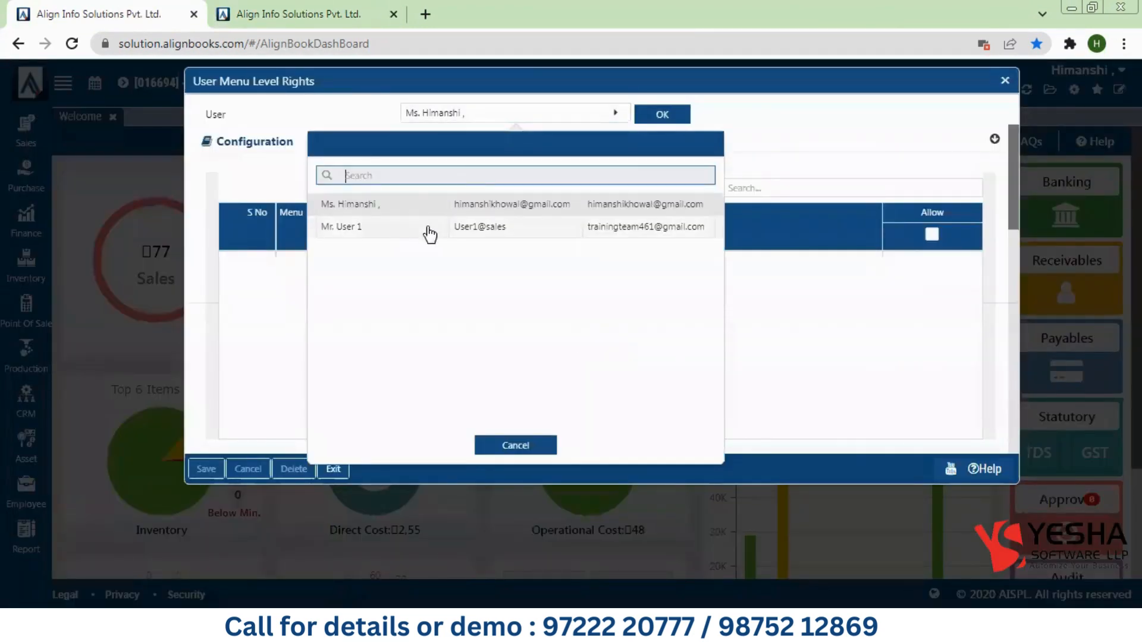
{"action": "left_click", "coordinate": [630, 161]}
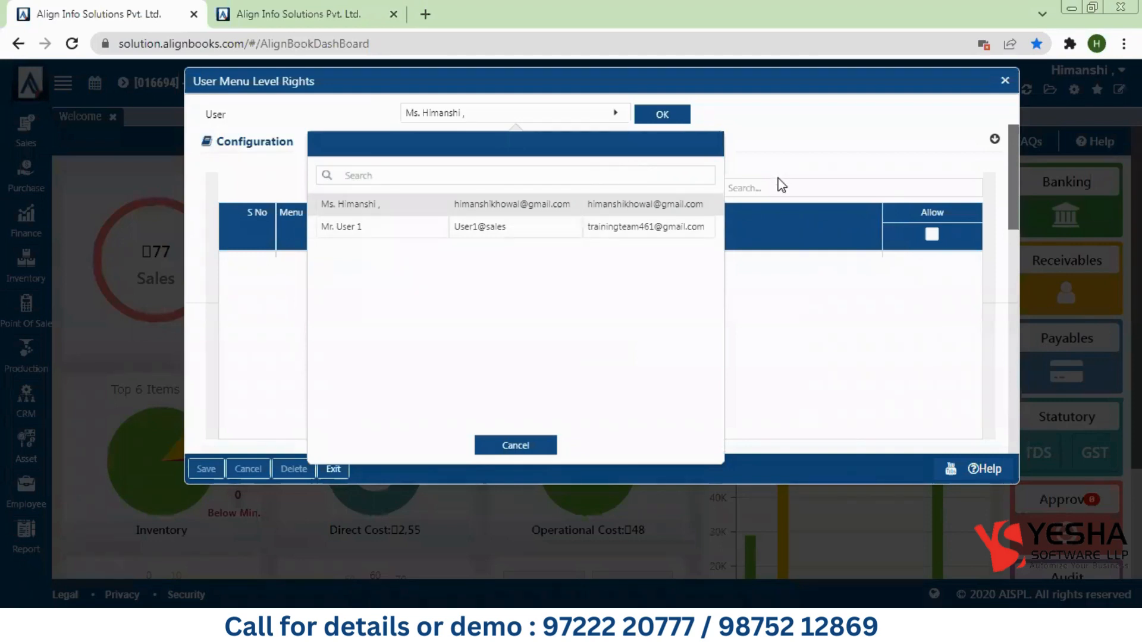
{"action": "left_click", "coordinate": [476, 227]}
{"action": "left_click", "coordinate": [653, 119]}
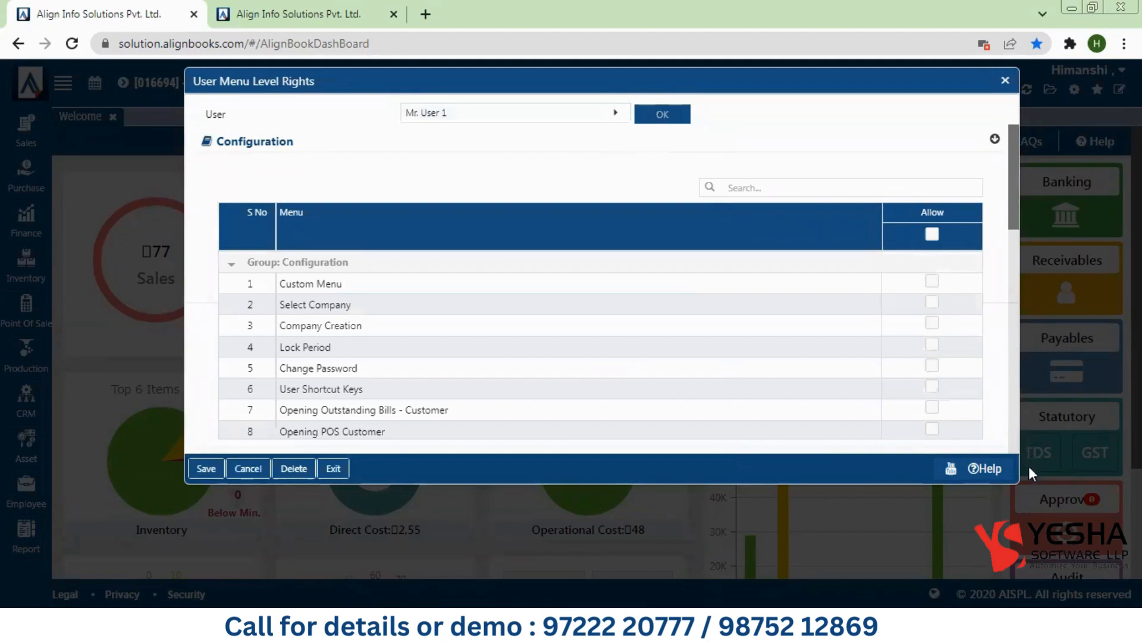
Step: Enlarge the User Menu Level Rights window and scroll to the Customer Transactions grid
{"action": "left_click_drag", "start_coordinate": [1014, 478], "coordinate": [1052, 565]}
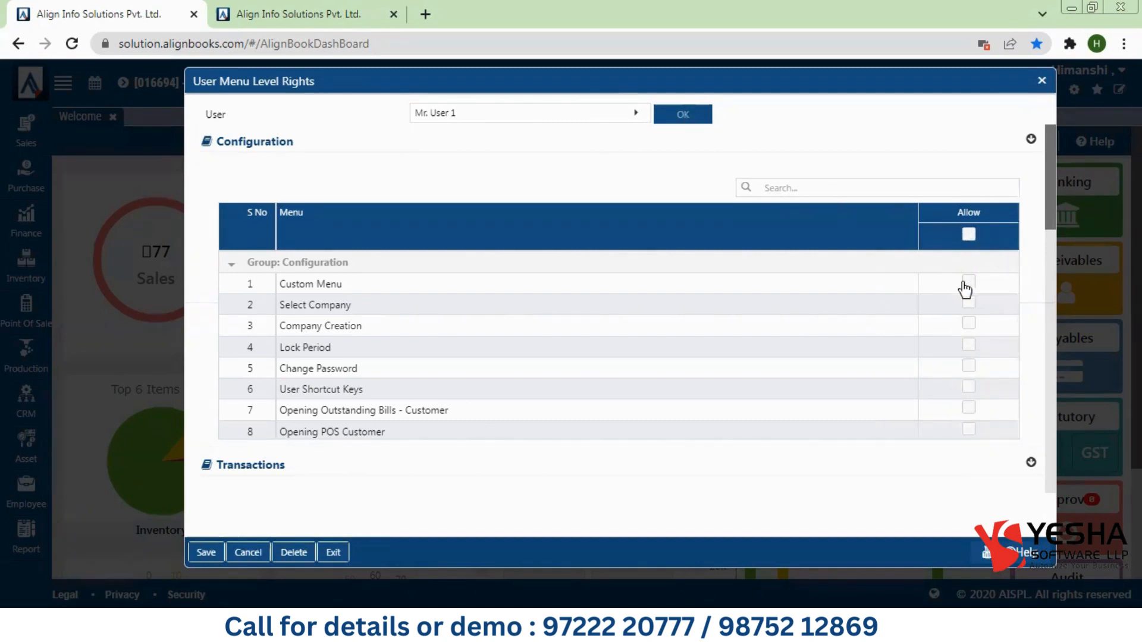
{"action": "scroll", "coordinate": [1047, 216], "scroll_direction": "down", "scroll_amount": 1}
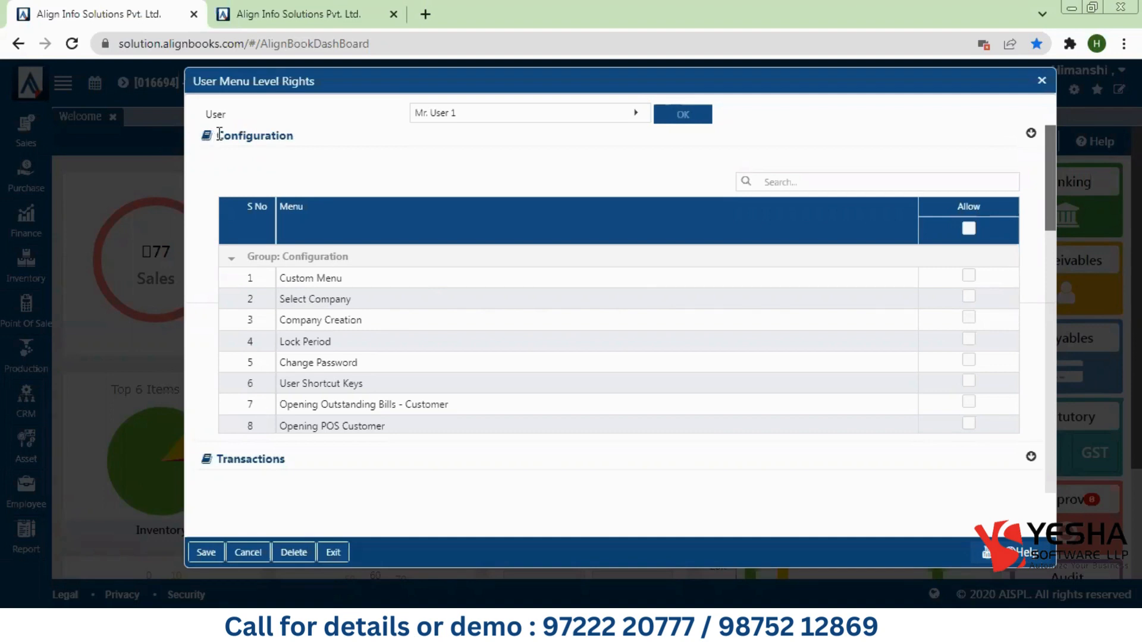
{"action": "scroll", "coordinate": [222, 134], "scroll_direction": "up", "scroll_amount": 1}
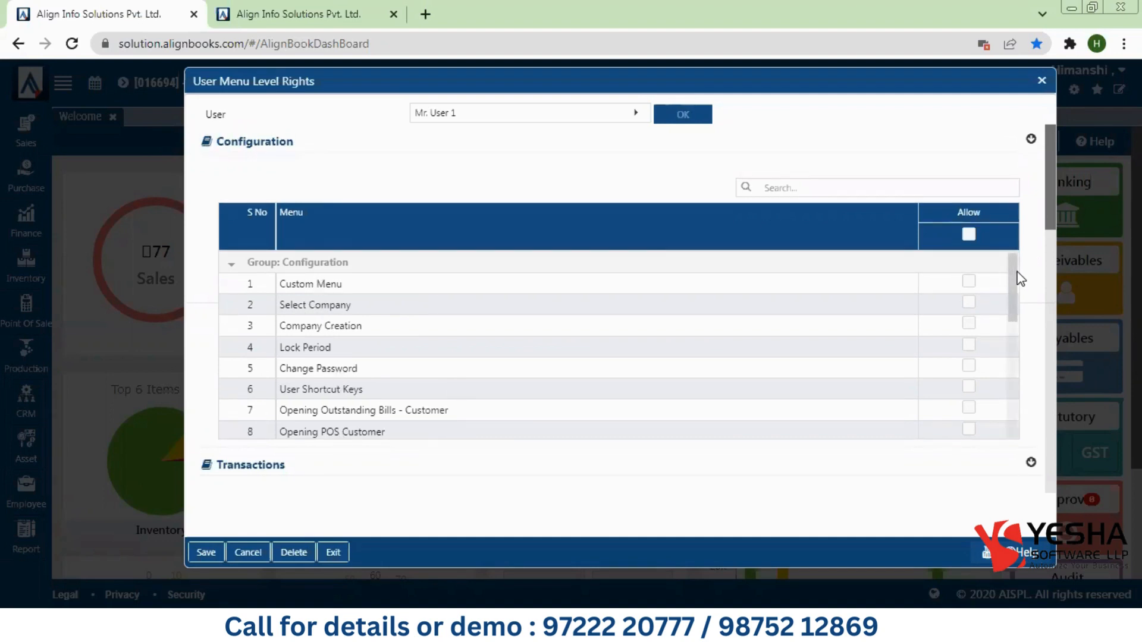
{"action": "scroll", "coordinate": [1017, 297], "scroll_direction": "down", "scroll_amount": 1}
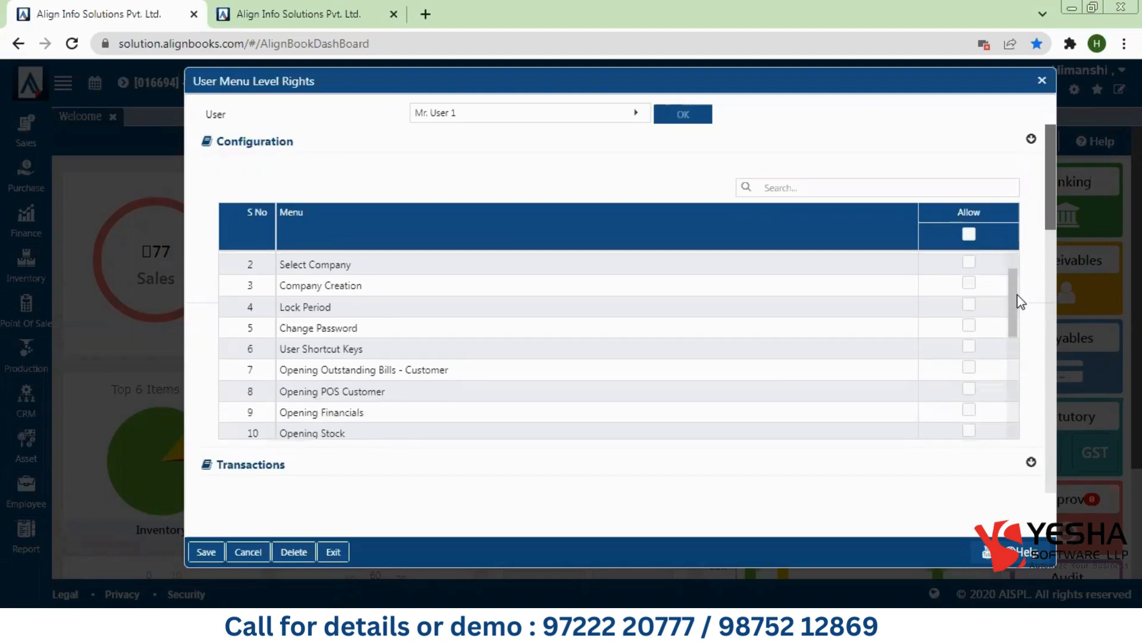
{"action": "left_click_drag", "start_coordinate": [1016, 305], "coordinate": [1013, 293]}
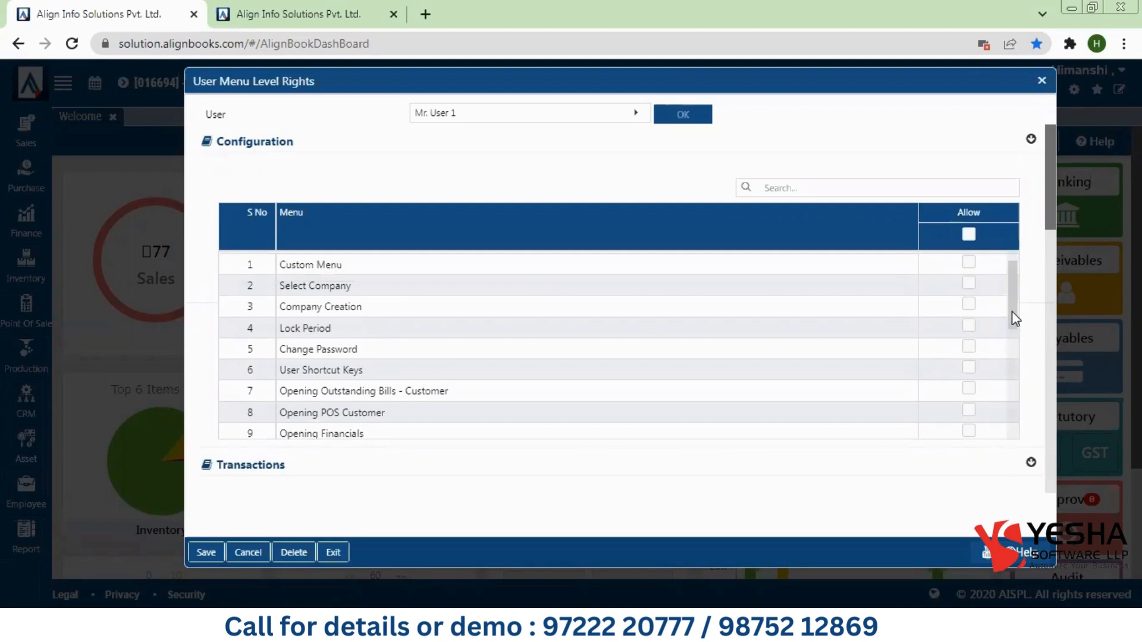
{"action": "left_click_drag", "start_coordinate": [1011, 312], "coordinate": [1014, 452]}
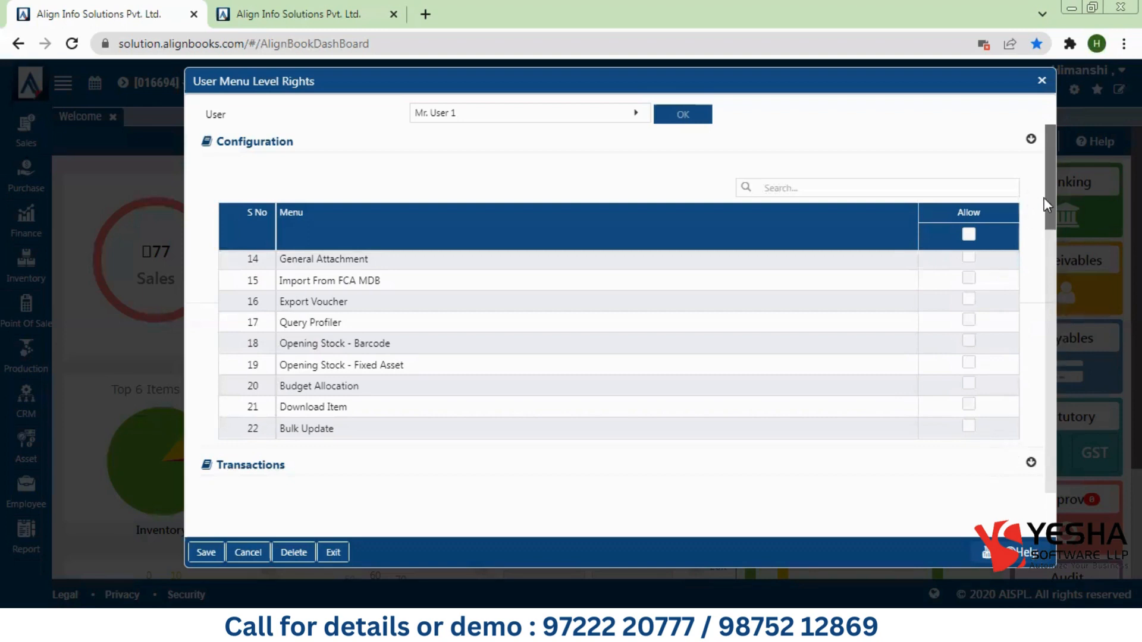
{"action": "left_click_drag", "start_coordinate": [1048, 210], "coordinate": [1055, 292]}
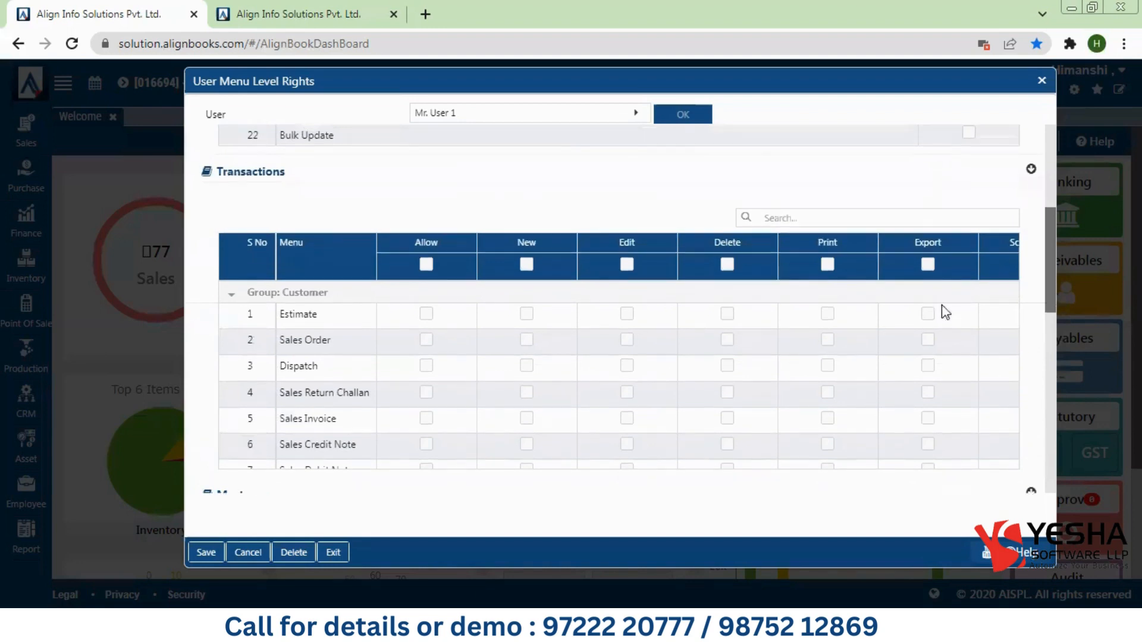
Step: Allow Sales Invoice and Payment Receipt, giving Sales Invoice New, Print and Export rights
{"action": "left_click", "coordinate": [426, 418]}
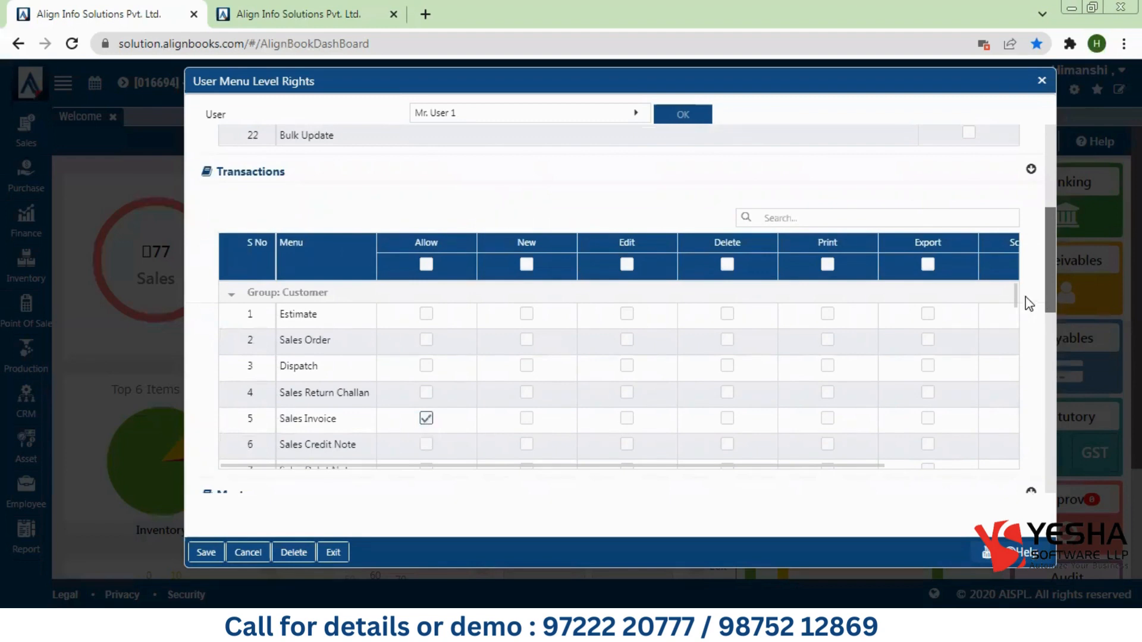
{"action": "scroll", "coordinate": [1018, 302], "scroll_direction": "down", "scroll_amount": 3}
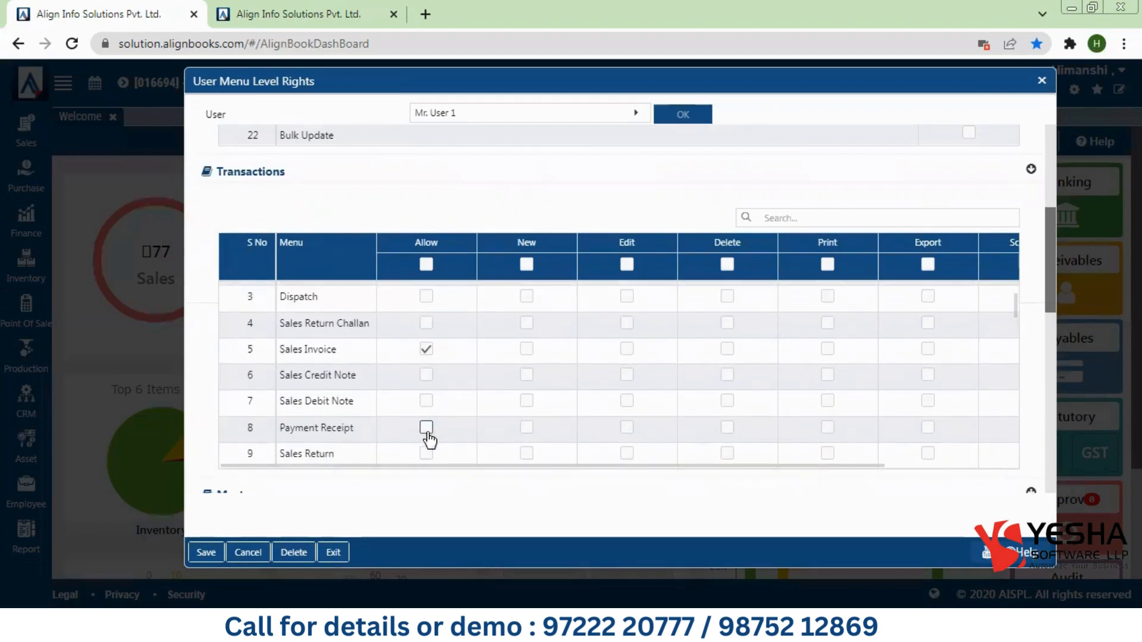
{"action": "left_click", "coordinate": [426, 428]}
{"action": "left_click", "coordinate": [526, 349]}
{"action": "left_click", "coordinate": [826, 352]}
{"action": "left_click", "coordinate": [933, 352]}
{"action": "left_click_drag", "start_coordinate": [864, 465], "coordinate": [783, 476]}
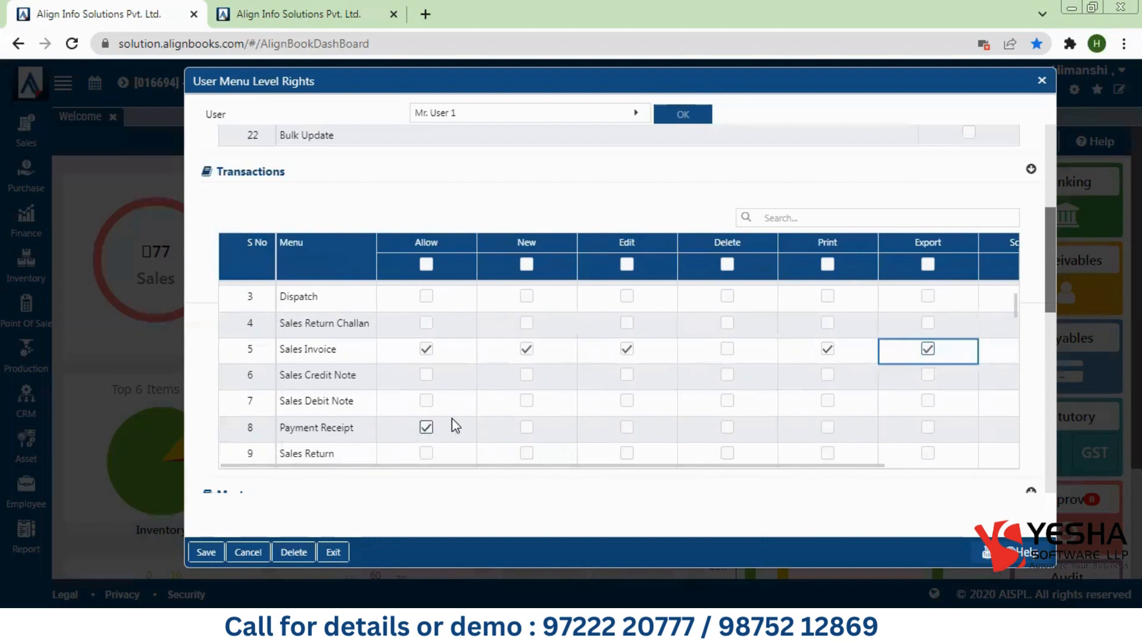
Step: Give Payment Receipt New, Print and Export rights
{"action": "left_click", "coordinate": [526, 428]}
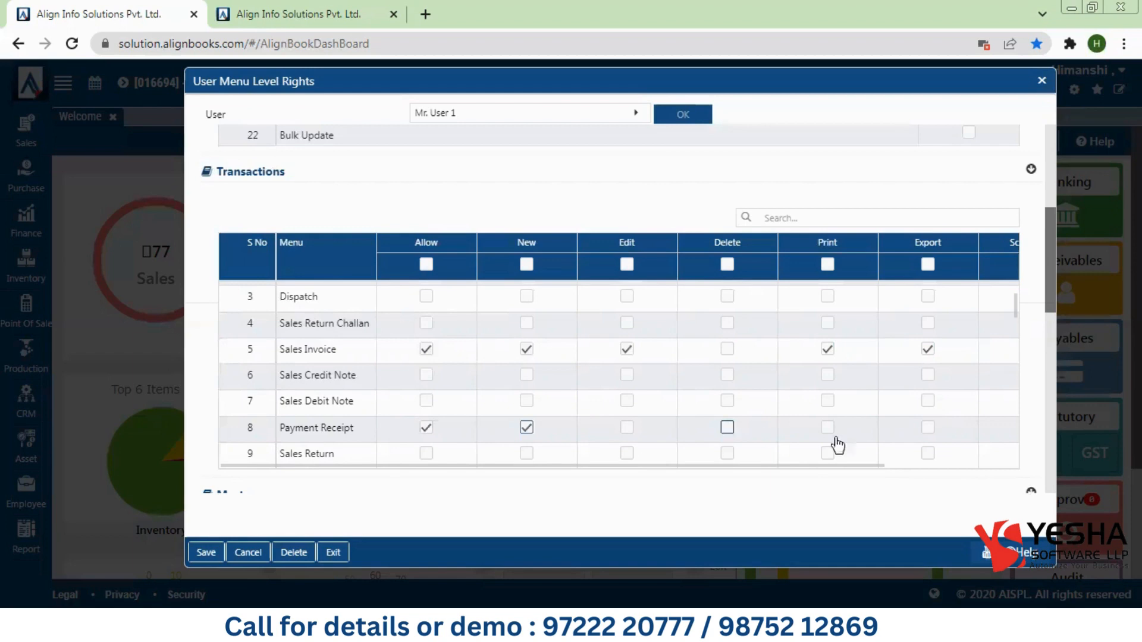
{"action": "left_click", "coordinate": [828, 427]}
{"action": "left_click", "coordinate": [927, 434]}
{"action": "left_click_drag", "start_coordinate": [1015, 302], "coordinate": [1014, 290]}
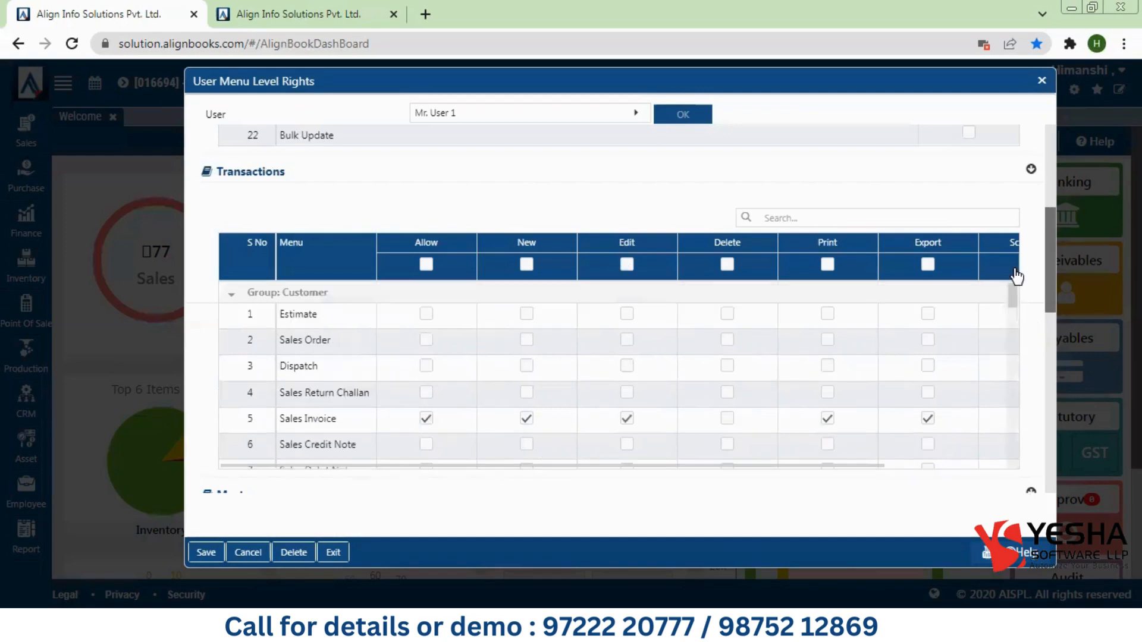
Step: Collapse Customer, allow Attendance with New, and allow Expense Claim with New and Print
{"action": "left_click", "coordinate": [233, 294]}
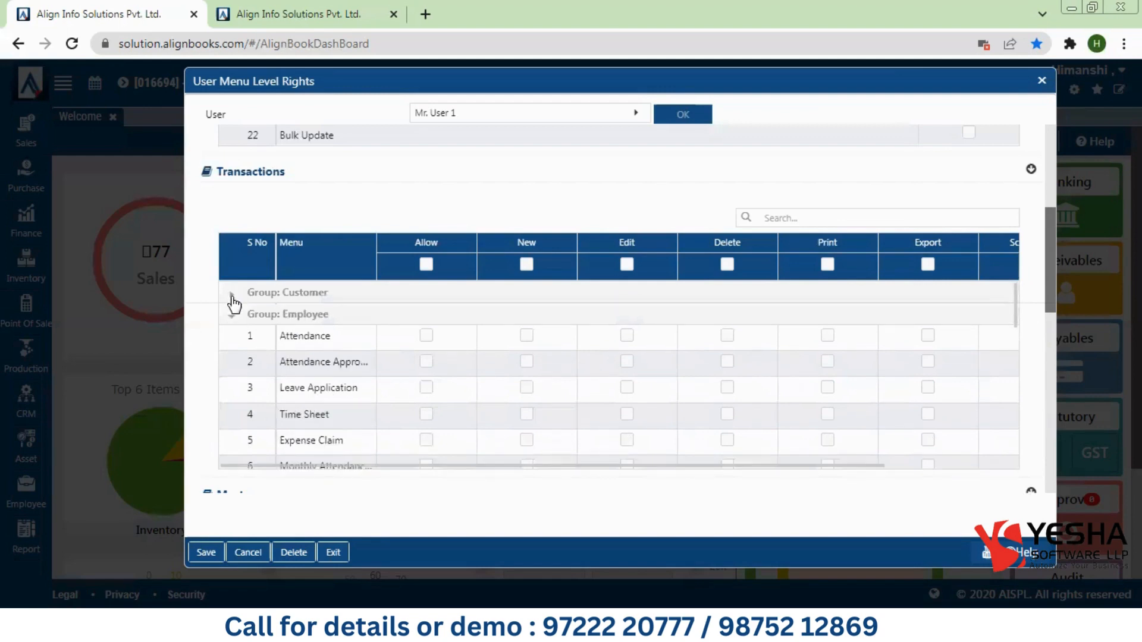
{"action": "left_click", "coordinate": [426, 336]}
{"action": "left_click", "coordinate": [526, 335]}
{"action": "left_click", "coordinate": [426, 441]}
{"action": "left_click", "coordinate": [529, 441]}
{"action": "left_click", "coordinate": [830, 442]}
Step: Allow Pay Salary with New and Print rights, then scroll further down the grid
{"action": "left_click_drag", "start_coordinate": [1016, 304], "coordinate": [1016, 336]}
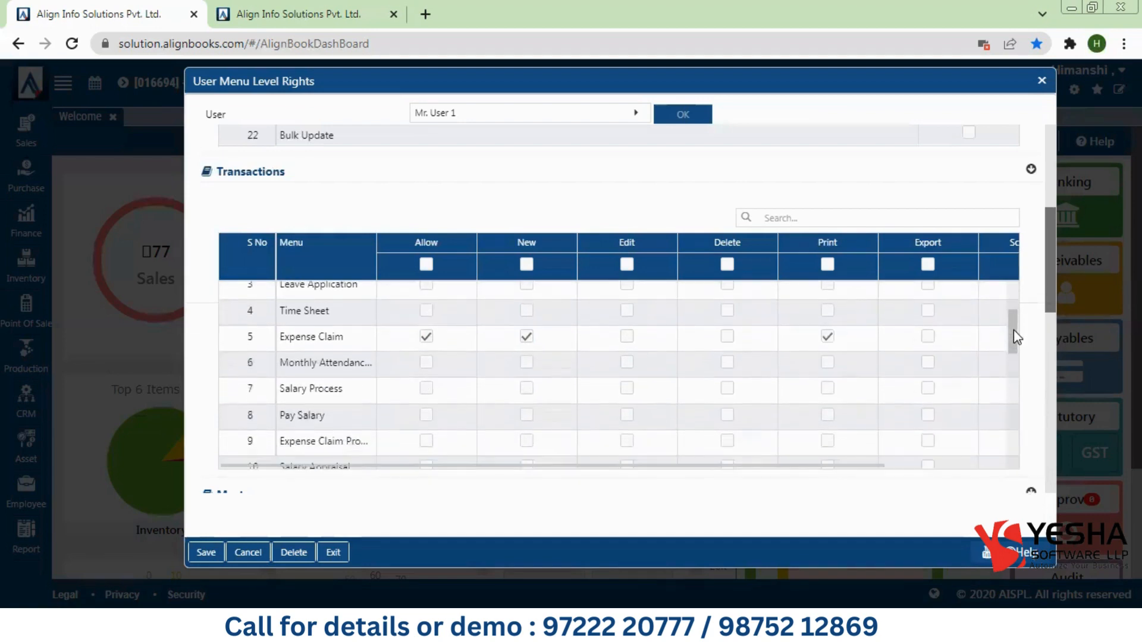
{"action": "left_click", "coordinate": [425, 415]}
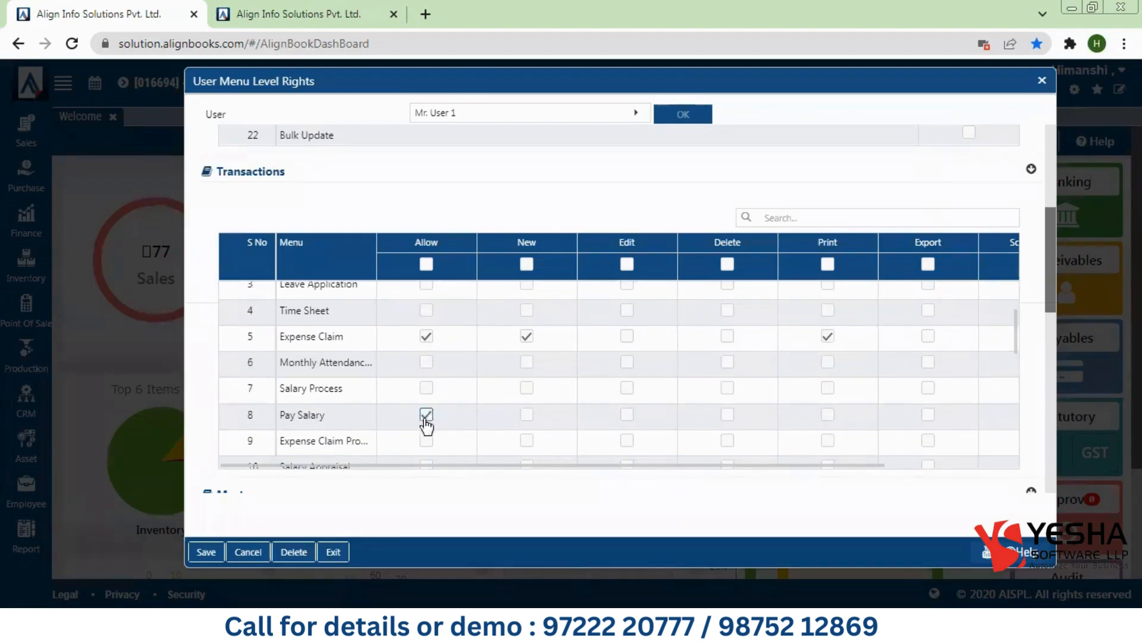
{"action": "left_click", "coordinate": [526, 416]}
{"action": "left_click", "coordinate": [828, 418]}
{"action": "scroll", "coordinate": [1022, 364], "scroll_direction": "down", "scroll_amount": 2}
{"action": "scroll", "coordinate": [1027, 375], "scroll_direction": "down", "scroll_amount": 1}
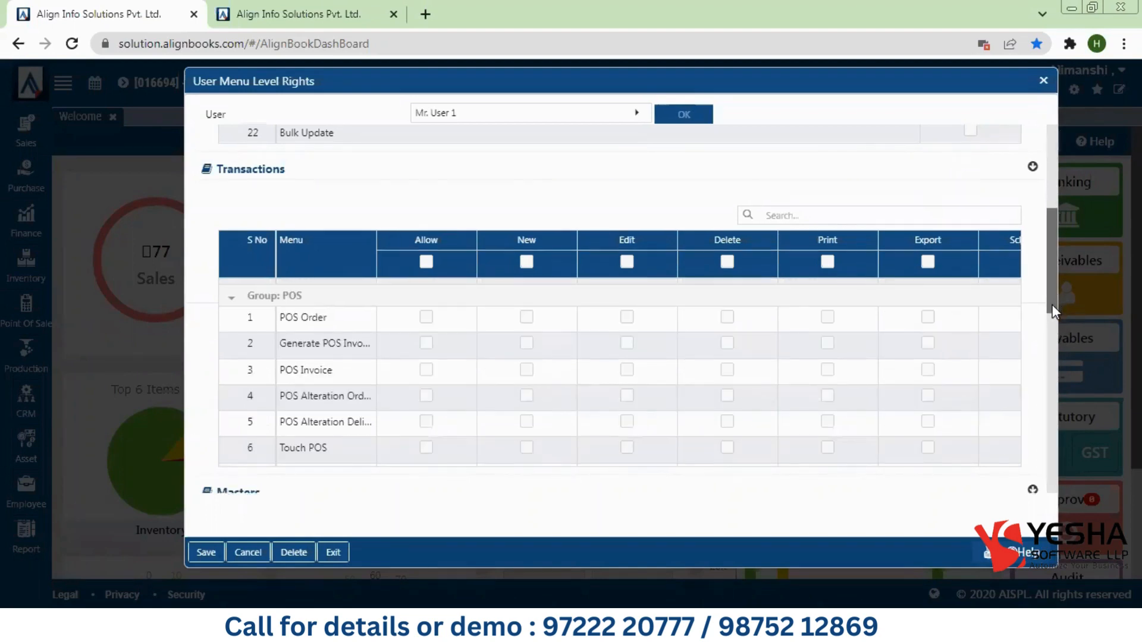
Step: Filter the Masters menus by 'Customer'
{"action": "scroll", "coordinate": [1052, 304], "scroll_direction": "down", "scroll_amount": 5}
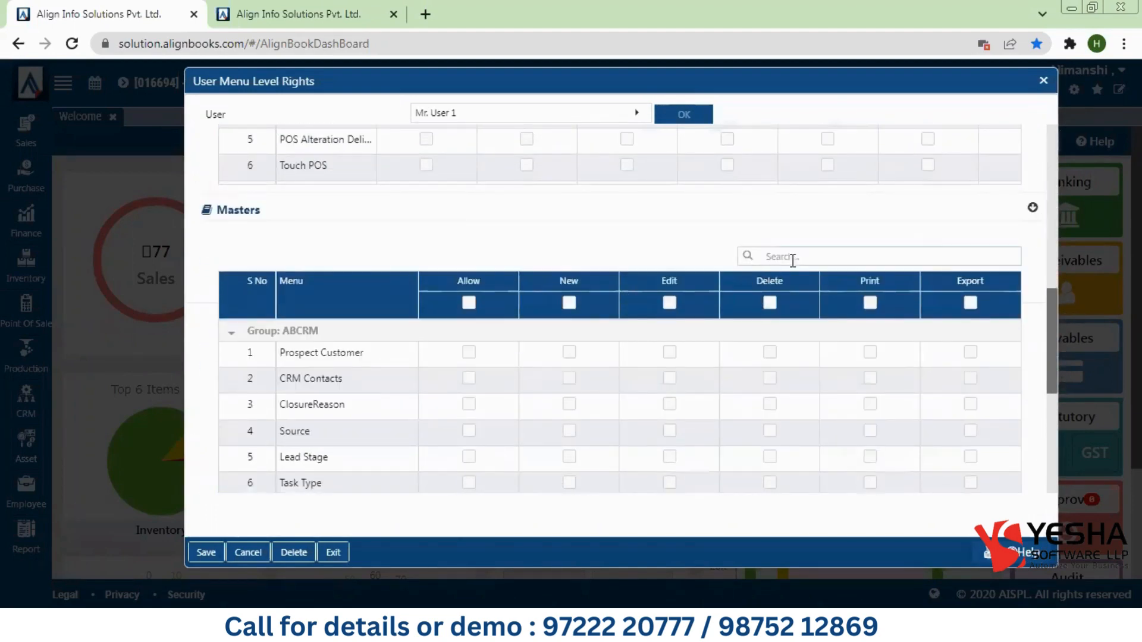
{"action": "left_click", "coordinate": [793, 260]}
{"action": "type", "text": "Custo"}
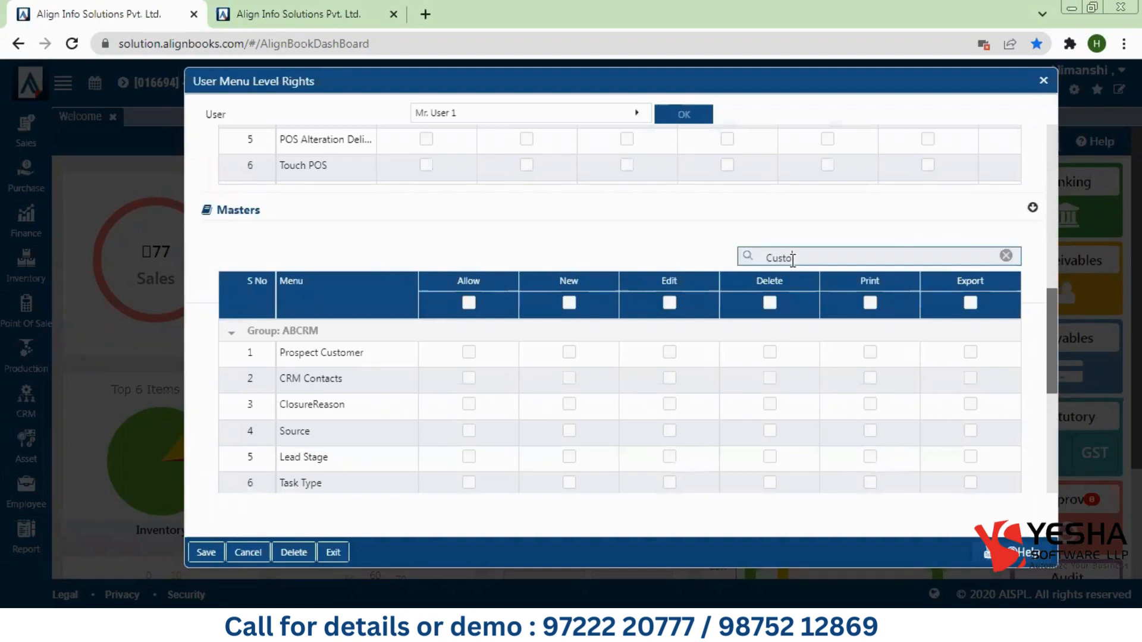
{"action": "type", "text": "mer"}
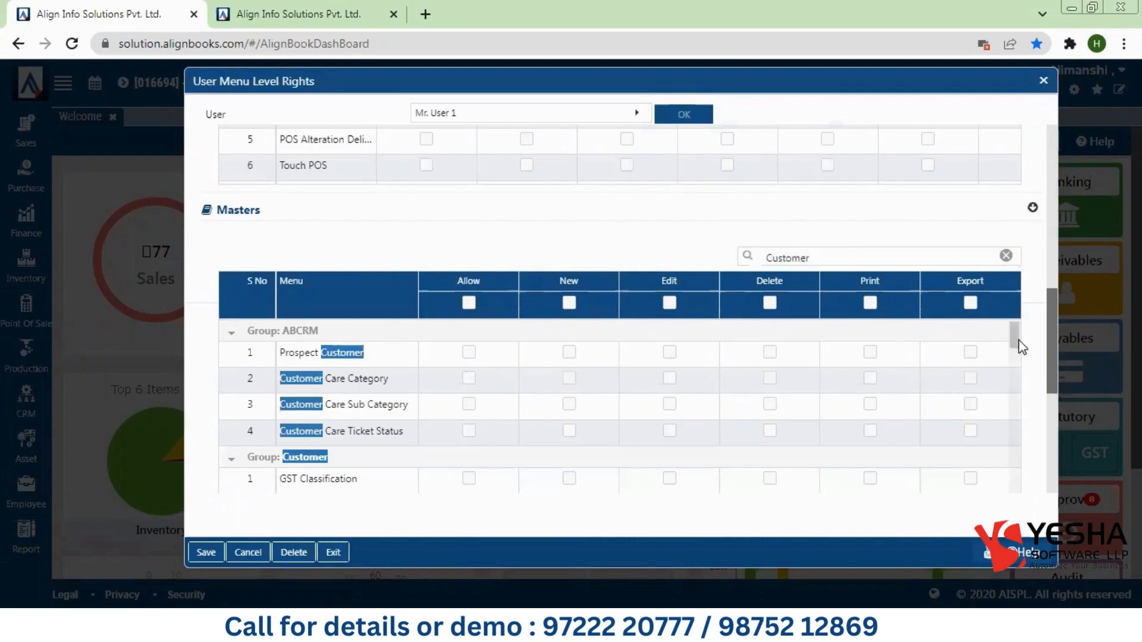
{"action": "left_click_drag", "start_coordinate": [1019, 336], "coordinate": [1040, 467]}
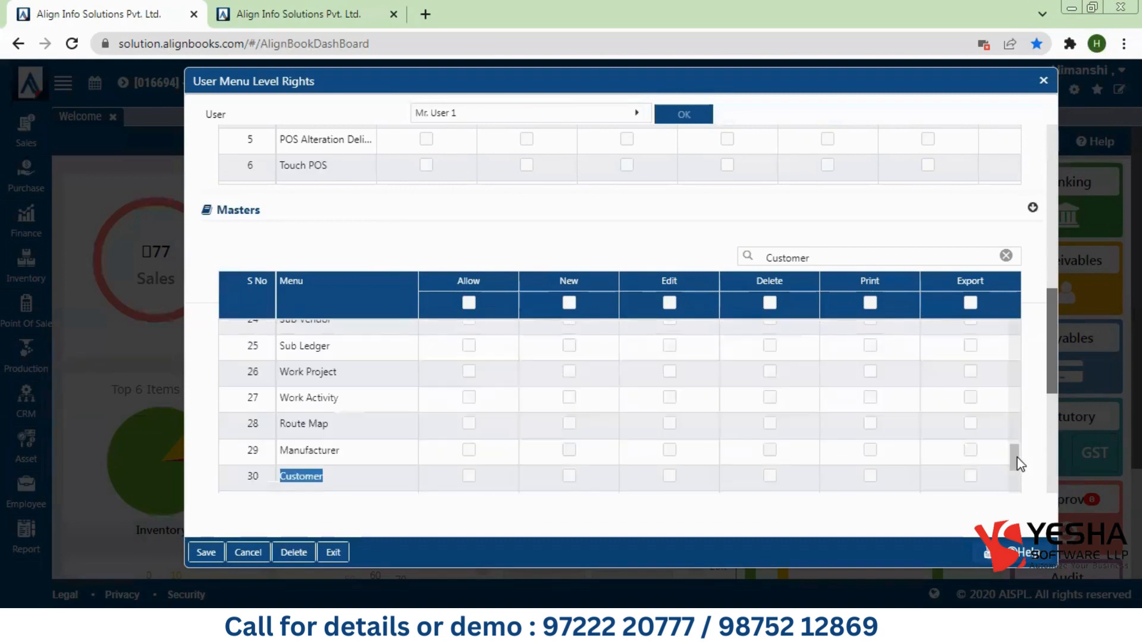
Step: Give the Customer master Allow, New, Edit, Delete and Print rights and save the rights
{"action": "left_click", "coordinate": [468, 476]}
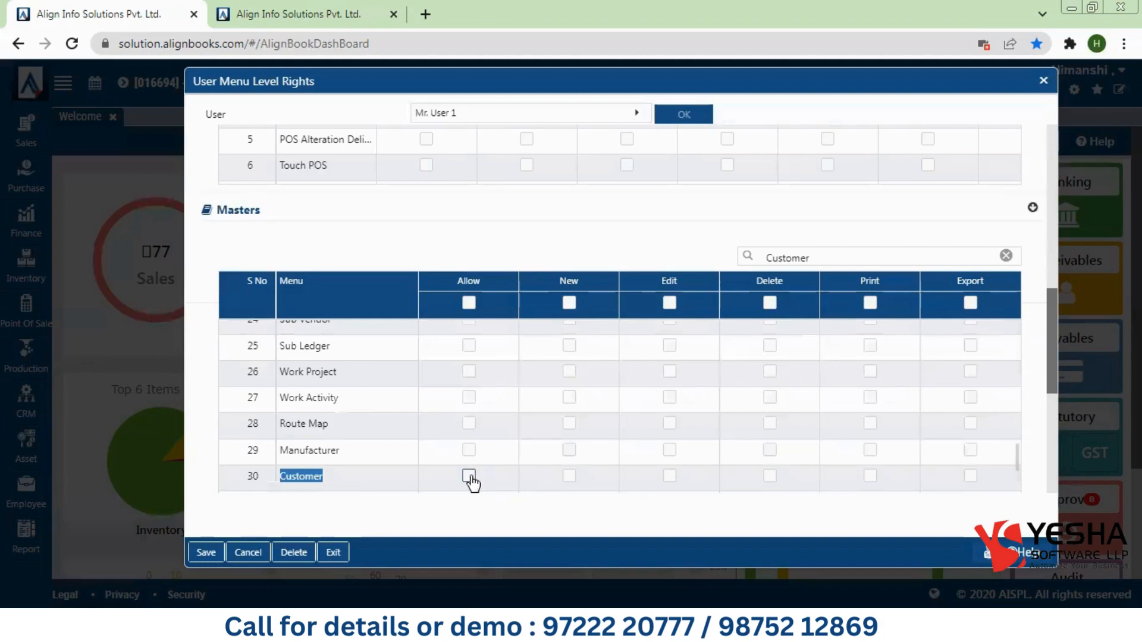
{"action": "left_click", "coordinate": [568, 476]}
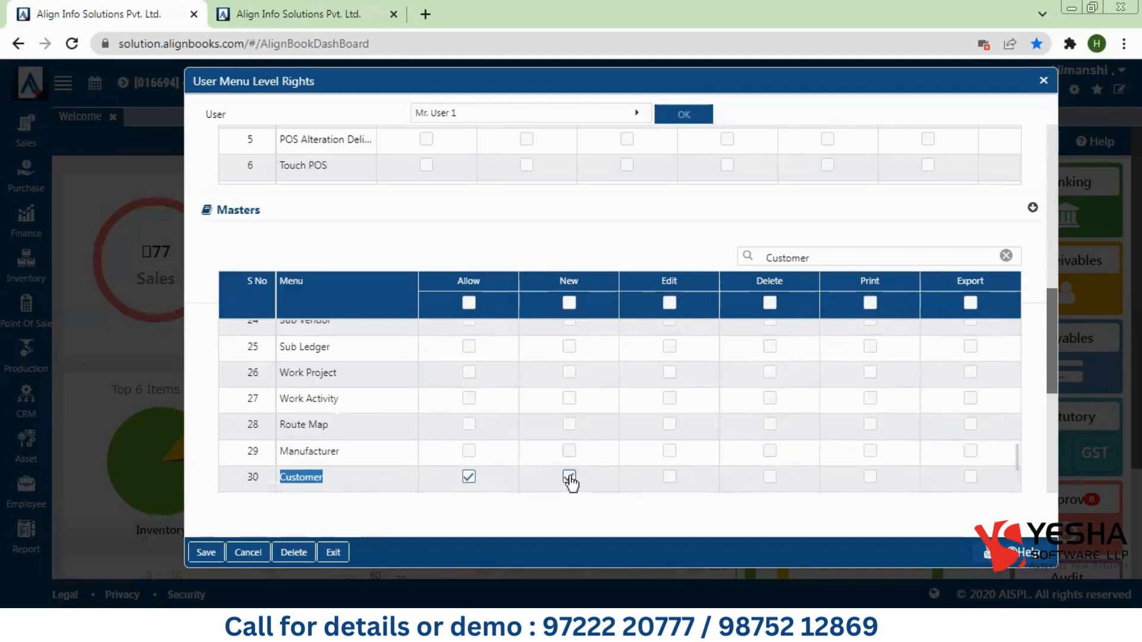
{"action": "left_click", "coordinate": [669, 477]}
{"action": "left_click", "coordinate": [769, 478]}
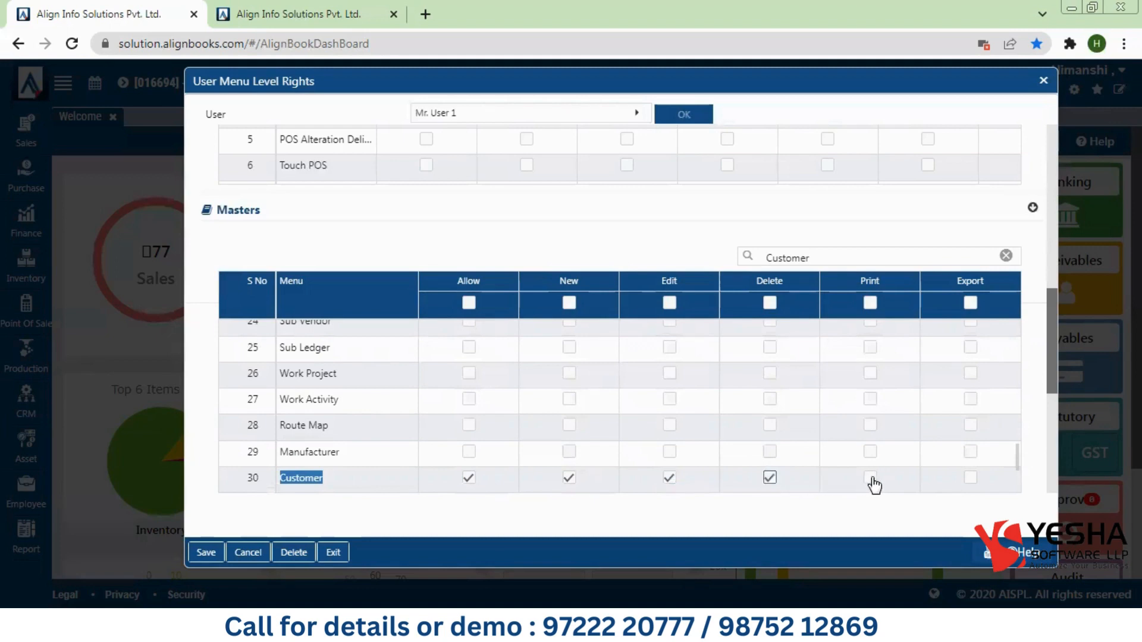
{"action": "left_click", "coordinate": [870, 478]}
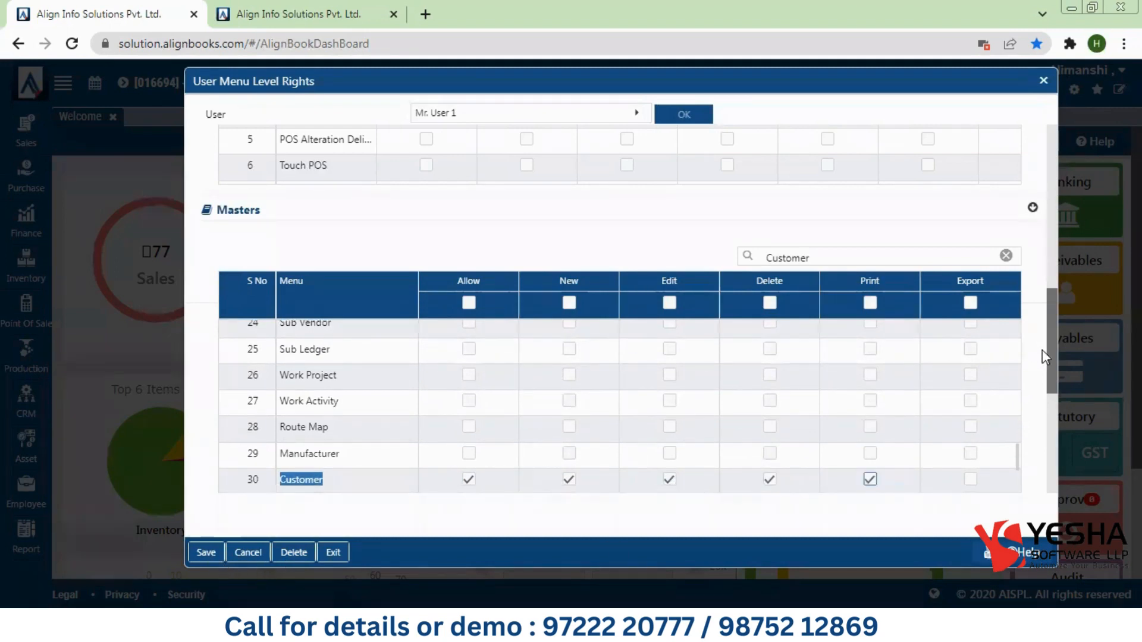
{"action": "left_click", "coordinate": [1051, 452]}
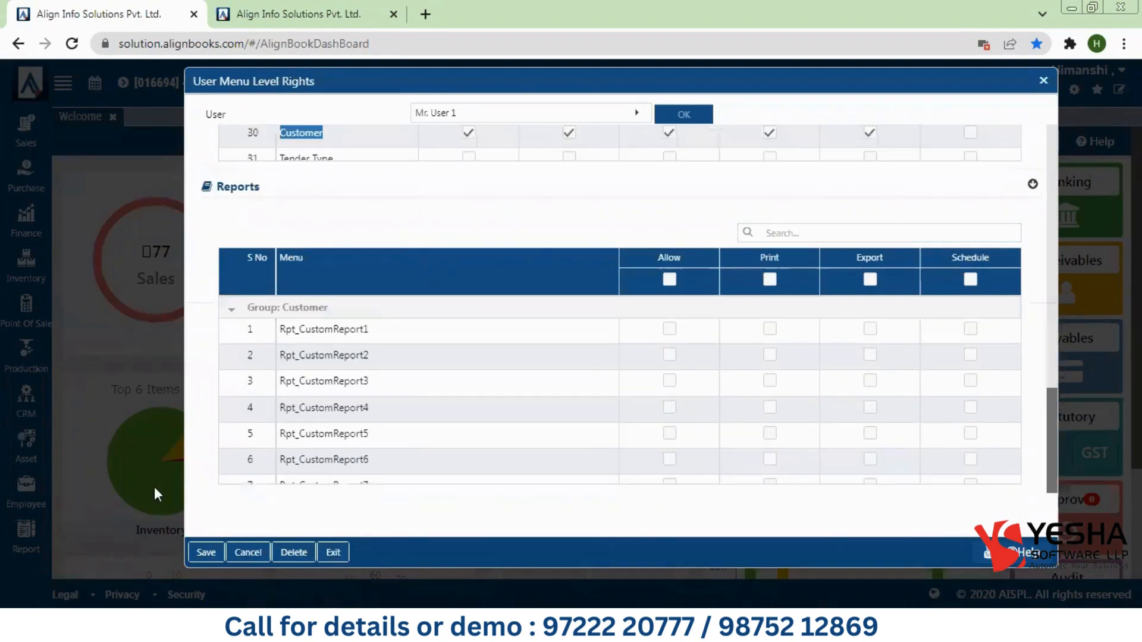
{"action": "left_click", "coordinate": [205, 553]}
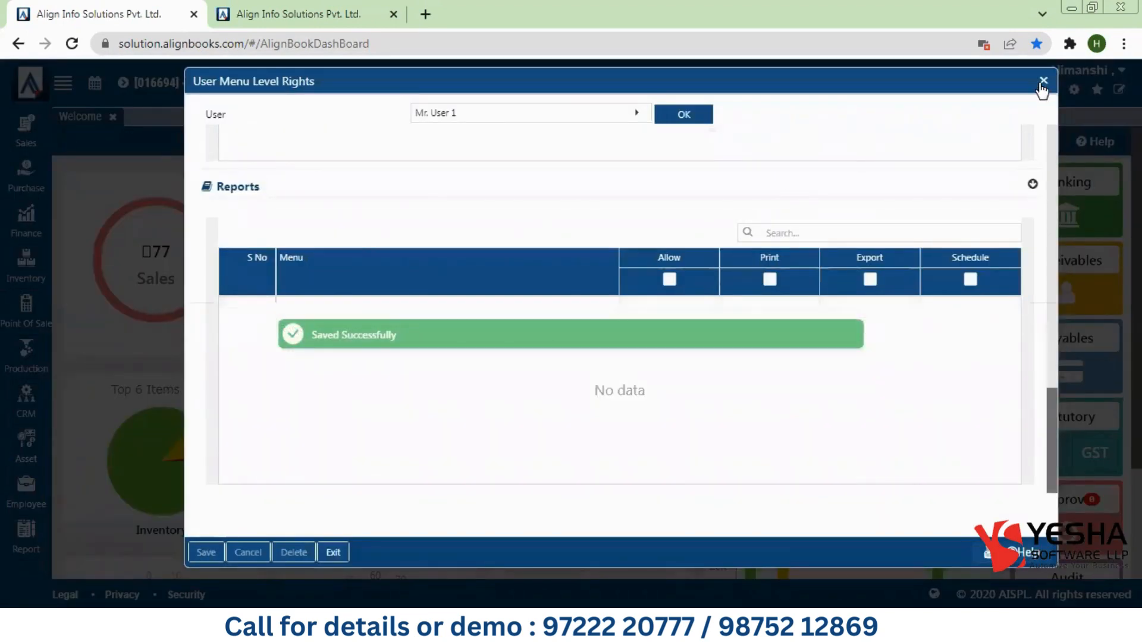
Step: Close the rights window and log User 1 out in the second tab
{"action": "left_click", "coordinate": [1042, 81]}
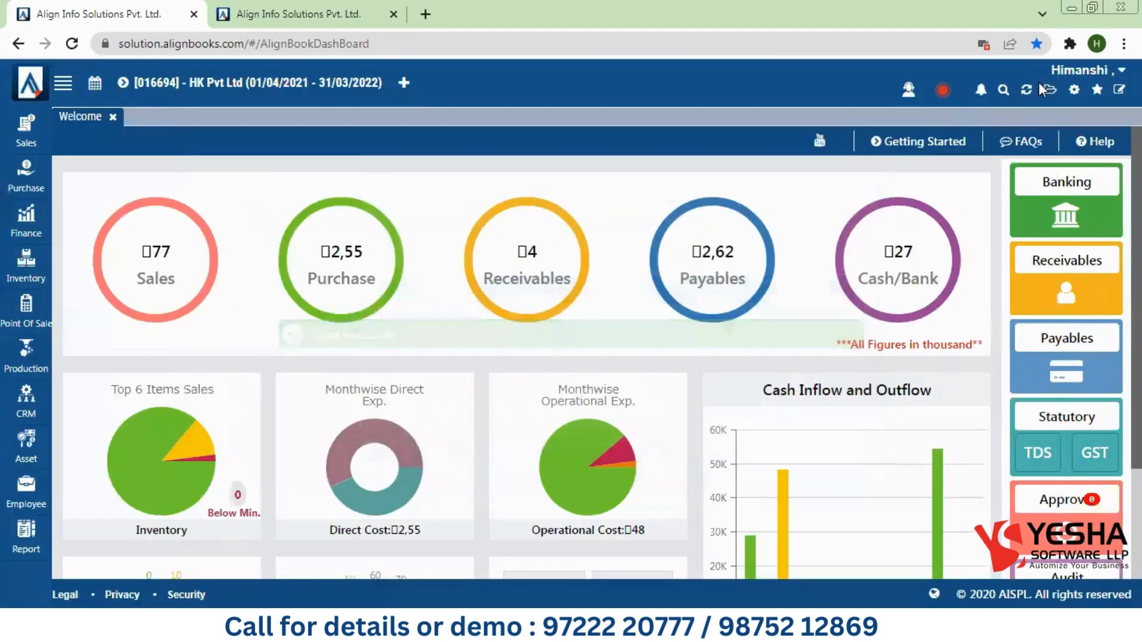
{"action": "left_click", "coordinate": [298, 13]}
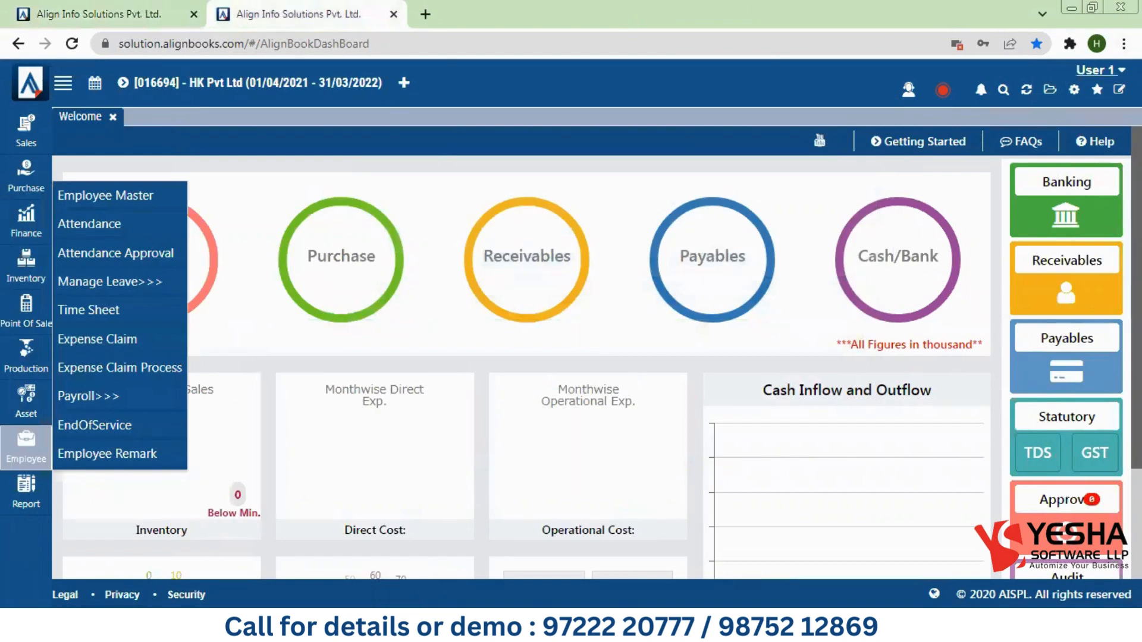
{"action": "left_click", "coordinate": [1099, 70]}
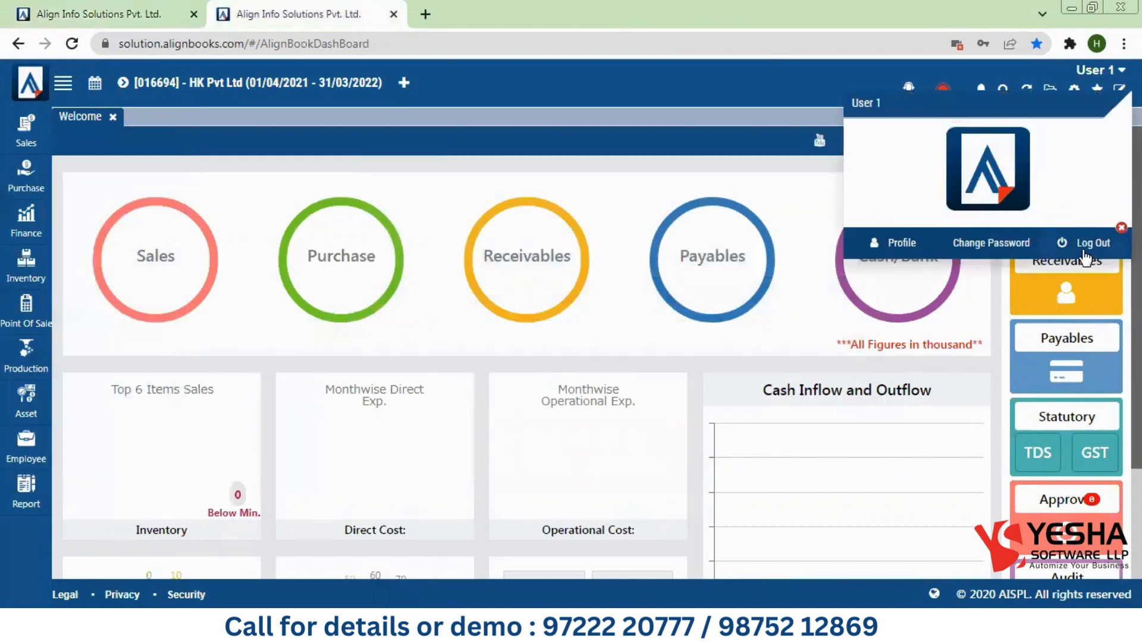
{"action": "left_click", "coordinate": [1083, 254]}
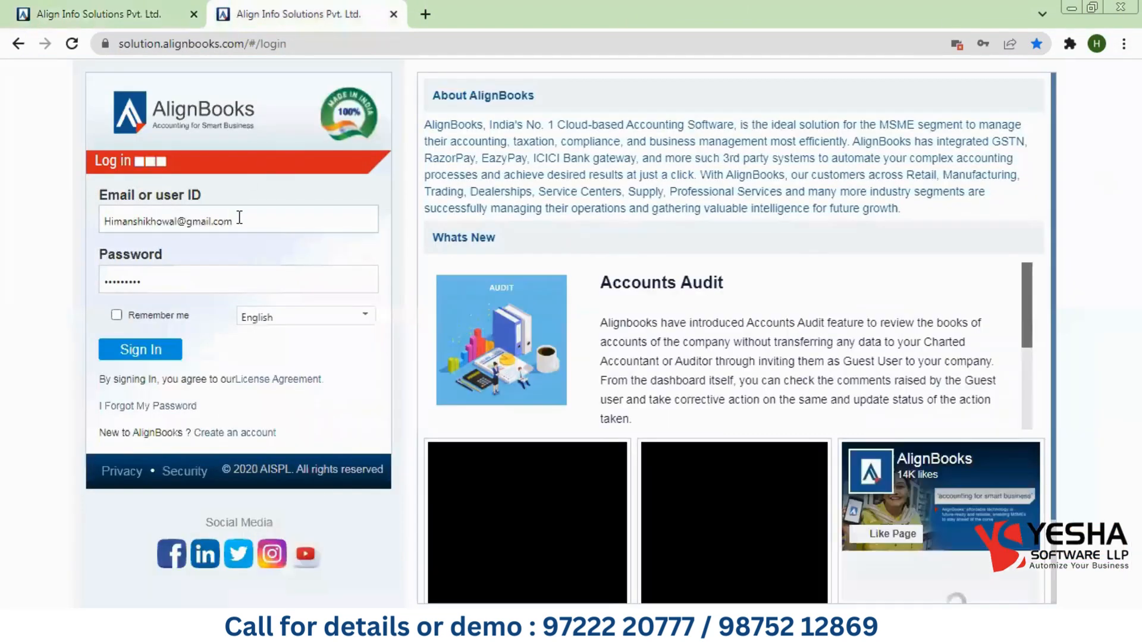
Step: Sign in as User 1 with the pasted login ID and their password
{"action": "key", "text": "ctrl+v"}
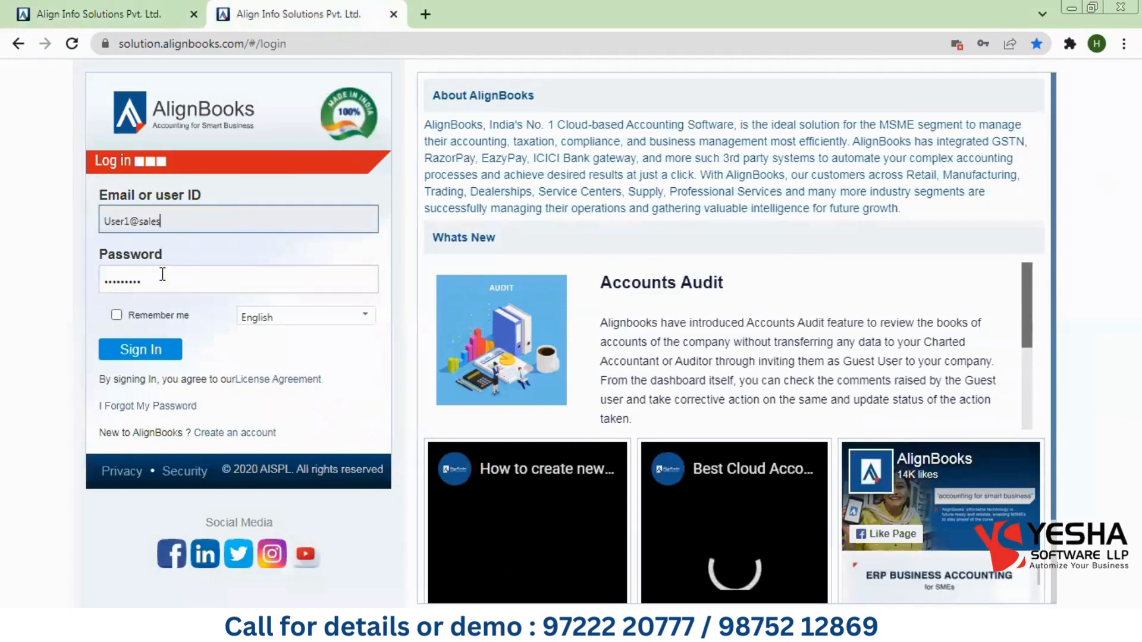
{"action": "left_click_drag", "start_coordinate": [162, 277], "coordinate": [7, 292]}
{"action": "key", "text": "ctrl+a"}
{"action": "type", "text": "1234"}
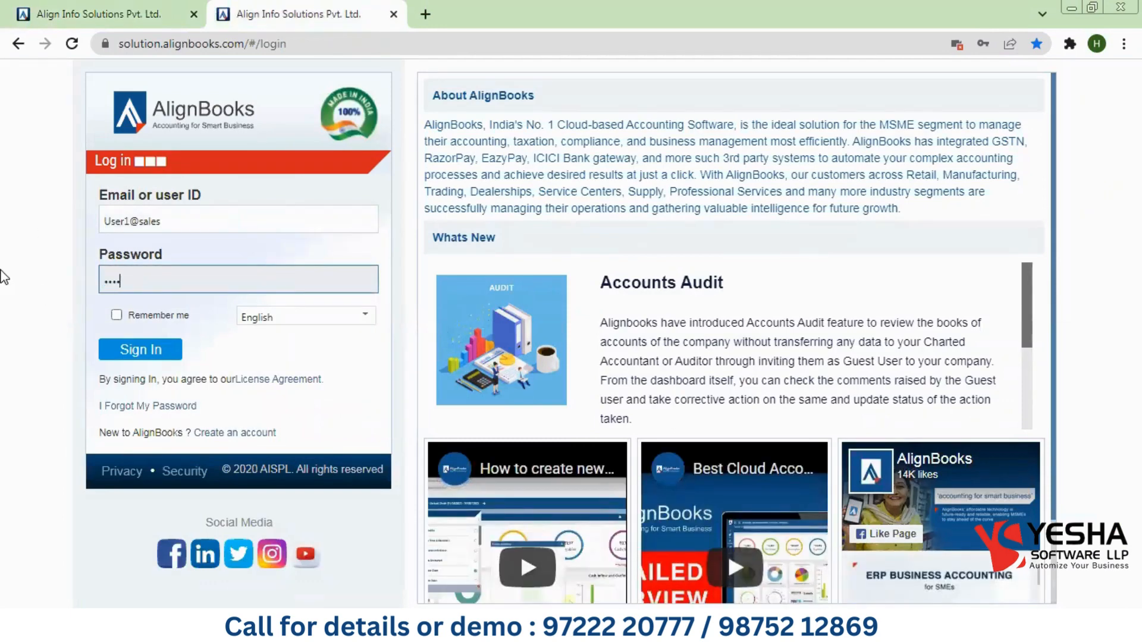
{"action": "type", "text": "567890"}
{"action": "left_click", "coordinate": [137, 350]}
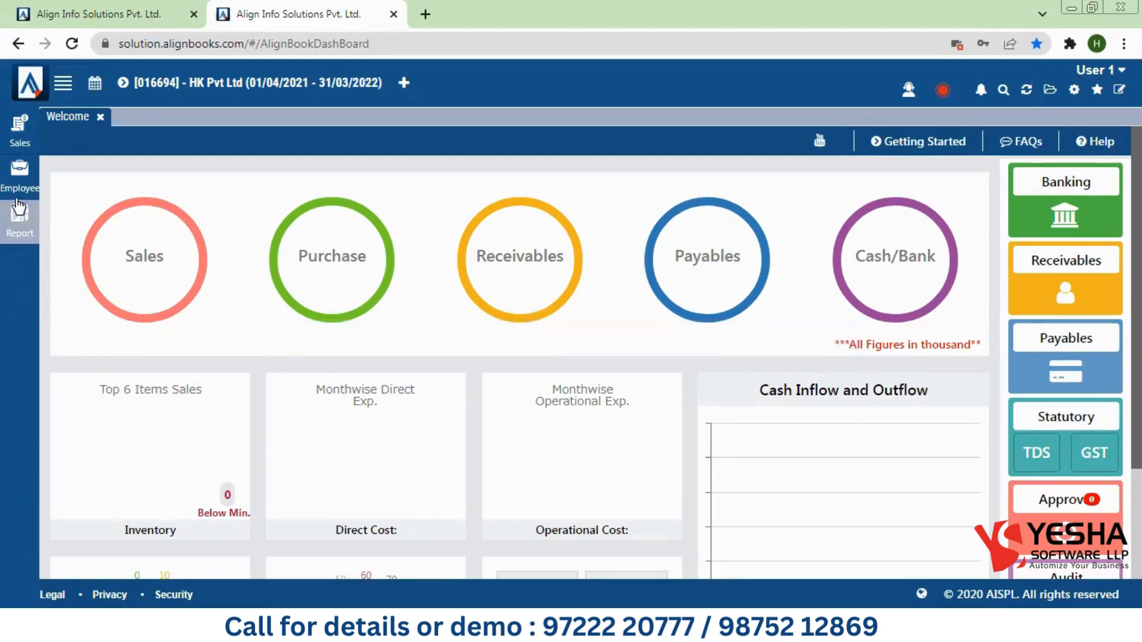
Step: Check User 1's Sales, Employee and Report menus, then open All Reports
{"action": "left_click", "coordinate": [20, 132]}
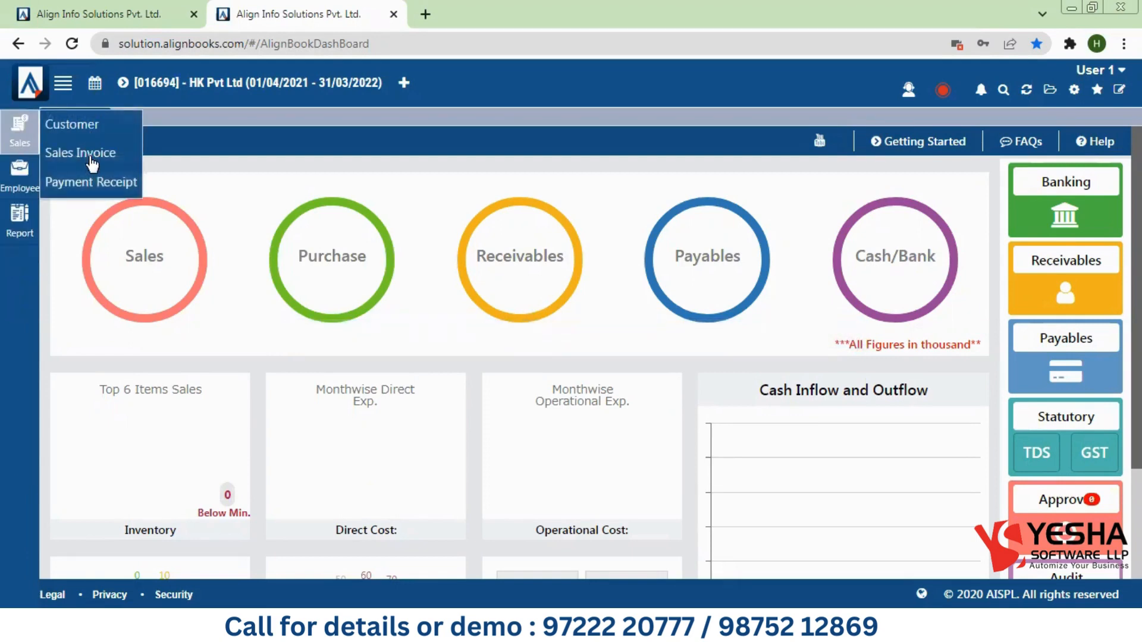
{"action": "left_click", "coordinate": [35, 180]}
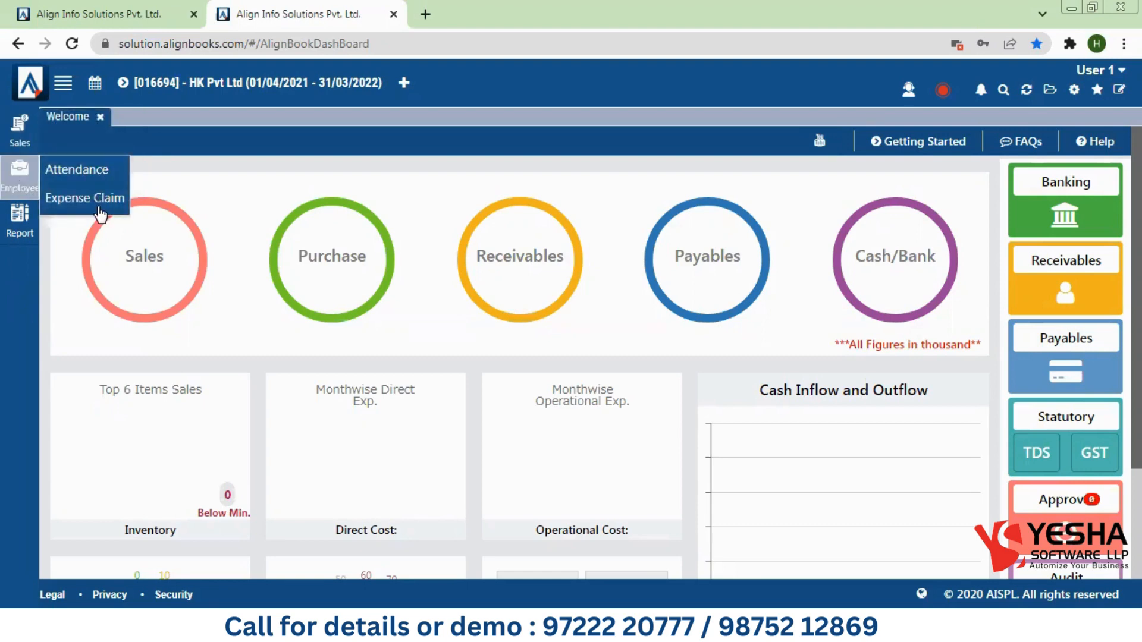
{"action": "left_click", "coordinate": [27, 221]}
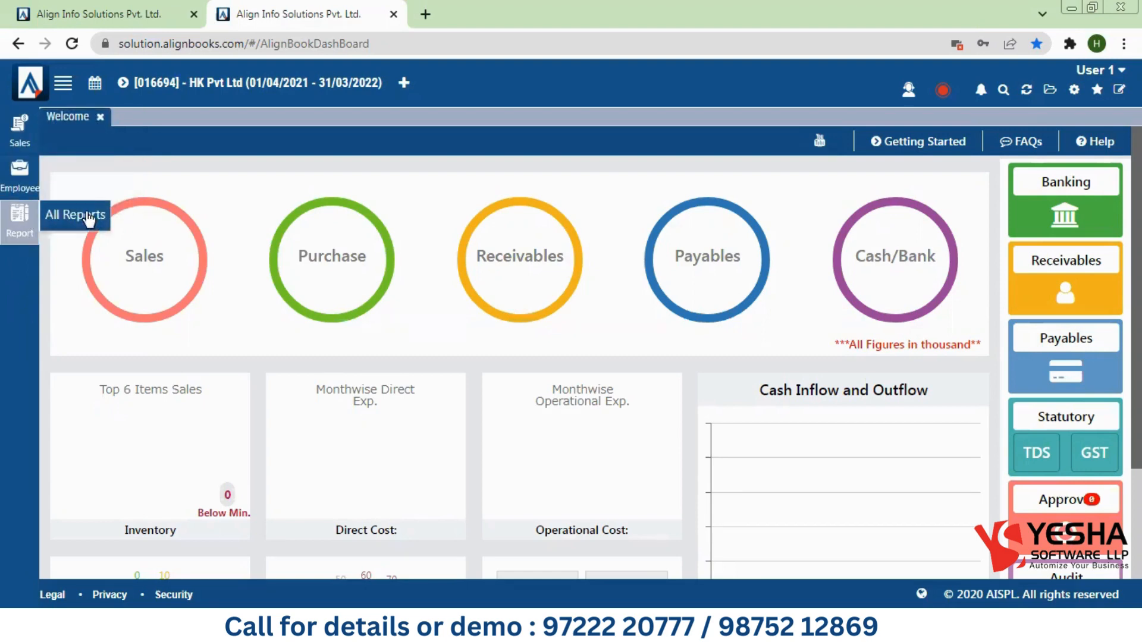
{"action": "left_click", "coordinate": [90, 216]}
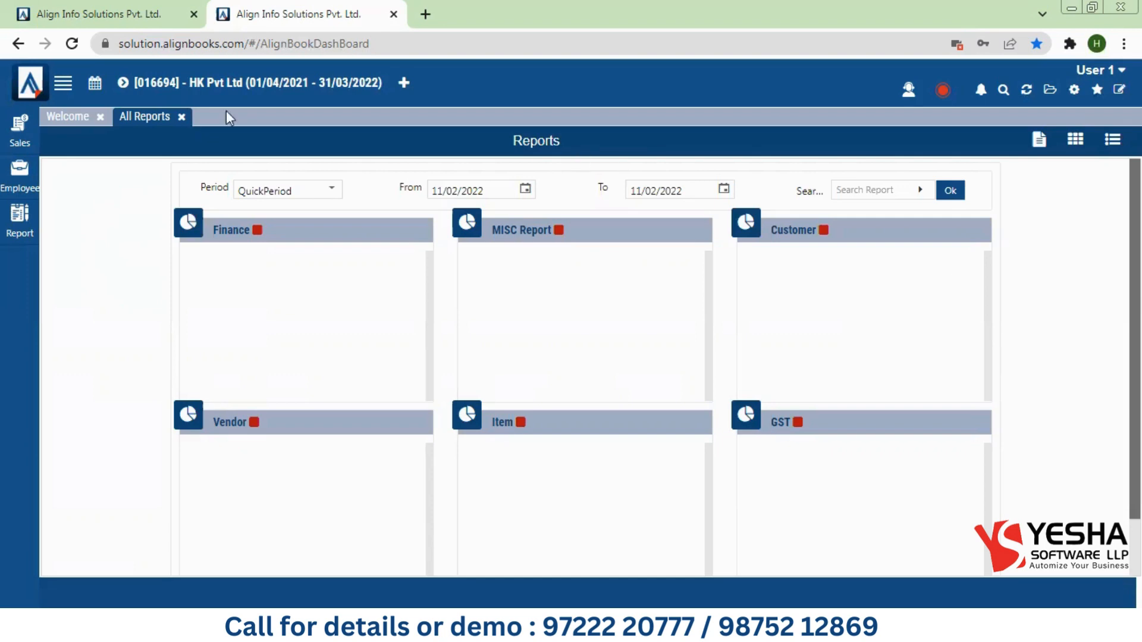
Step: Close the All Reports page and bring up the Sales screens list
{"action": "left_click", "coordinate": [181, 117]}
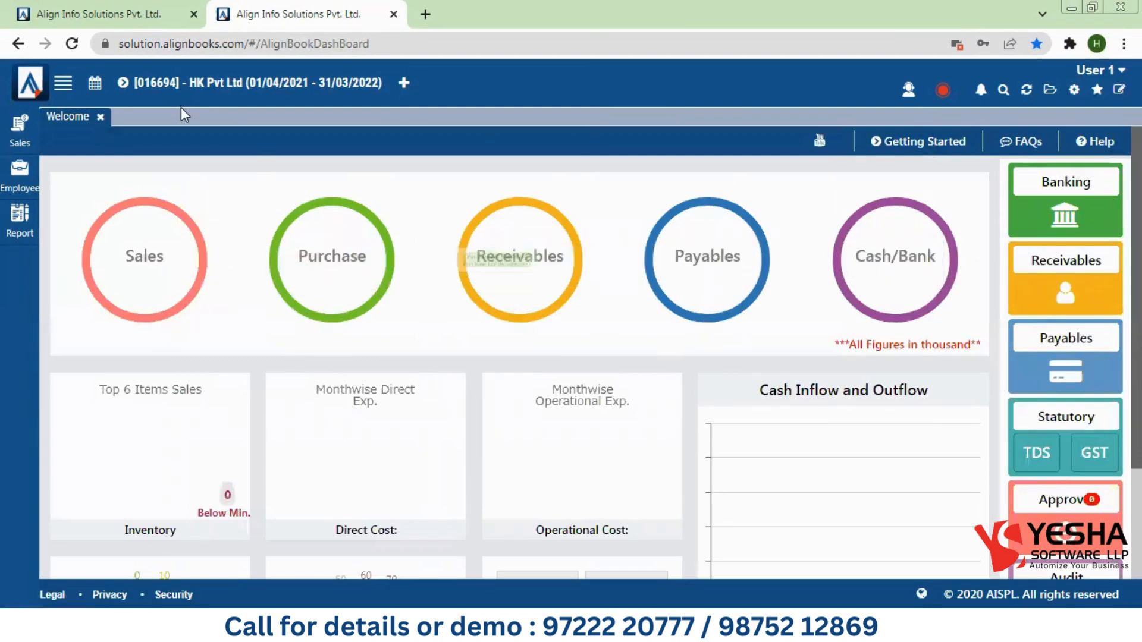
{"action": "left_click", "coordinate": [10, 133]}
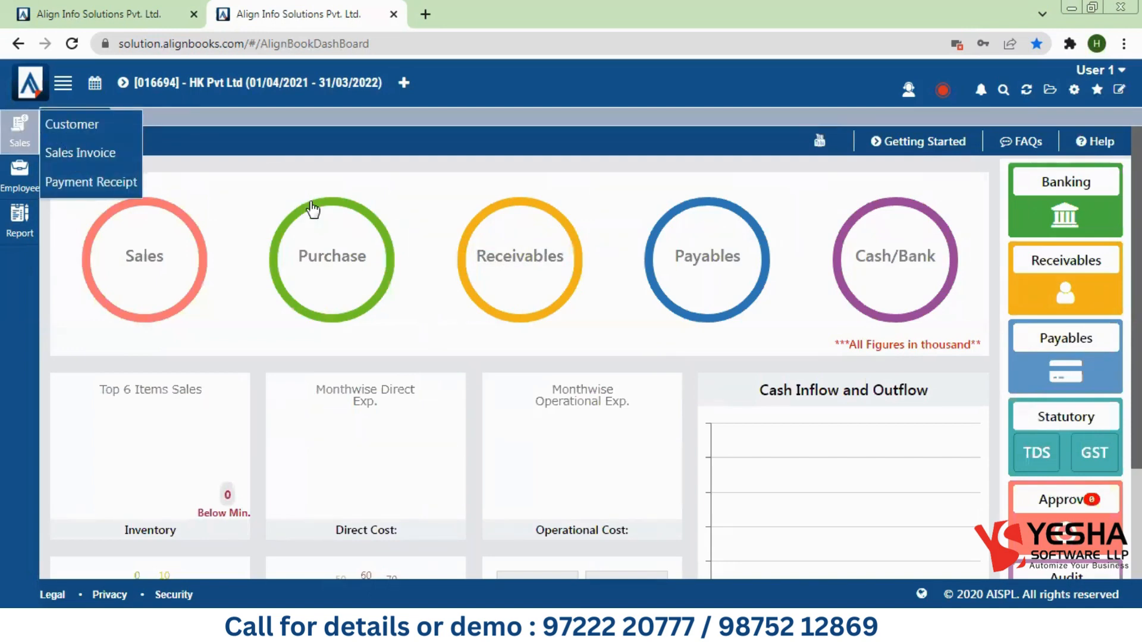
Step: As User 1, start a Sales Invoice, check that branch stays Default, then return to the administrator session
{"action": "left_click", "coordinate": [88, 156]}
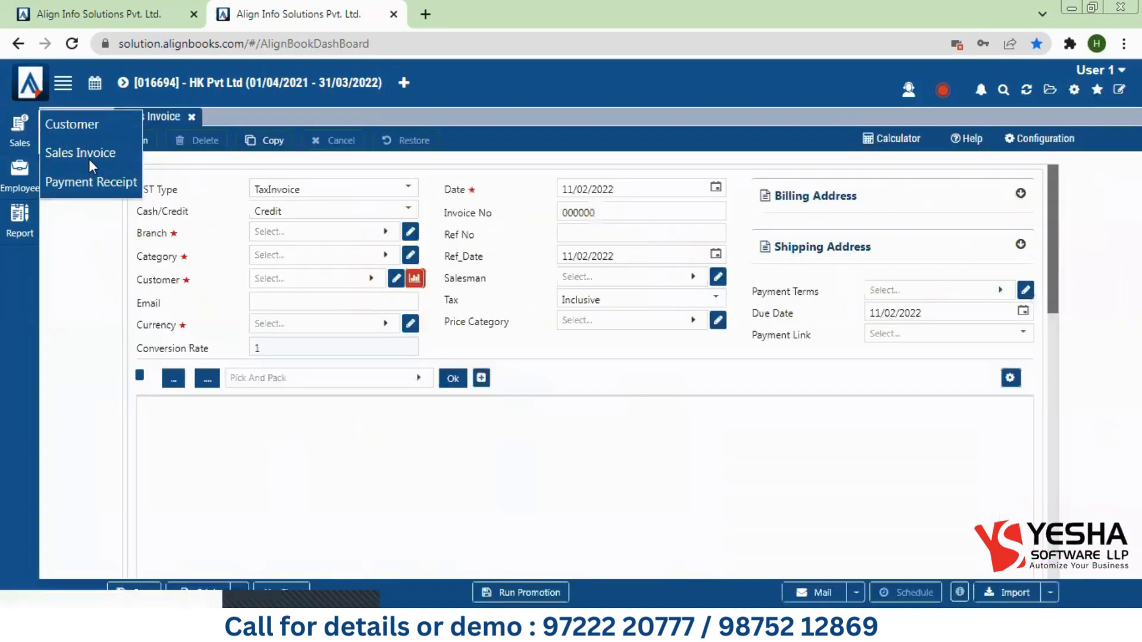
{"action": "left_click", "coordinate": [288, 231]}
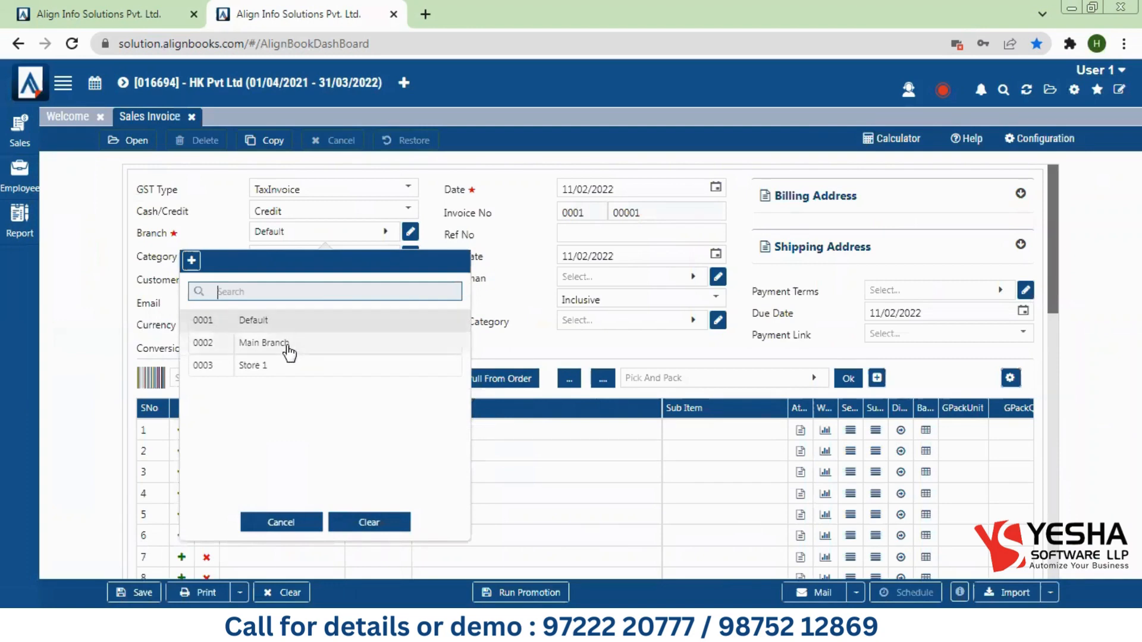
{"action": "left_click", "coordinate": [543, 322]}
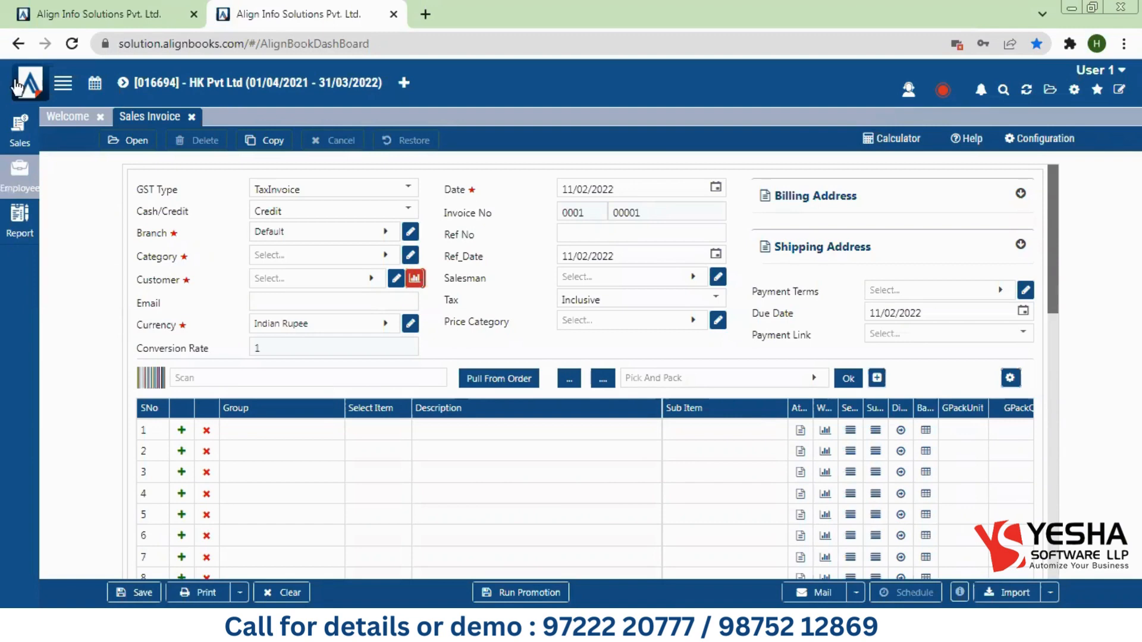
{"action": "left_click", "coordinate": [132, 12]}
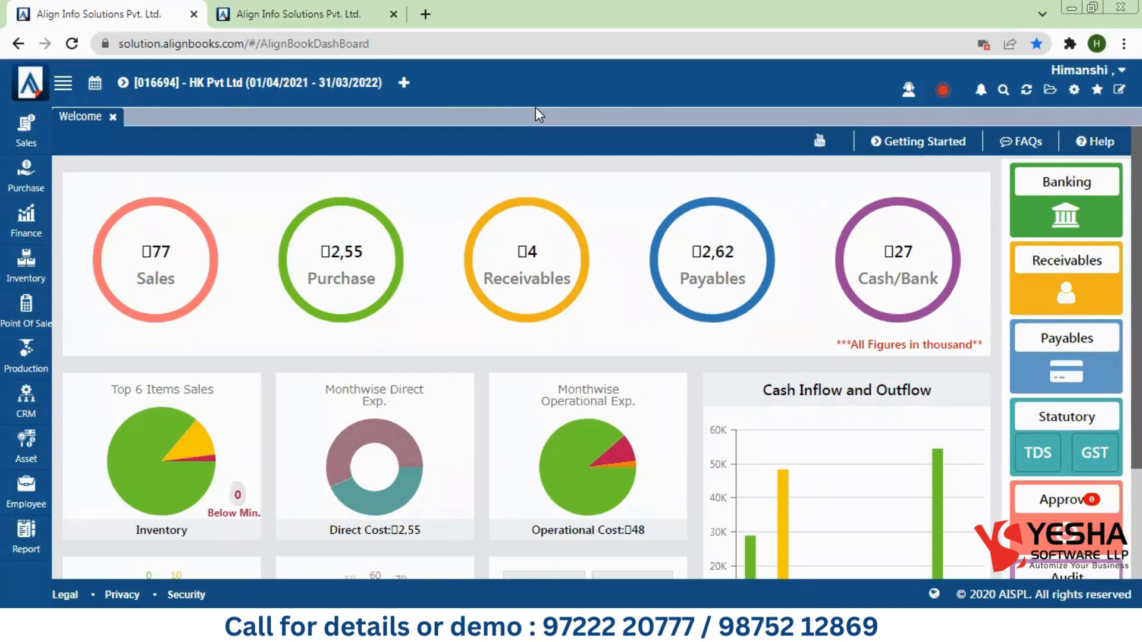
Step: Load Mr. User 1's settings in the Data_Access configuration's Data Access Right dialog
{"action": "left_click", "coordinate": [1074, 90]}
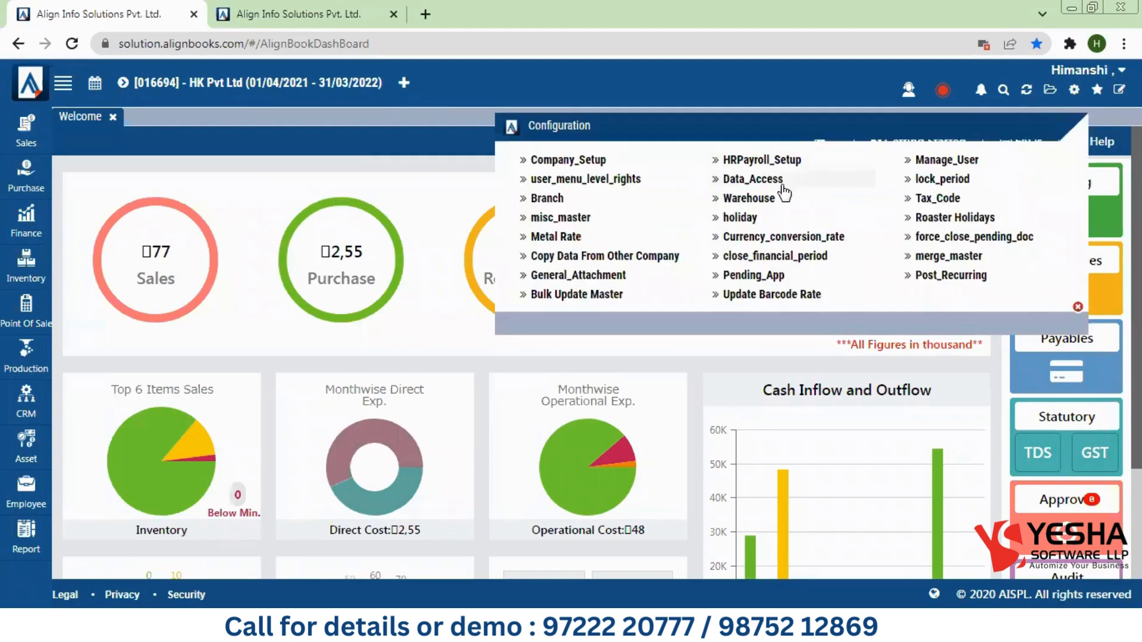
{"action": "left_click", "coordinate": [782, 186]}
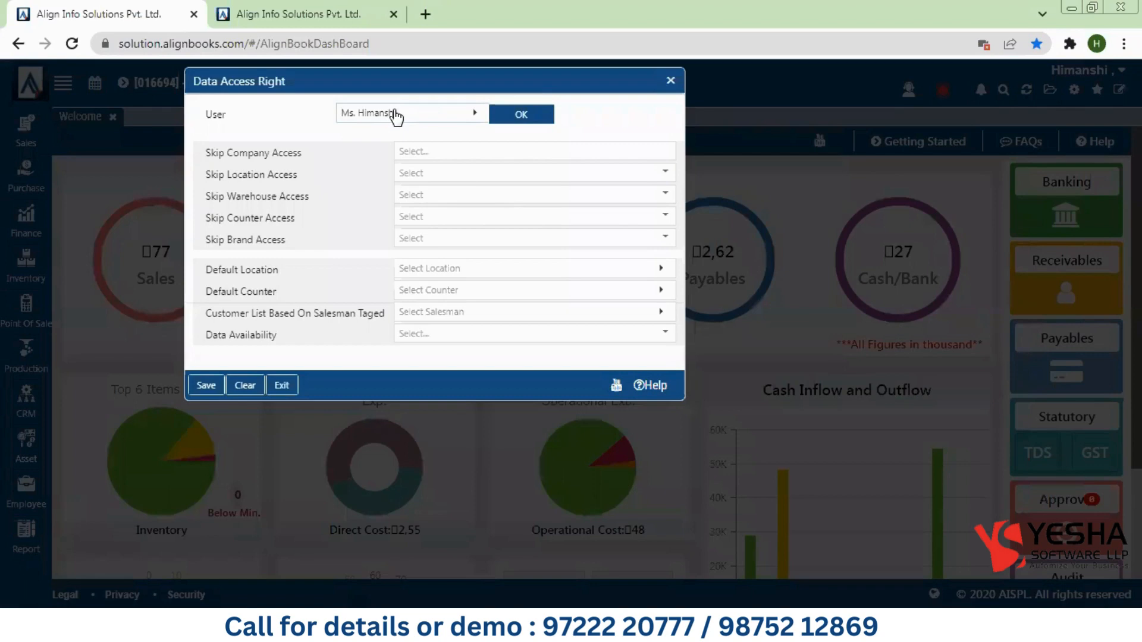
{"action": "left_click", "coordinate": [395, 116]}
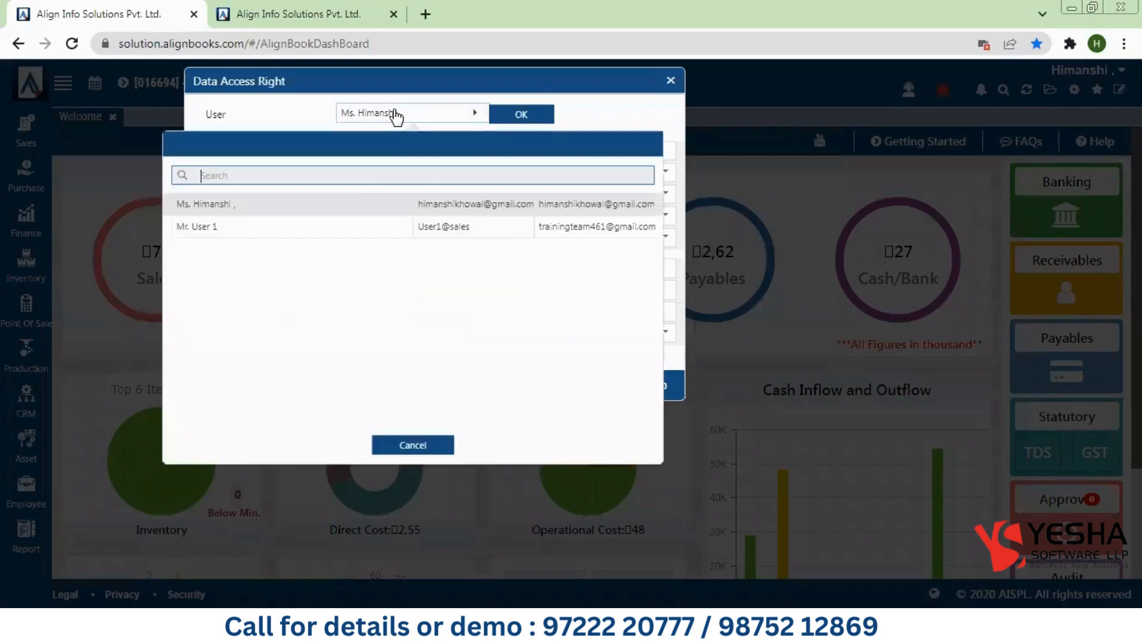
{"action": "left_click", "coordinate": [246, 227]}
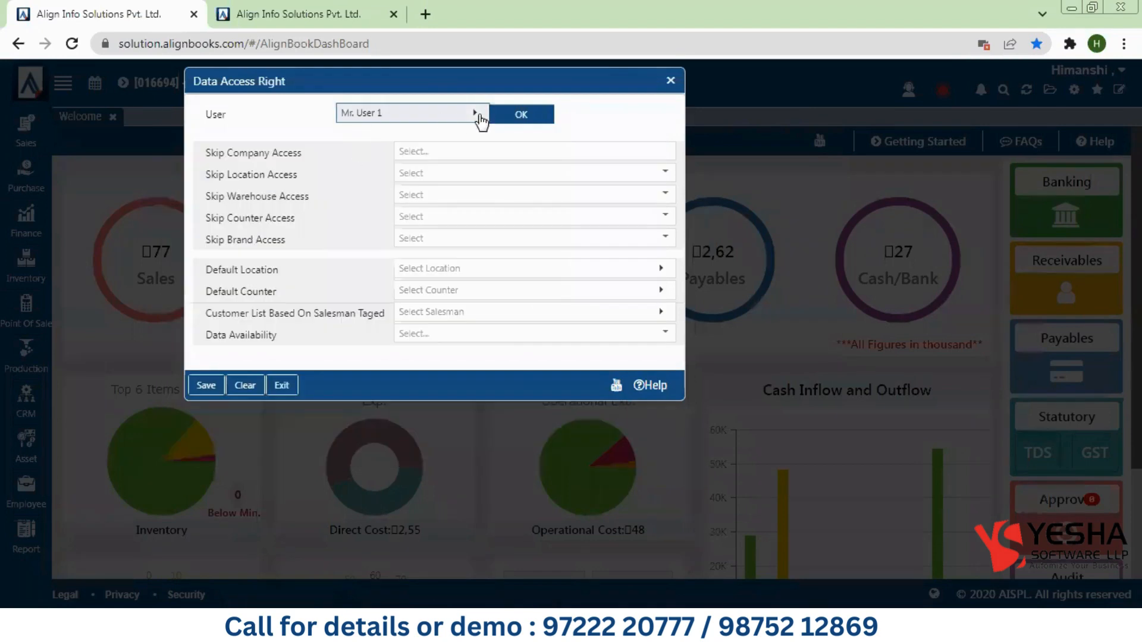
{"action": "left_click", "coordinate": [519, 115]}
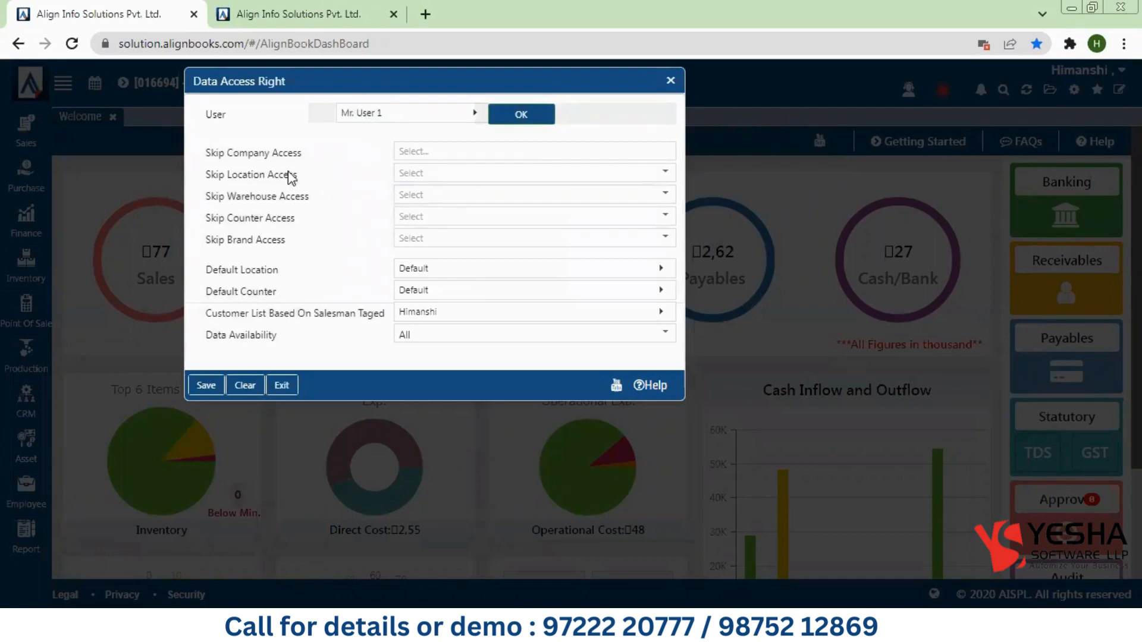
Step: Review the Skip Company, Location, Warehouse, Brand and Counter Access settings
{"action": "left_click_drag", "start_coordinate": [204, 153], "coordinate": [224, 158]}
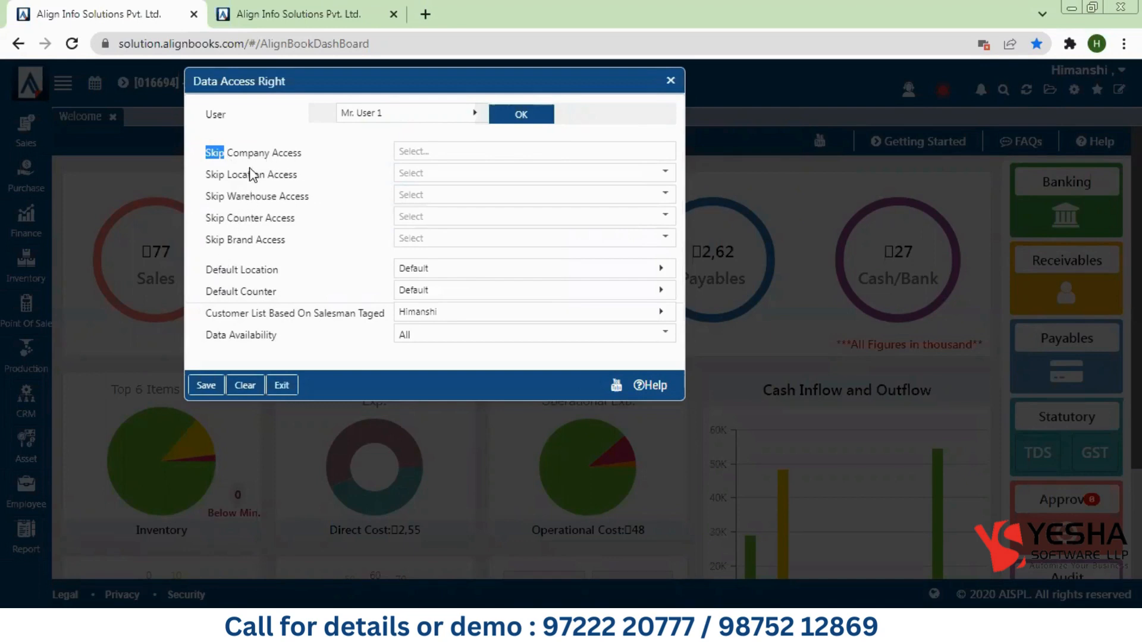
{"action": "left_click_drag", "start_coordinate": [226, 174], "coordinate": [279, 180]}
{"action": "left_click_drag", "start_coordinate": [216, 197], "coordinate": [263, 197]}
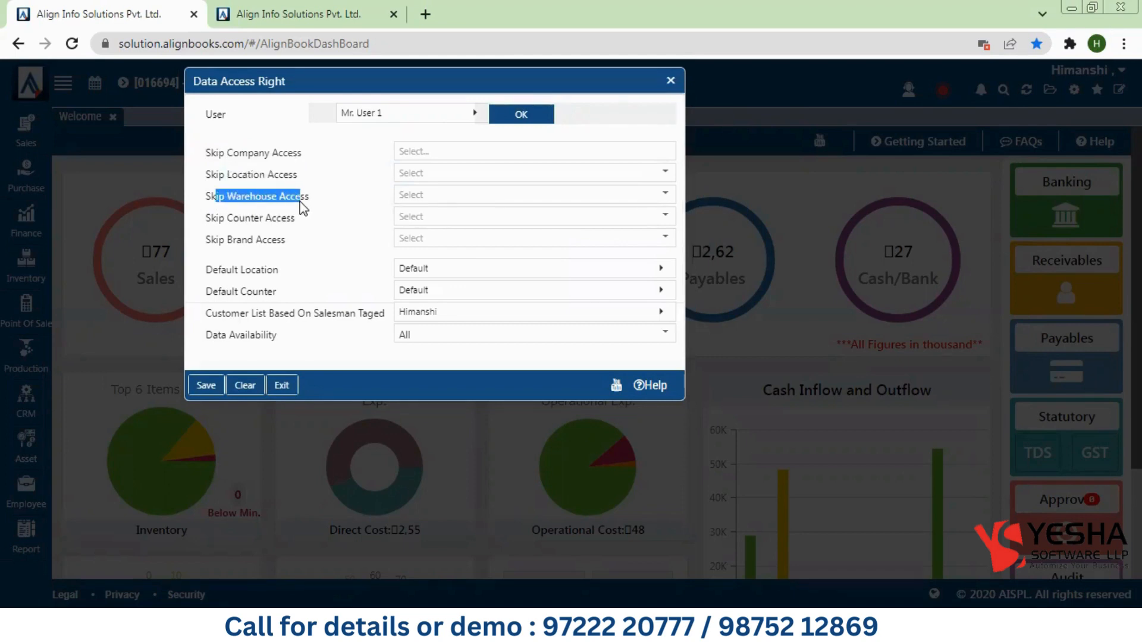
{"action": "left_click_drag", "start_coordinate": [207, 240], "coordinate": [298, 247]}
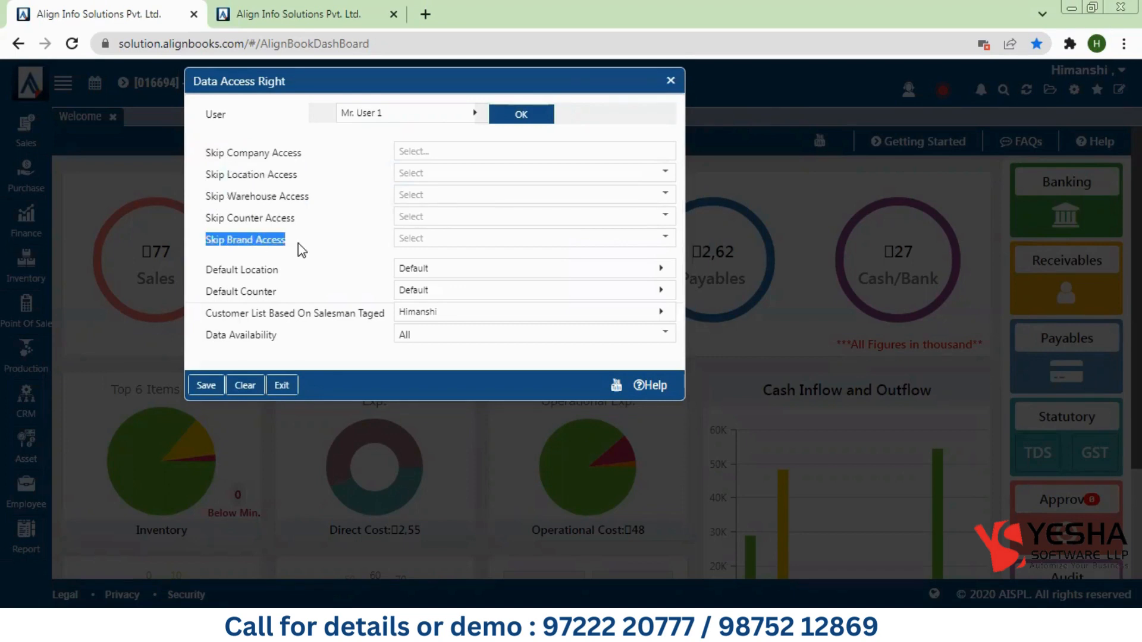
{"action": "left_click_drag", "start_coordinate": [228, 219], "coordinate": [277, 219]}
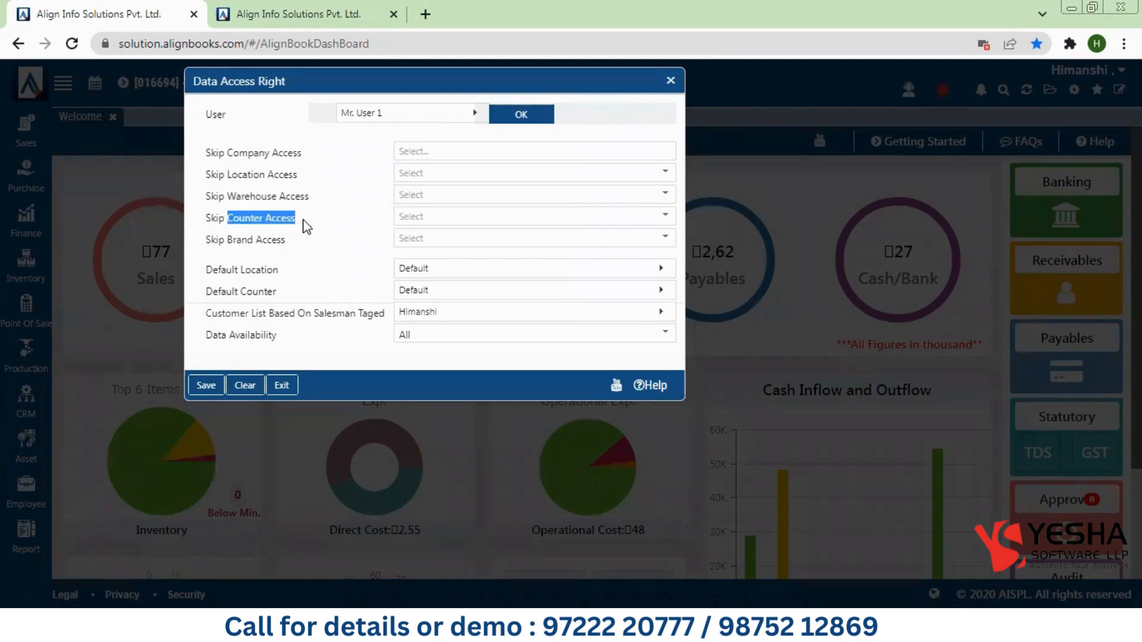
Step: Skip the Default and Main Branch locations, leaving Store 1 unskipped
{"action": "left_click", "coordinate": [415, 173]}
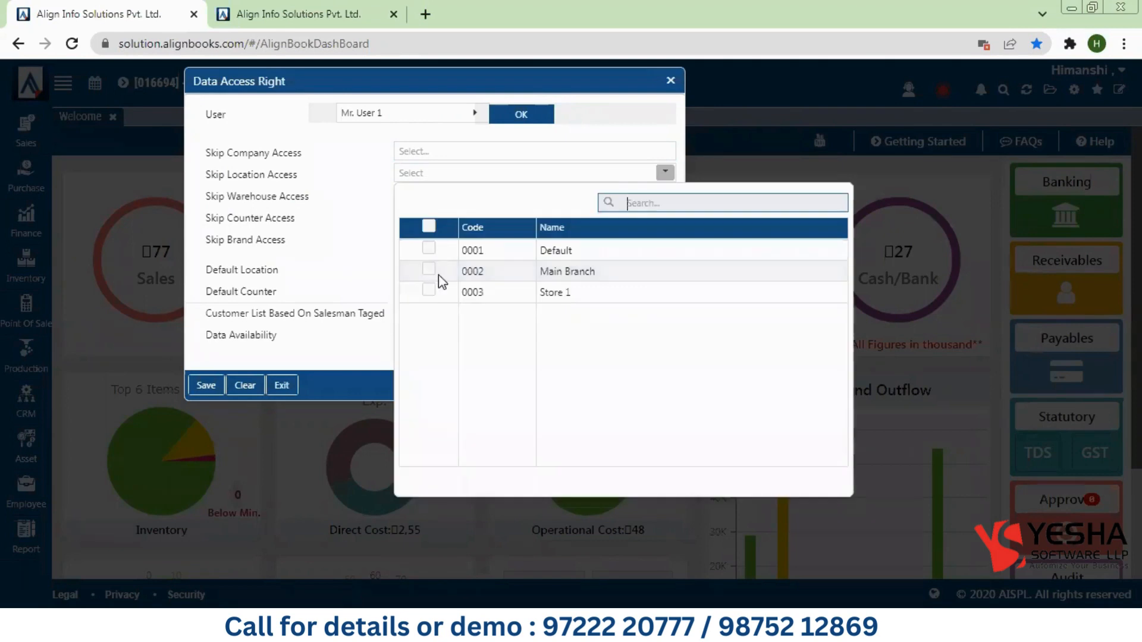
{"action": "left_click", "coordinate": [428, 249]}
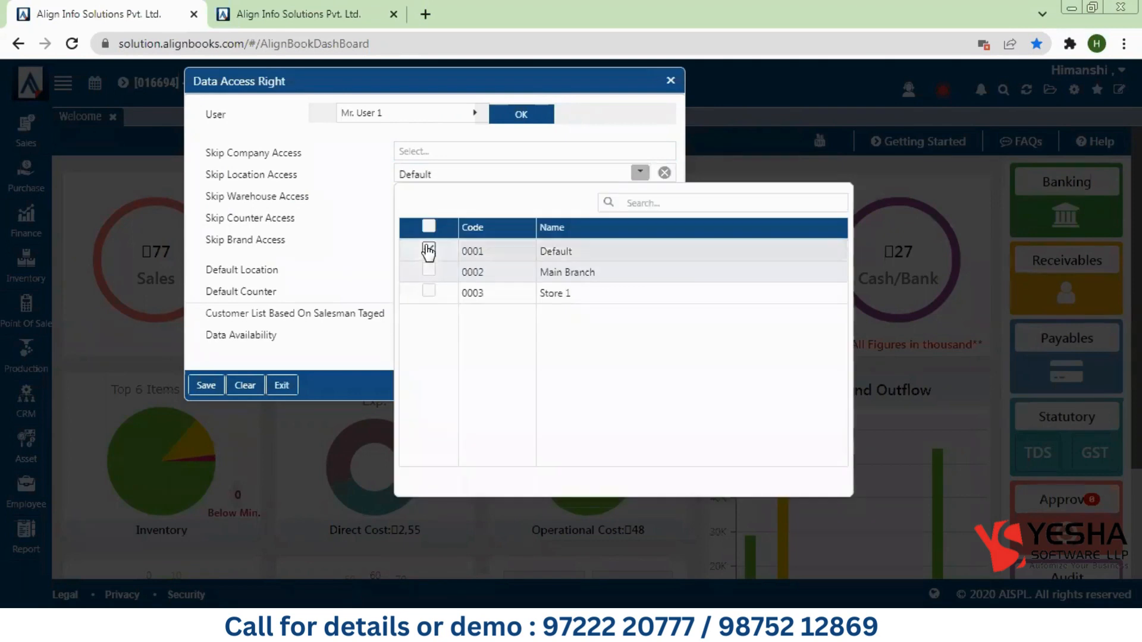
{"action": "left_click", "coordinate": [430, 292]}
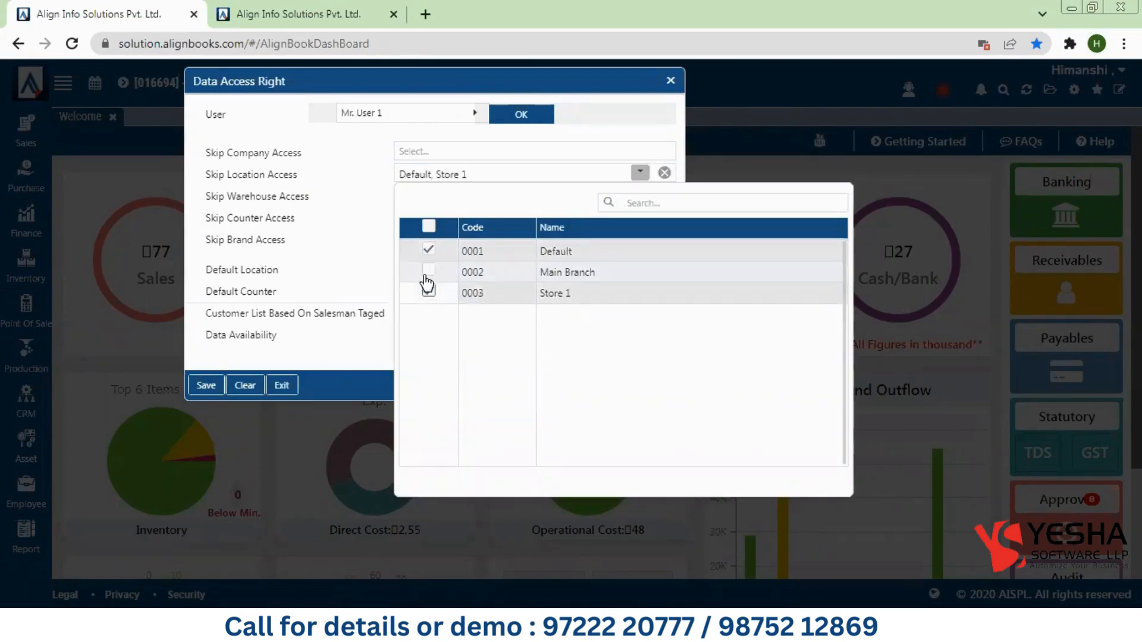
{"action": "left_click", "coordinate": [427, 271]}
{"action": "left_click", "coordinate": [429, 292]}
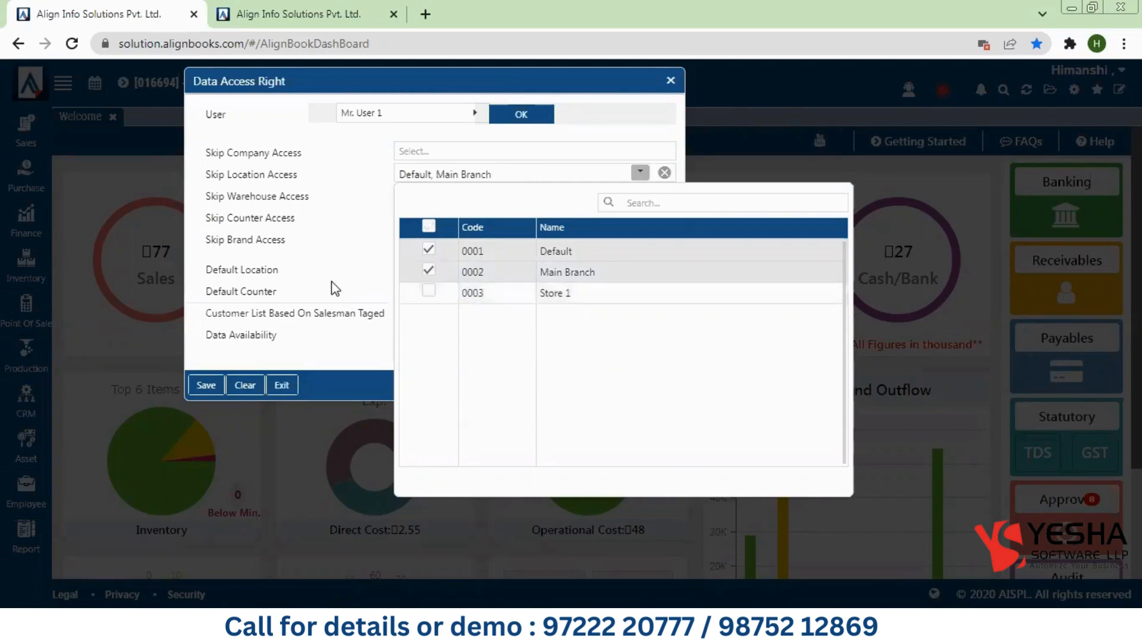
{"action": "left_click", "coordinate": [331, 281]}
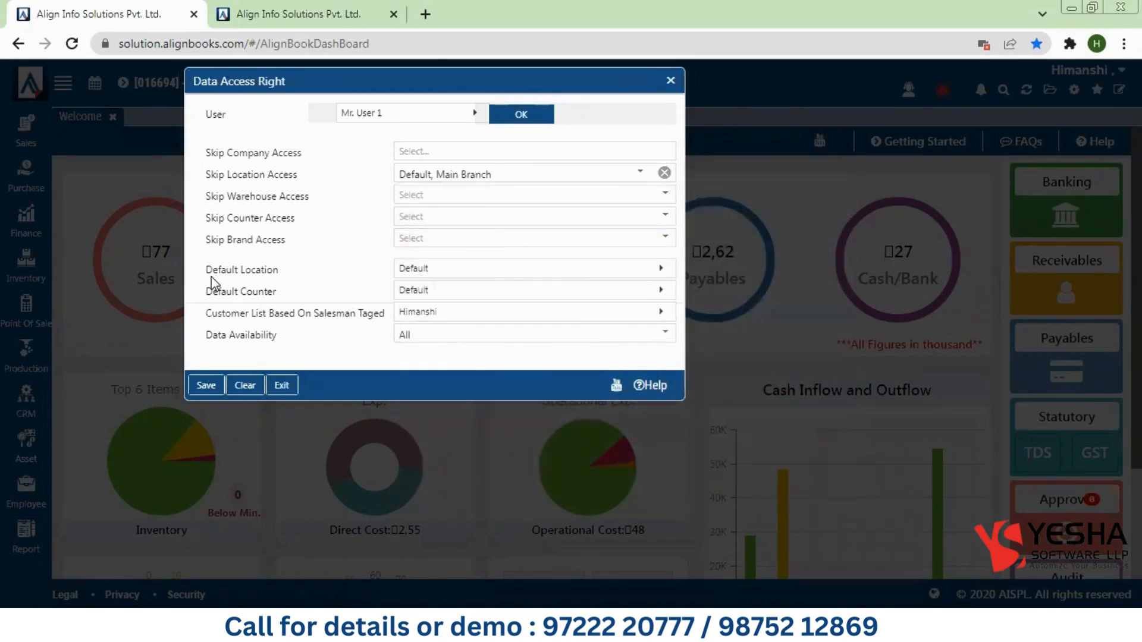
Step: Make Store 1 the default location and keep Default as the default counter
{"action": "left_click", "coordinate": [458, 273]}
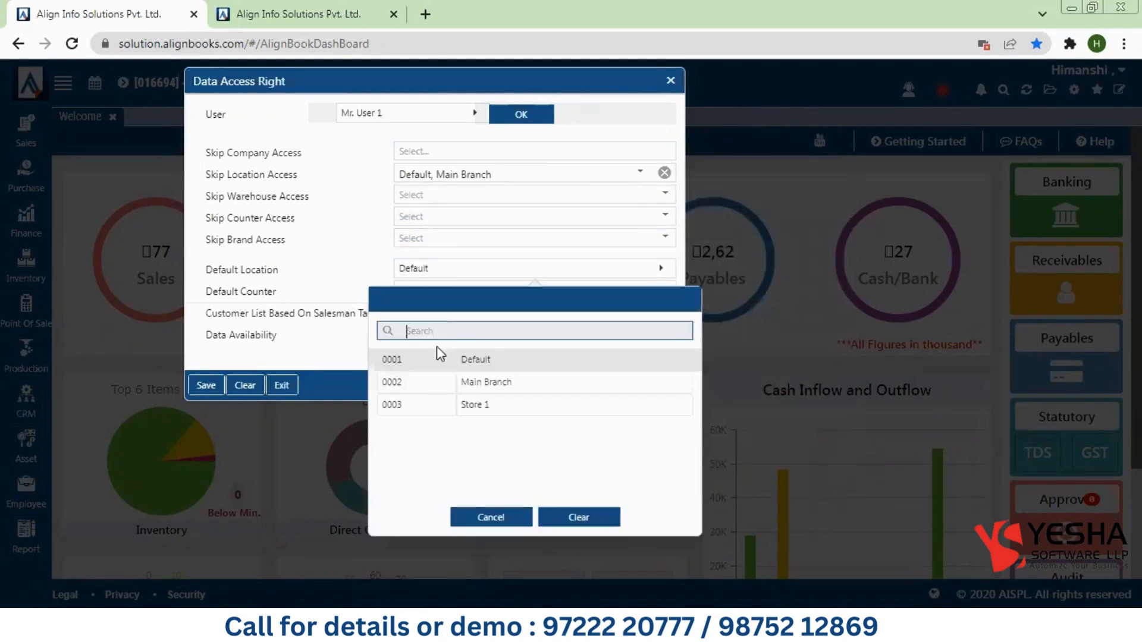
{"action": "left_click", "coordinate": [446, 405]}
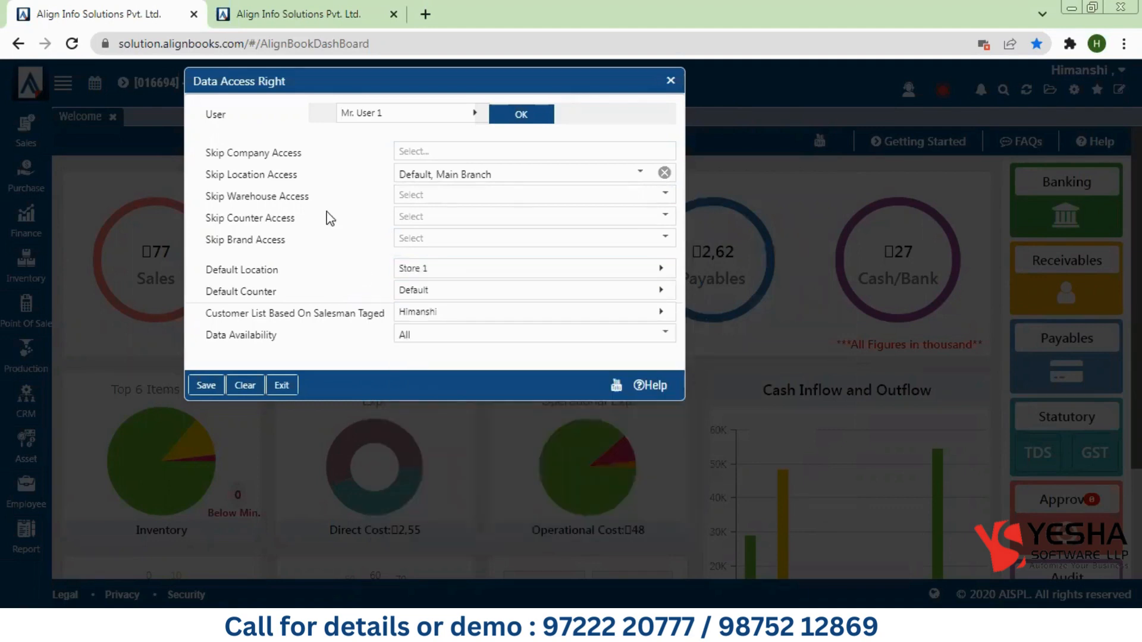
{"action": "left_click", "coordinate": [448, 304]}
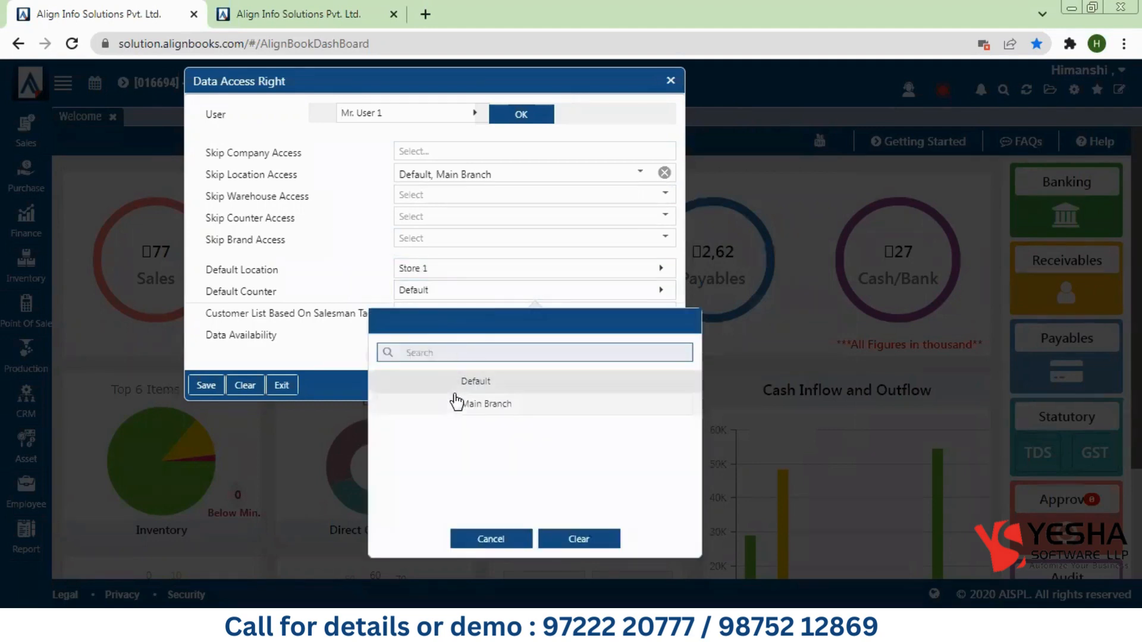
{"action": "left_click", "coordinate": [439, 382]}
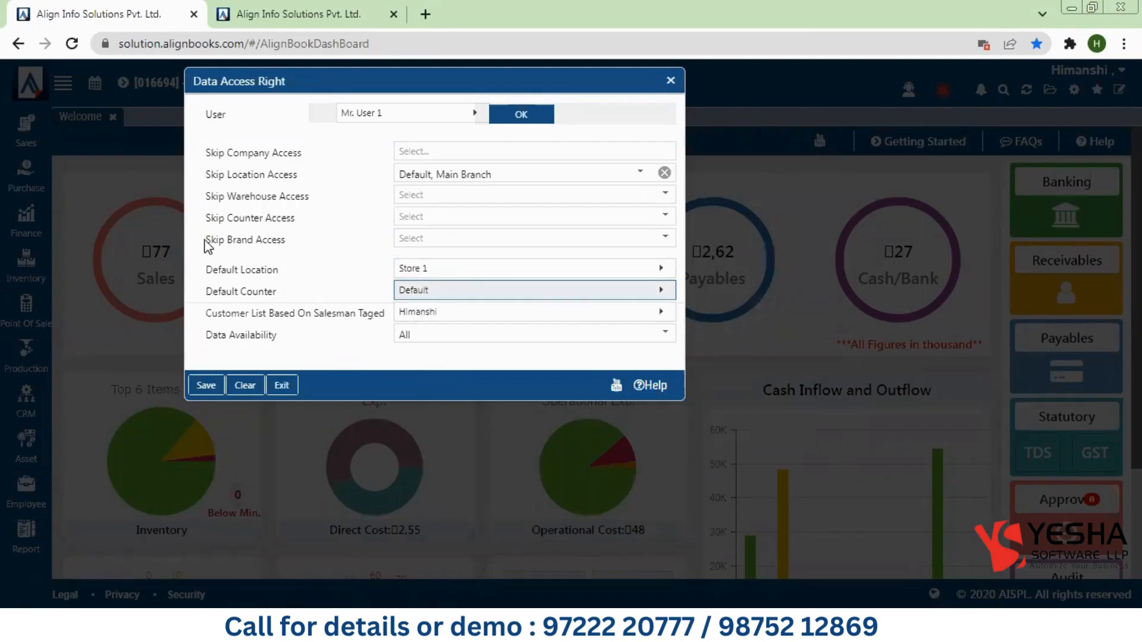
{"action": "left_click_drag", "start_coordinate": [206, 240], "coordinate": [278, 241]}
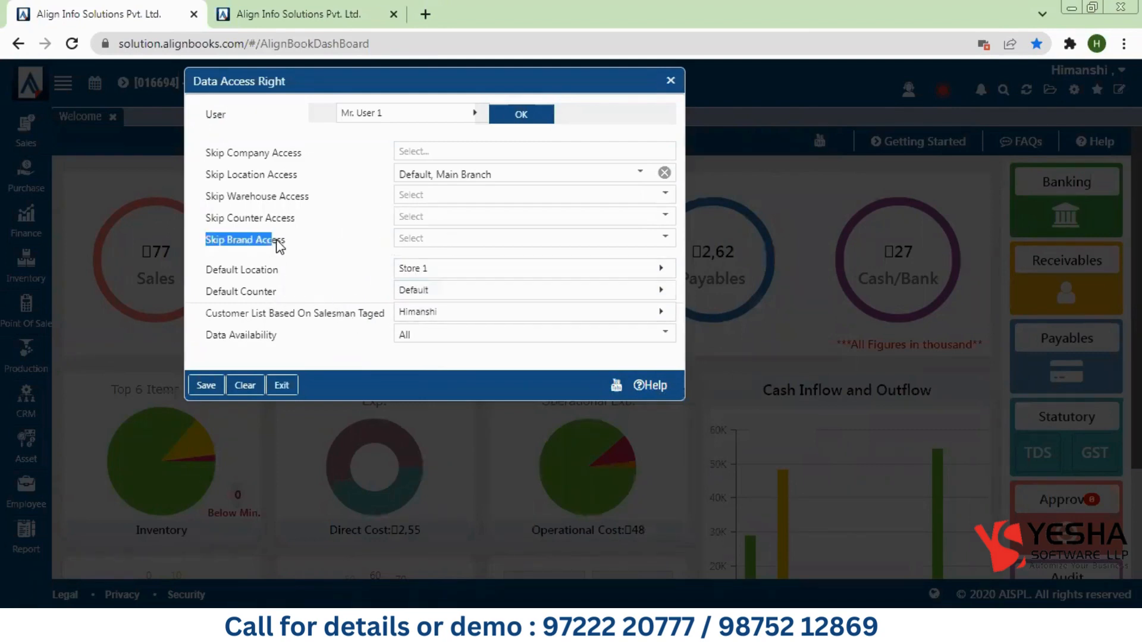
Step: Skip the Oppo brand and the Main Branch counter for User 1
{"action": "left_click", "coordinate": [426, 237]}
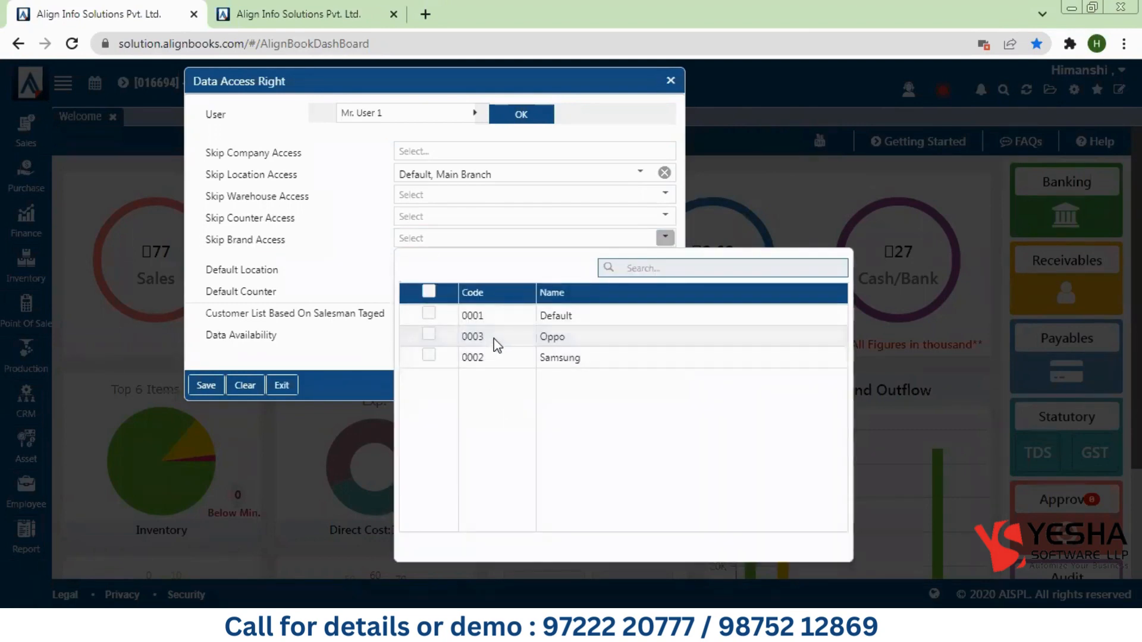
{"action": "left_click", "coordinate": [429, 335]}
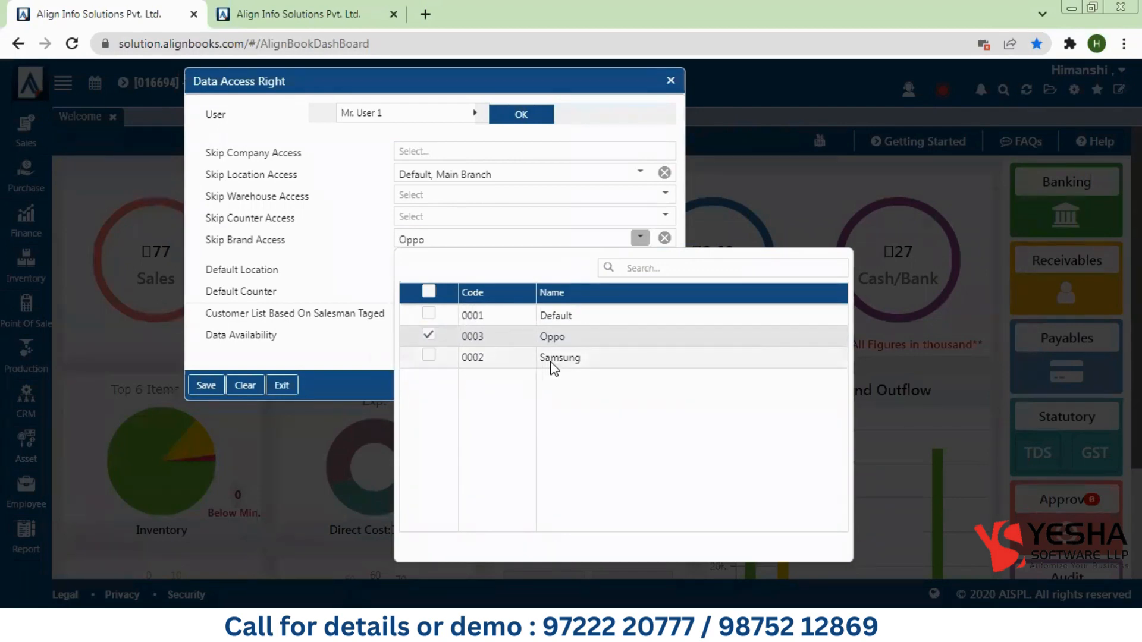
{"action": "left_click", "coordinate": [304, 270]}
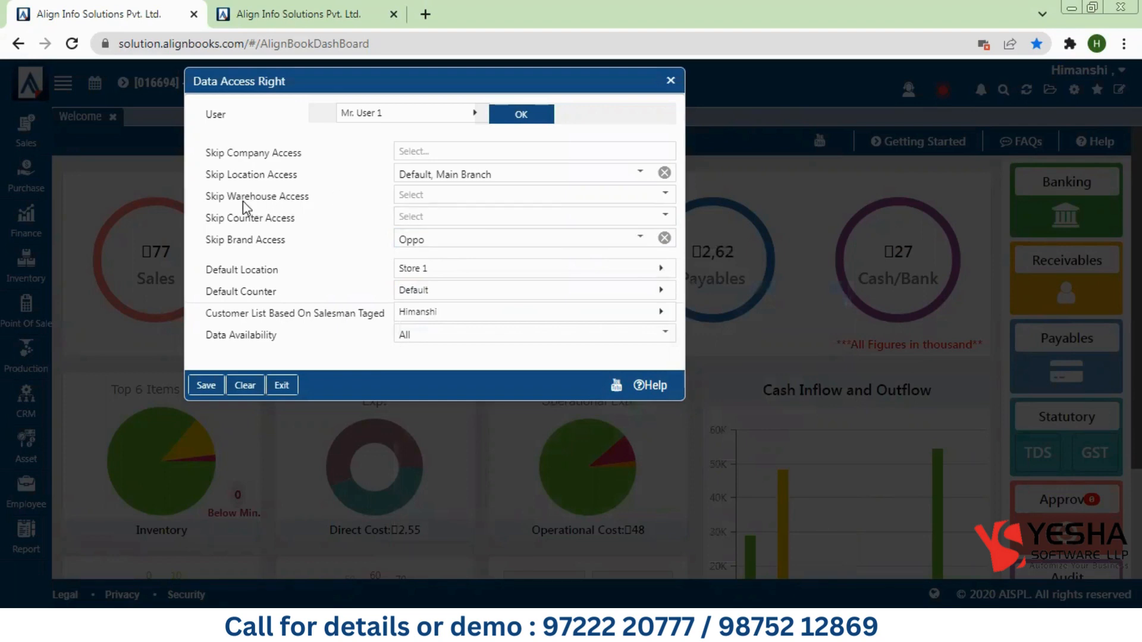
{"action": "left_click", "coordinate": [411, 221]}
{"action": "left_click", "coordinate": [427, 314]}
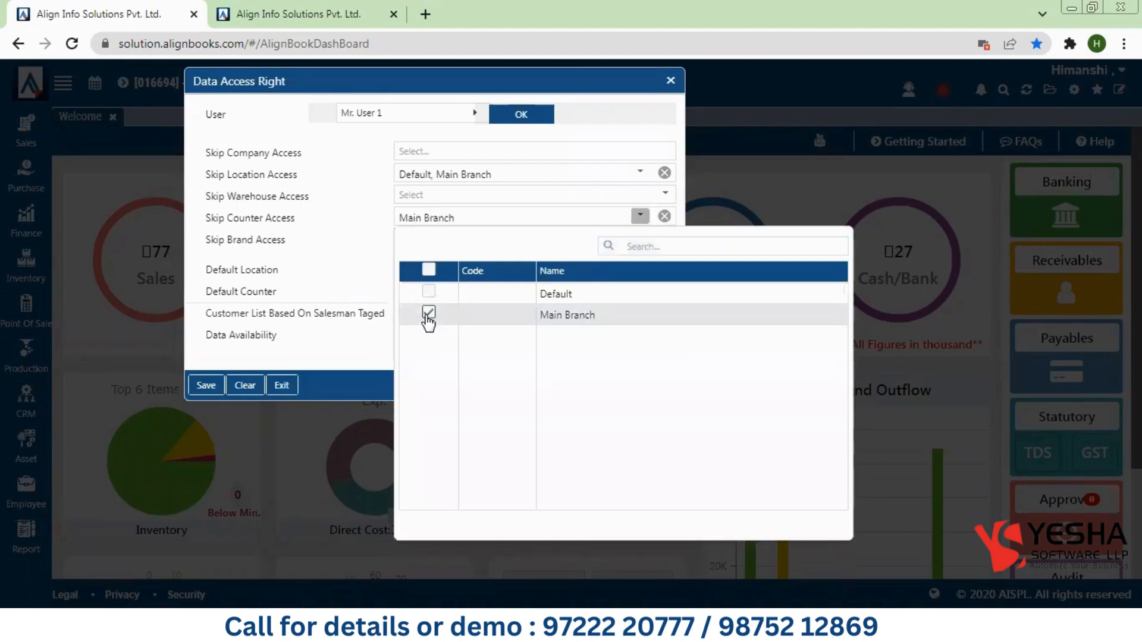
{"action": "left_click", "coordinate": [348, 255]}
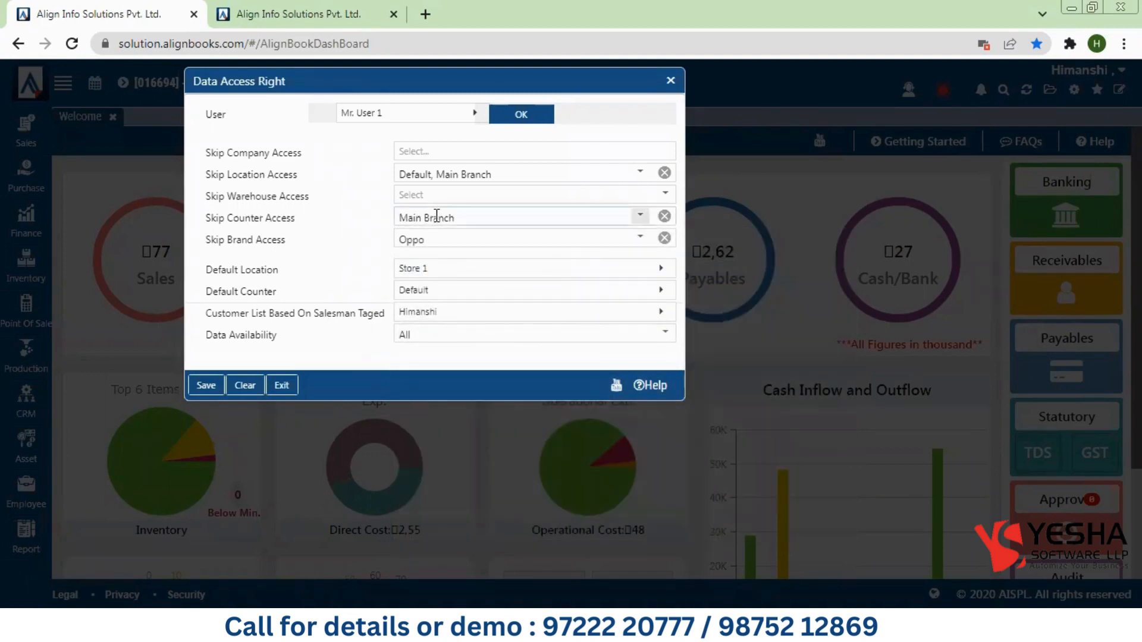
Step: Leave Skip Company Access empty after briefly ticking Express Enterprises and new
{"action": "left_click", "coordinate": [416, 154]}
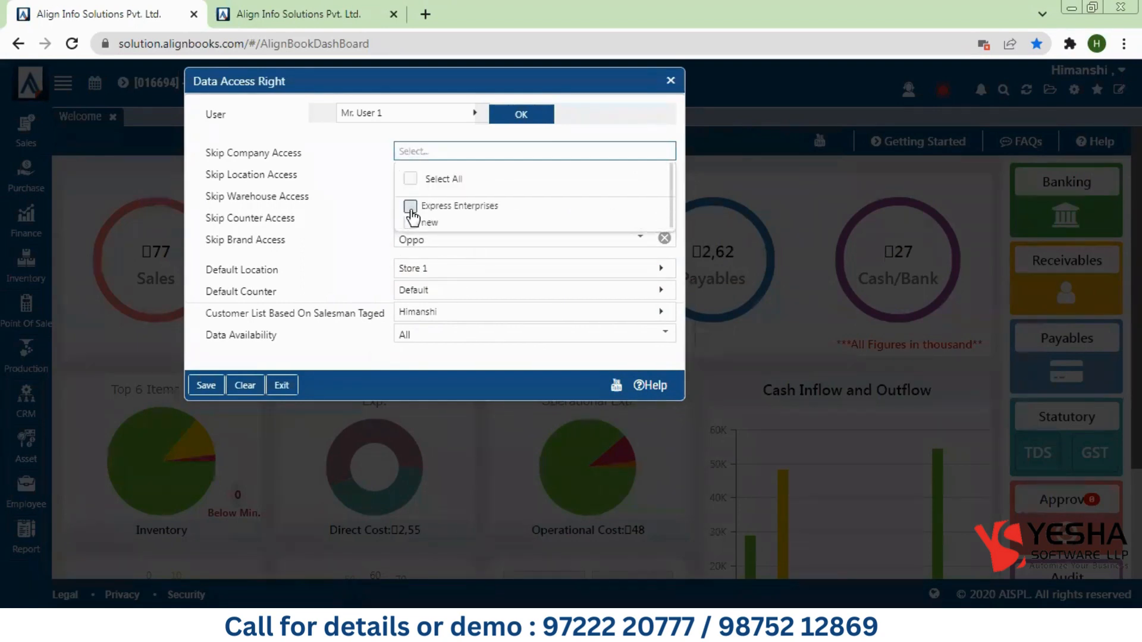
{"action": "left_click", "coordinate": [409, 206]}
{"action": "left_click", "coordinate": [414, 227]}
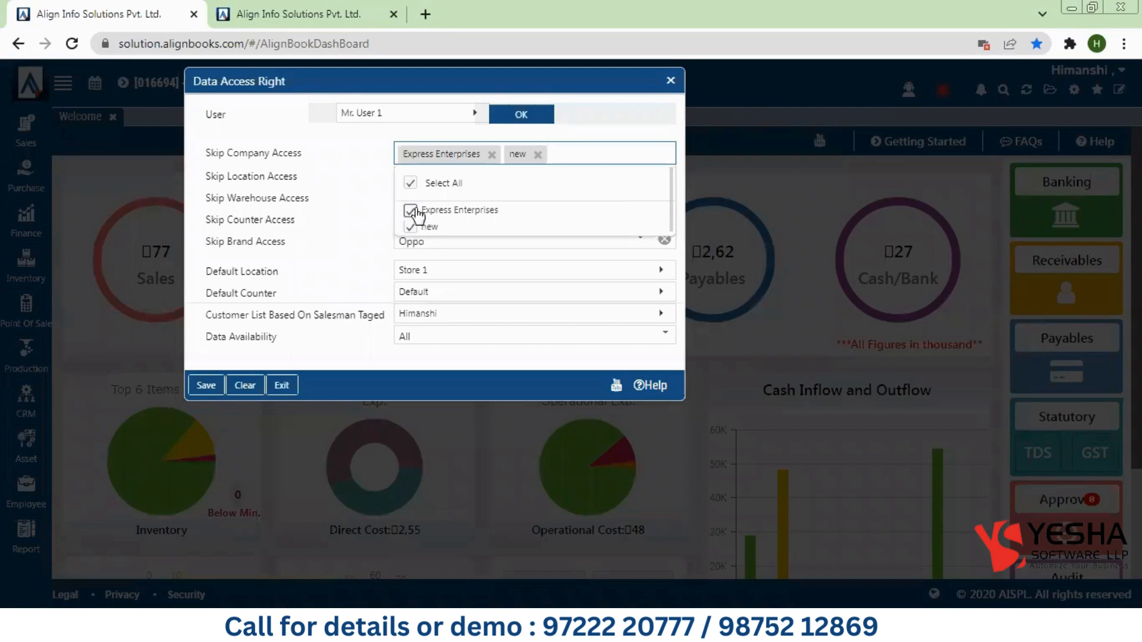
{"action": "left_click", "coordinate": [411, 227]}
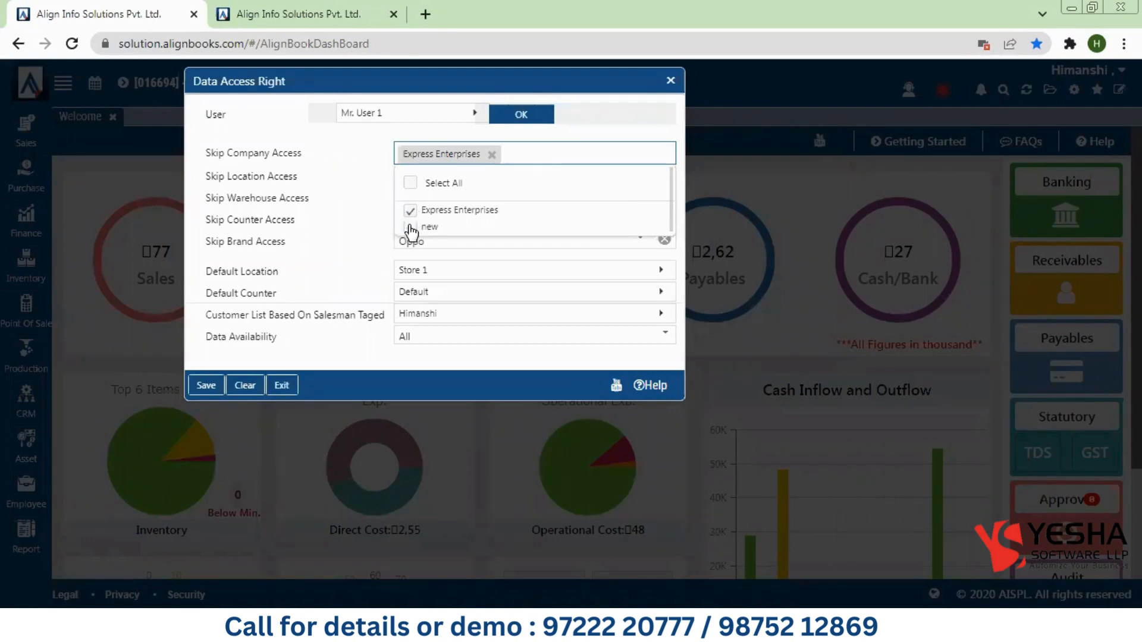
{"action": "left_click", "coordinate": [410, 209]}
{"action": "left_click", "coordinate": [327, 250]}
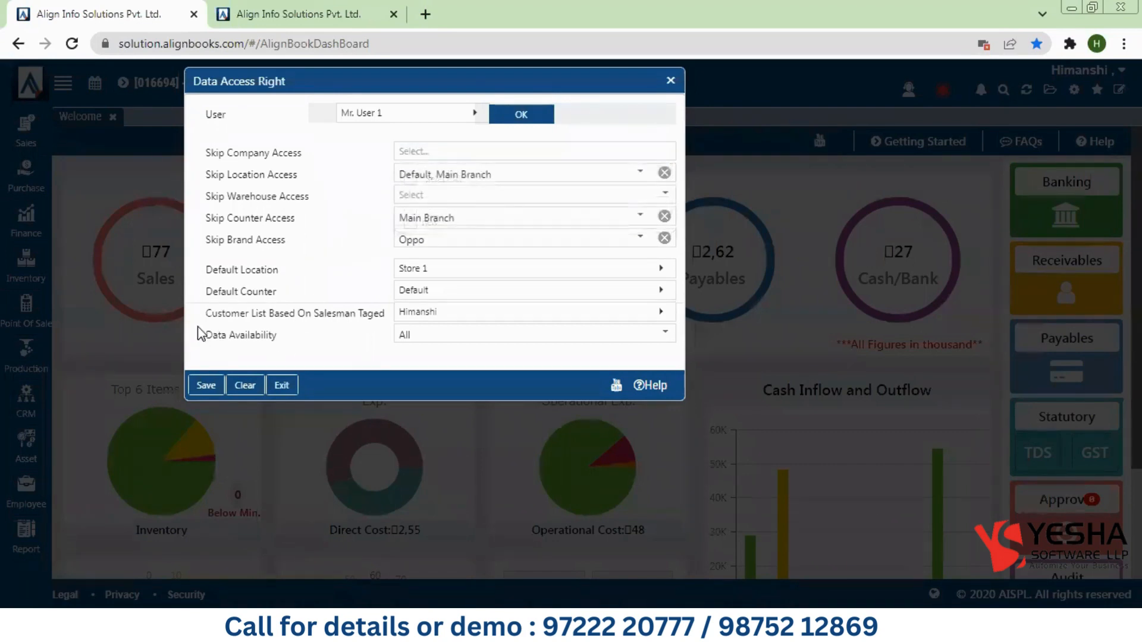
{"action": "left_click_drag", "start_coordinate": [205, 321], "coordinate": [375, 324]}
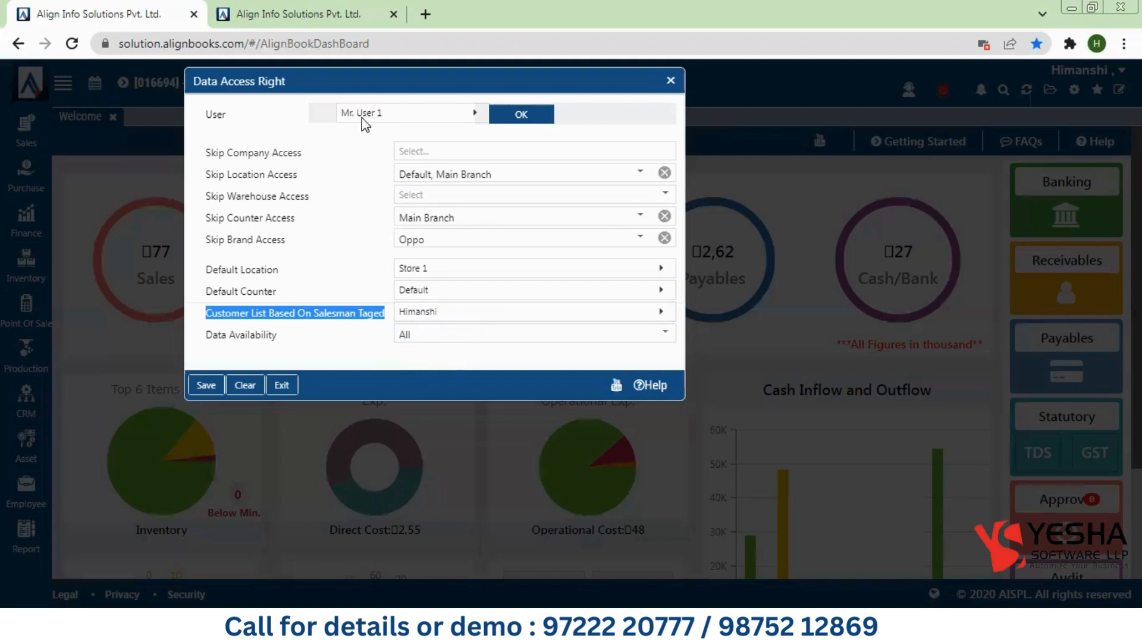
Step: Show the Data Availability choices All, Self and Hierarchy
{"action": "left_click", "coordinate": [419, 340]}
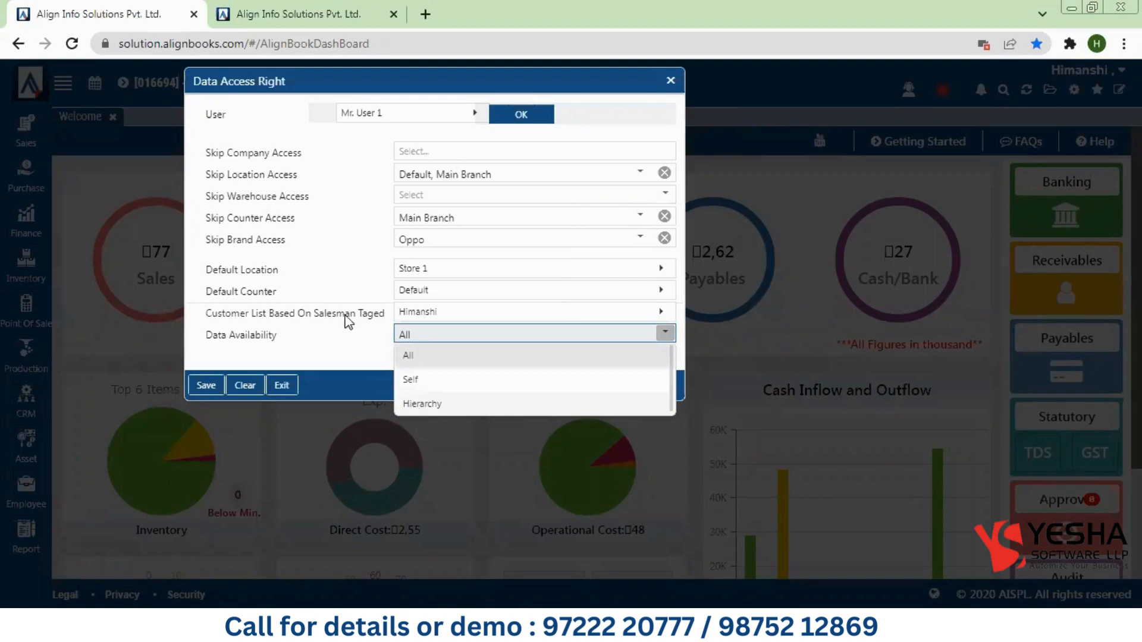
Step: Keep Data Availability at All and save User 1's data access rights
{"action": "left_click", "coordinate": [337, 279]}
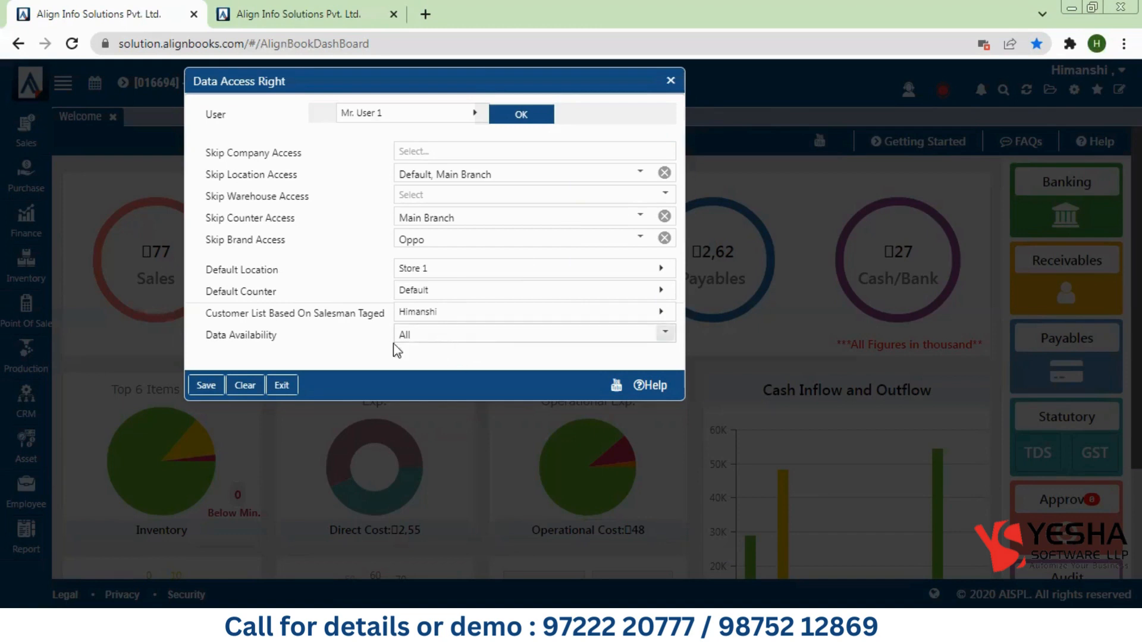
{"action": "left_click", "coordinate": [208, 385]}
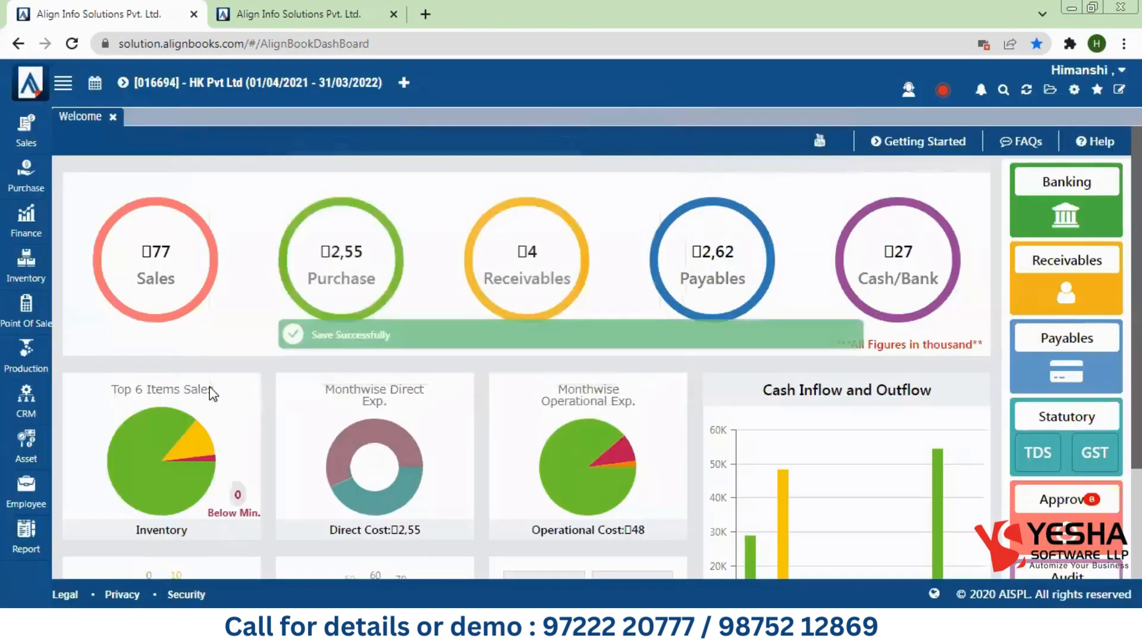
Step: Log out in the second tab and sign back in with User 1's login ID and password
{"action": "left_click", "coordinate": [284, 10]}
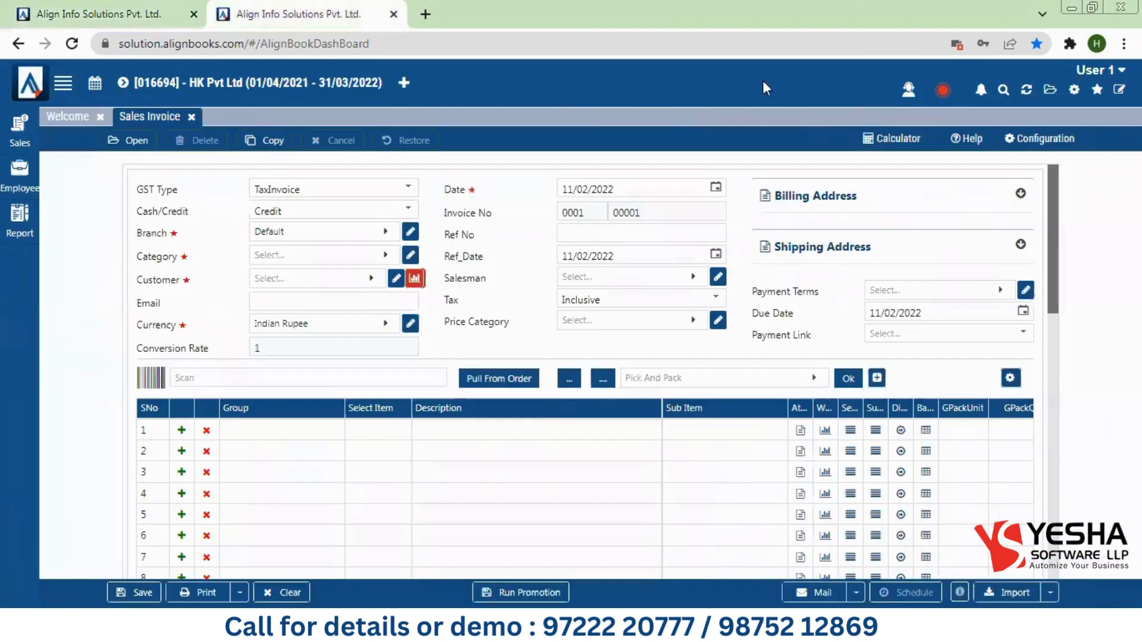
{"action": "left_click", "coordinate": [1096, 72]}
{"action": "left_click", "coordinate": [1104, 242]}
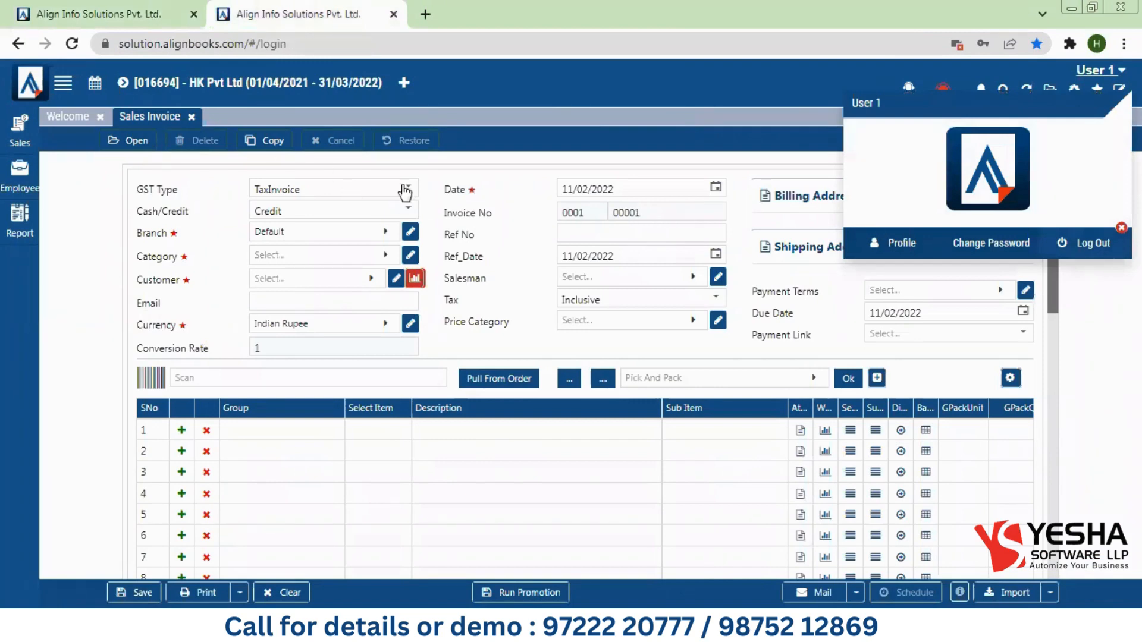
{"action": "left_click", "coordinate": [1086, 241]}
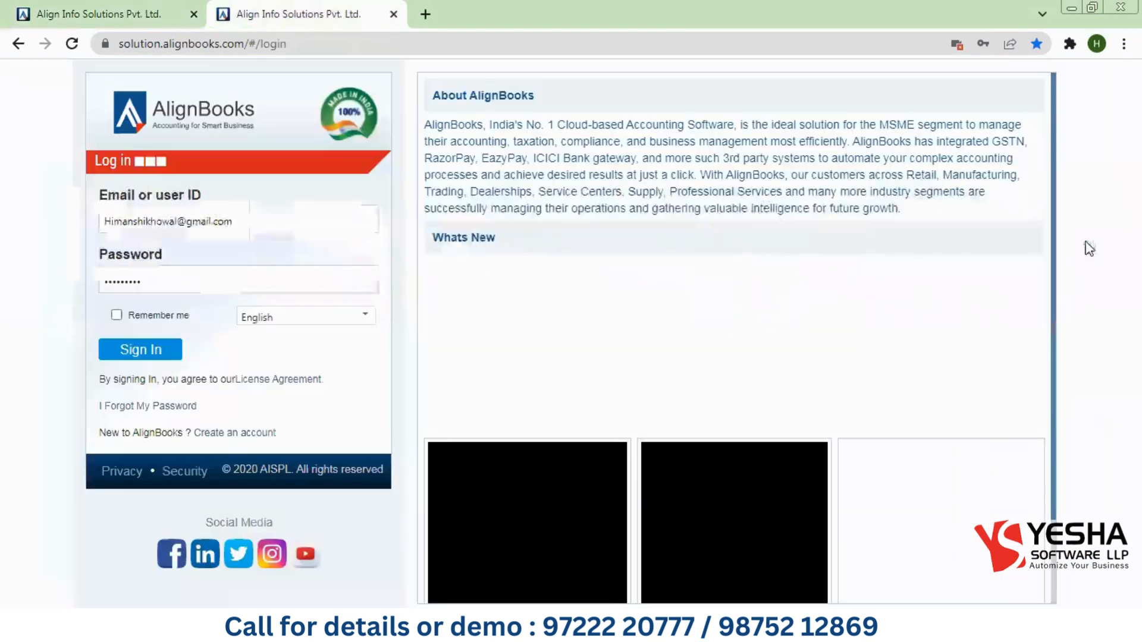
{"action": "key", "text": "ctrl+a"}
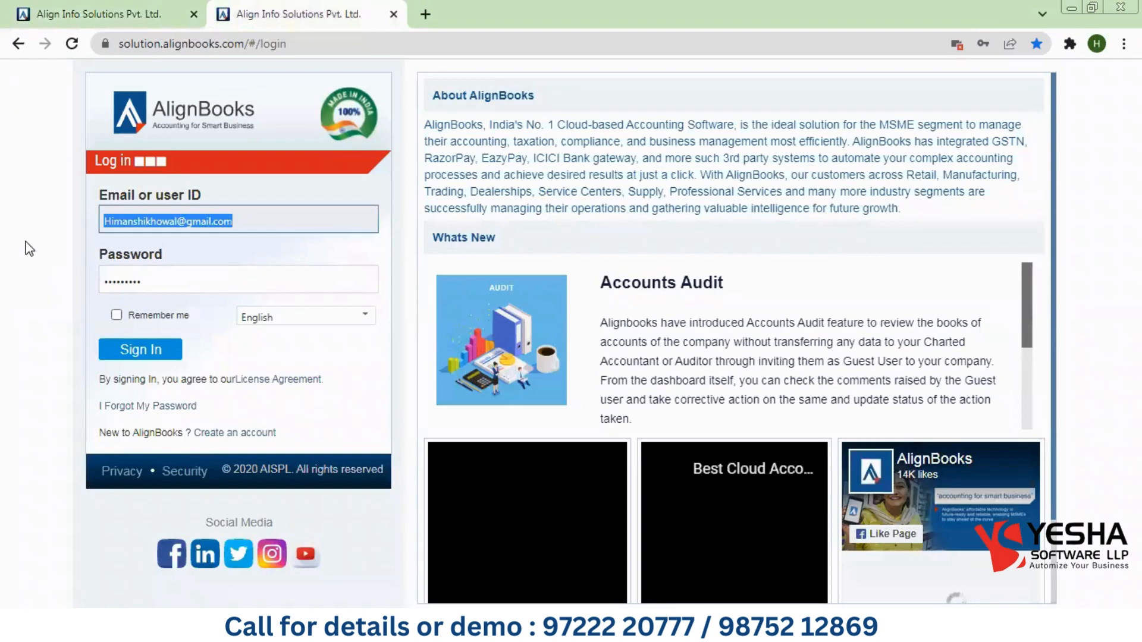
{"action": "type", "text": "User1@sales"}
{"action": "key", "text": "Tab"}
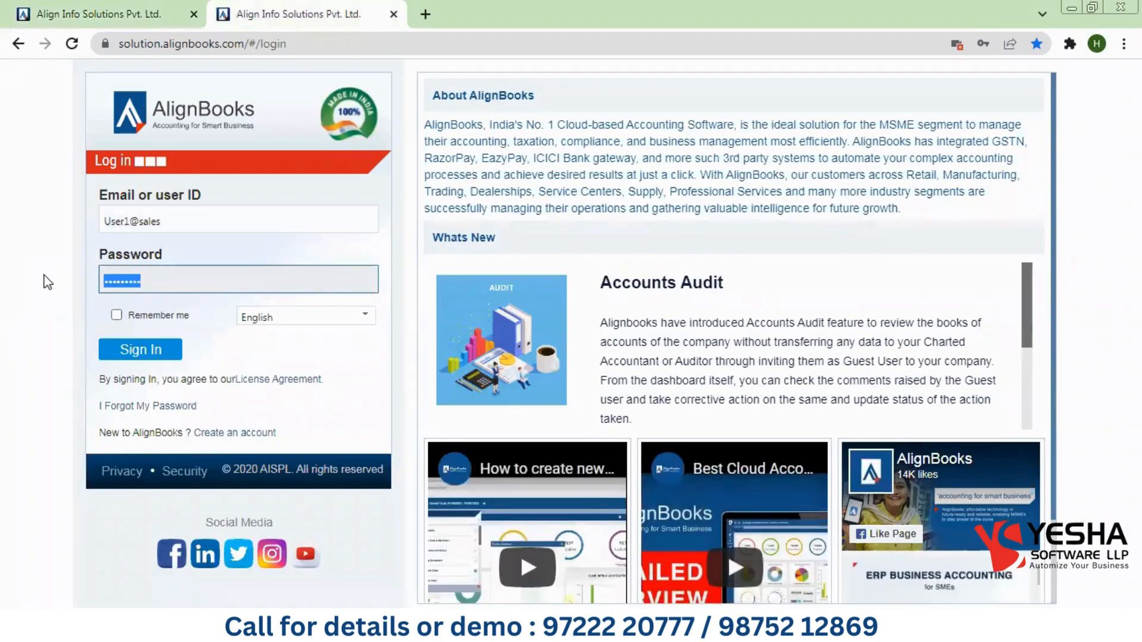
{"action": "key", "text": "BackSpace"}
{"action": "type", "text": "•••••••••••"}
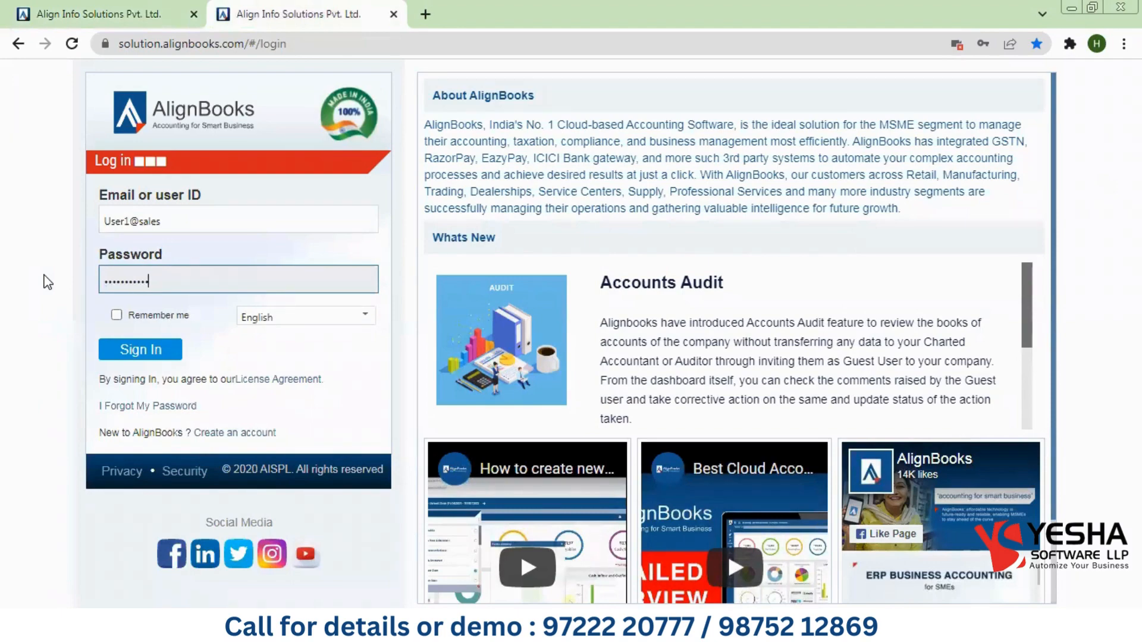
{"action": "left_click", "coordinate": [138, 359]}
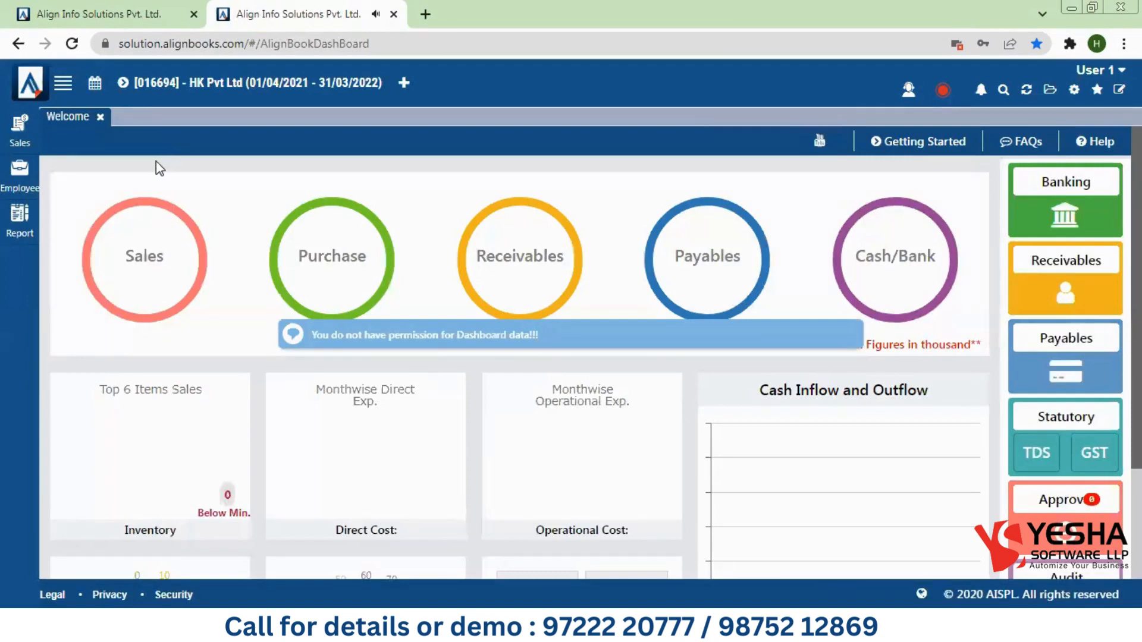
Step: As User 1, start a Sales Invoice, confirm Store 1 is the only branch, and browse the items
{"action": "left_click", "coordinate": [24, 116]}
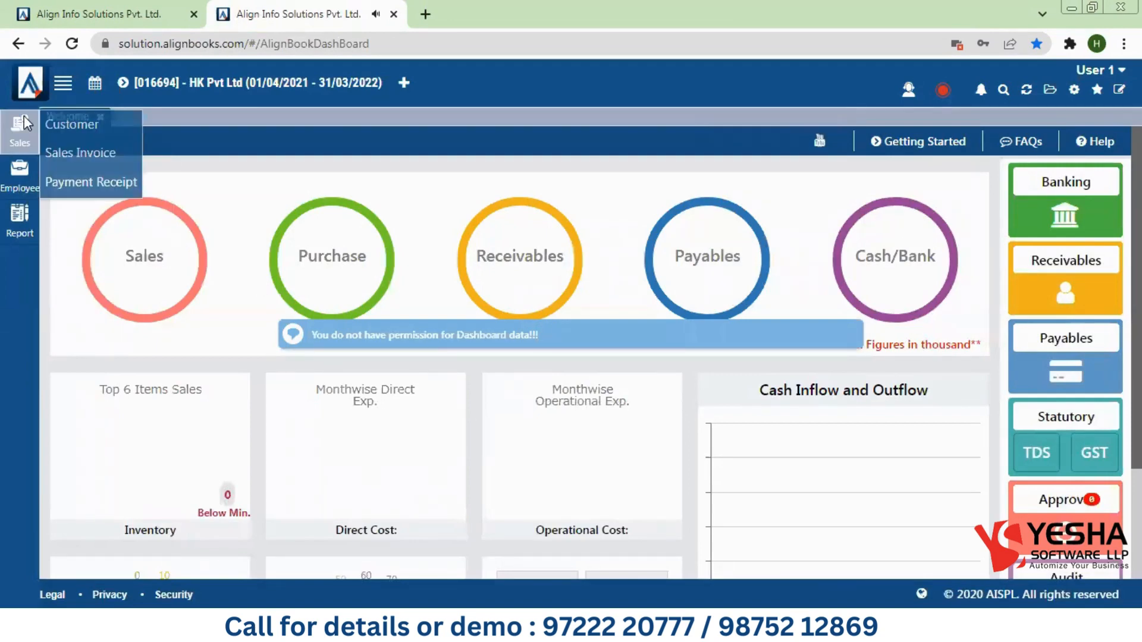
{"action": "left_click", "coordinate": [85, 156]}
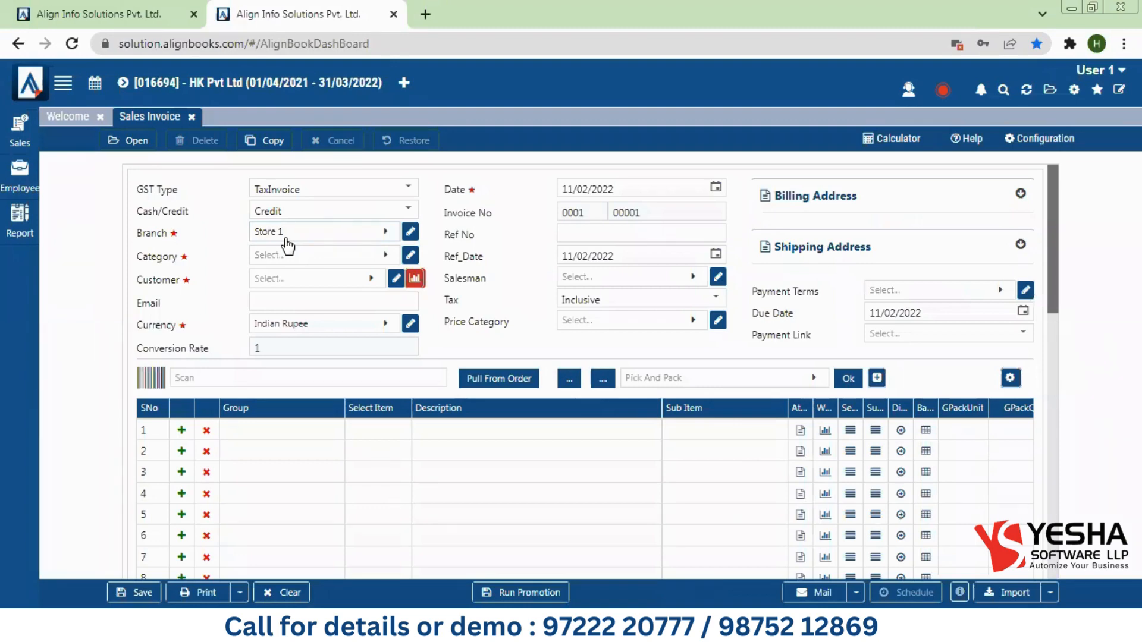
{"action": "left_click", "coordinate": [288, 244]}
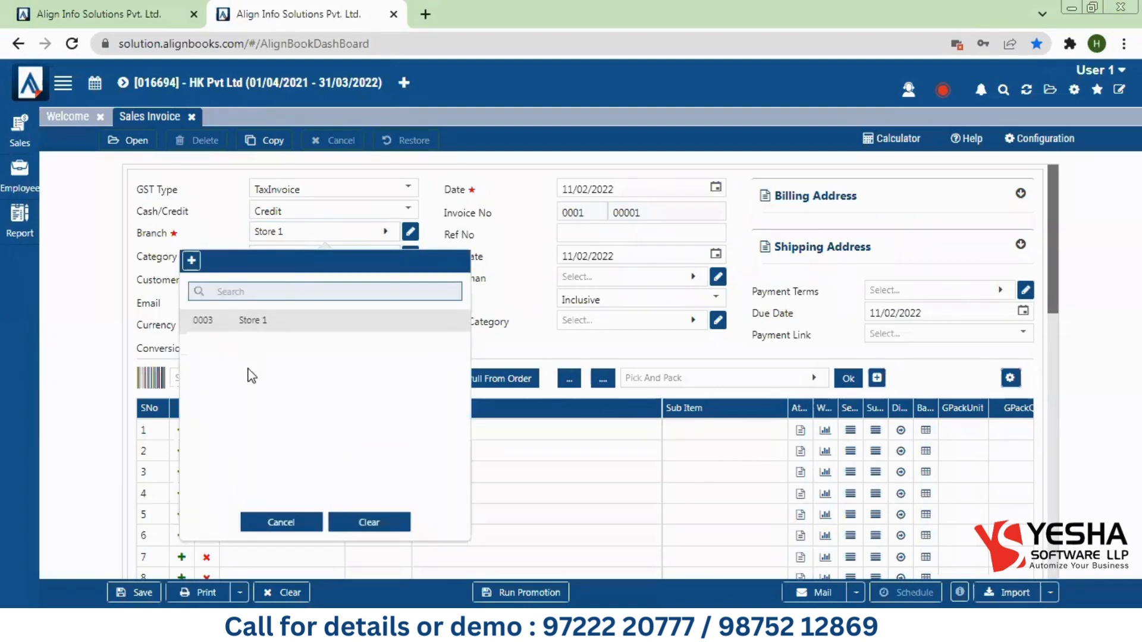
{"action": "left_click", "coordinate": [281, 523]}
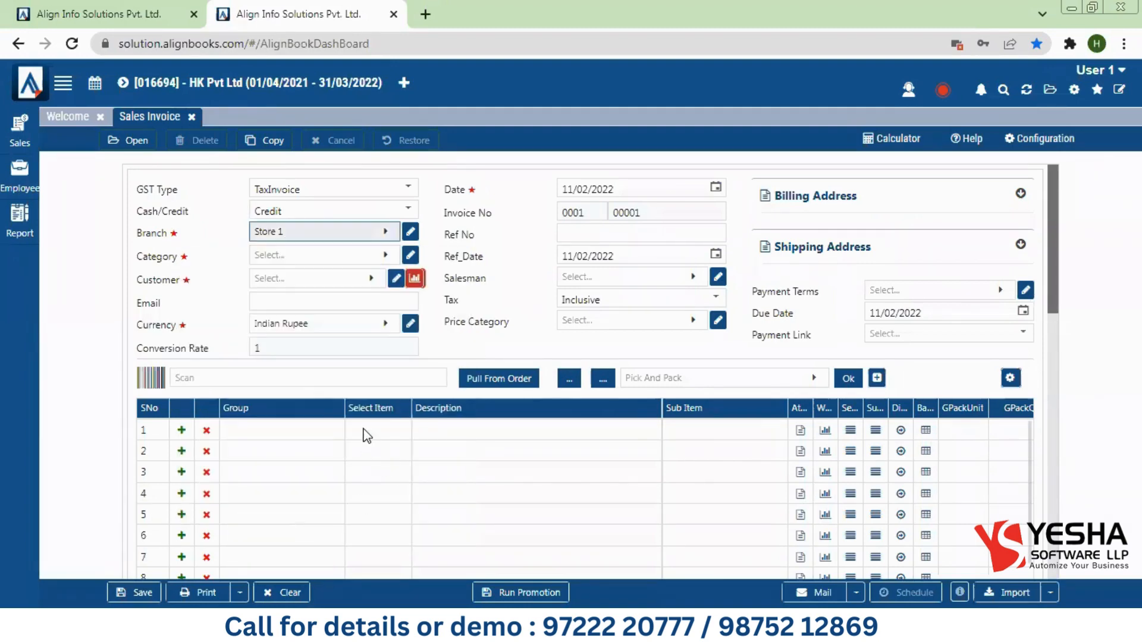
{"action": "left_click", "coordinate": [367, 436]}
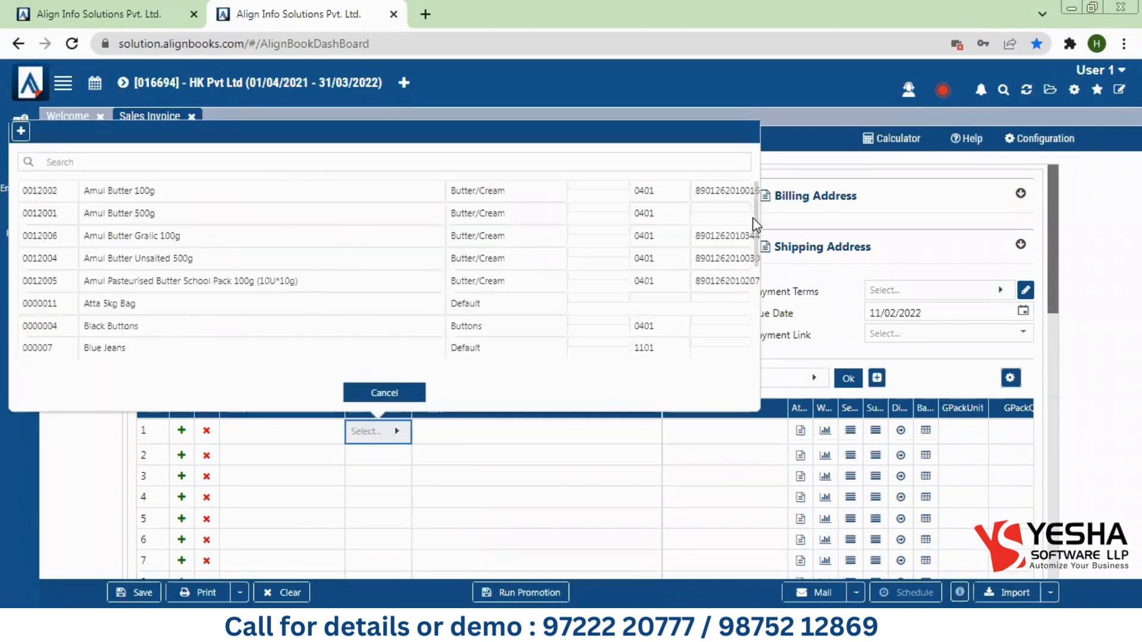
{"action": "mouse_move", "coordinate": [754, 219]}
{"action": "left_mouse_down"}
{"action": "mouse_move", "coordinate": [764, 370]}
{"action": "mouse_move", "coordinate": [754, 255]}
{"action": "mouse_move", "coordinate": [738, 222]}
{"action": "left_mouse_up"}
{"action": "left_click", "coordinate": [403, 395]}
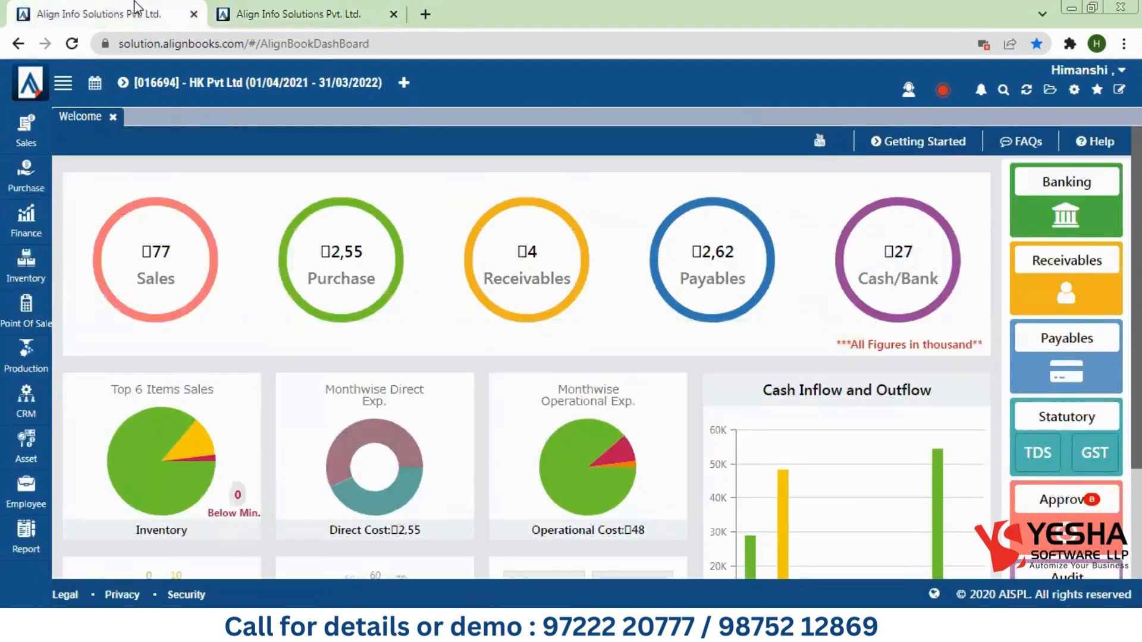
Step: Set Lock Upto to 23/04/2021 in the lock_period configuration, leaving Unlock Period off
{"action": "left_click", "coordinate": [1075, 90]}
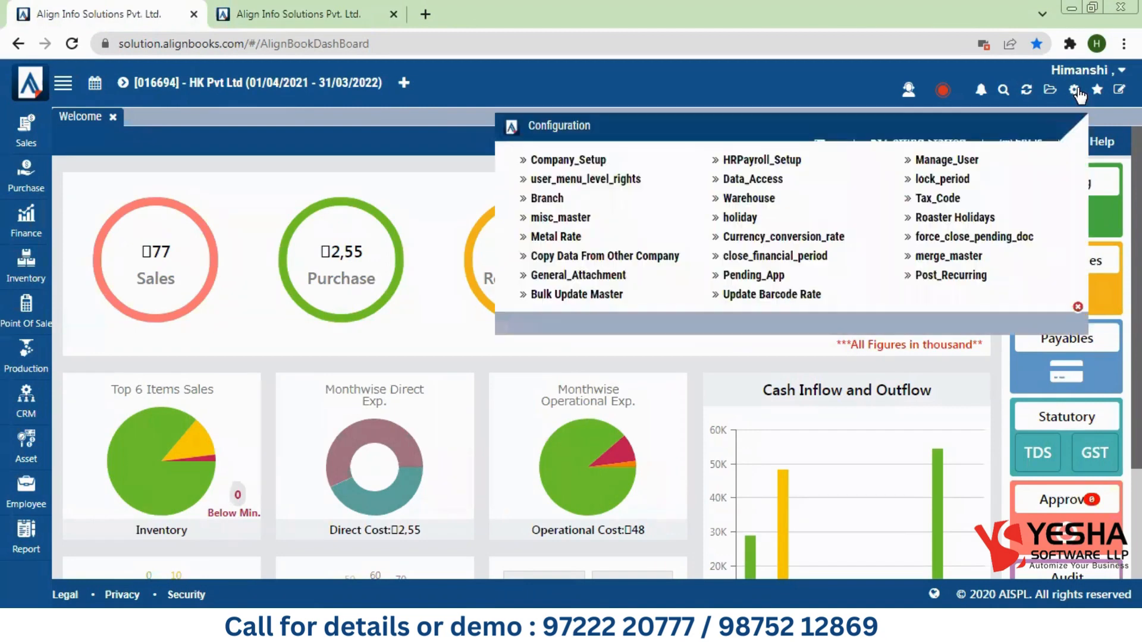
{"action": "left_click", "coordinate": [929, 180]}
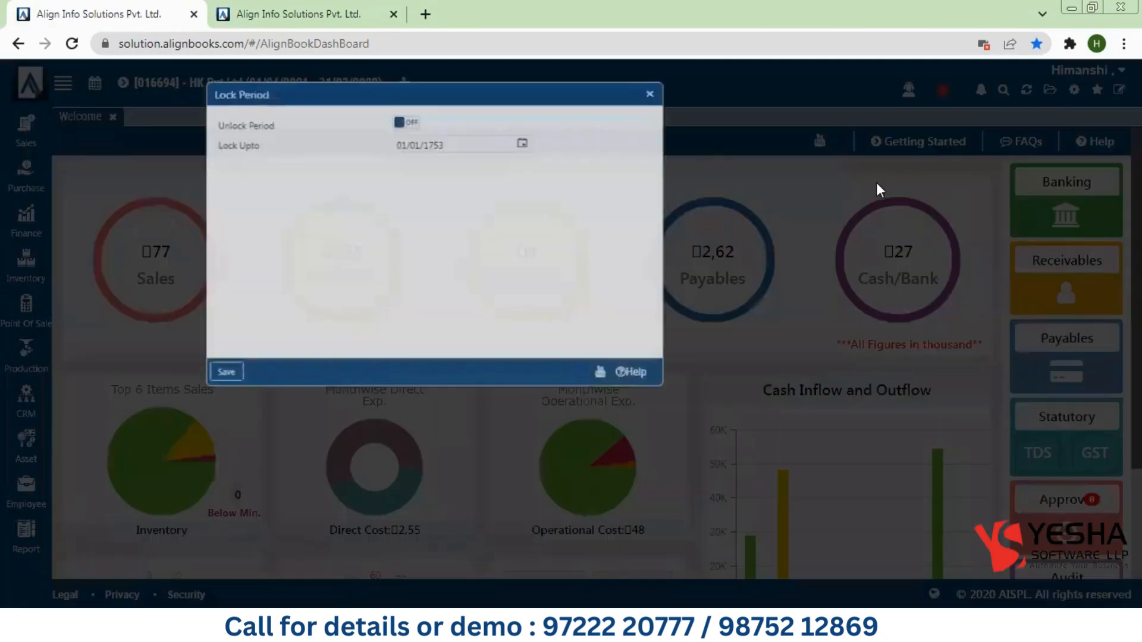
{"action": "left_click", "coordinate": [529, 136]}
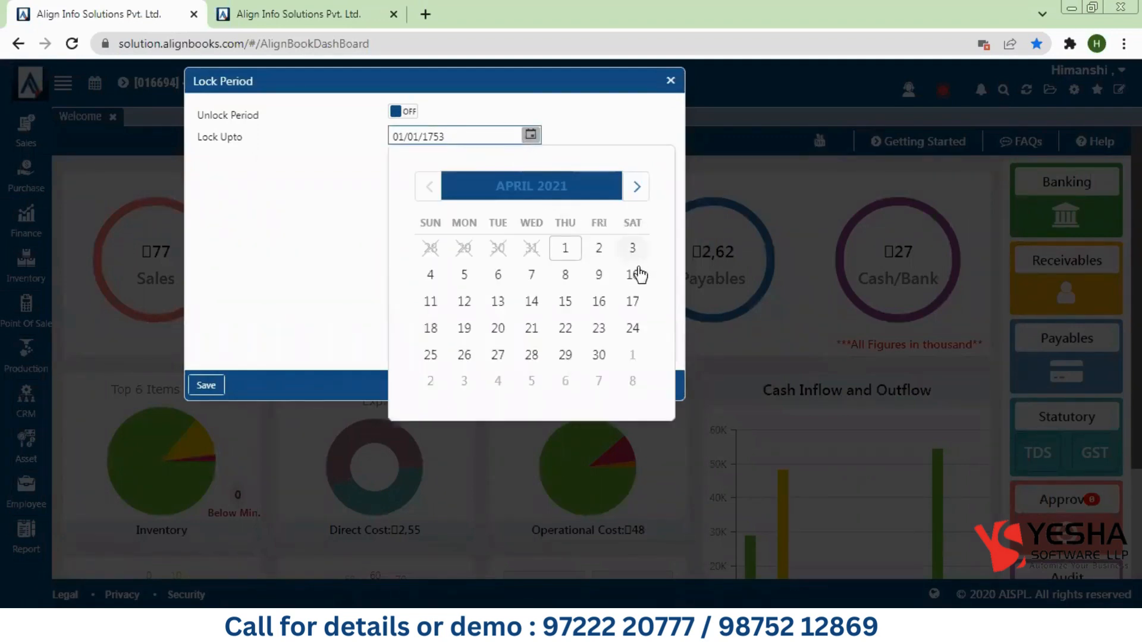
{"action": "left_click", "coordinate": [608, 322]}
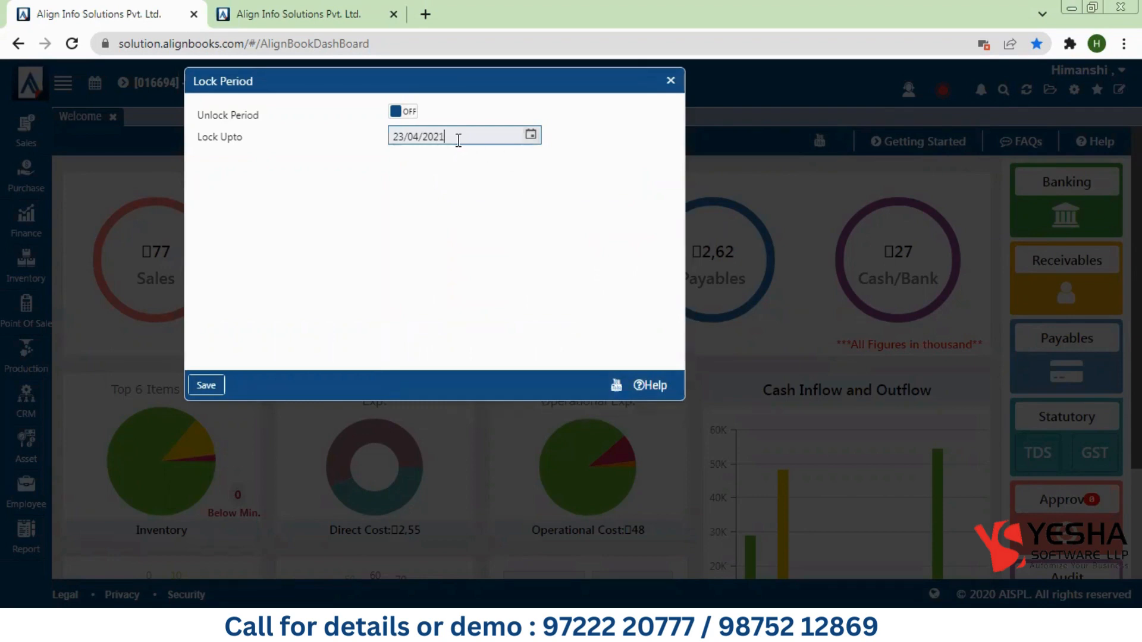
{"action": "left_click_drag", "start_coordinate": [458, 140], "coordinate": [385, 139]}
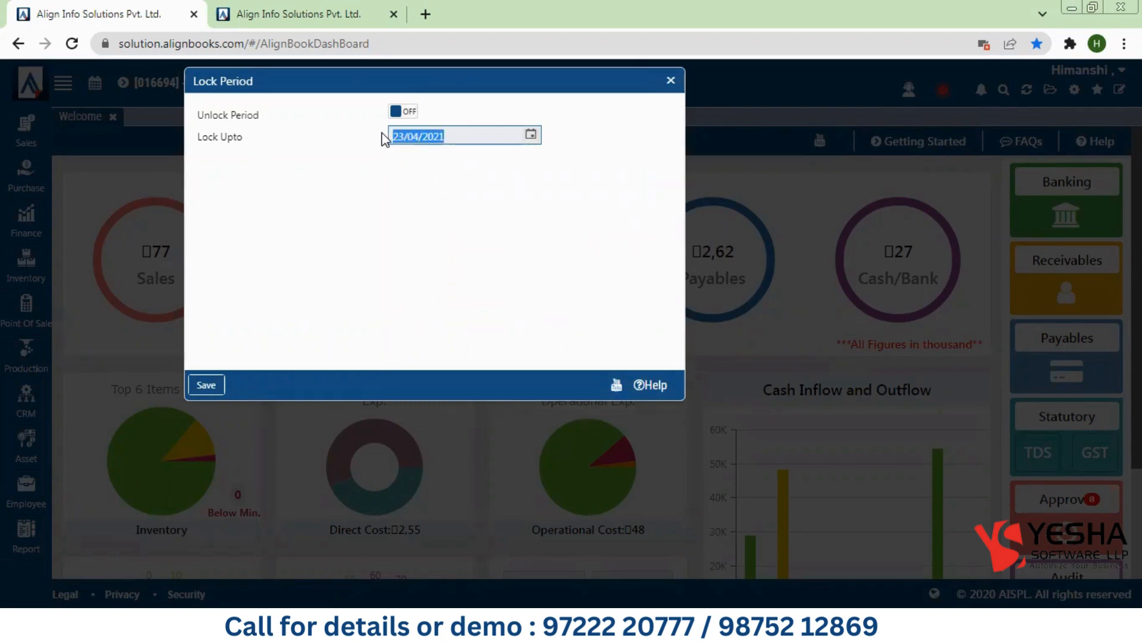